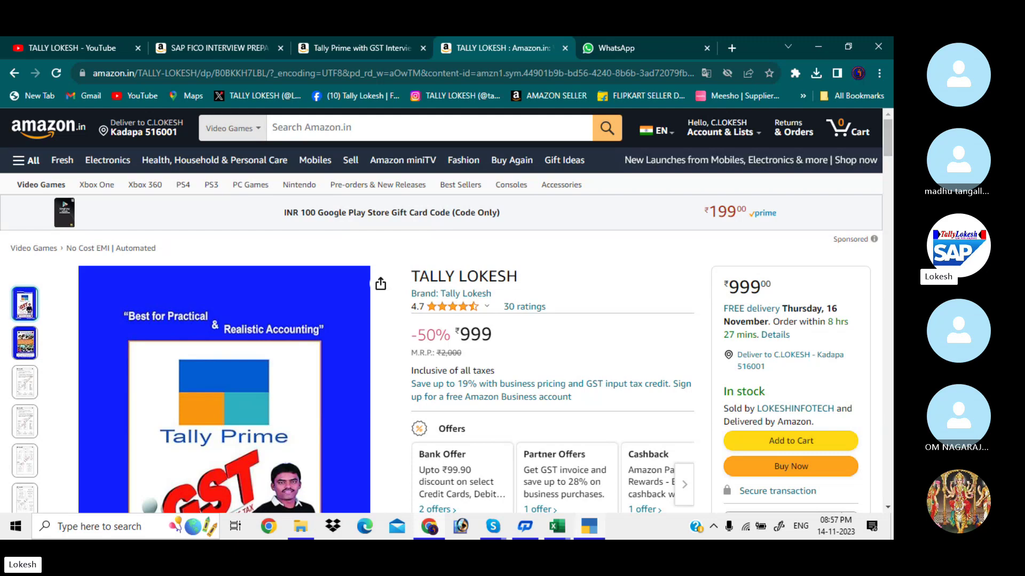
Shut the Cost Centres & Cost Categories company and start a new company from Select Company.
mouse_move(594, 528)
left_click(589, 501)
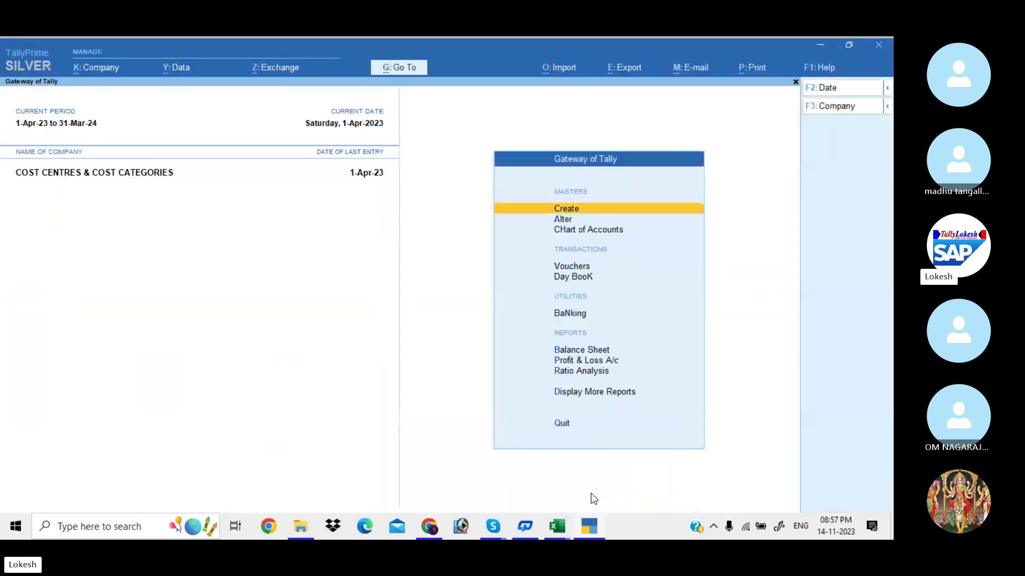
left_click(830, 108)
key("ctrl+F3")
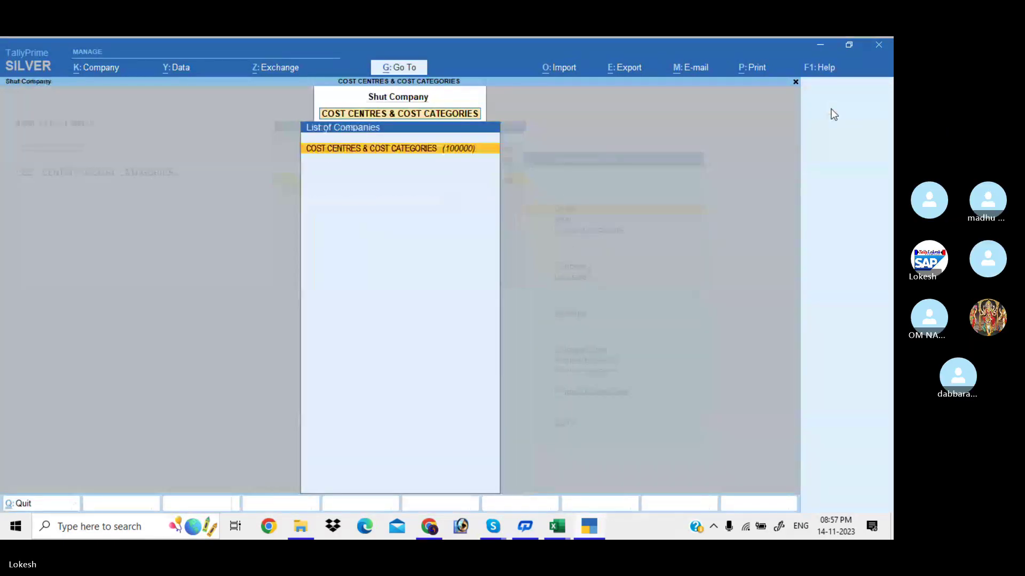
key("Return")
key("Up")
key("Up")
key("Up")
key("Up")
key("Up")
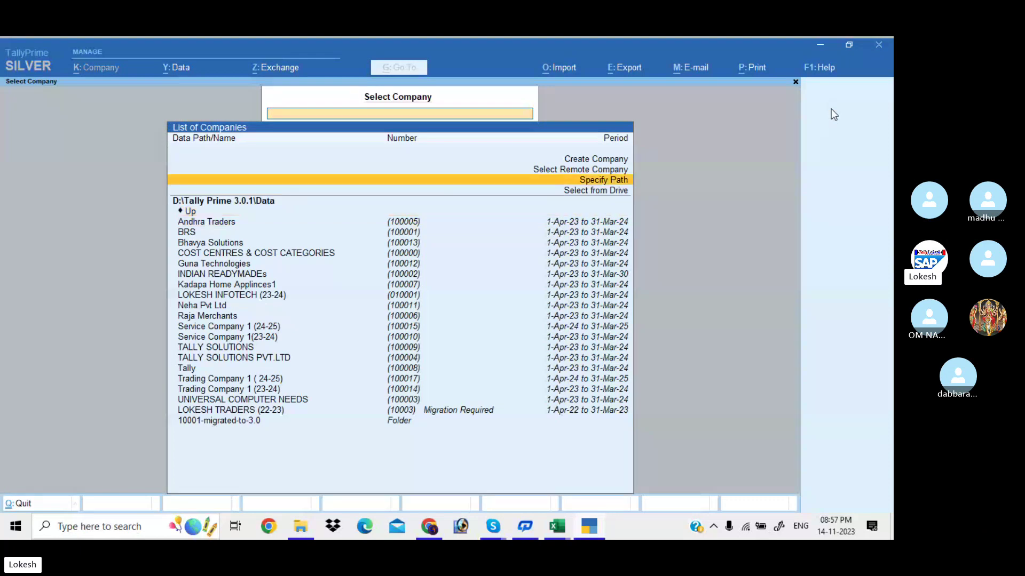
key("Return")
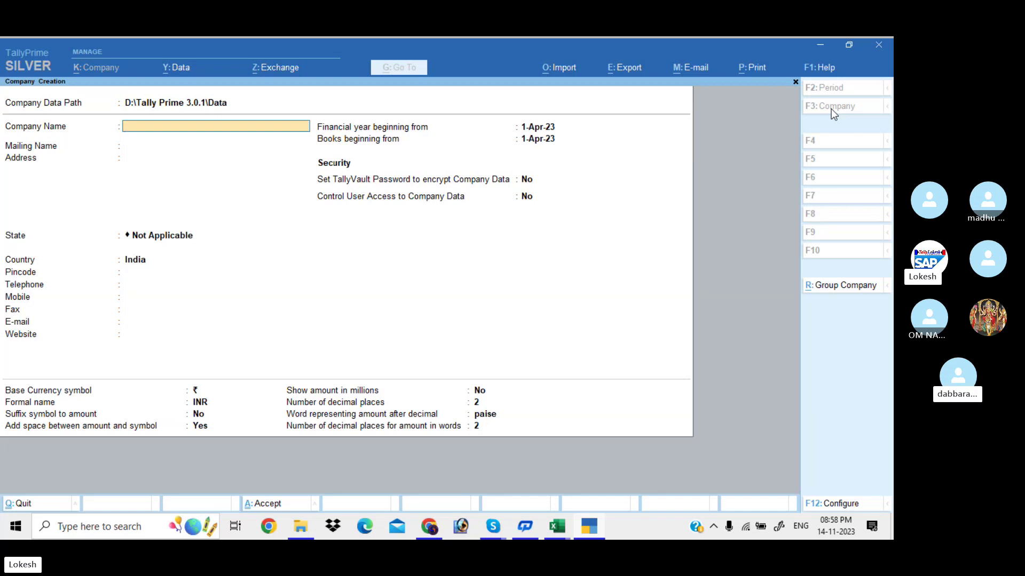
Create the company 'Partneship Campany' with its state set to Andhra Pradesh.
type("Par")
type("neship Ca")
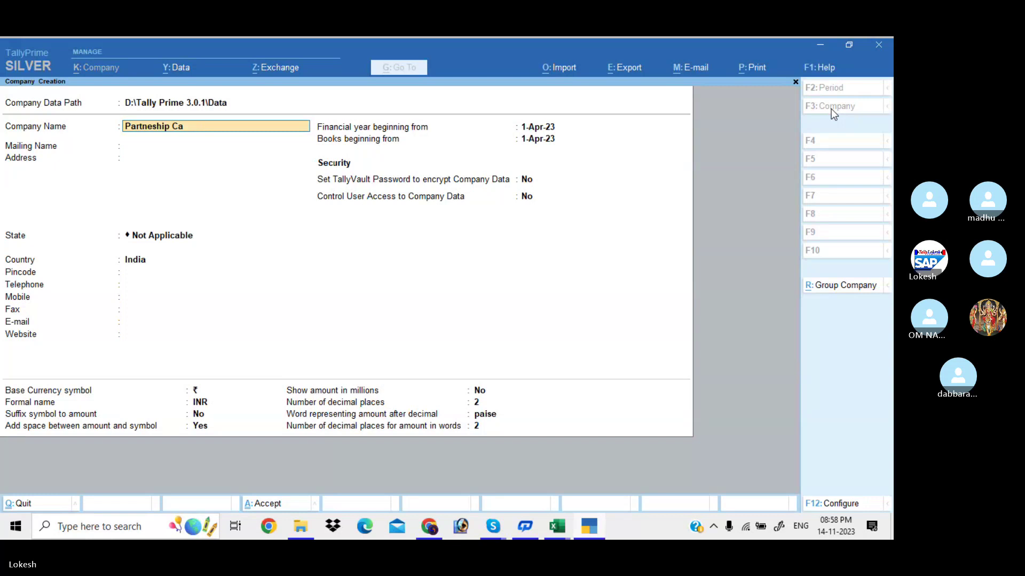
type("mpany")
key("Return")
key("Return")
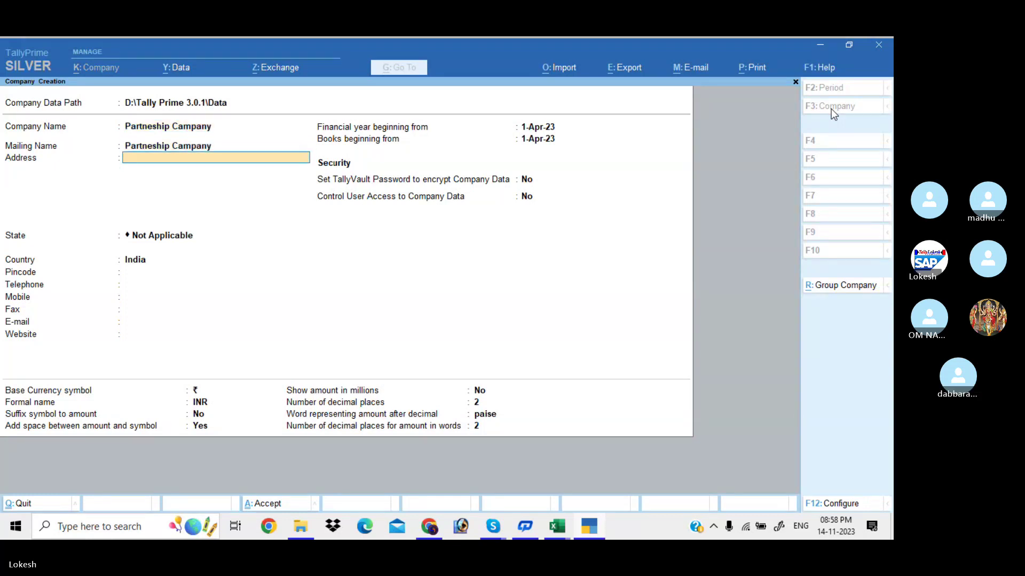
key("Return")
key("Down")
key("Return")
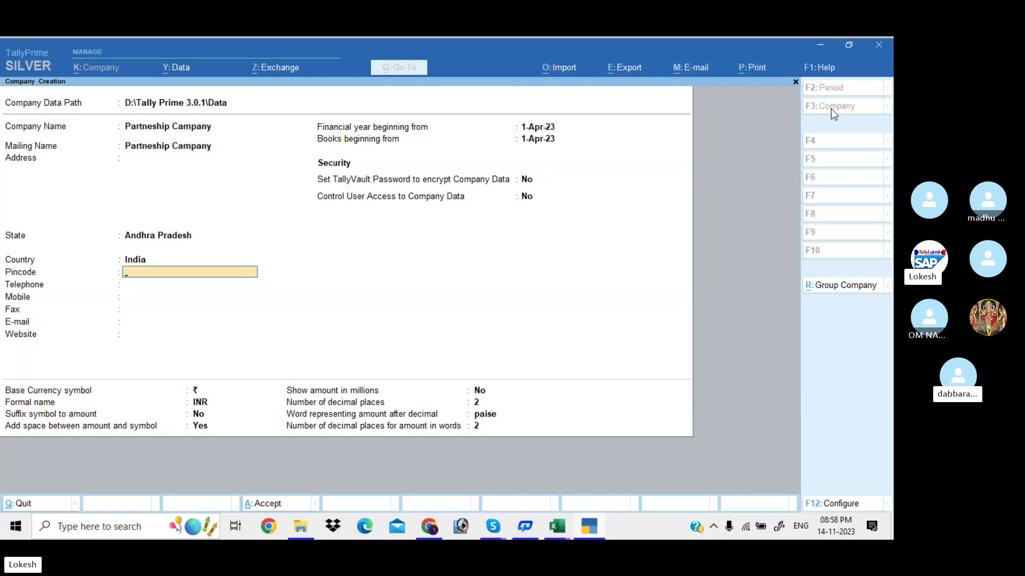
key("ctrl")
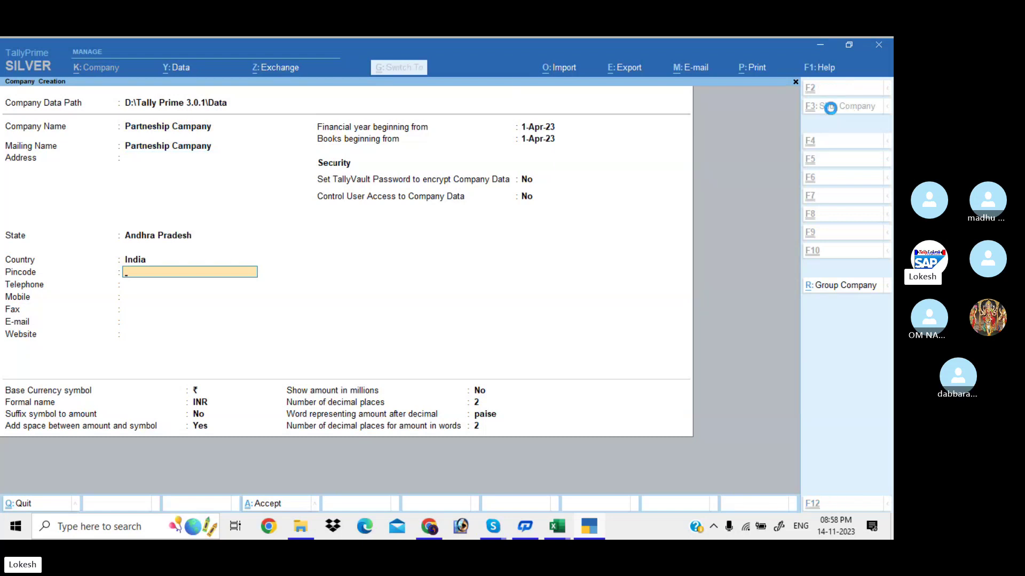
left_click(831, 108)
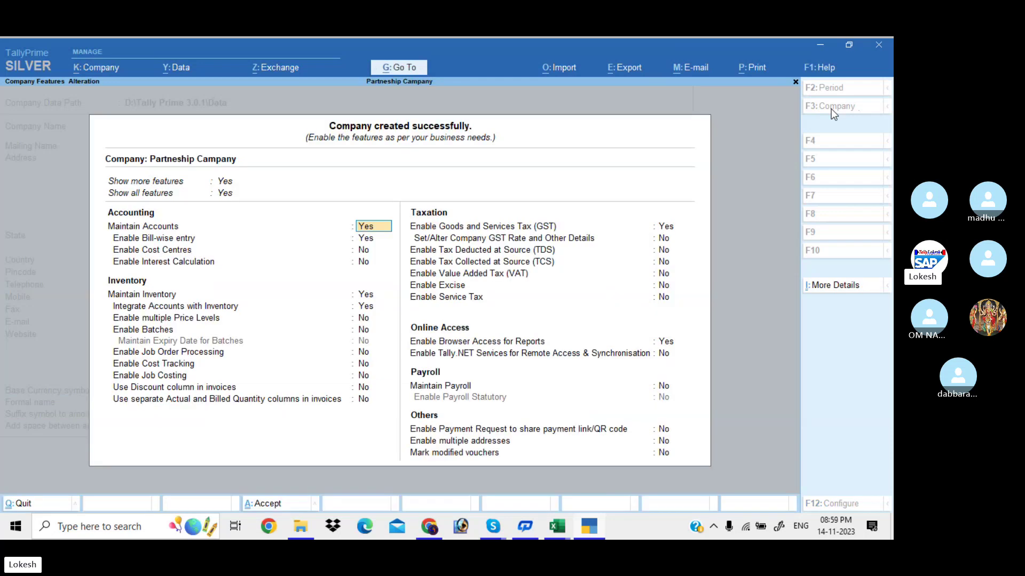
Set bill-wise entry to No, keeping inventory maintained and integrated with accounts.
key("Return")
key("n")
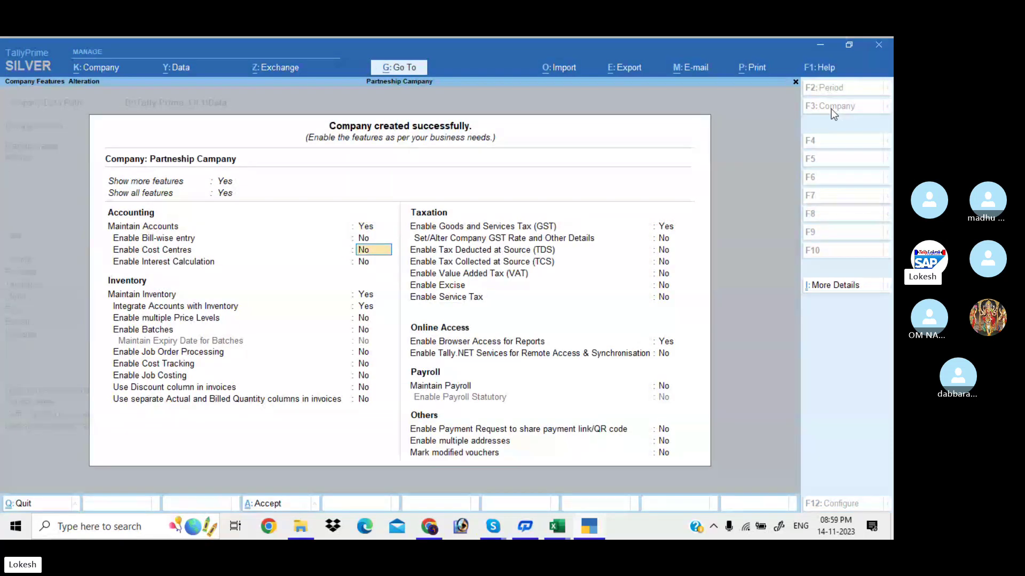
key("Return")
key("Return")
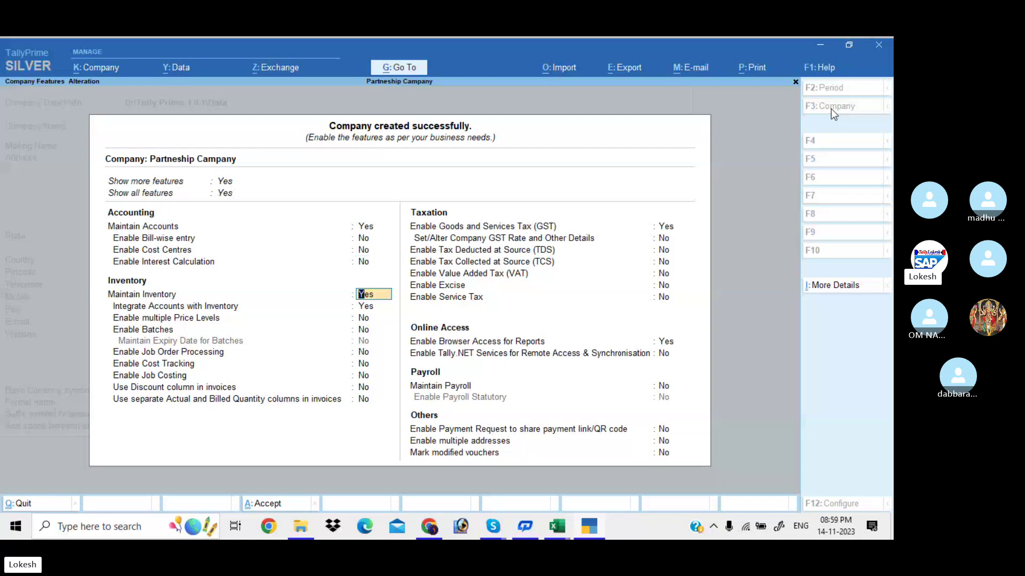
key("Return")
key("Return")
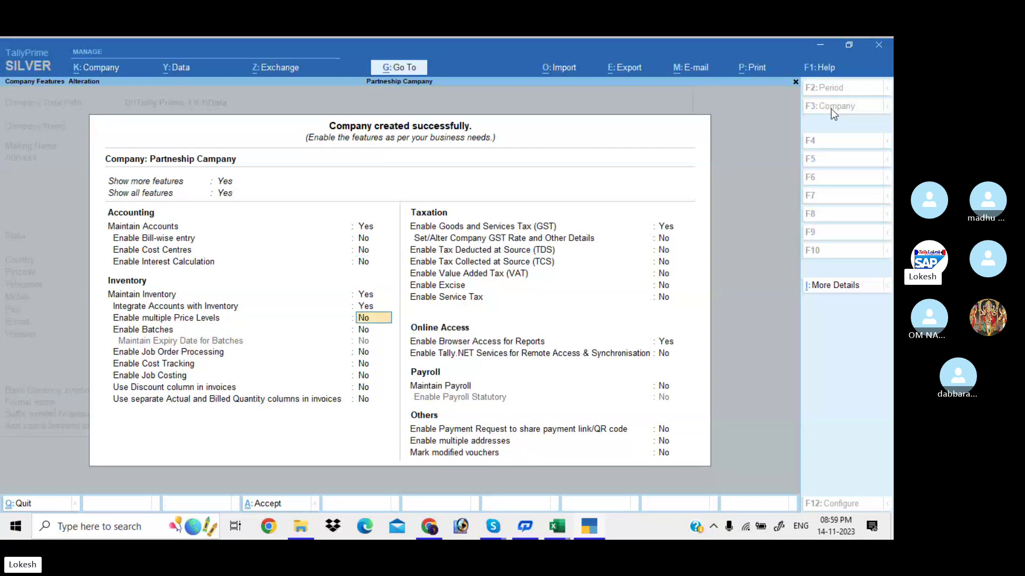
Enable GST as a Regular Andhra Pradesh registration with the company's GSTIN and monthly GSTR-1, then save.
key("Return")
key("Return")
key("Return")
key("Return")
key("Return")
key("Return")
key("Return")
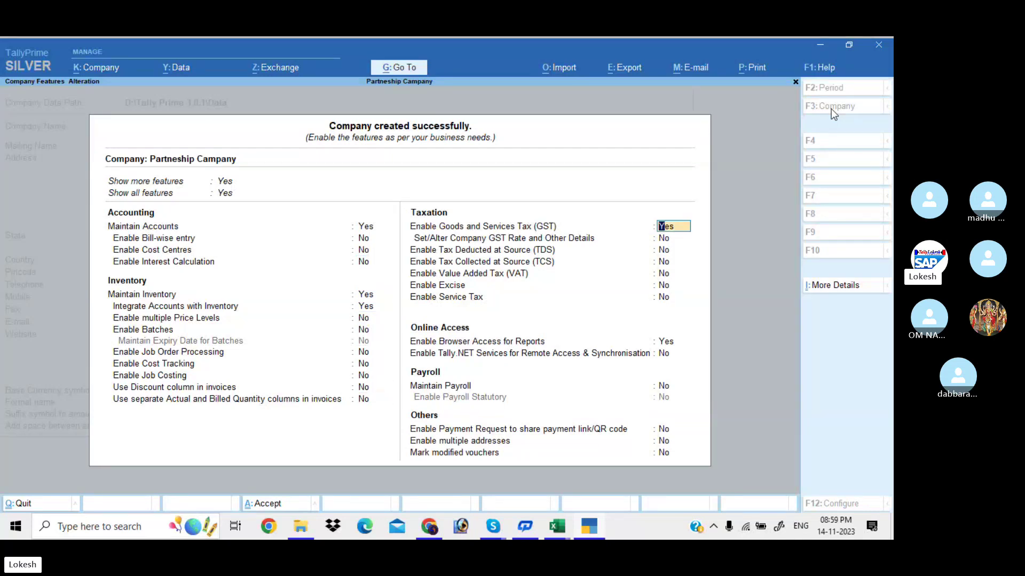
key("Return")
key("Return")
key("Return")
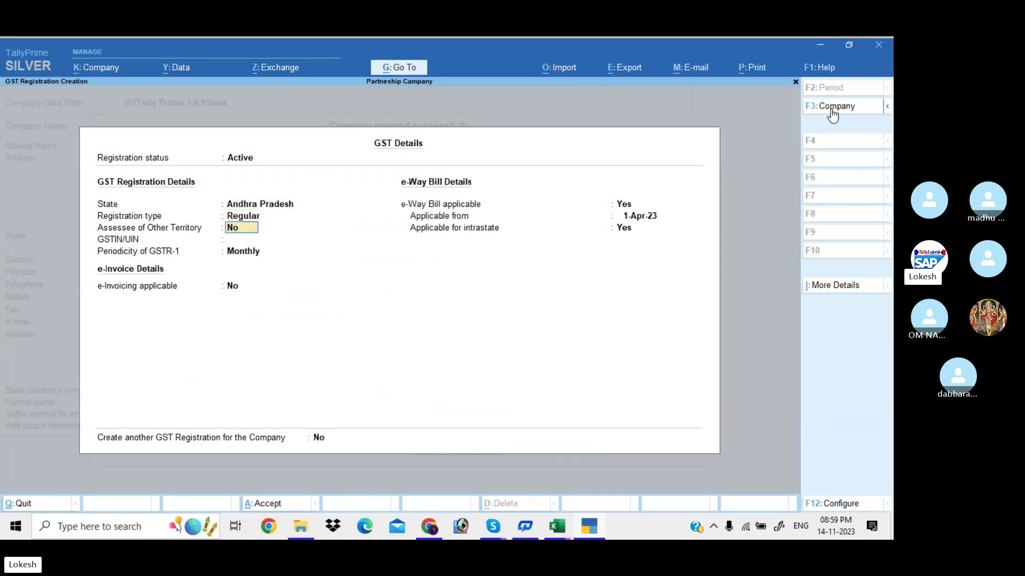
key("Return")
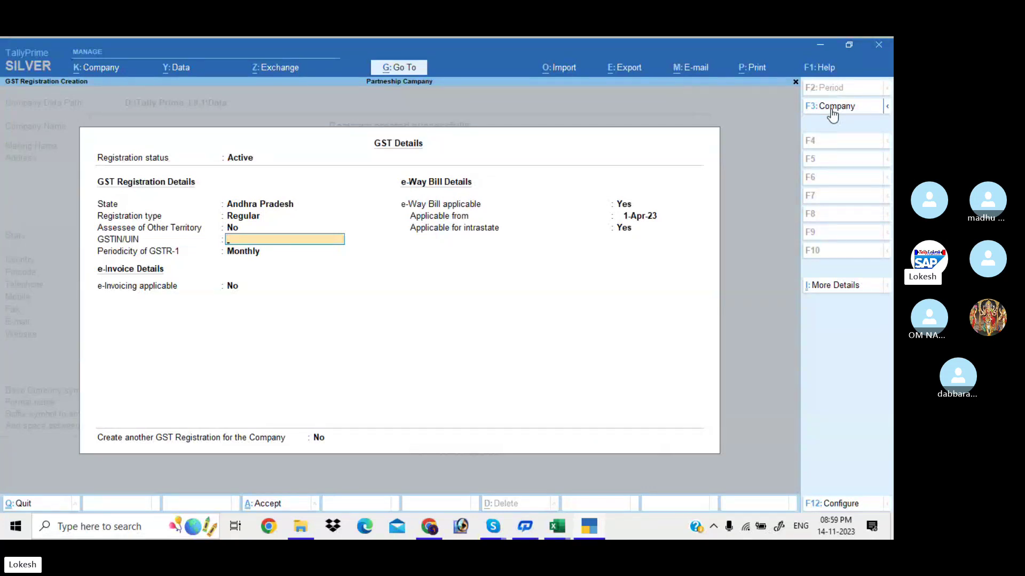
type("37ASDF")
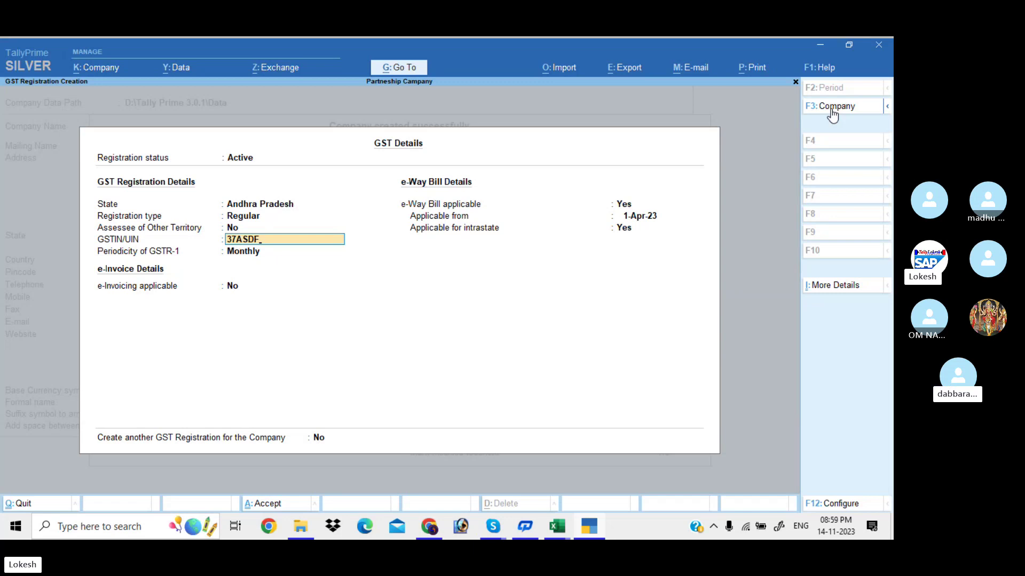
type("D98")
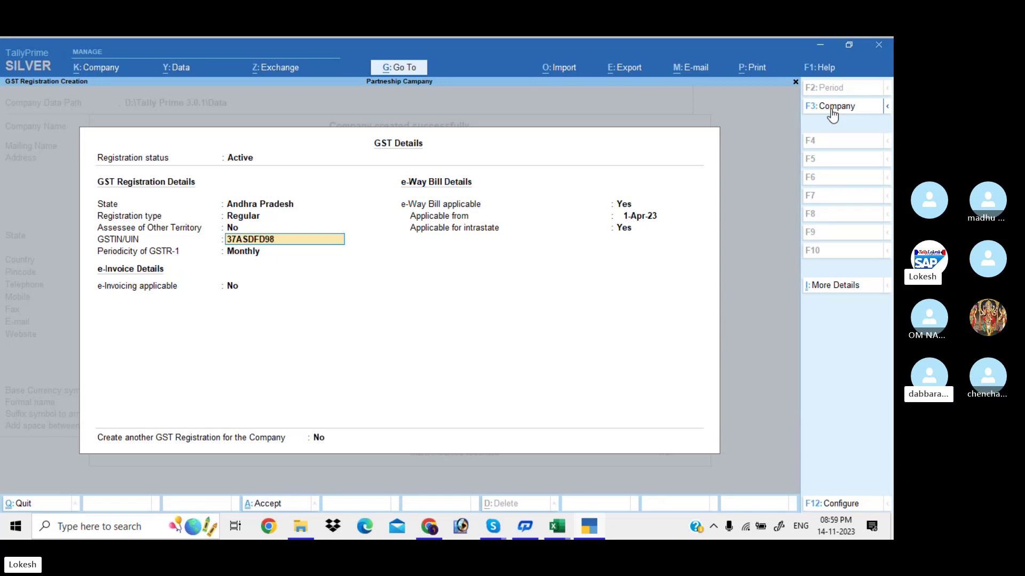
type("74A1Z")
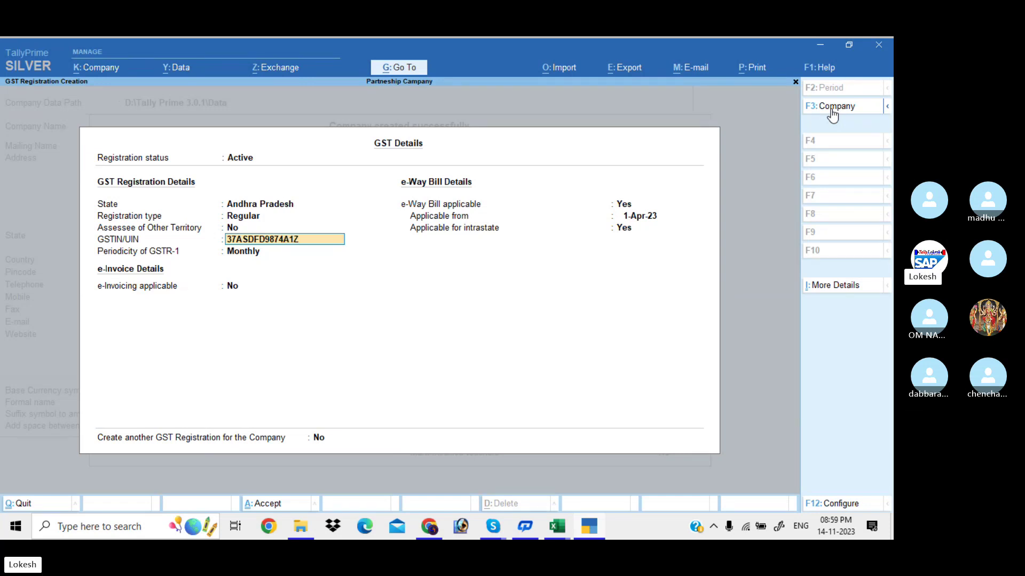
type("7")
key("Return")
key("Return")
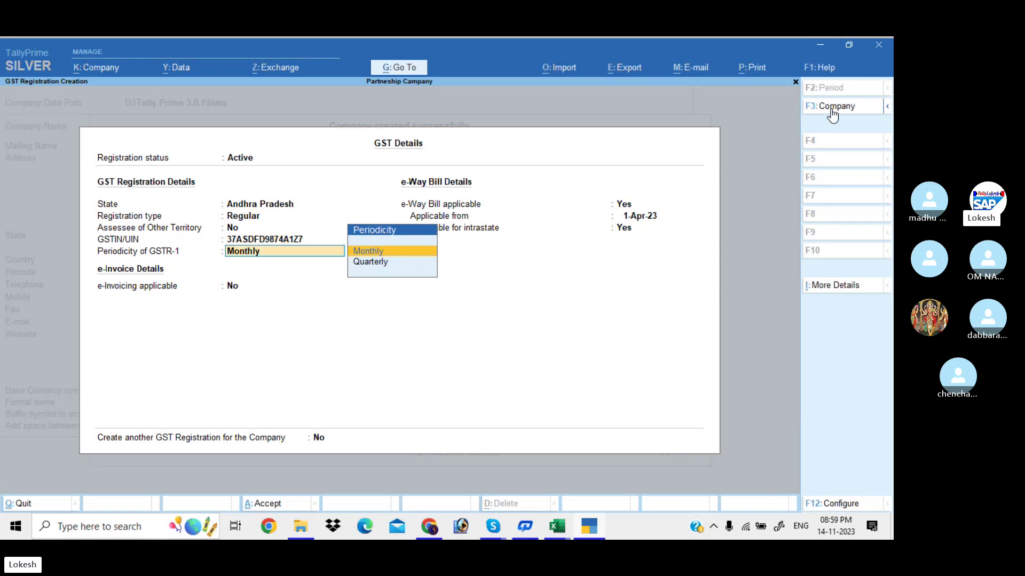
key("ctrl+a")
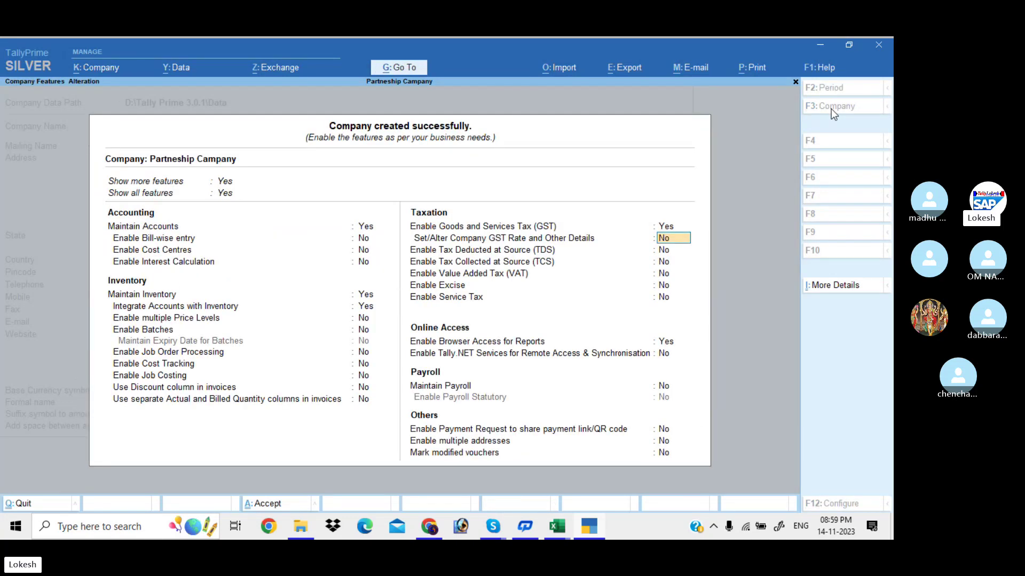
key("ctrl+a")
key("Down")
Create the first partner's ledger under Capital Account with a 3,00,000 Cr opening balance.
key("Up")
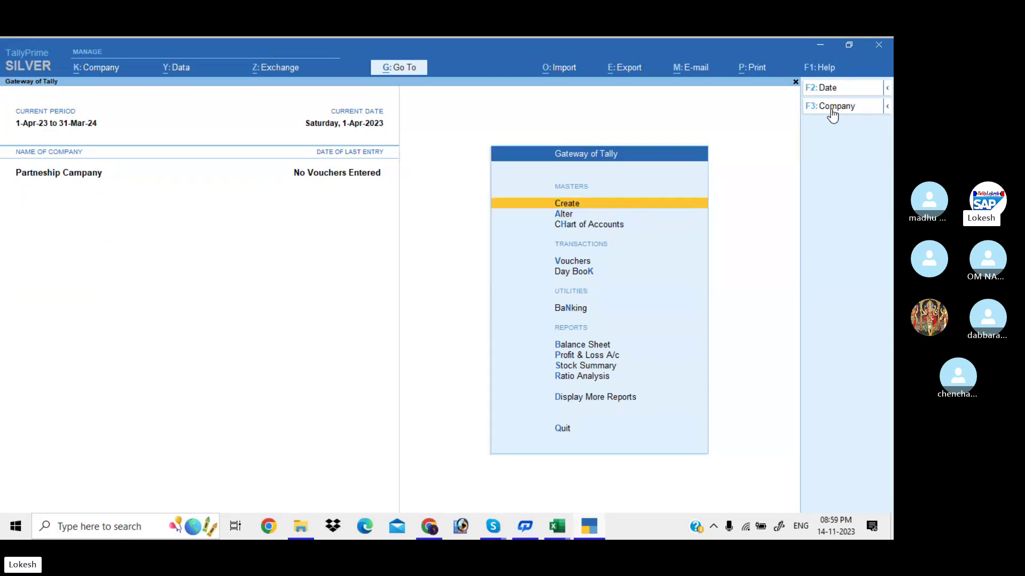
key("Return")
key("Down")
key("Return")
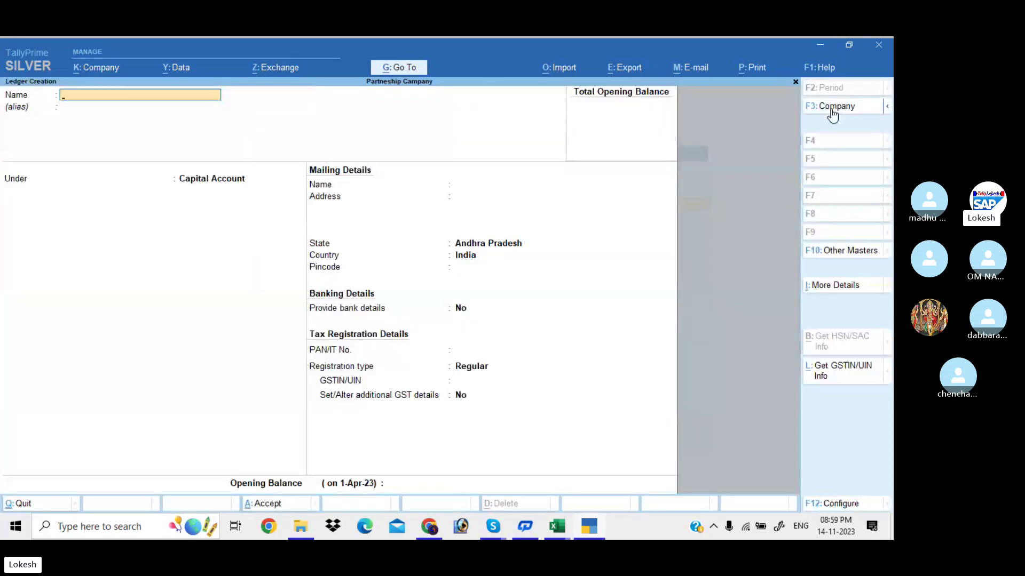
key("Return")
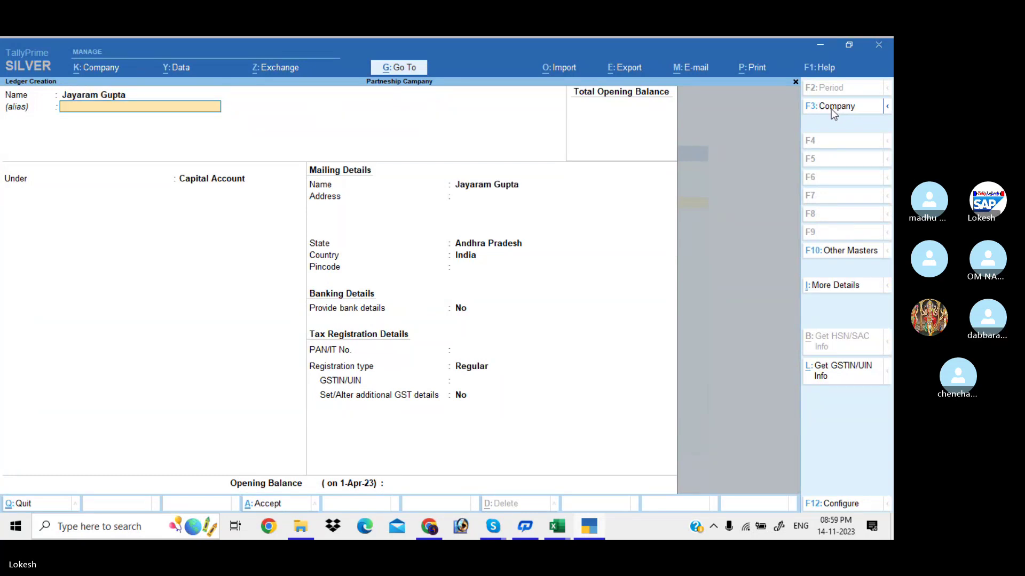
key("Return")
key("Return")
key("Return")
key("Return")
key("Return")
key("Return")
key("Return")
key("Return")
key("Return")
key("Return")
key("Return")
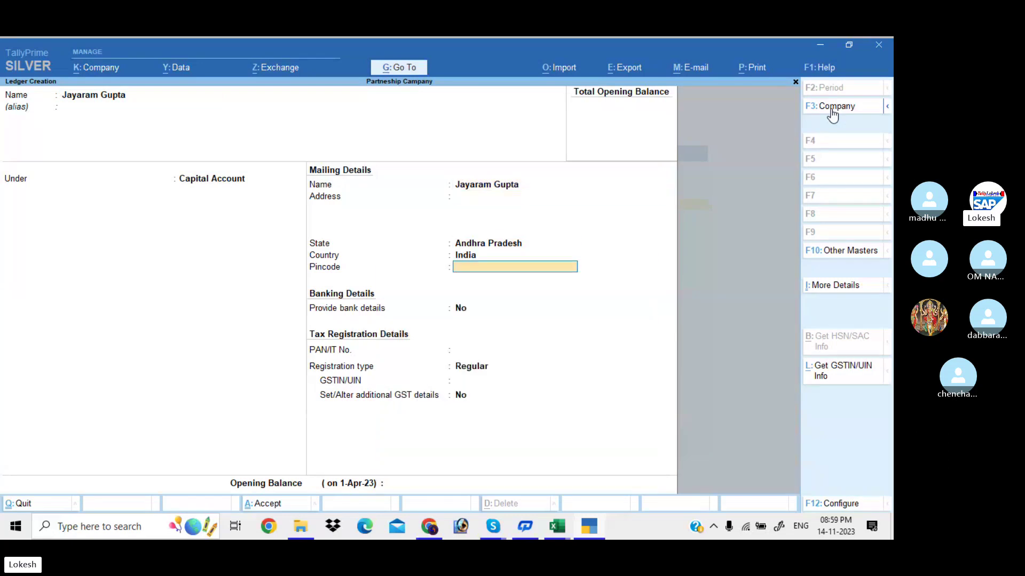
key("Return")
key("Return")
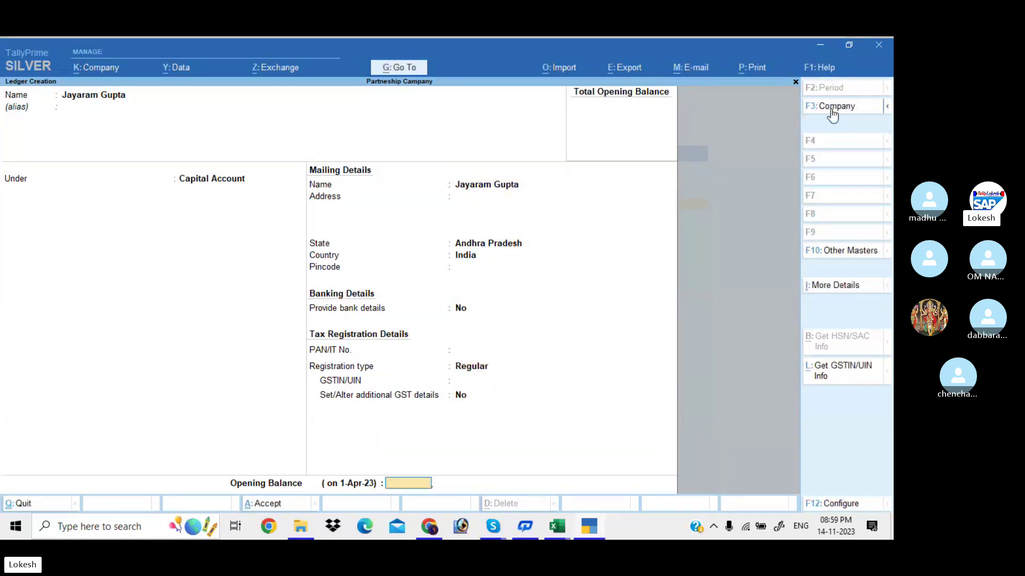
type("3,00,000")
key("Return")
key("Return")
key("Return")
Create the second partner's capital ledger under Capital Account with a 3,00,000 Cr opening balance.
type("M")
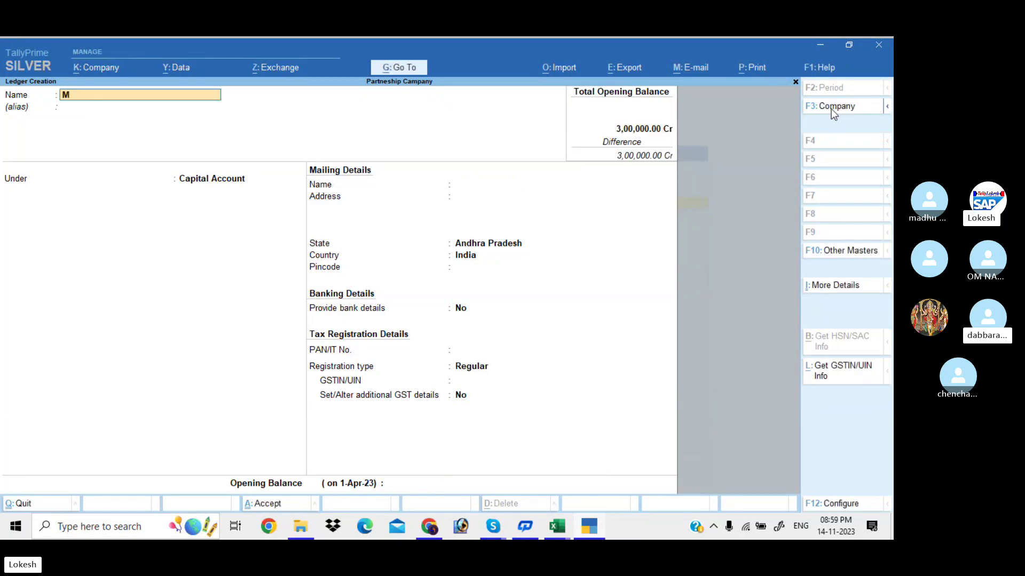
type("ansoor c")
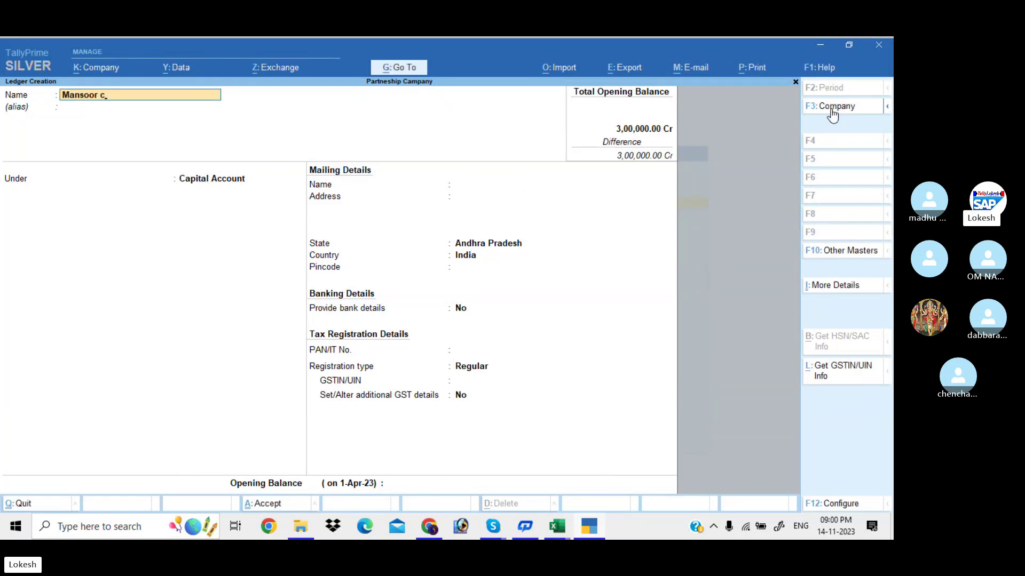
type("apital")
key("Return")
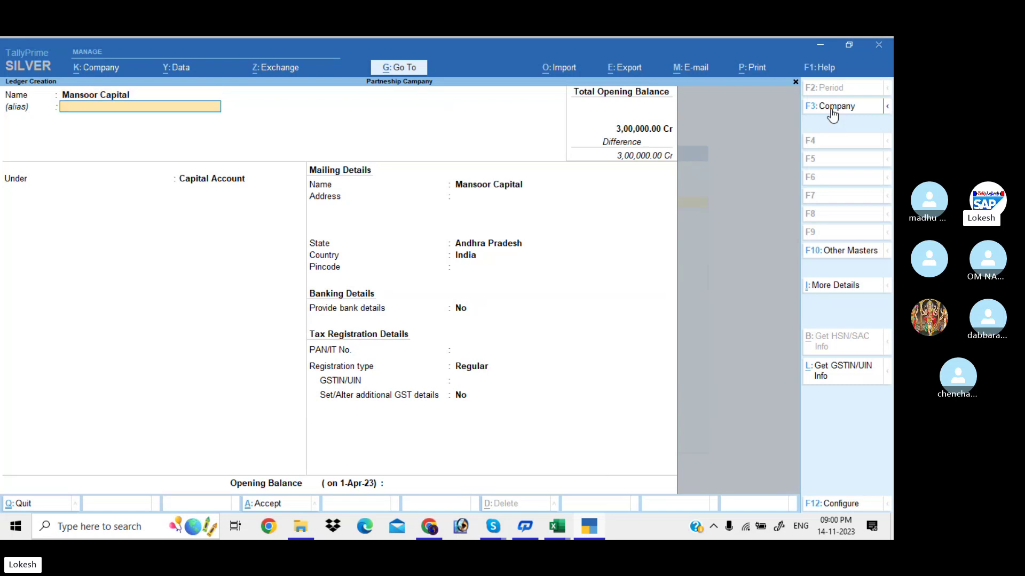
key("Return")
key("Return")
key("Return")
key("Return")
key("Return")
key("Return")
key("Return")
key("Return")
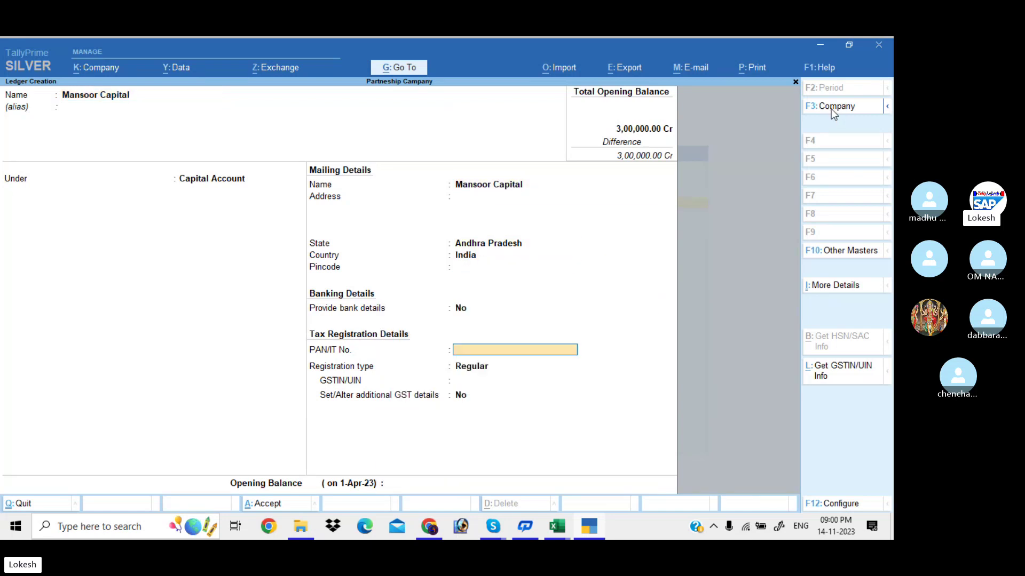
key("Return")
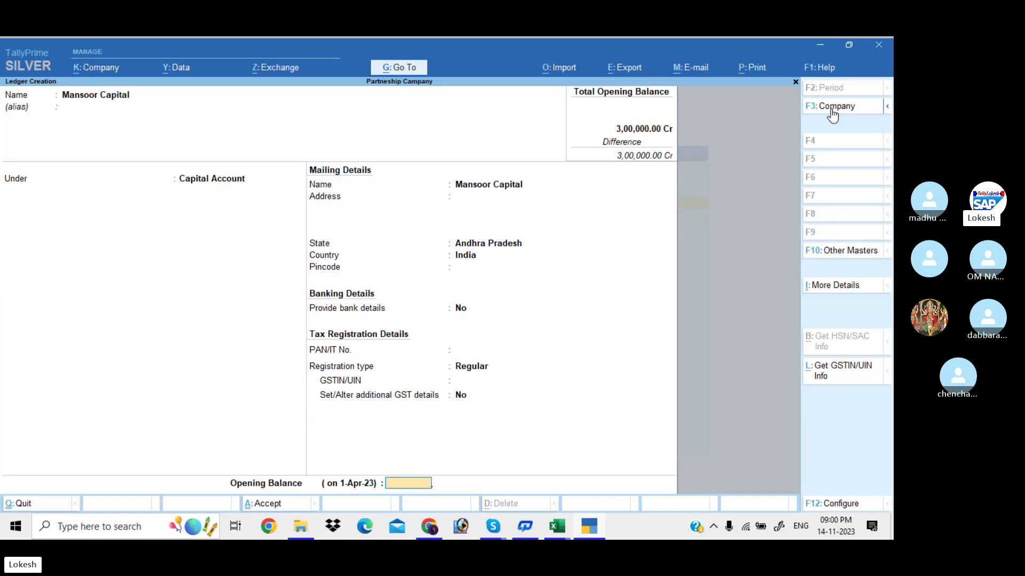
type("300000")
key("Return")
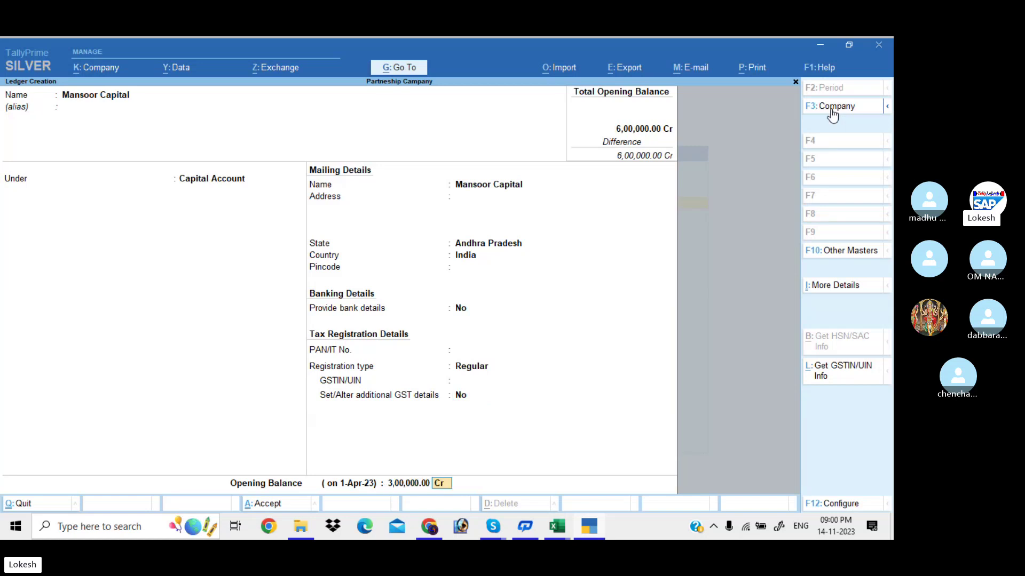
key("Return")
key("Return")
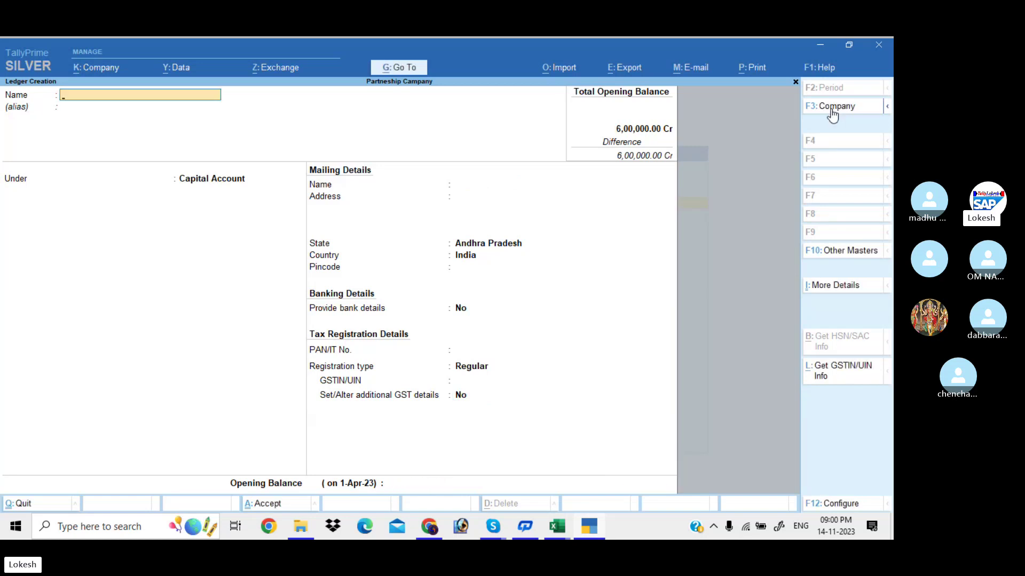
Create ledger 'Serve Well Techonologies' under Sundry Creditors with a 45,000 Cr opening balance.
type("Serve Well Te")
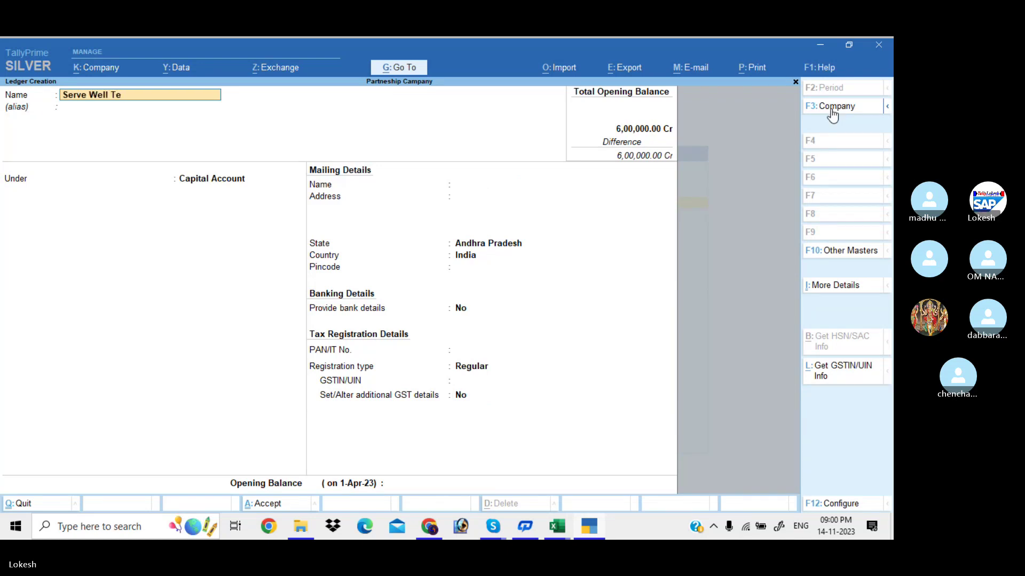
type("chonologies")
key("Return")
key("Return")
type("Sun")
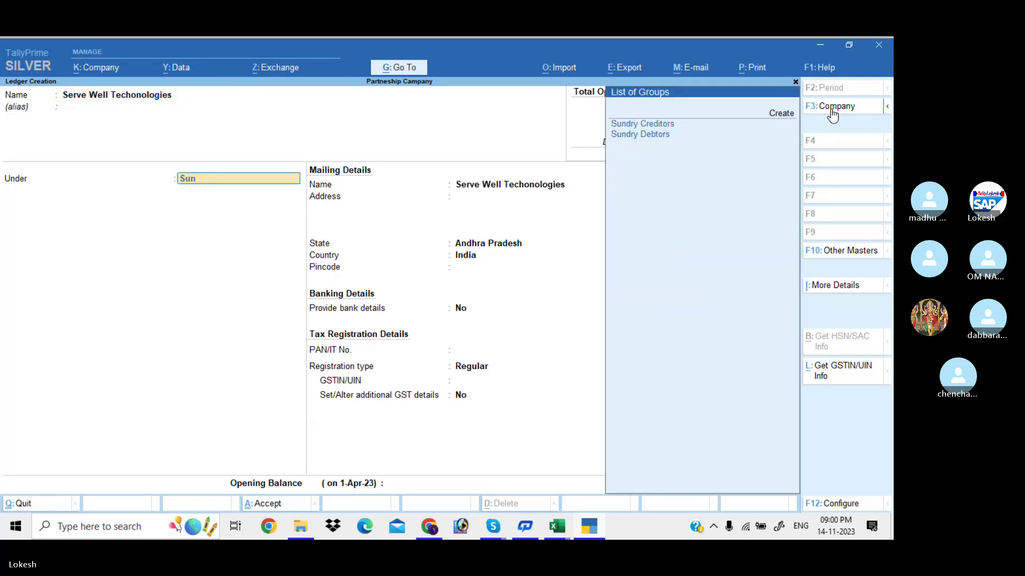
key("Up")
key("Return")
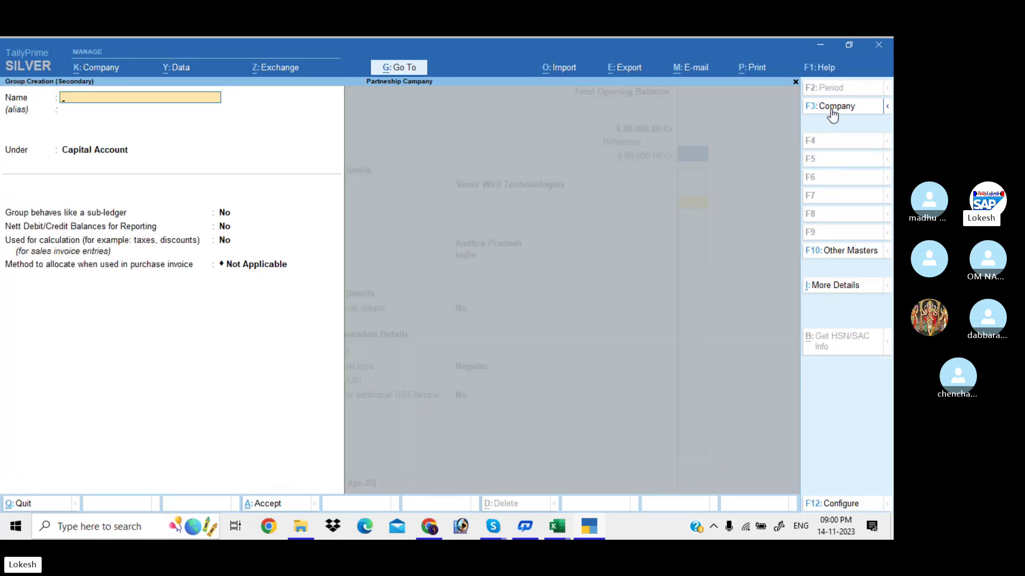
key("Escape")
type("y")
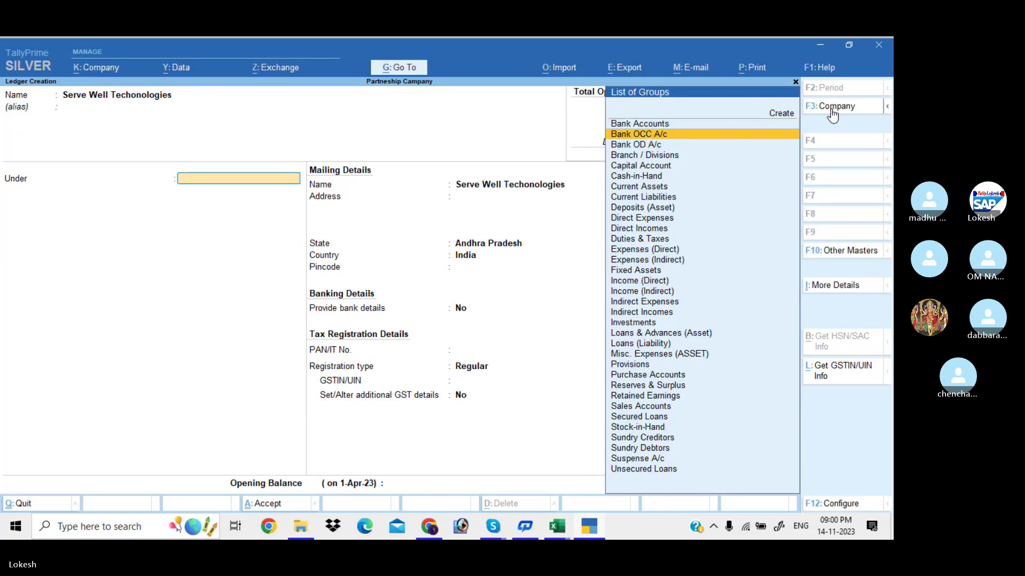
type("sund")
key("Return")
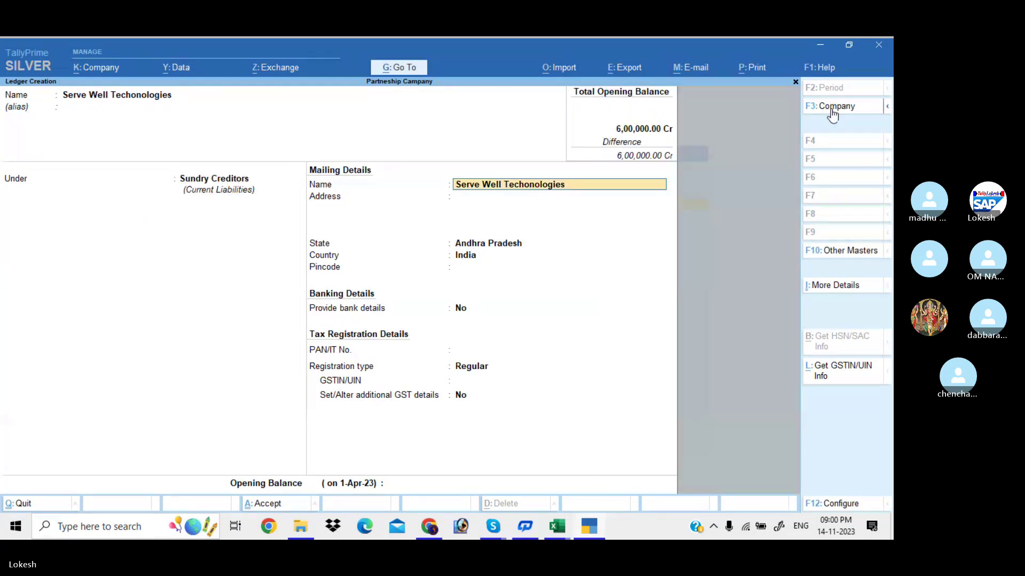
key("Return")
key("Return")
key("Return")
key("Return")
key("Return")
key("Return")
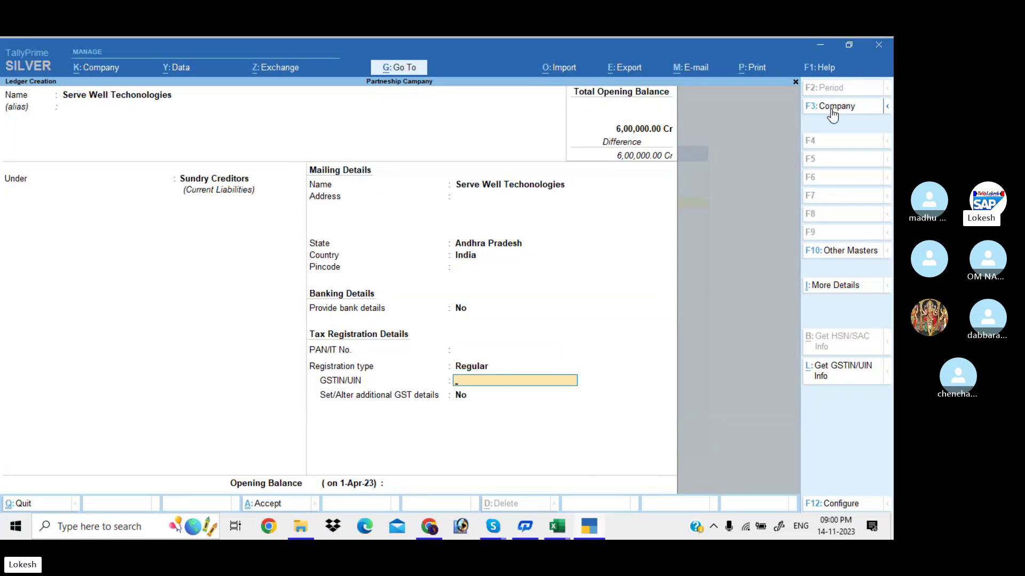
key("Return")
key("Return")
key("Return")
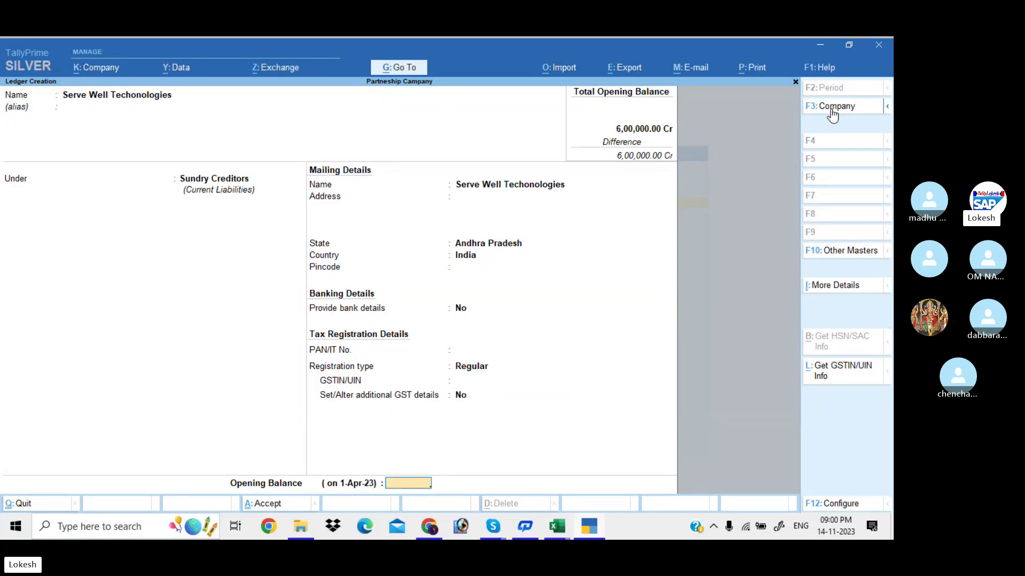
type("45000")
key("Return")
key("Return")
key("Return")
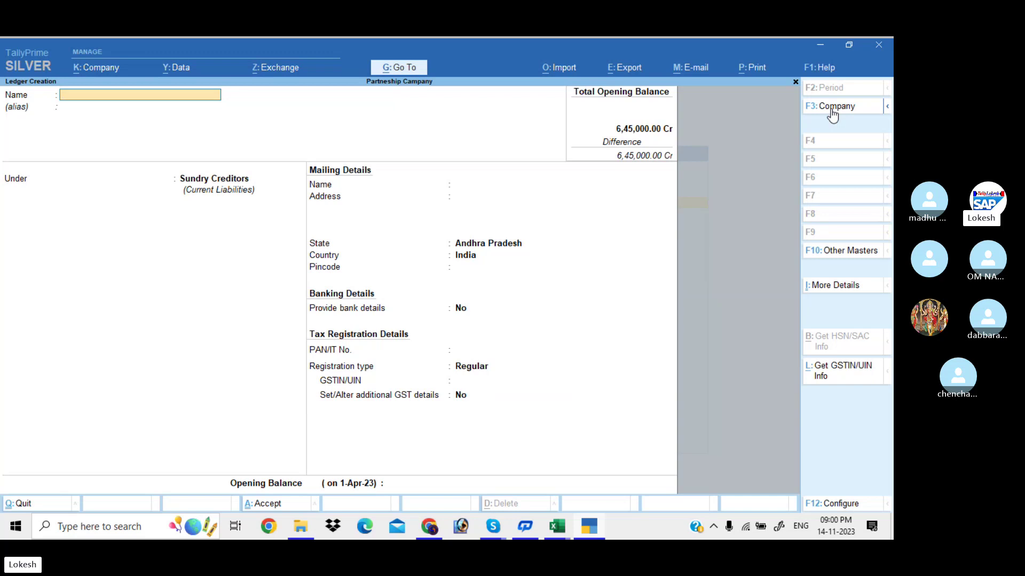
Create Sundry Creditors ledger 'Omega Info Tech' with a 1,00,000 Cr opening balance.
type("Omega Info")
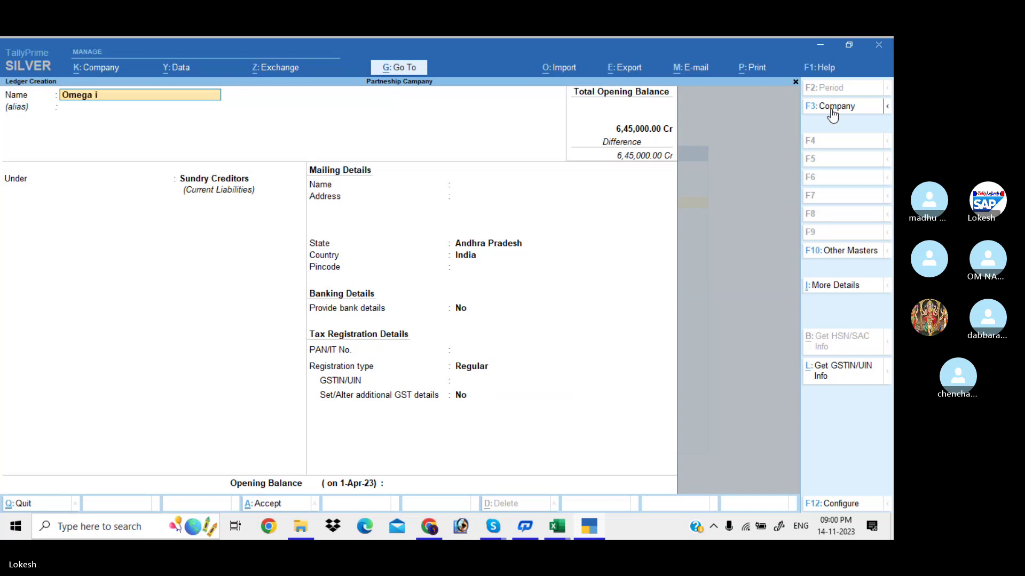
type(" Tech")
key("Return")
key("Return")
key("Return")
key("Return")
key("Return")
key("Return")
key("Return")
key("Return")
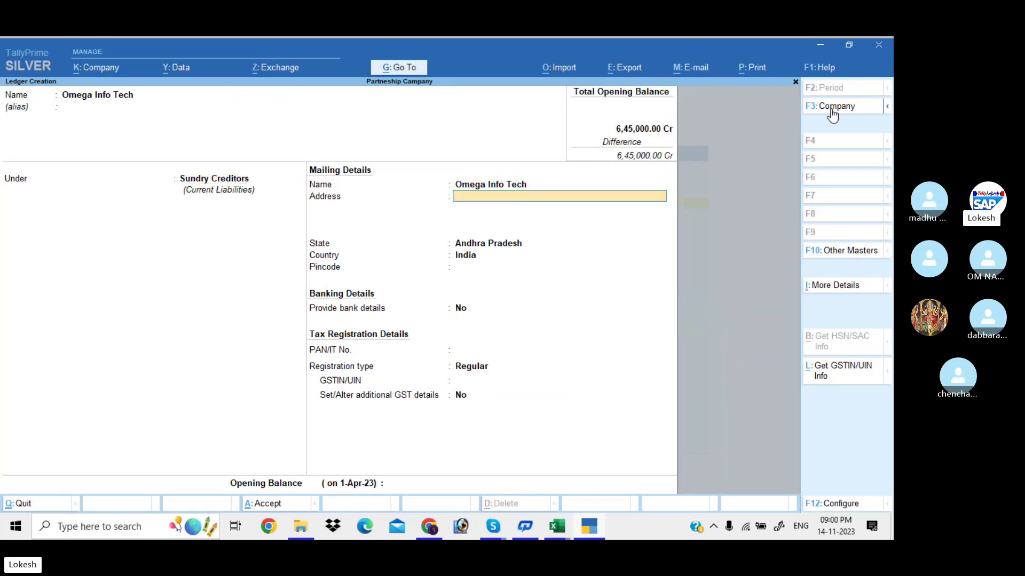
key("Return")
key("Return")
key("Return")
key("Return")
key("Return")
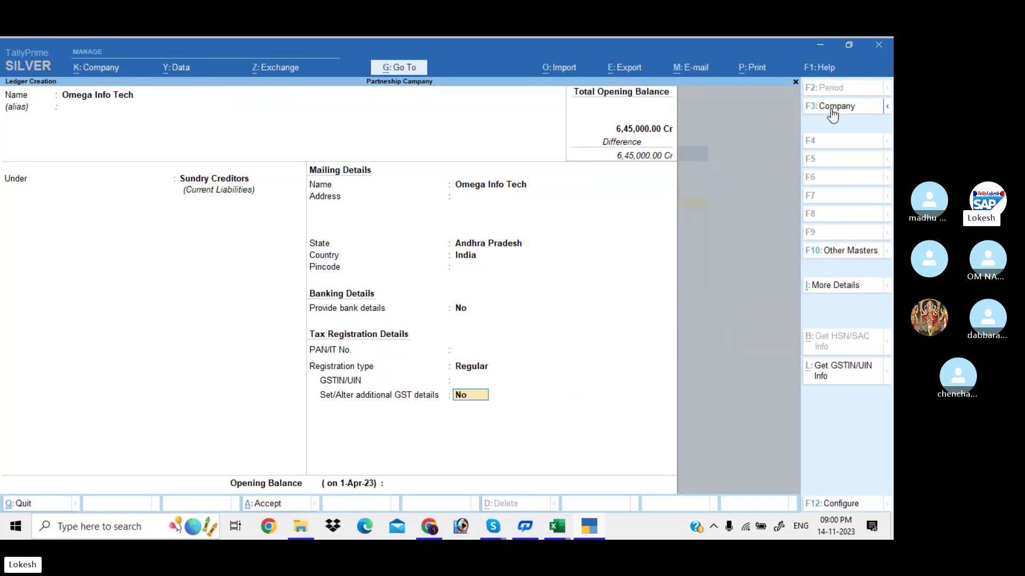
type("1,00,000")
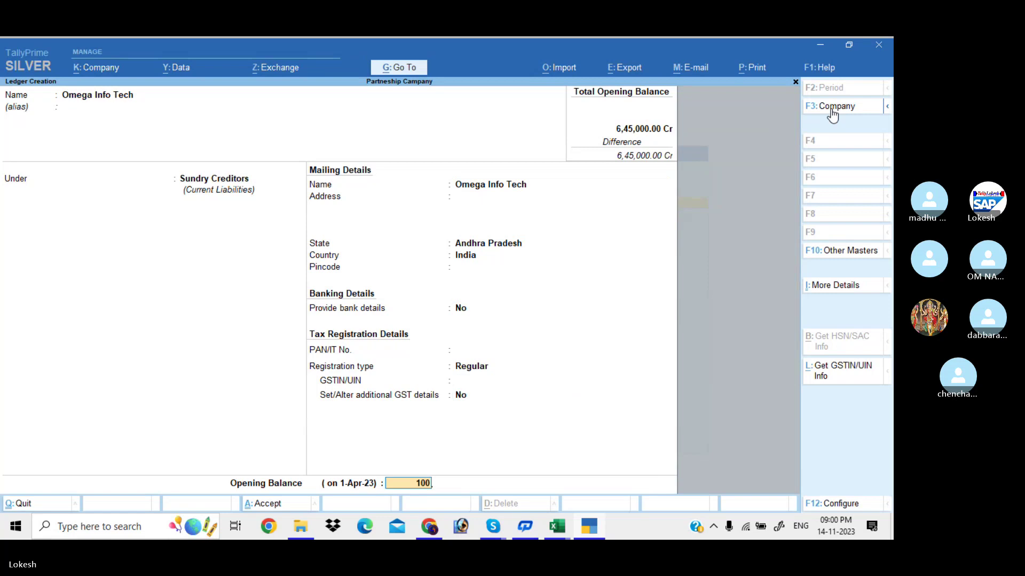
key("Return")
key("Return")
key("Return")
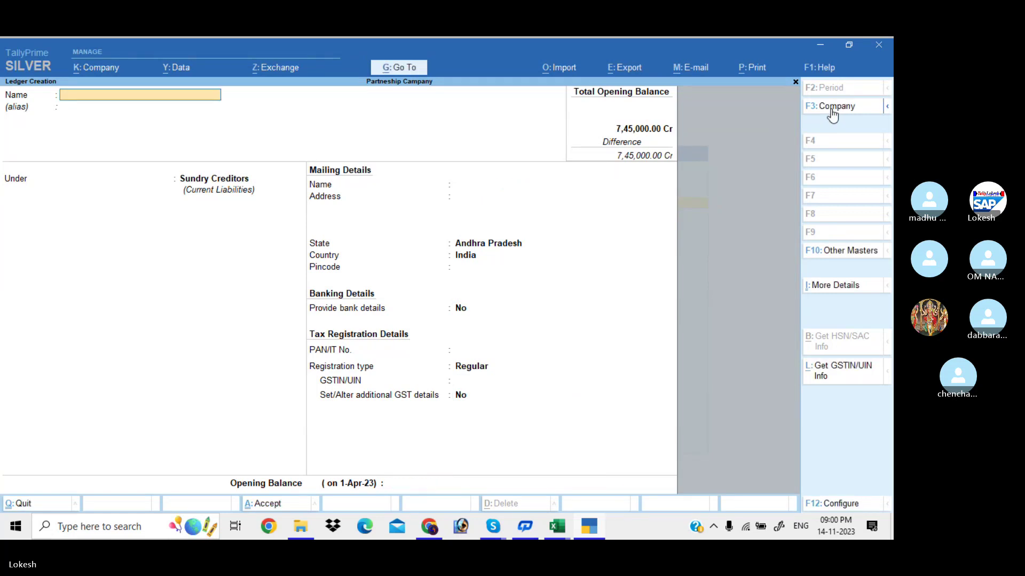
Create Sundry Creditors ledger 'Pigeon One Tech Services' with a 20,500 Cr opening balance.
type("Pi")
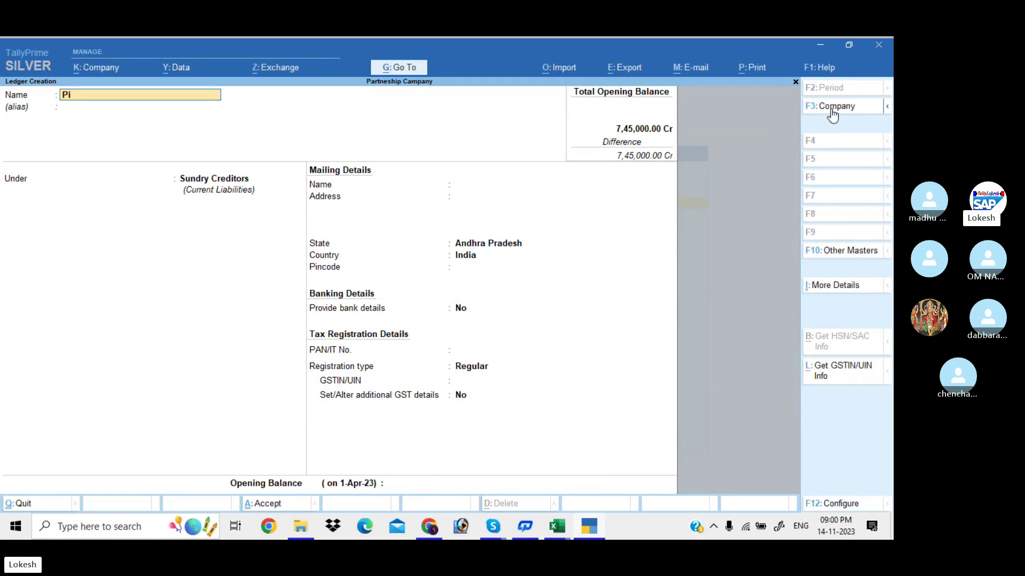
type("geon")
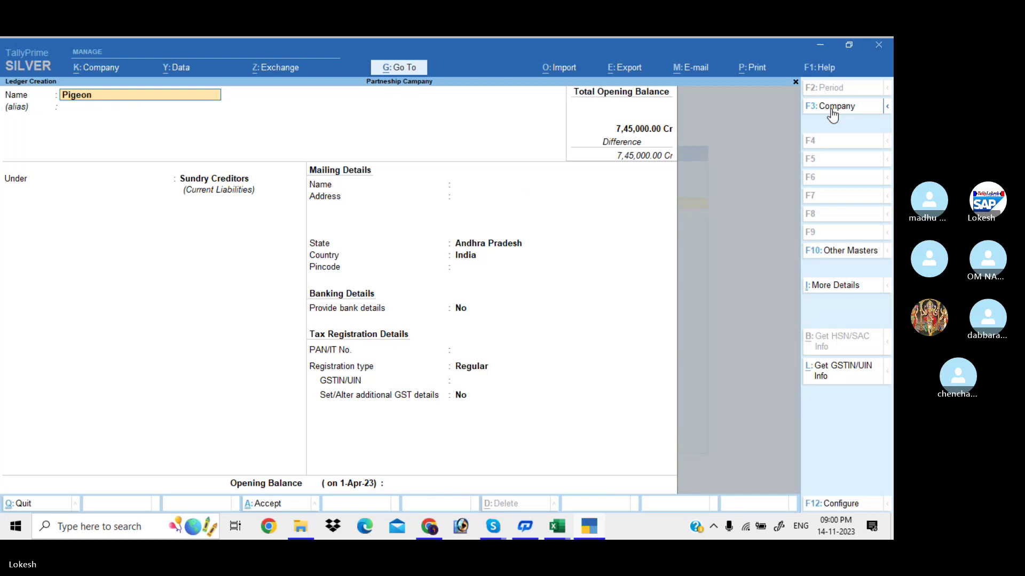
type(" One Tech Services")
key("Return")
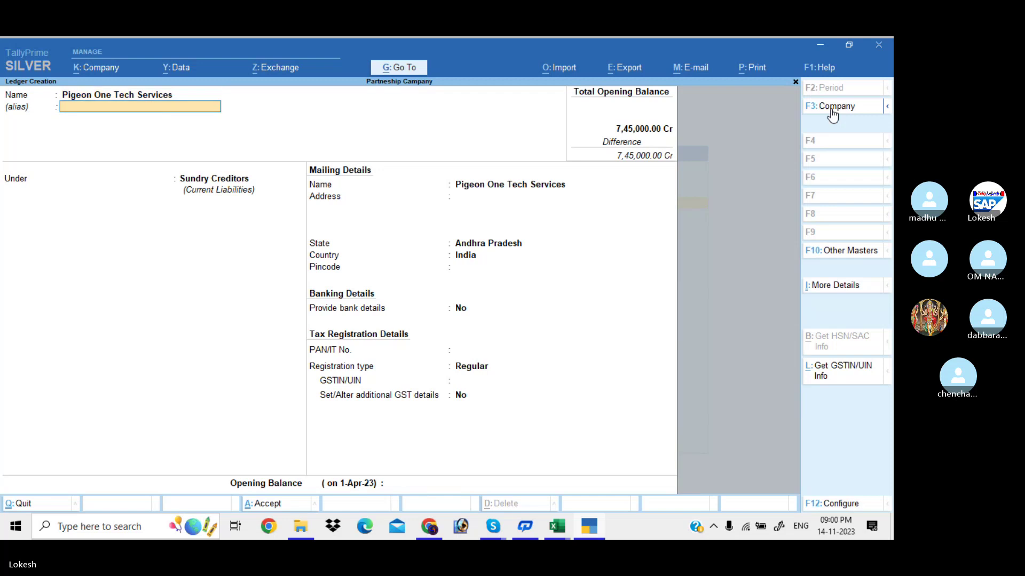
key("Return")
key("Return")
key("Return")
key("Return")
key("Return")
key("Return")
key("Return")
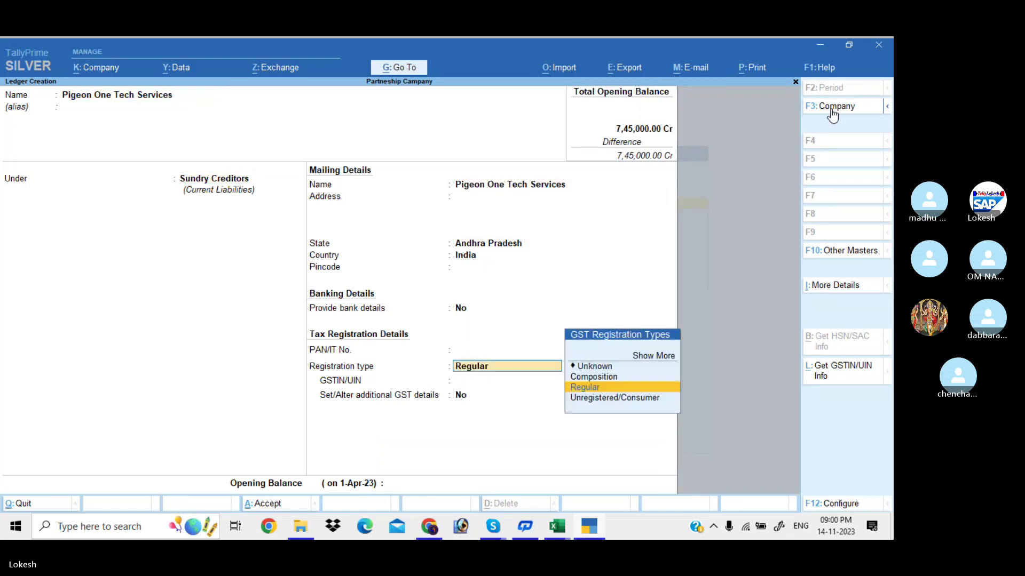
key("Return")
key("Return")
key("Return")
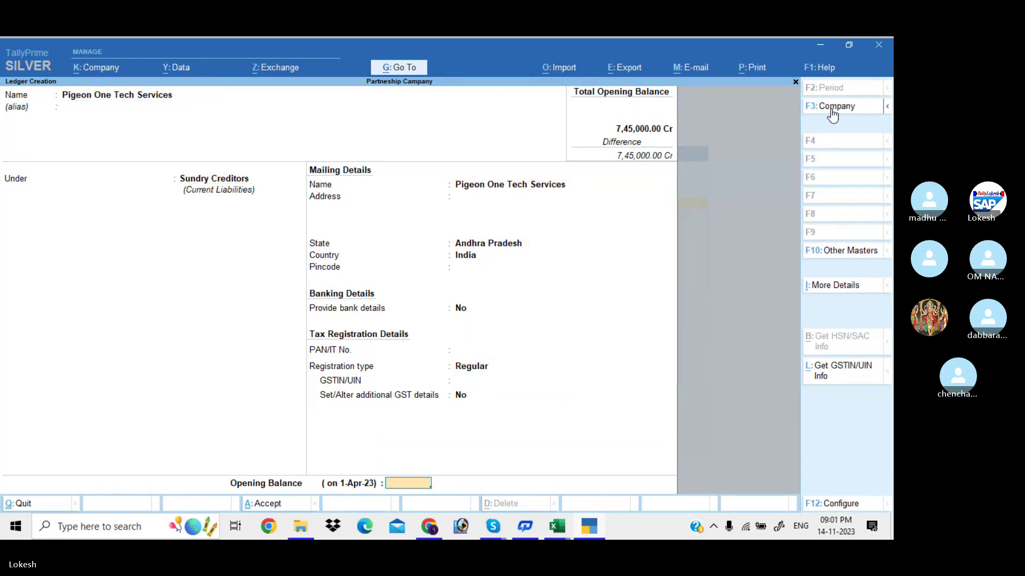
type("20500")
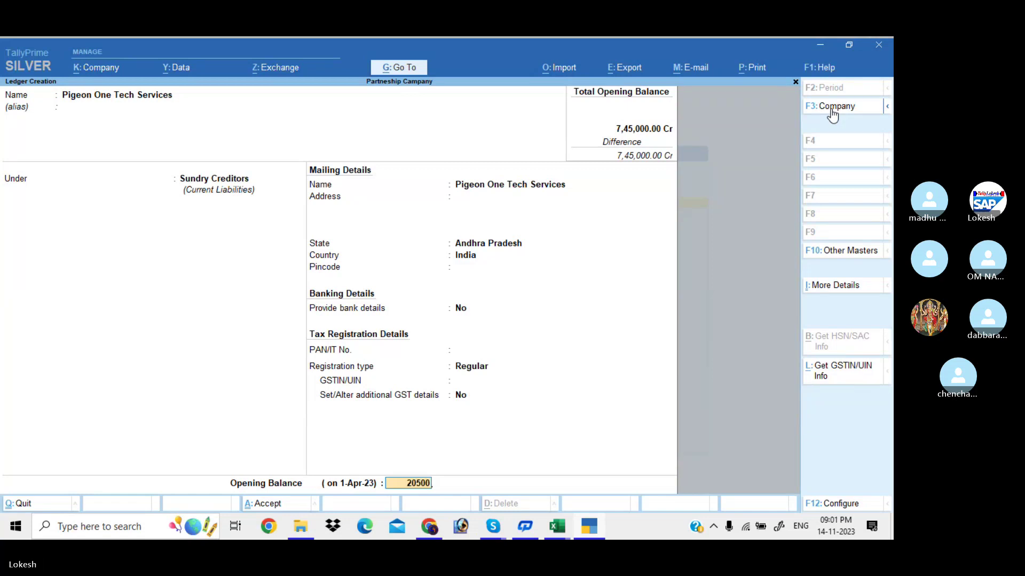
key("Return")
key("Return")
key("Return")
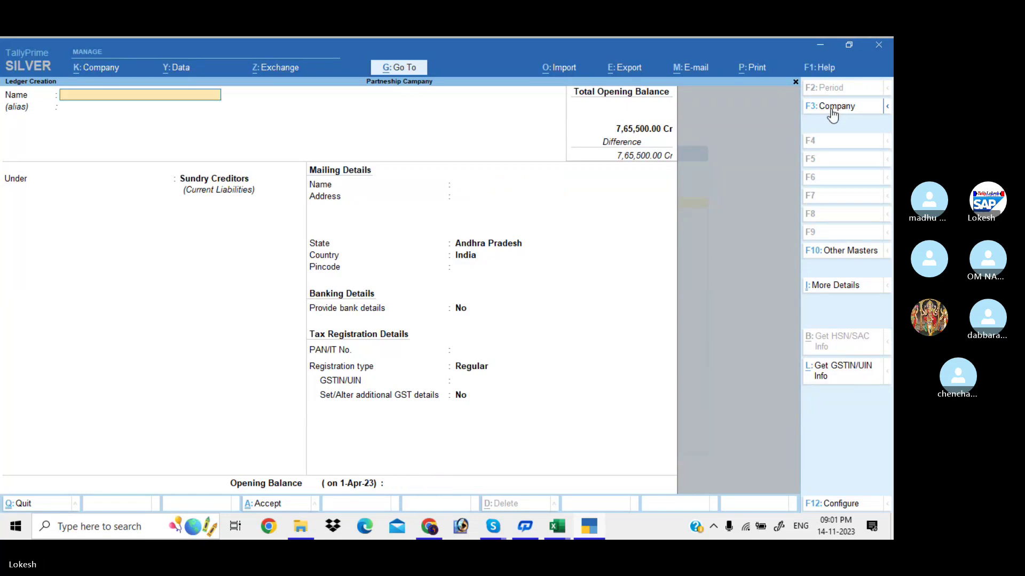
Create ledger 'Electricity Charges Payable' under Provisions with a 2,500 Cr opening balance.
type("Ele")
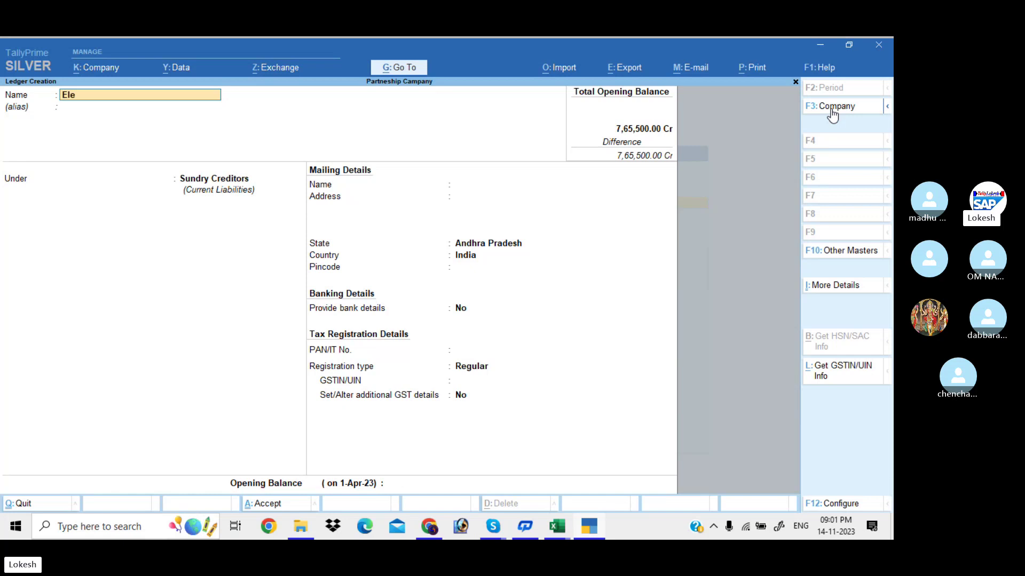
type("ctricity charges Payable")
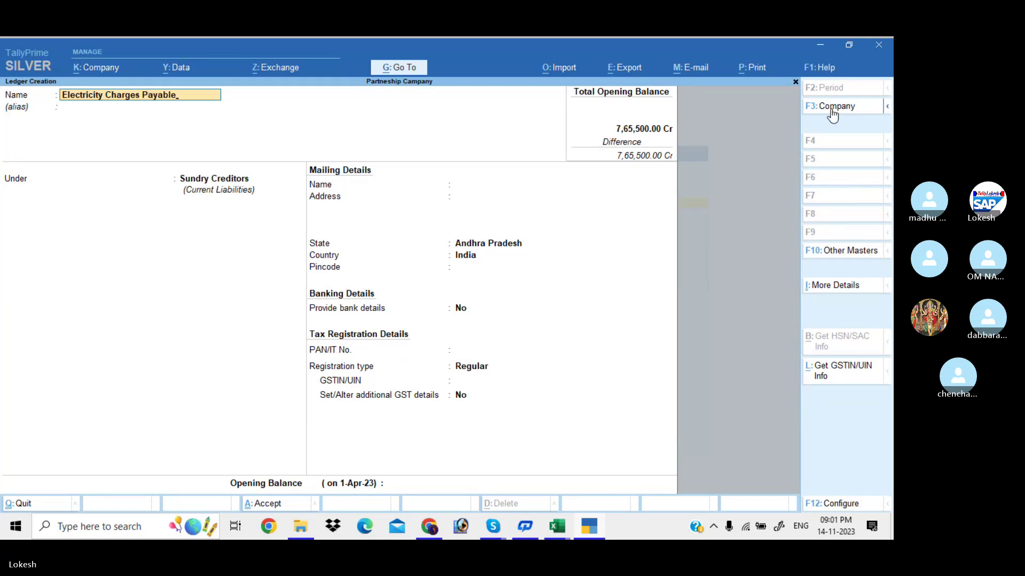
key("Return")
type("Pr")
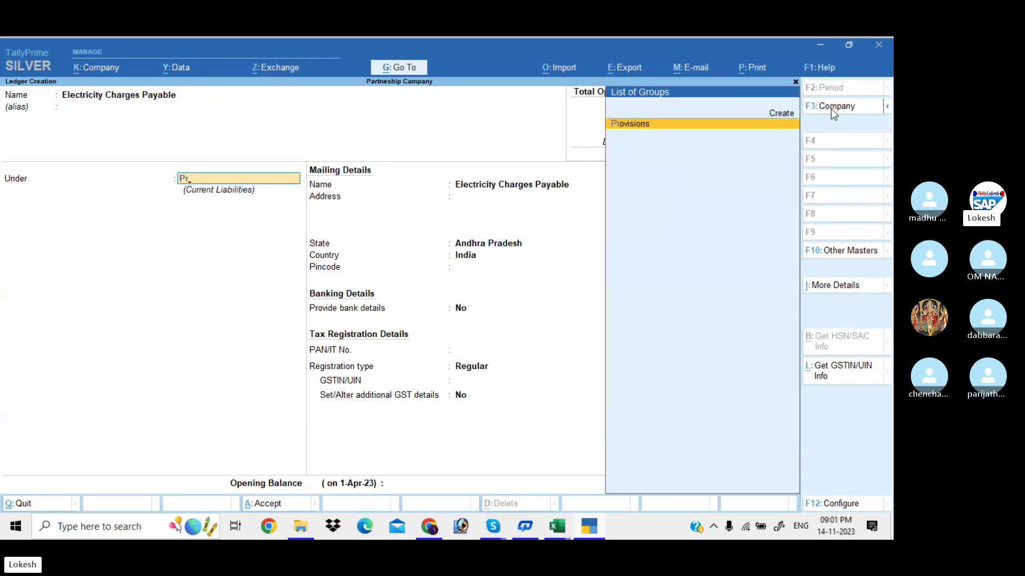
key("Return")
key("Return")
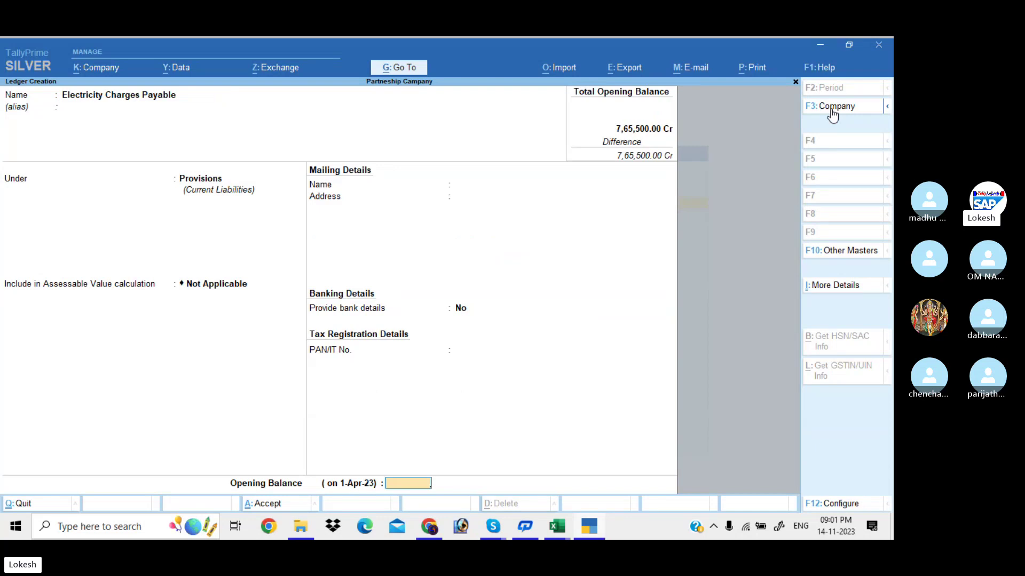
type("2500")
key("Return")
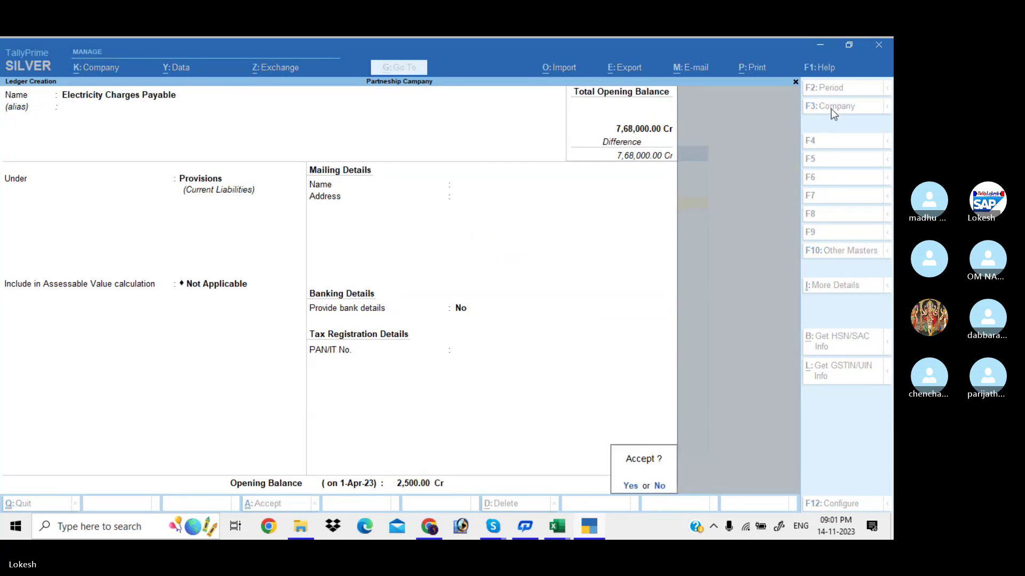
key("Return")
Create Provisions ledger 'Salary Payable' with a 10,000 Cr opening balance.
type("Salary Paya")
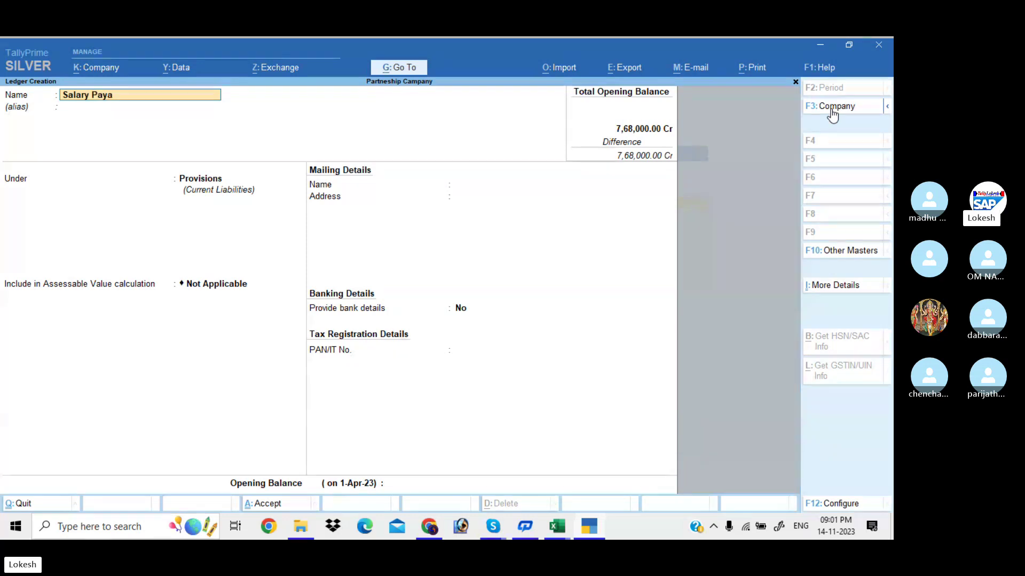
type("k")
key("BackSpace")
type("ble")
key("Return")
key("Return")
key("Return")
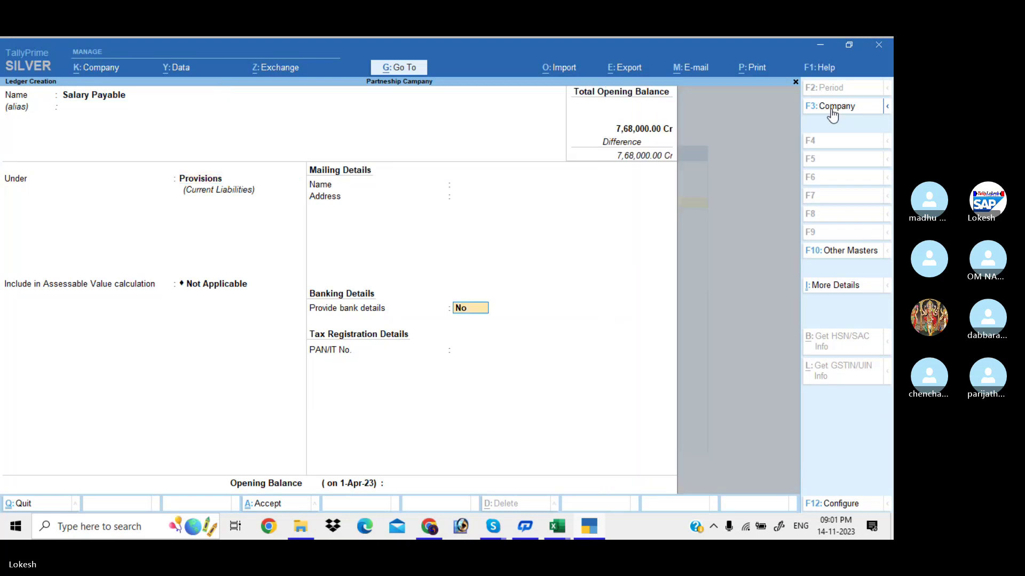
key("Return")
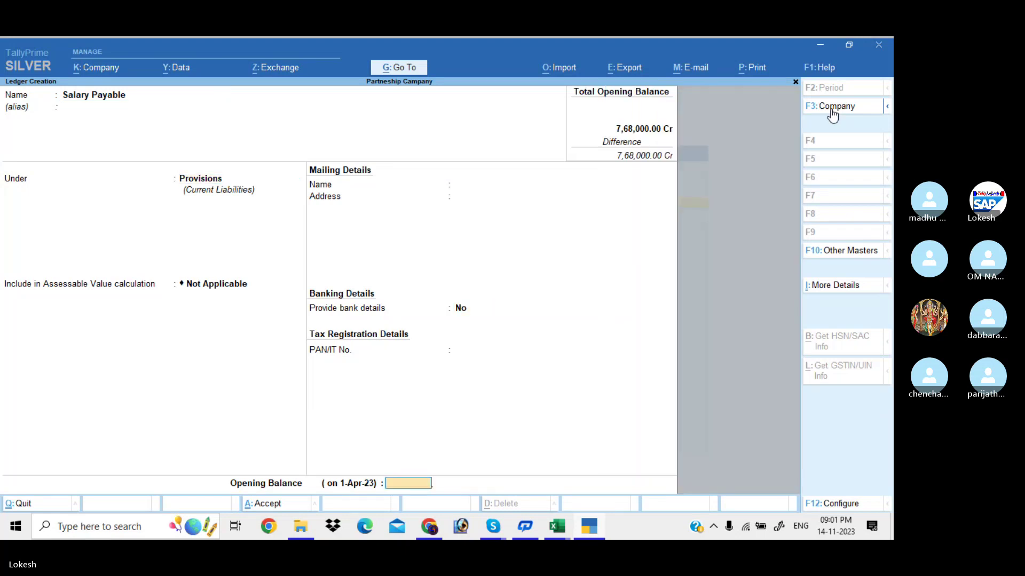
type("10000")
key("Return")
key("Return")
key("Return")
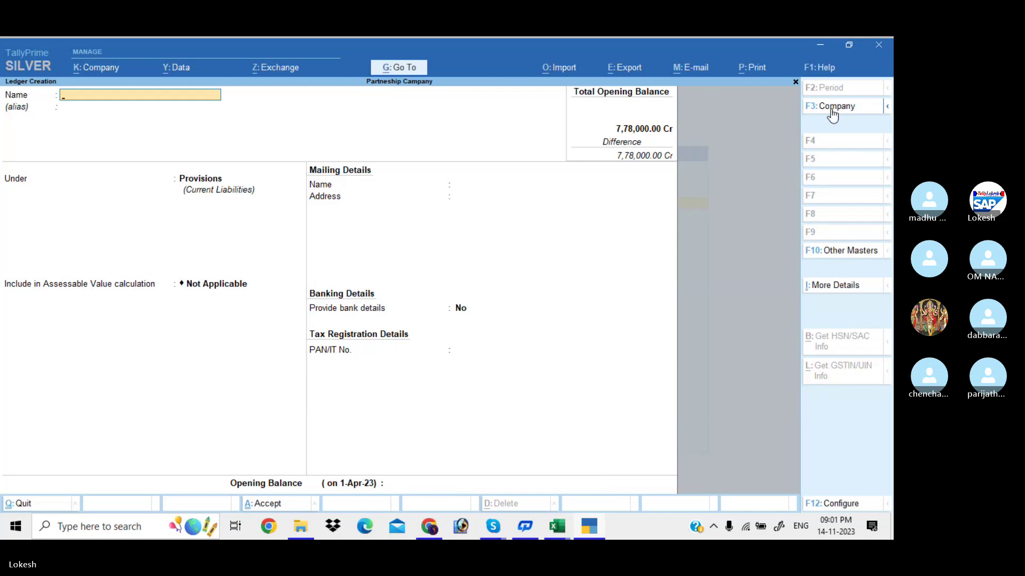
Create Provisions ledger 'Telephone Charges Payable' with a 3,000 Cr opening balance.
type("Telephone Charges Payable")
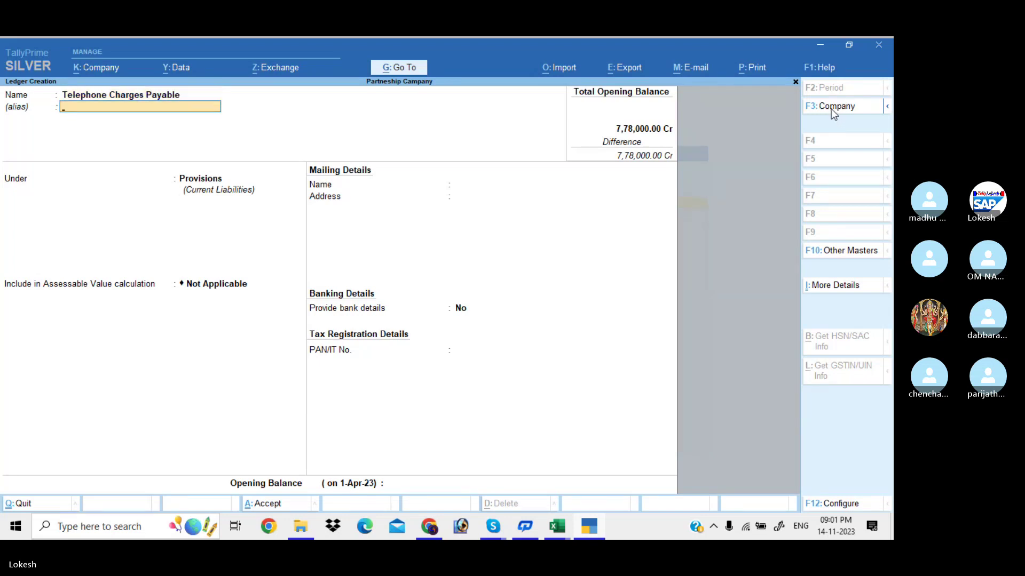
key("Return")
key("Return")
key("Return")
key("Return")
key("Return")
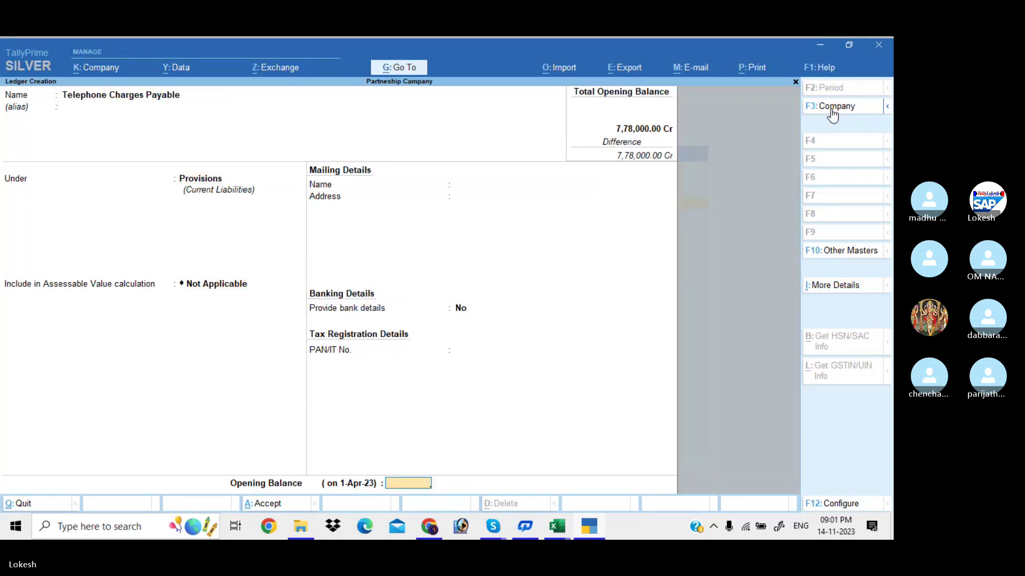
type("3000")
key("Return")
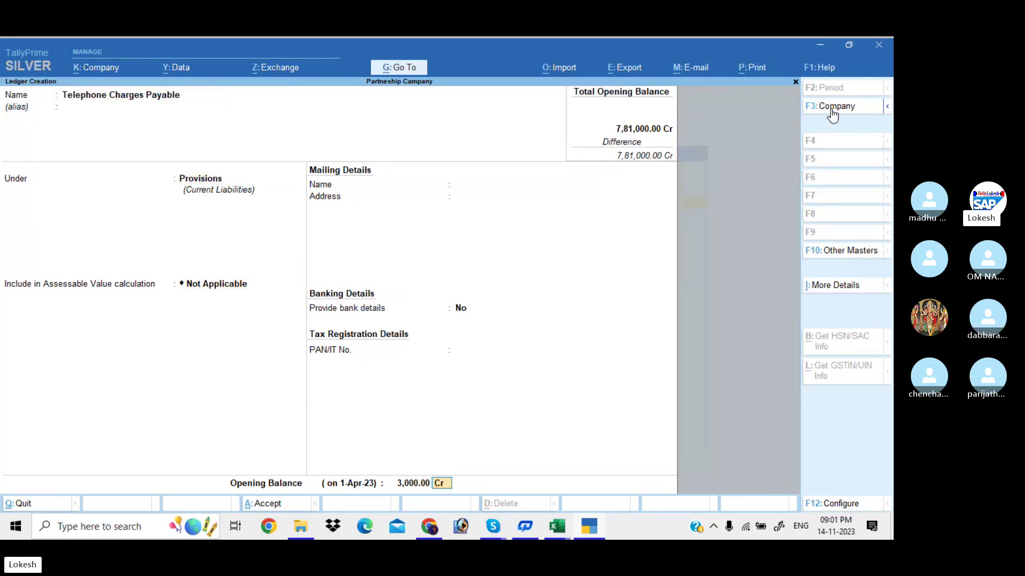
key("Return")
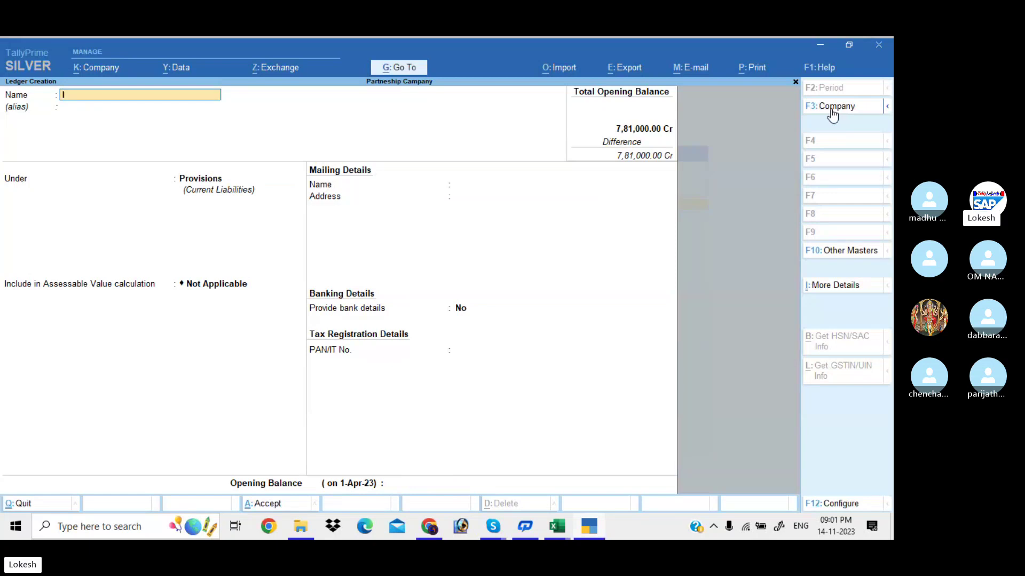
Create Provisions ledger 'Income Tax Payable' with a 15,000 Cr opening balance.
type("Income tax Payable")
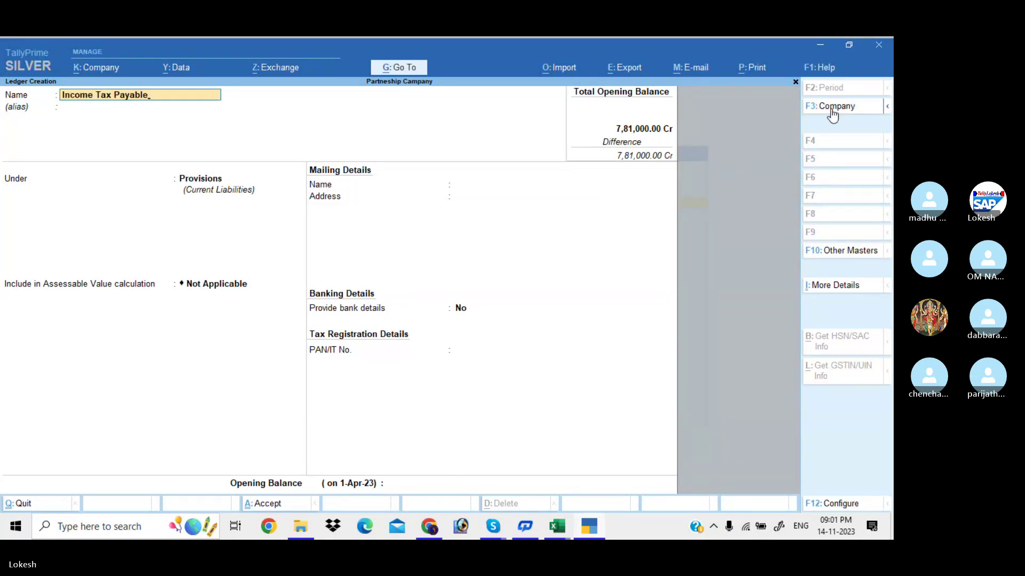
key("Return")
key("Return")
key("Return")
key("Return")
key("Return")
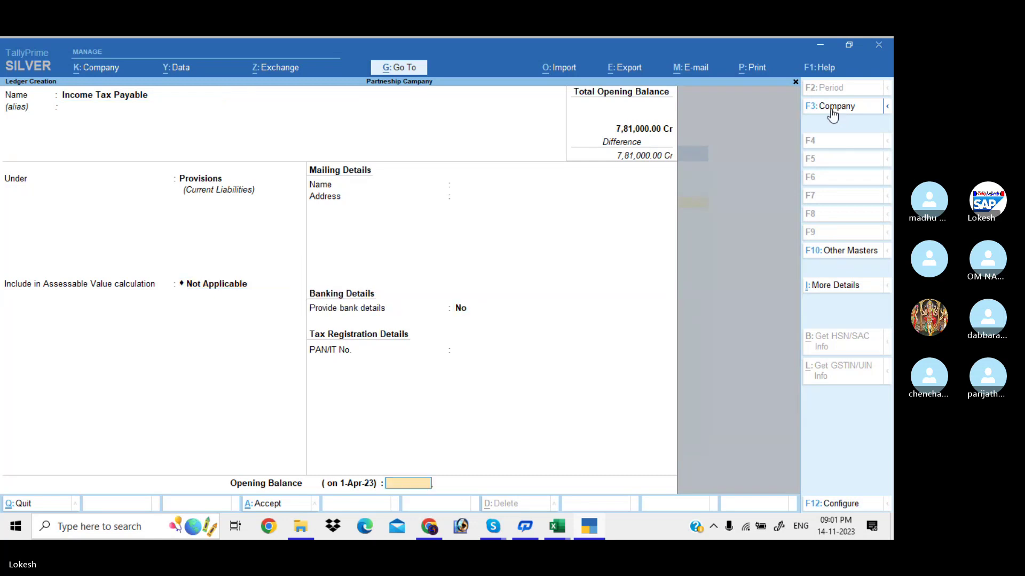
type("15000")
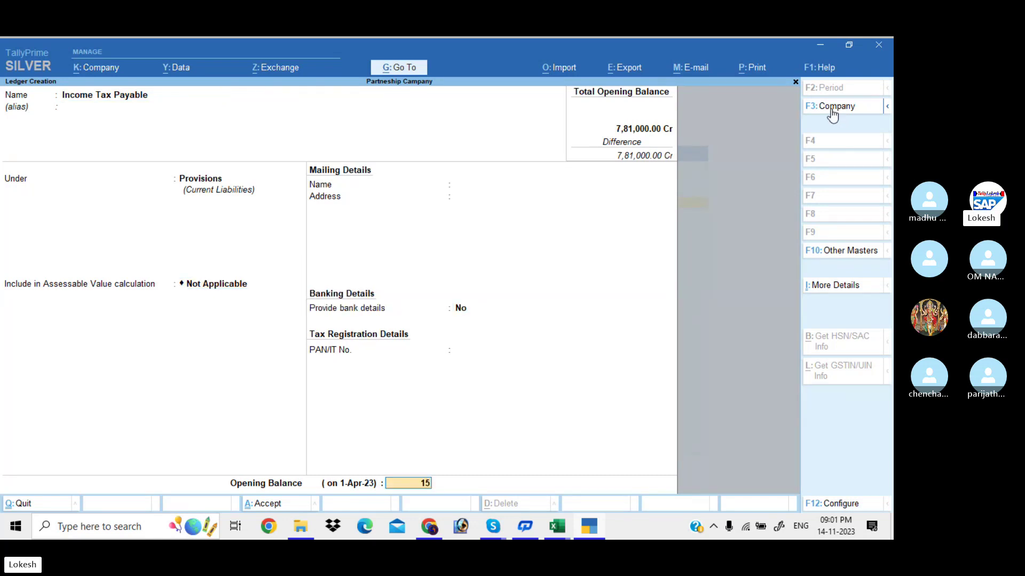
key("Return")
key("Return")
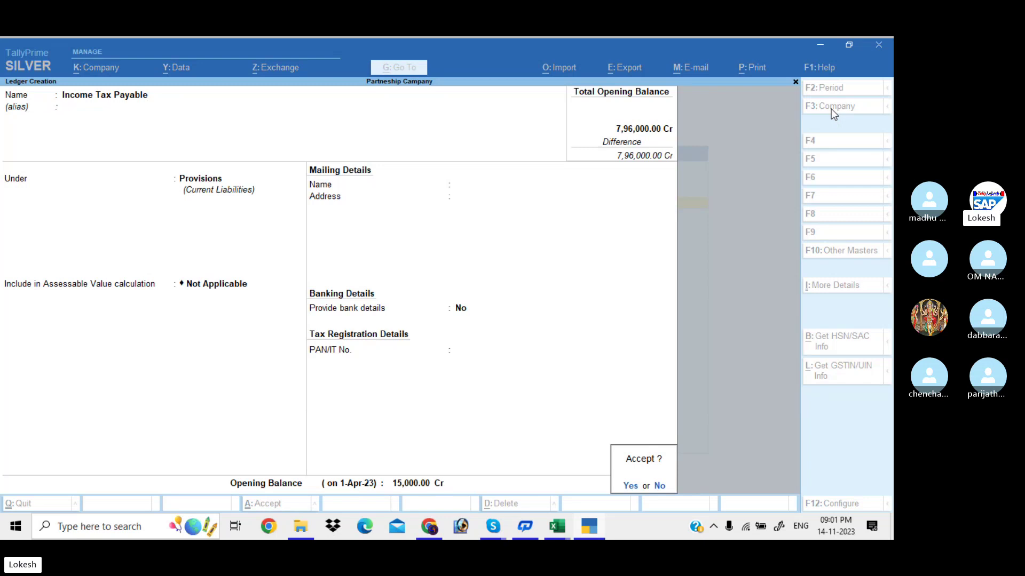
key("Return")
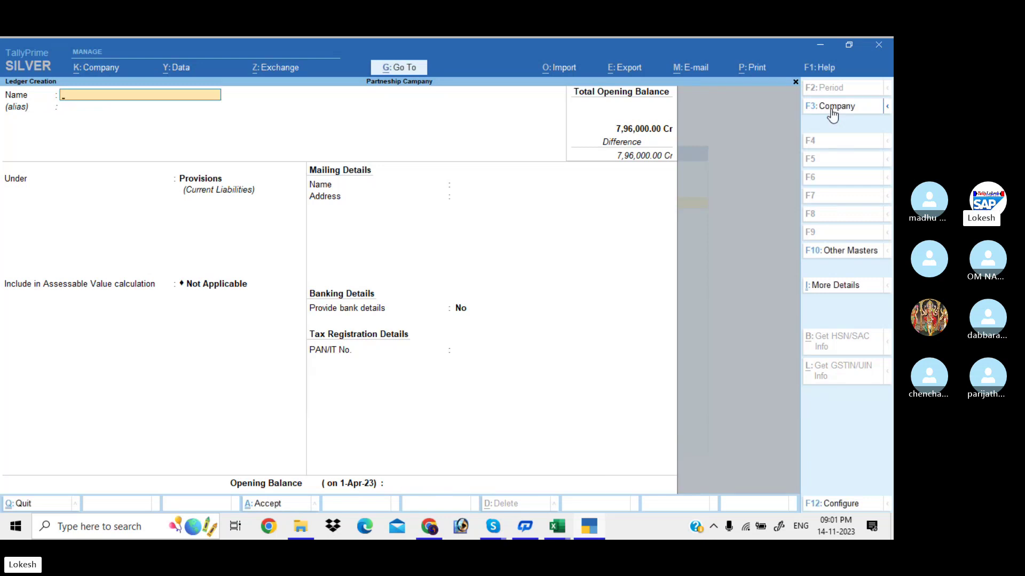
Create ledger 'Motor Vehicle' under Fixed Assets with a 1,00,000 Dr opening balance.
type("Motor Vehicle")
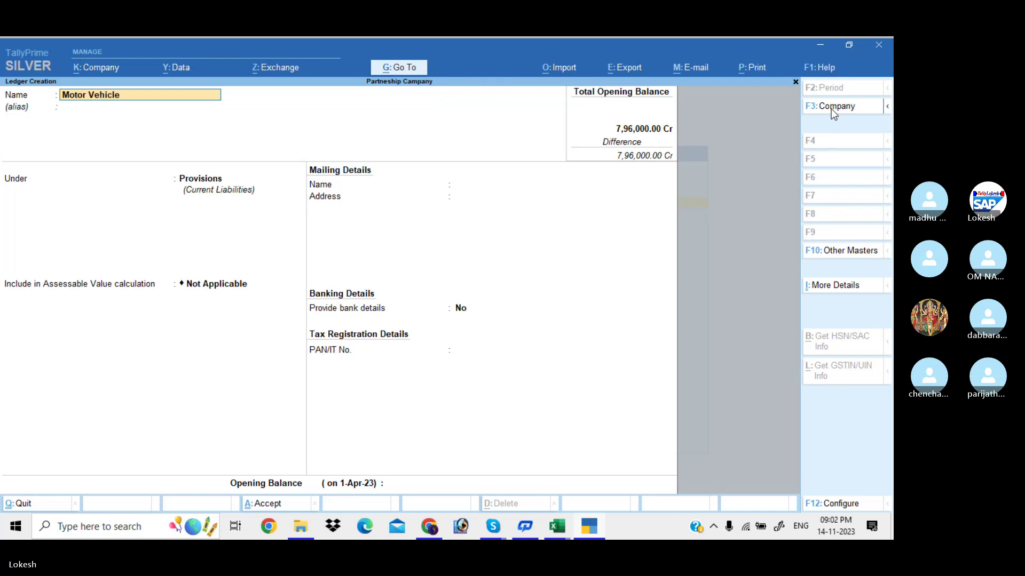
key("Return")
type("f")
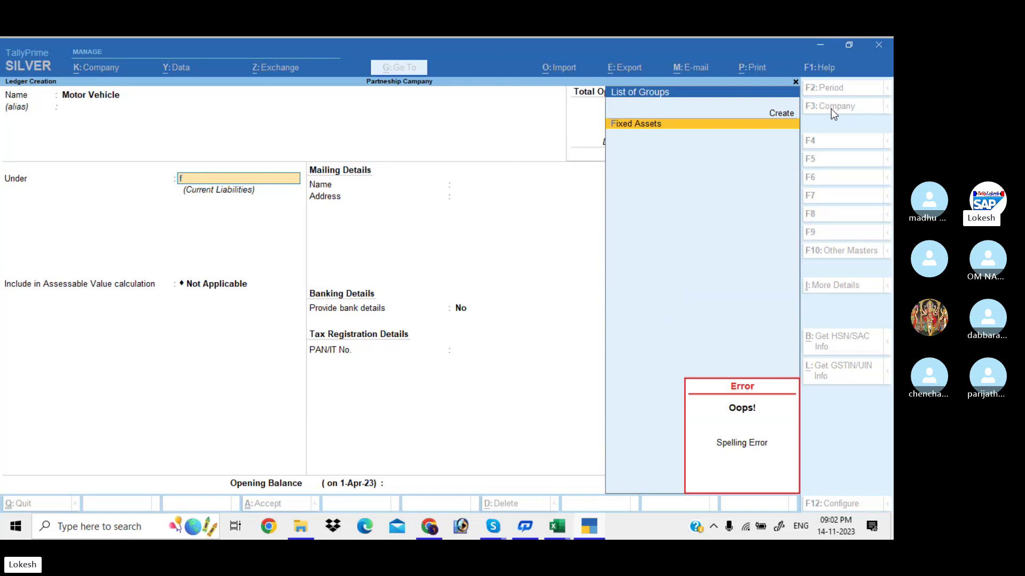
key("Return")
key("Return")
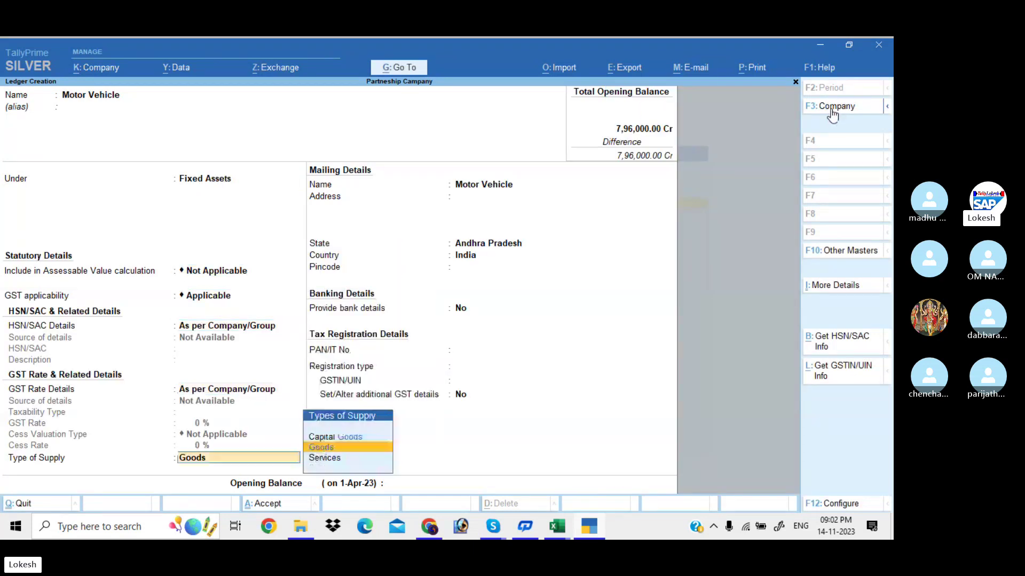
key("Return")
key("Return")
key("Return")
key("Return")
key("Return")
key("Return")
key("Return")
key("Return")
key("Return")
key("Return")
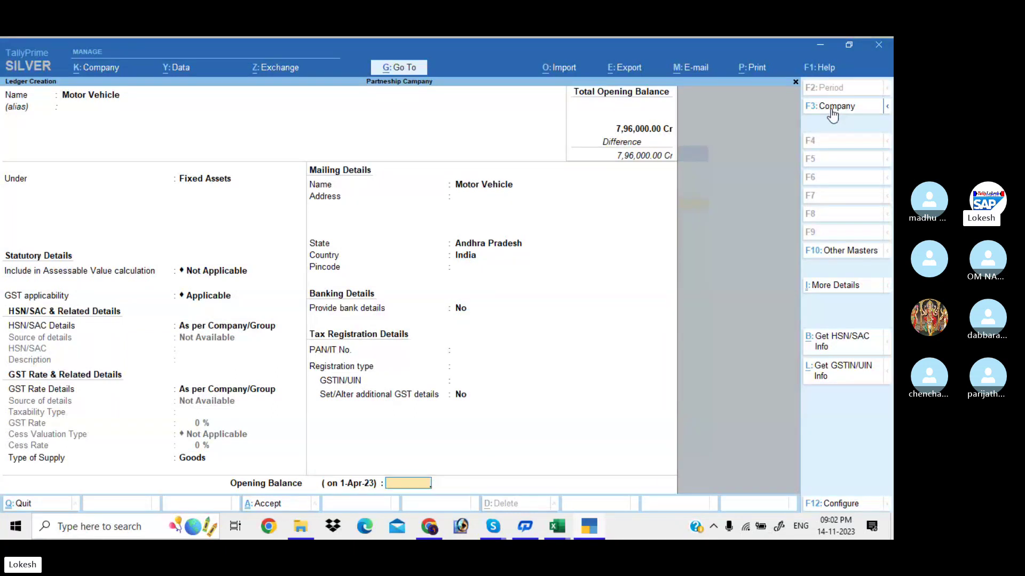
type("100000")
key("Return")
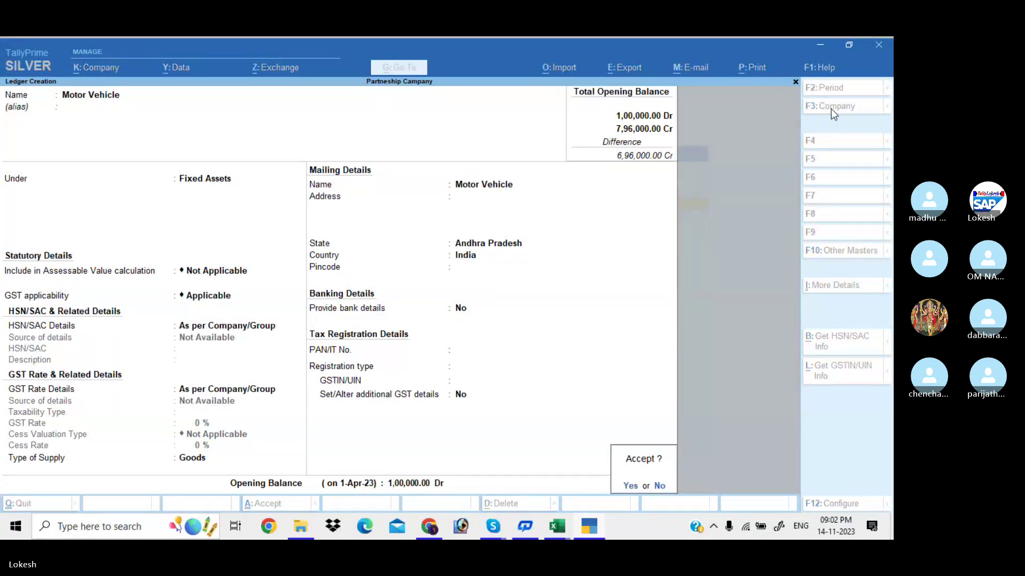
key("Return")
Create Fixed Assets ledger 'Furniture' with a 25,000 Dr opening balance.
type("Furniture")
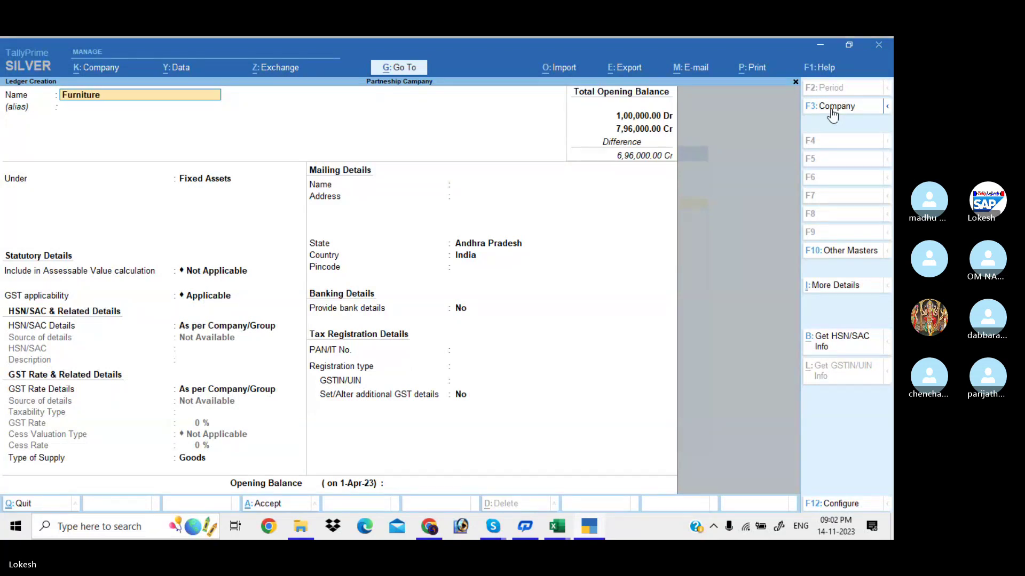
key("Return")
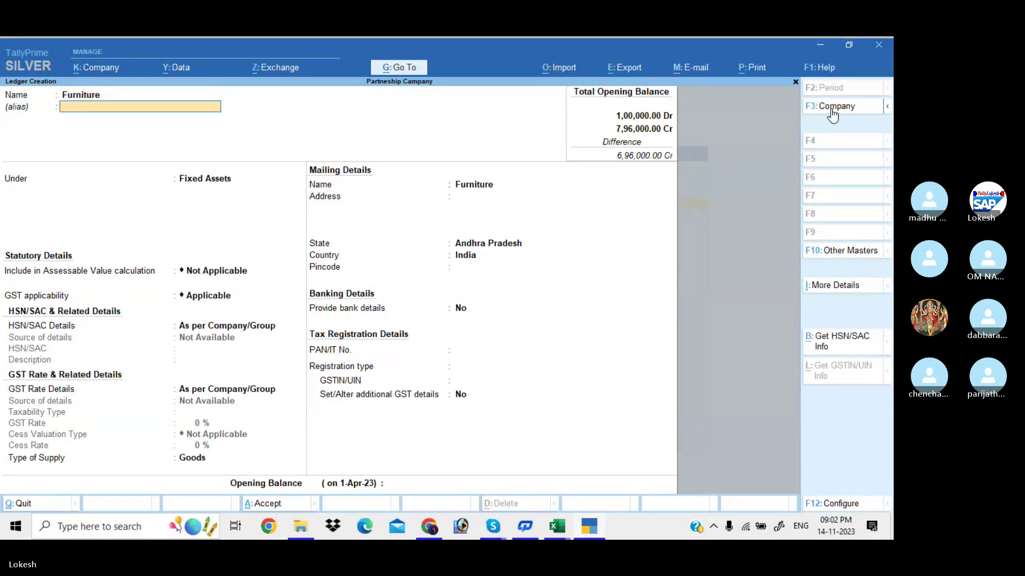
key("Return")
key("Return")
key("Return")
key("Return")
key("Return")
key("Return")
key("Return")
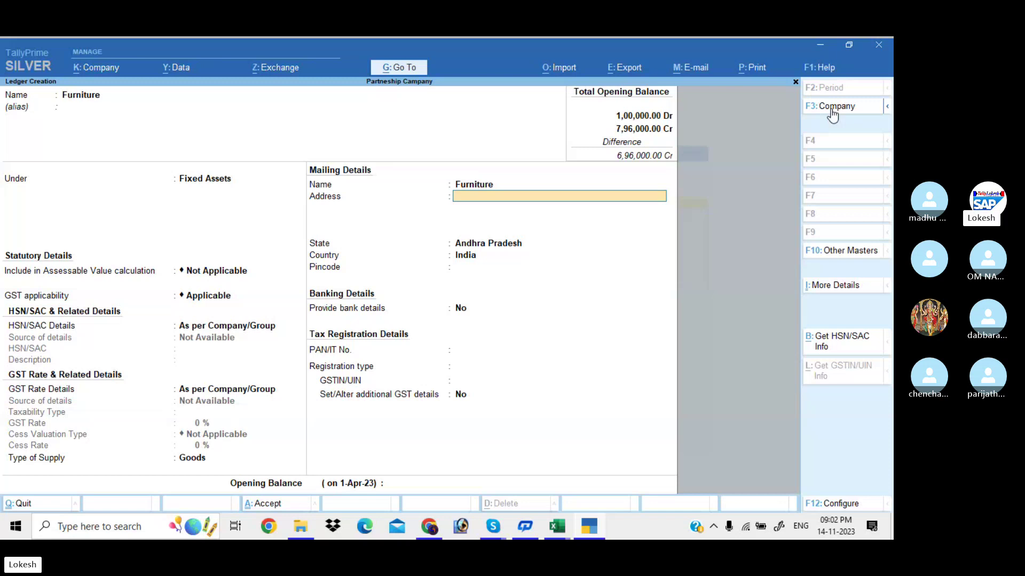
key("Return")
key("Return")
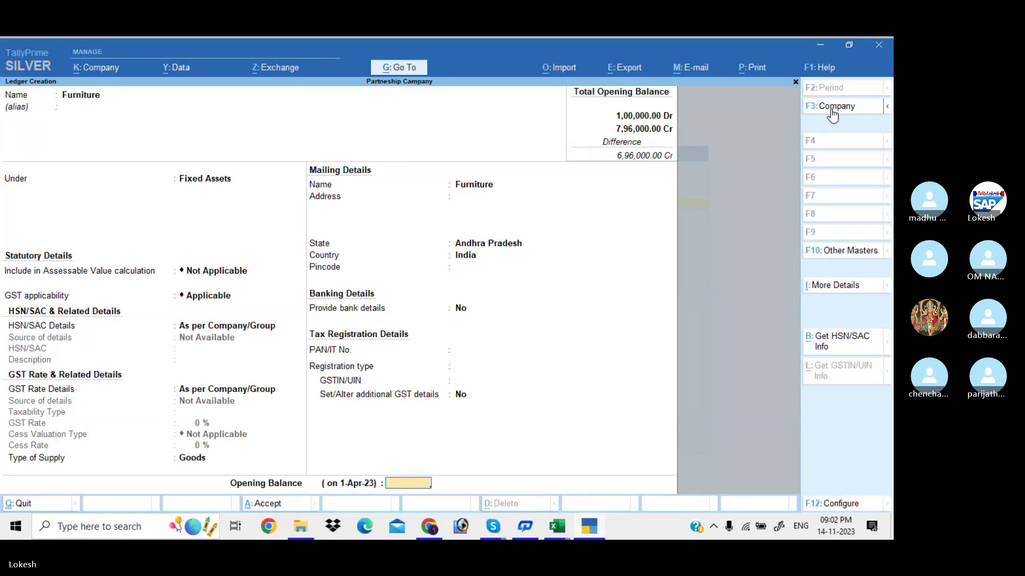
type("25000")
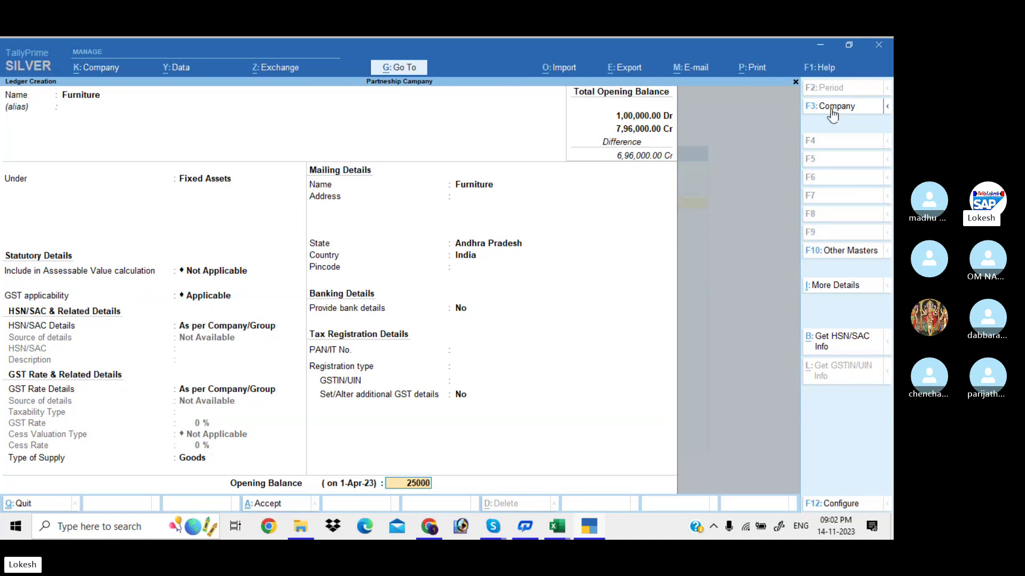
key("Return")
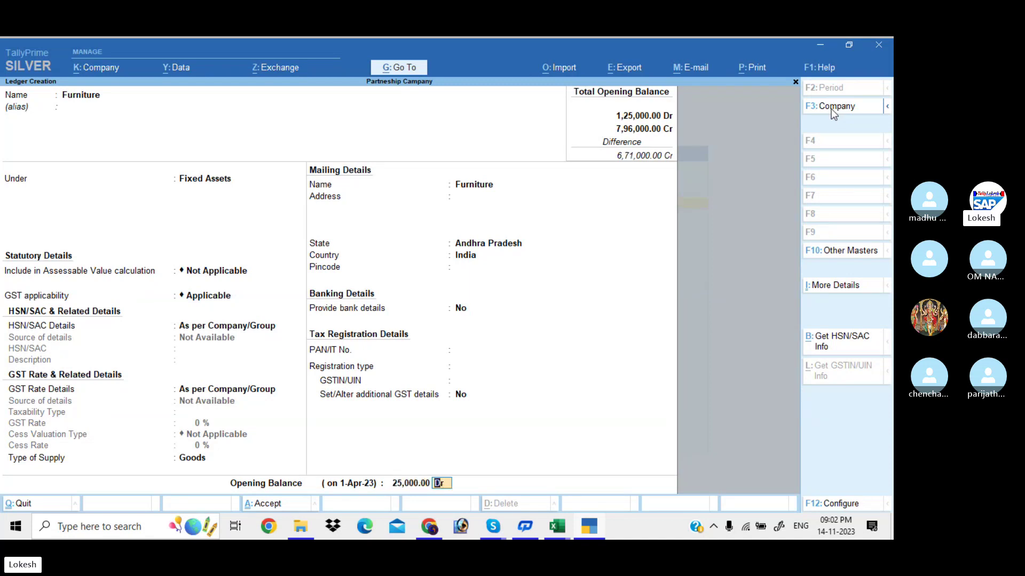
key("Return")
Create Fixed Assets ledger 'Office Equipment' with a 23,000 Dr opening balance.
type("O")
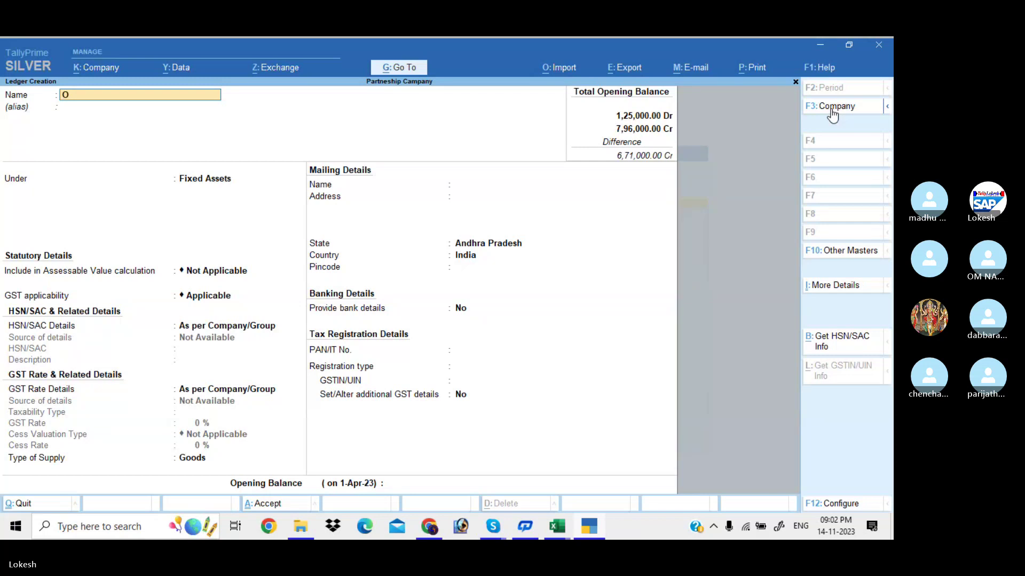
type("ffice e")
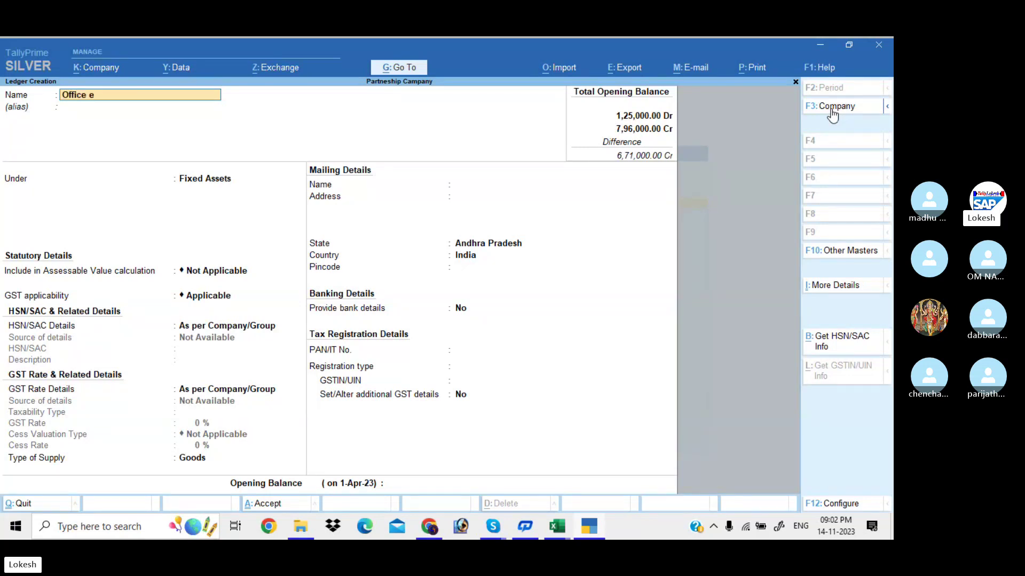
type("quipment")
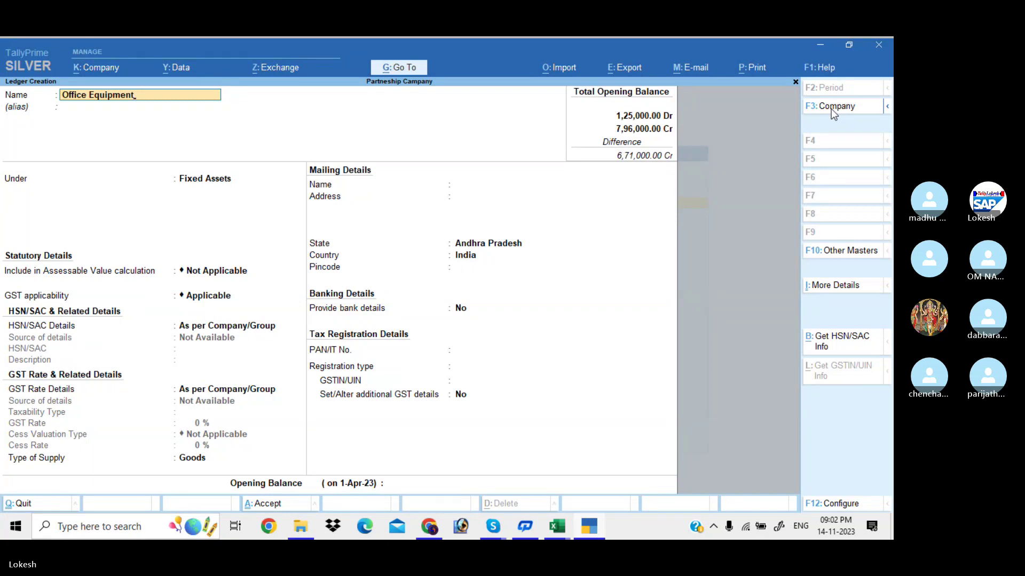
key("Return")
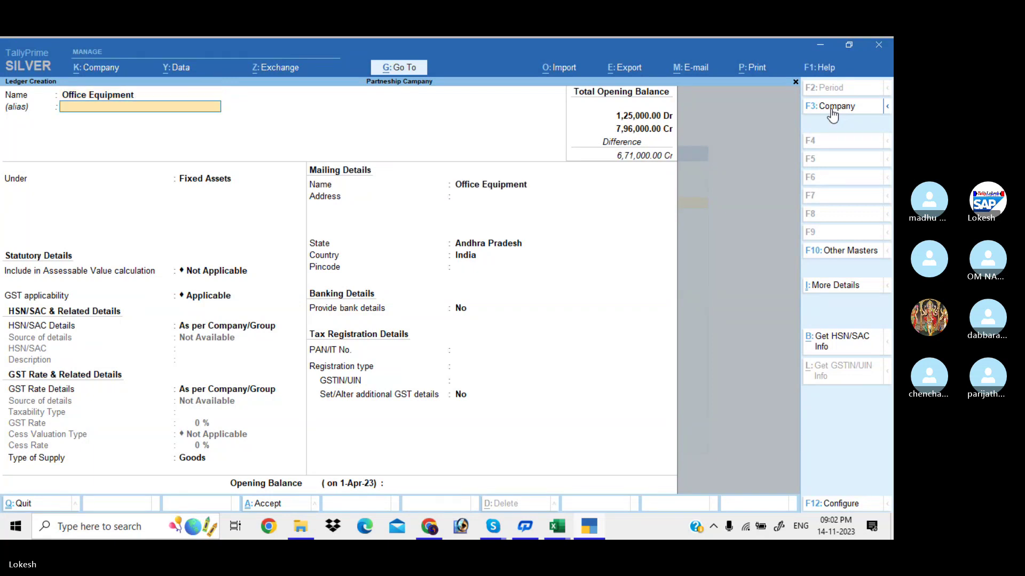
key("Return")
key("Return")
key("Return")
key("Return")
key("Return")
key("Return")
key("Return")
key("Return")
key("Return")
key("Return")
key("Return")
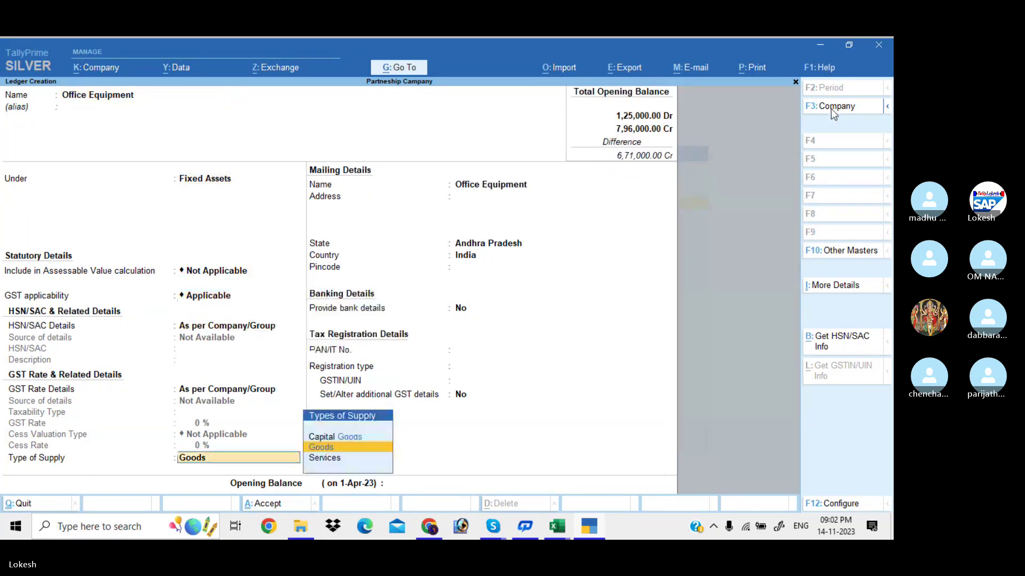
key("Return")
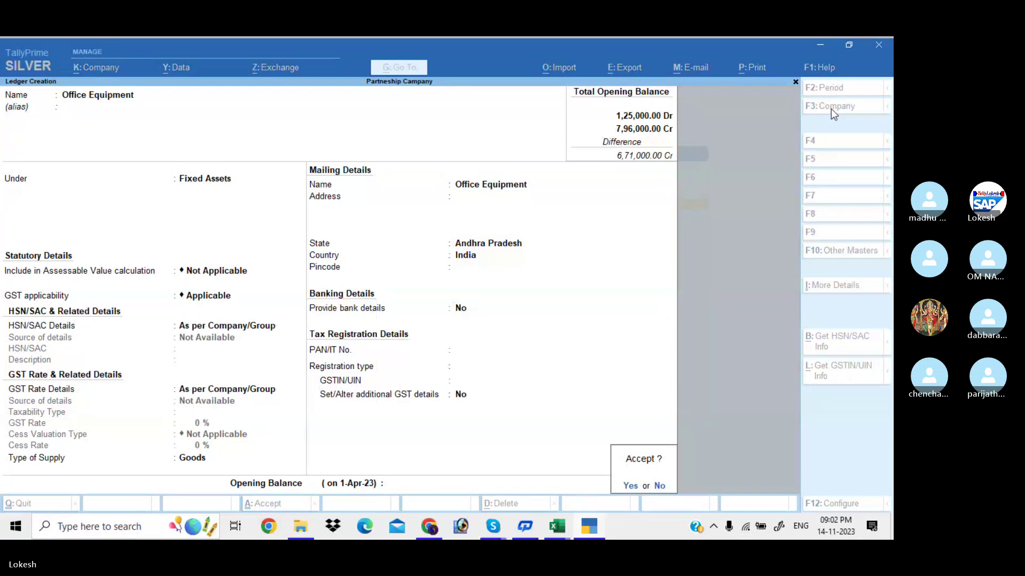
key("Escape")
type("230000")
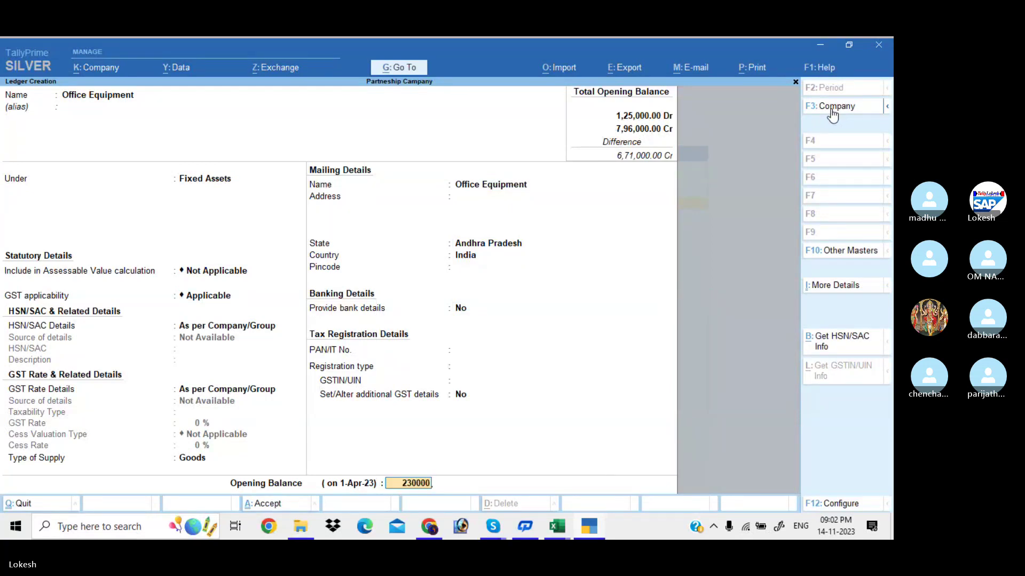
key("Return")
key("Return")
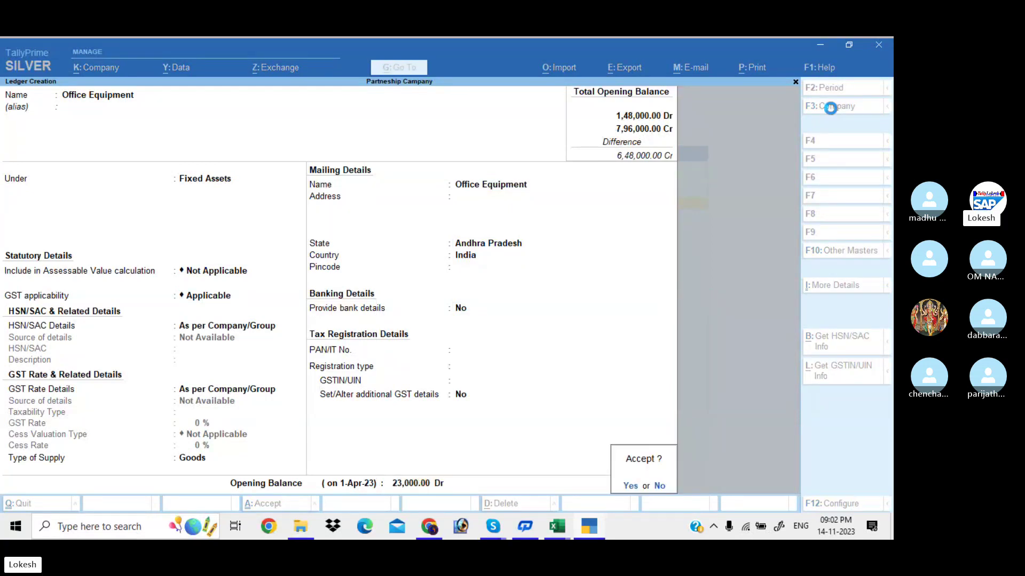
key("Return")
Create Fixed Assets ledger 'Office Building' with a 2,50,000 Dr opening balance.
type("Offi")
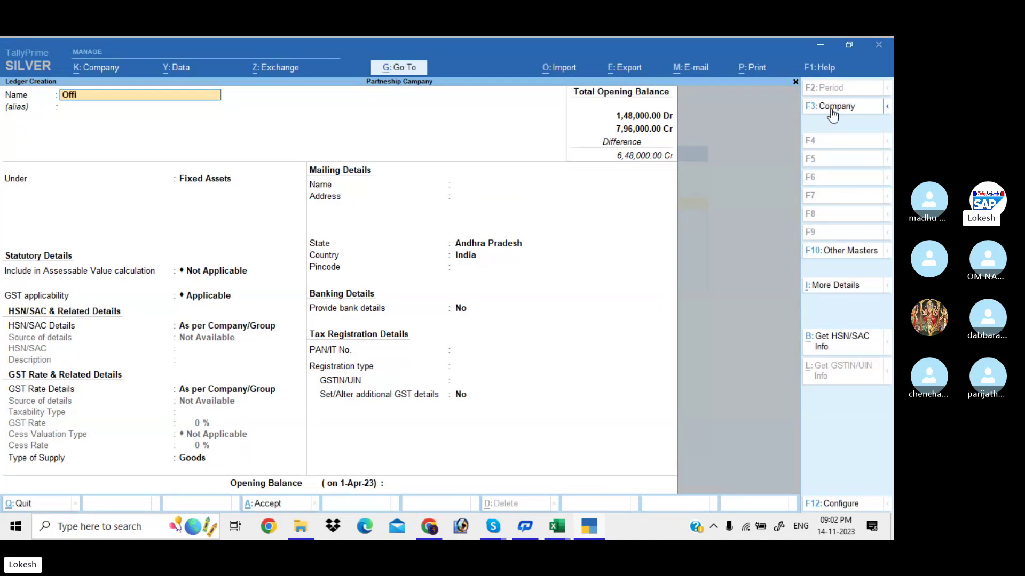
type("ce Buidlign")
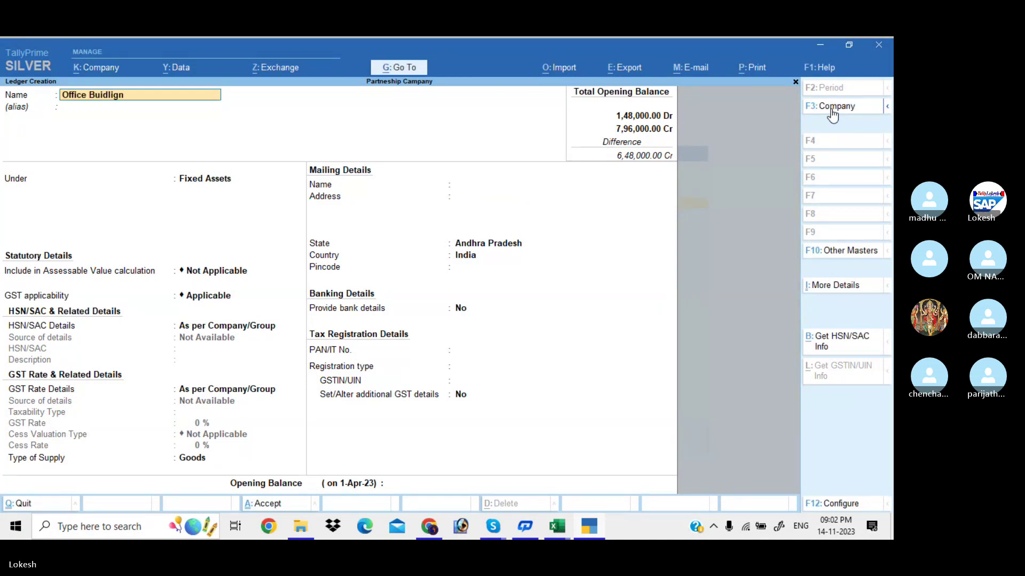
key("BackSpace")
key("BackSpace")
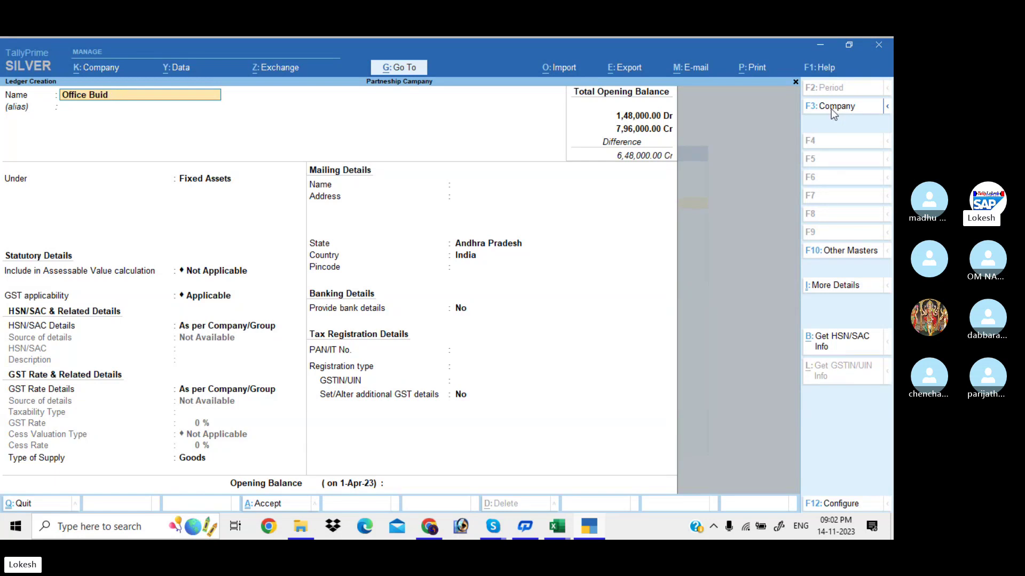
key("BackSpace")
key("BackSpace")
type("lding")
key("Return")
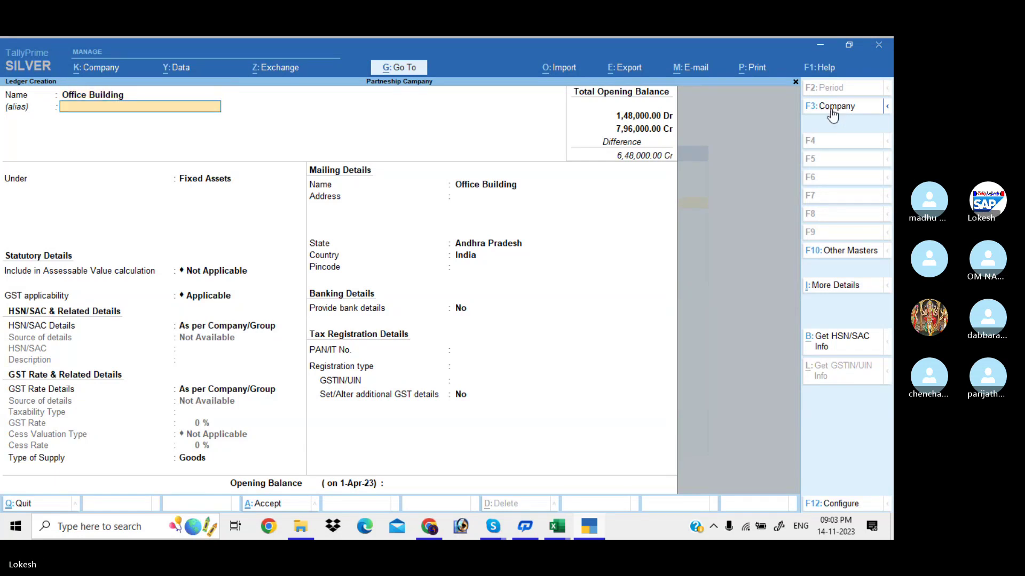
key("Return")
key("Return")
key("Return")
key("Return")
key("Return")
key("Return")
key("Return")
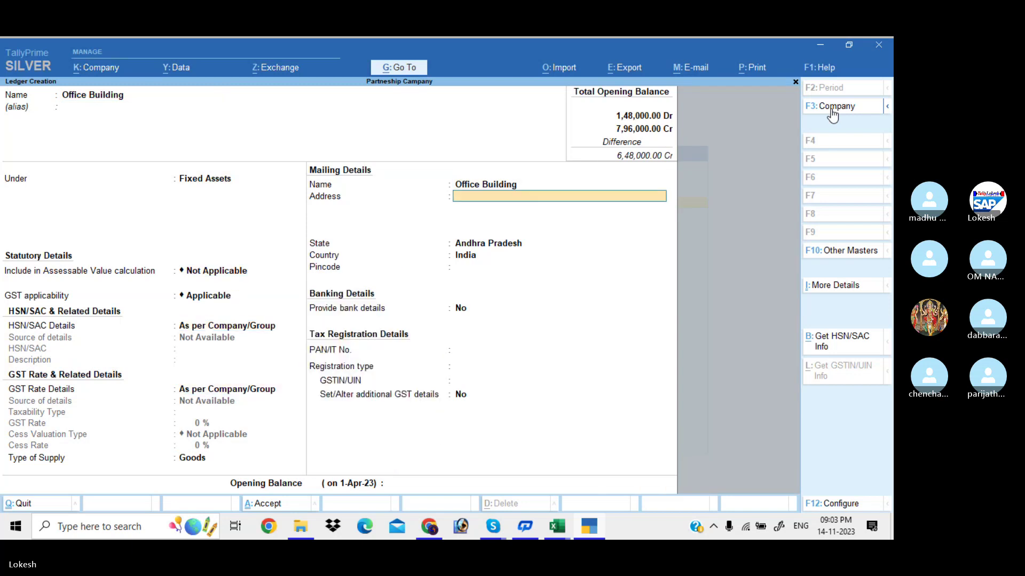
key("Return")
key("Return")
key("Return")
key("Return")
key("Return")
key("Return")
key("Return")
key("Return")
type("25")
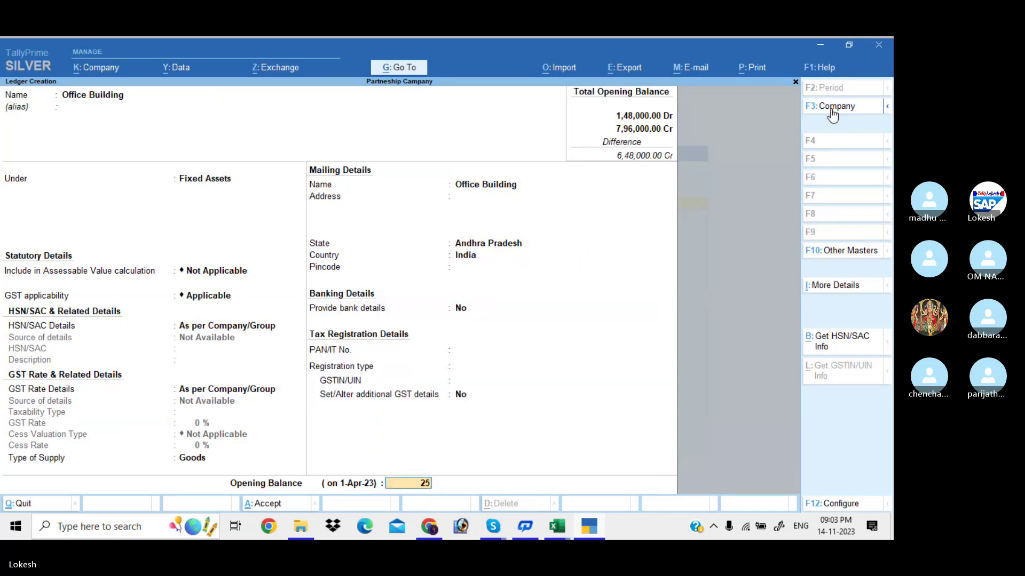
type("000")
key("Return")
Create the Electicity Deposits ledger under Deposits (Asset) with a 10,000 Dr opening balance.
key("Return")
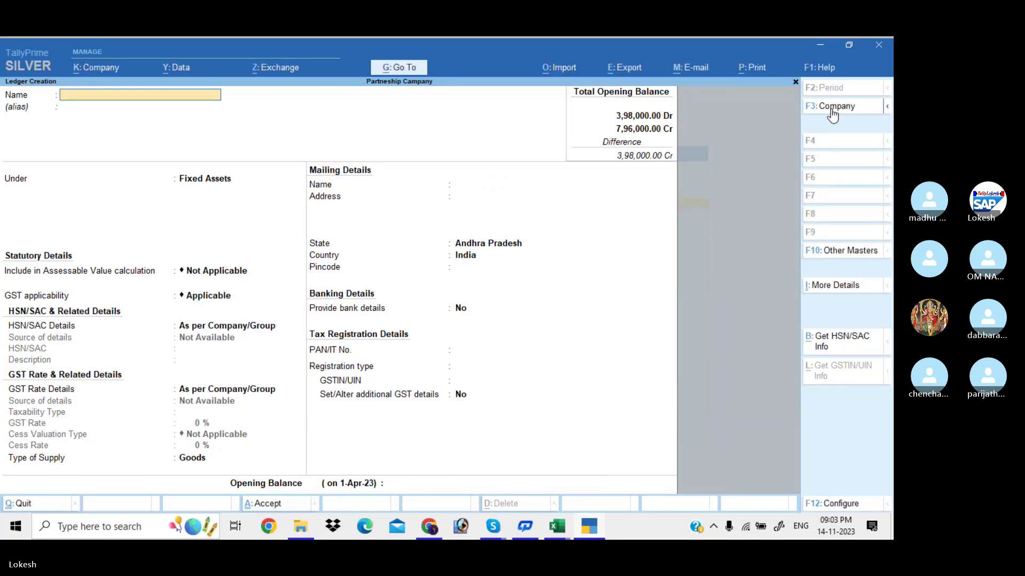
type("Electir")
type("ty Deposits")
key("Return")
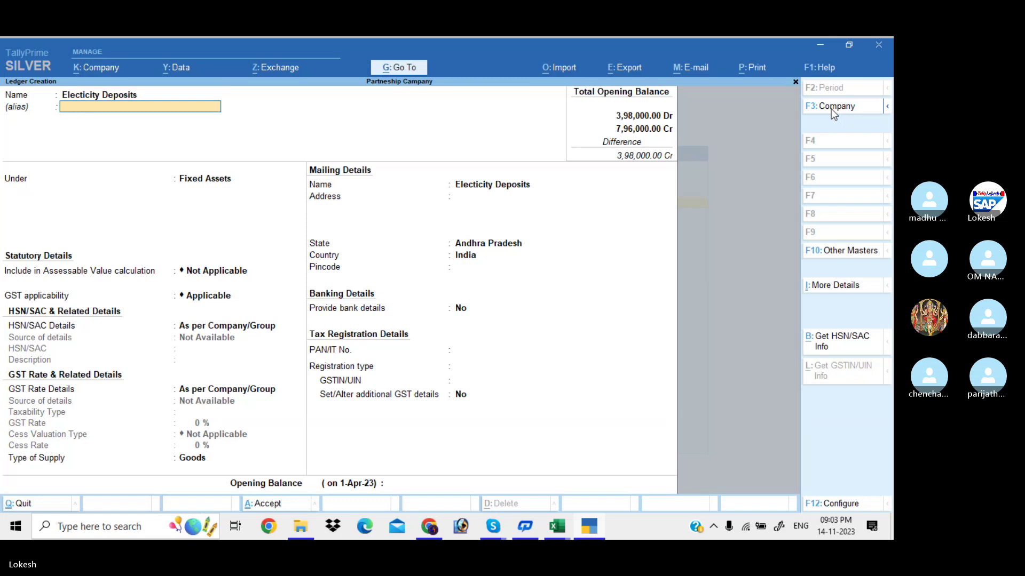
key("Return")
type("De")
key("Return")
key("Return")
key("Return")
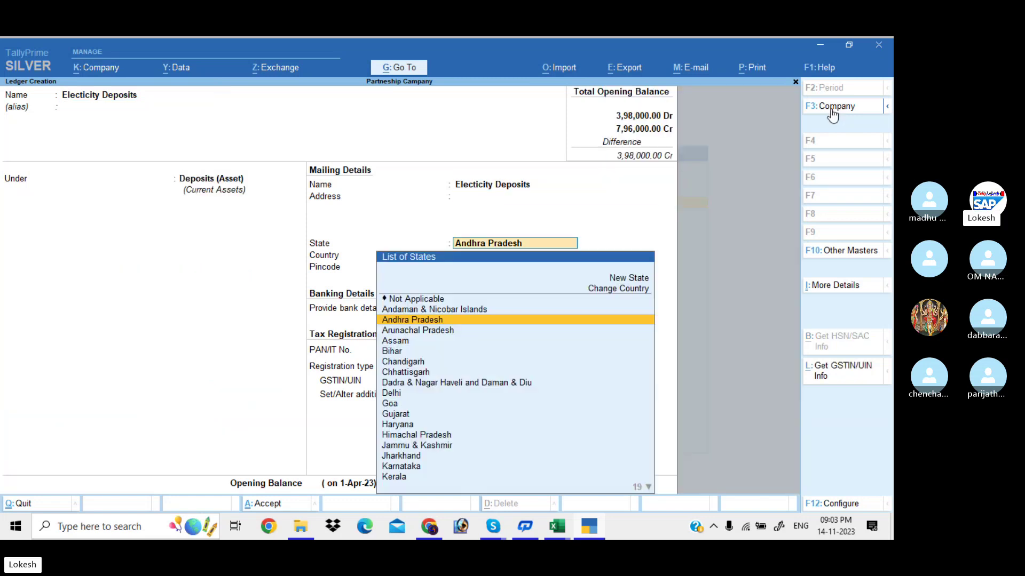
key("Return")
key("Return")
key("Return")
key("Return")
key("Return")
key("Return")
key("Return")
key("Return")
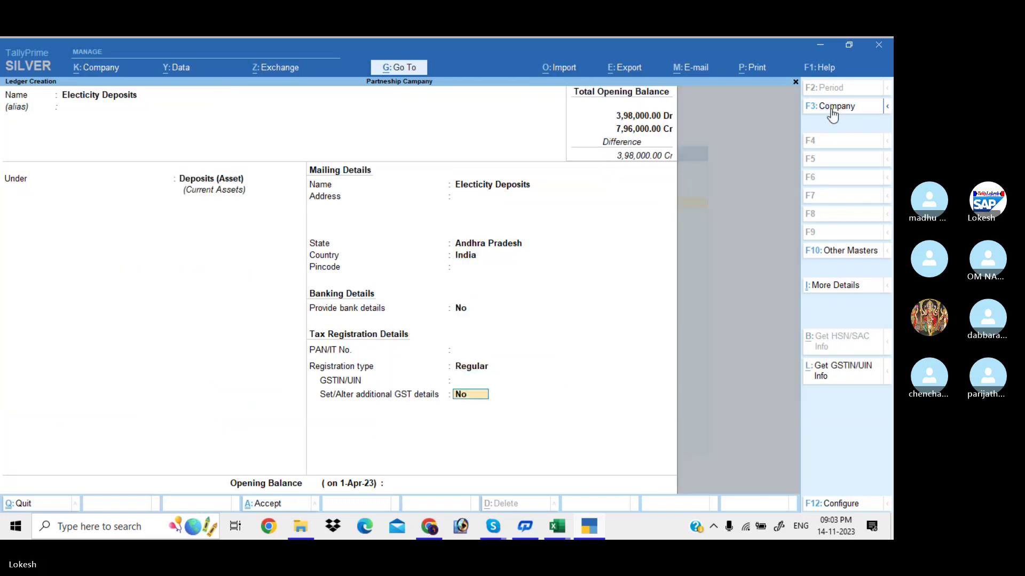
type("10000")
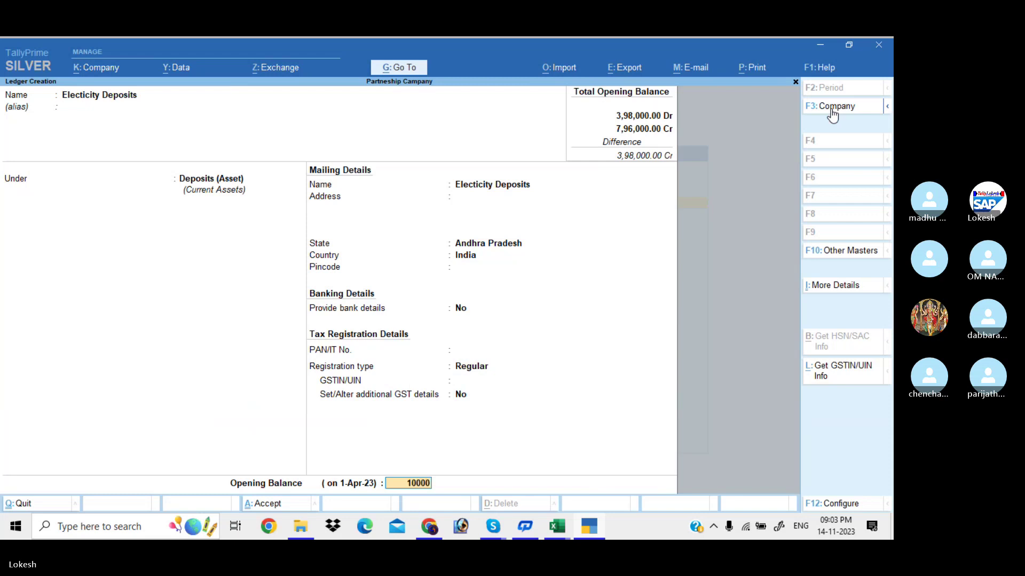
key("Return")
key("Return")
key("Return")
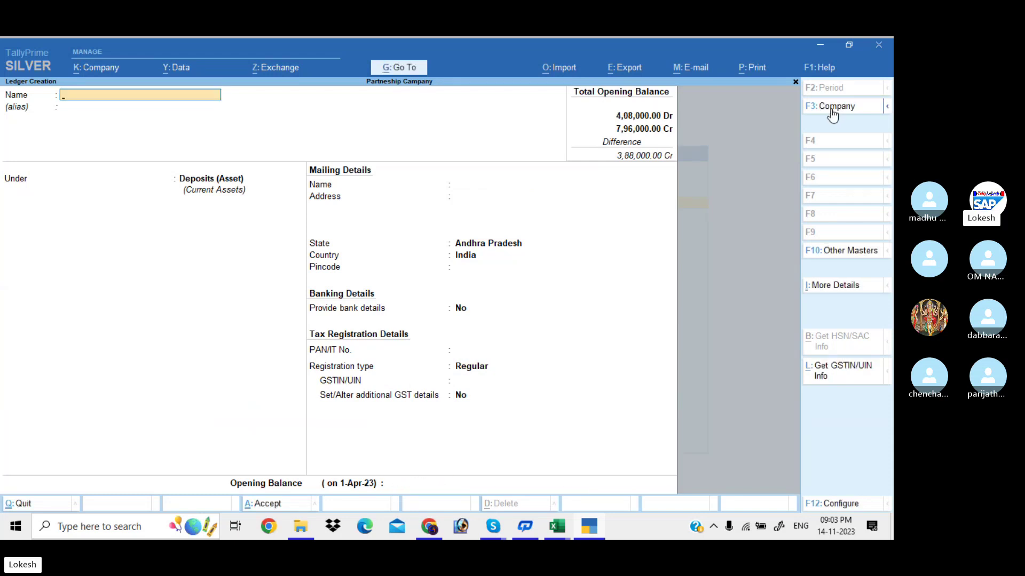
Create the Phone Deposit ledger with a 3,000 Dr opening balance.
type("Phn")
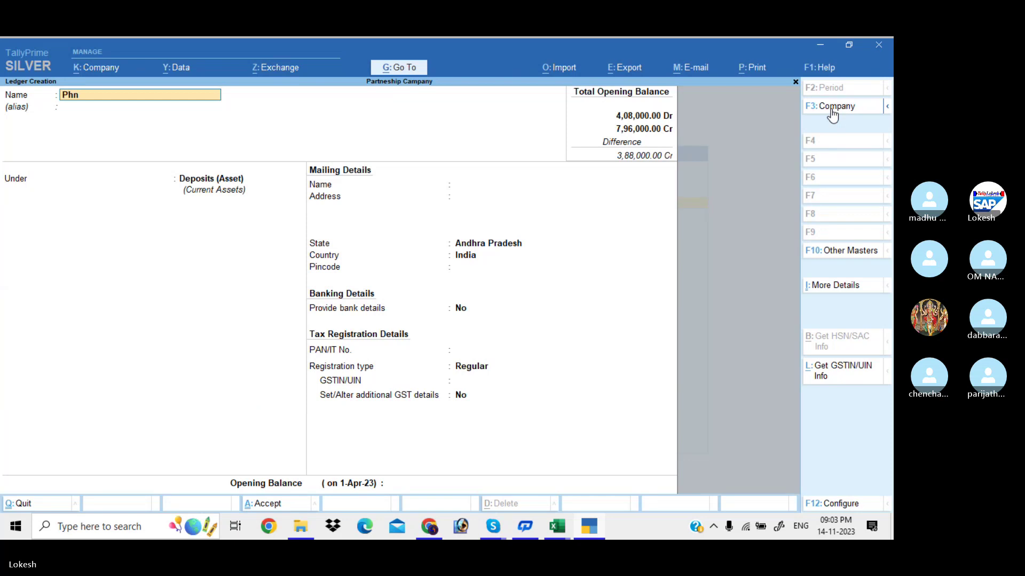
key("BackSpace")
type("one Deposit")
key("Return")
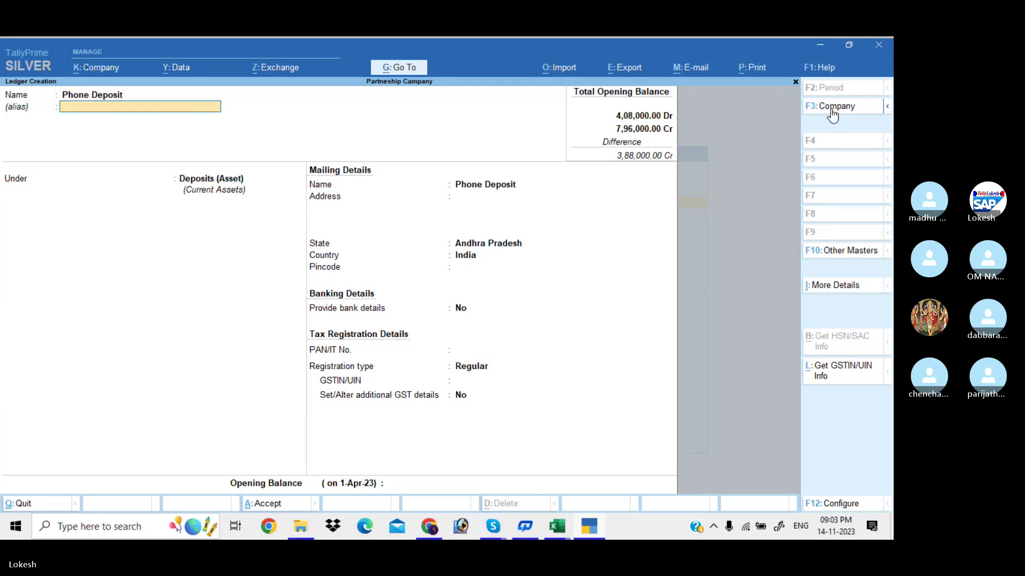
key("Return")
key("Return")
key("Return")
key("Return")
key("Return")
key("Return")
key("Return")
key("Return")
key("Return")
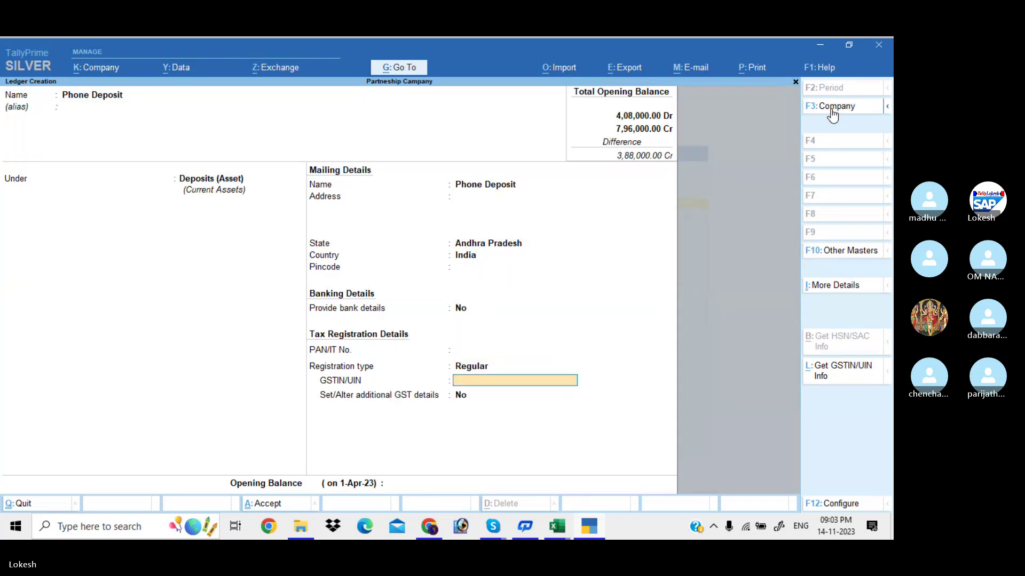
key("Return")
key("Return")
key("Return")
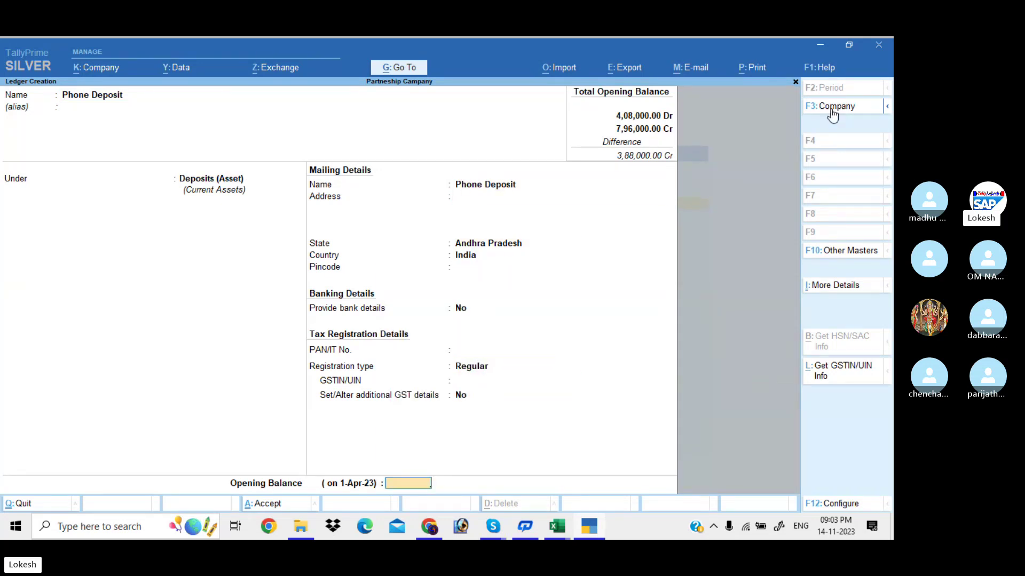
type("3000")
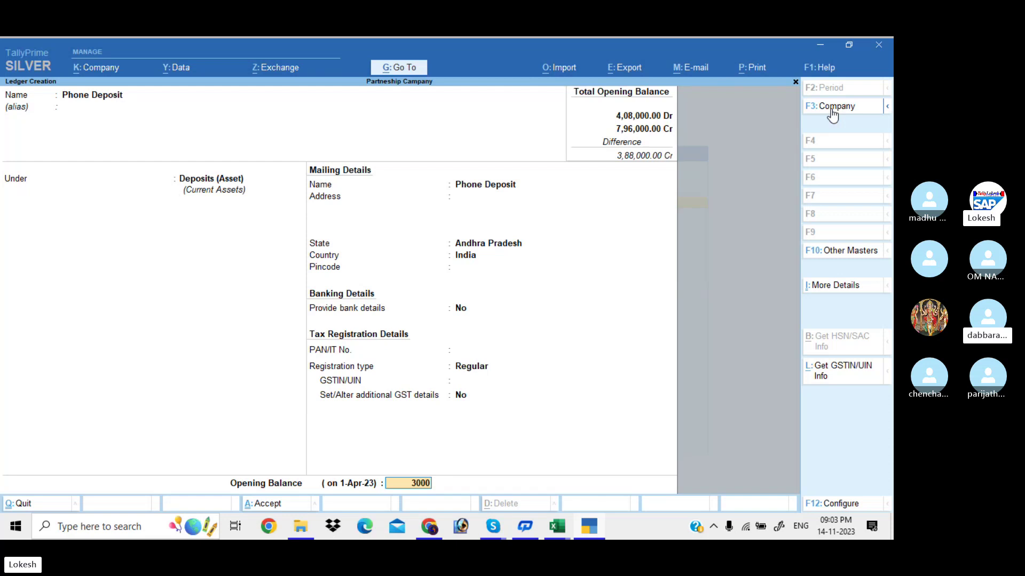
key("Return")
key("Return")
key("Return")
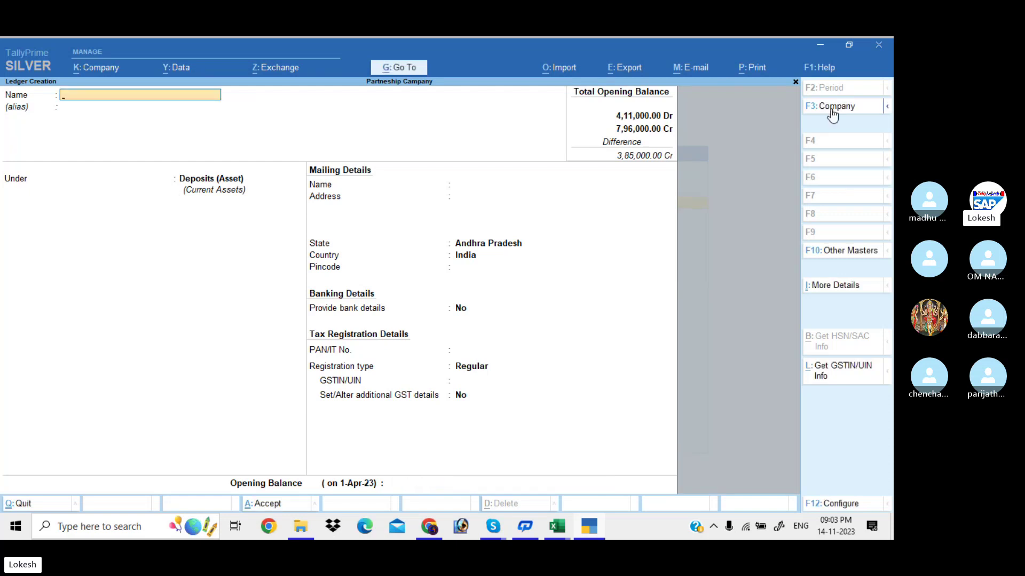
Create Tech Savy Technologies under Sundry Debtors with a 40,000 Dr opening balance, leaving GSTIN blank.
type("Tech Savy Tech")
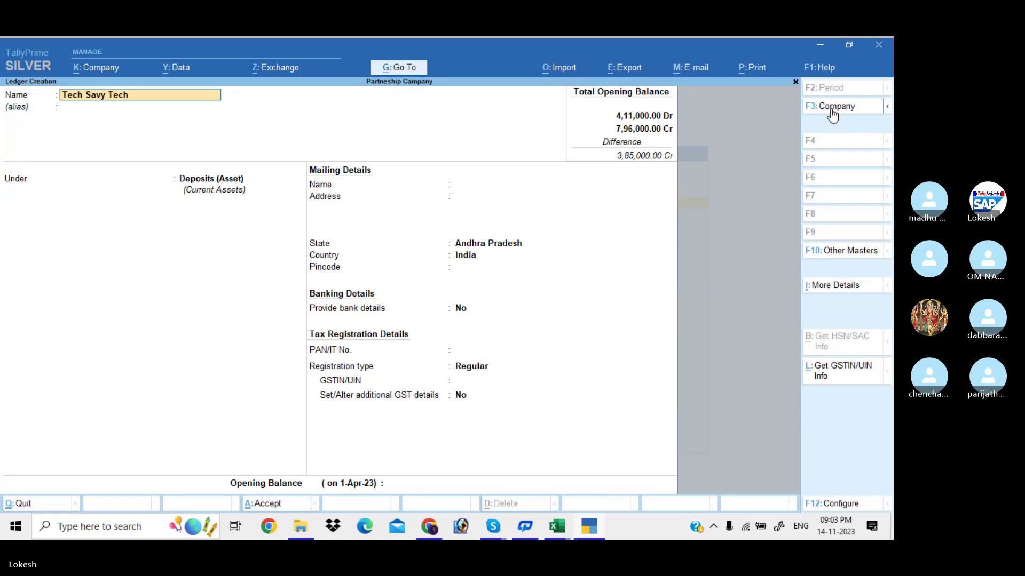
type("nologies")
key("Return")
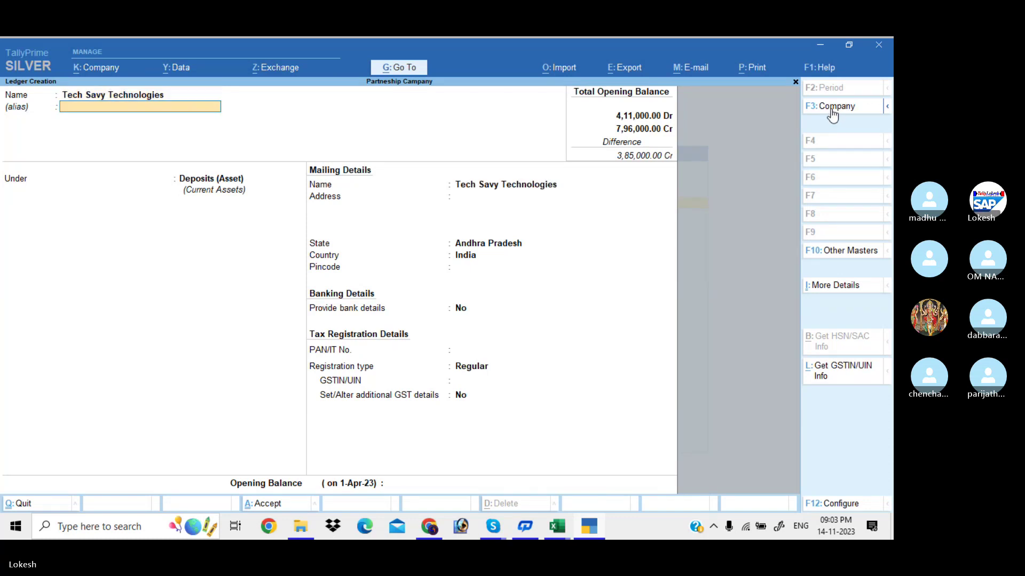
key("Return")
type("Sun")
key("Down")
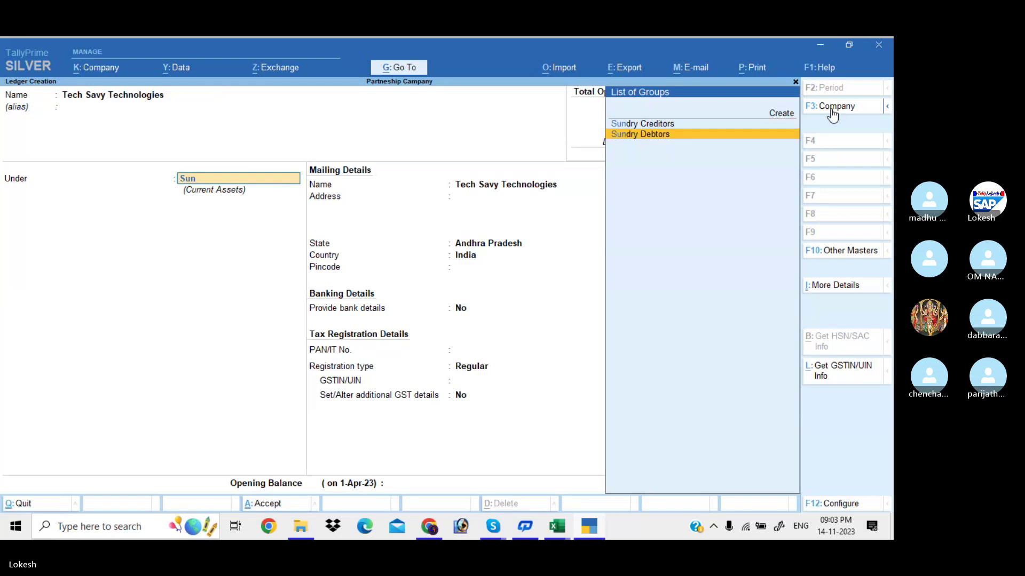
key("Return")
key("Return")
key("Return")
key("Return")
key("Return")
key("Return")
key("Return")
key("Return")
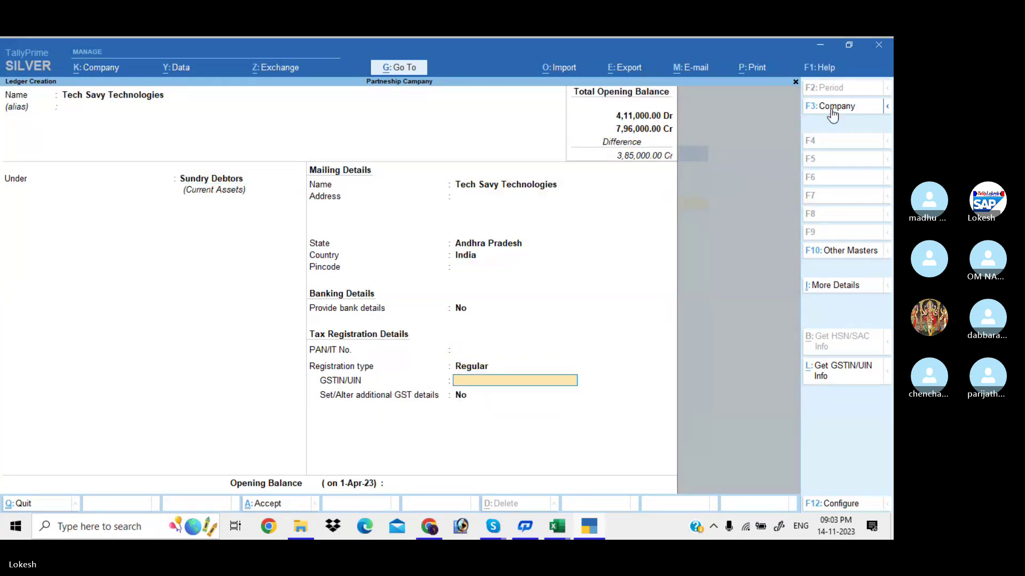
key("Return")
key("Return")
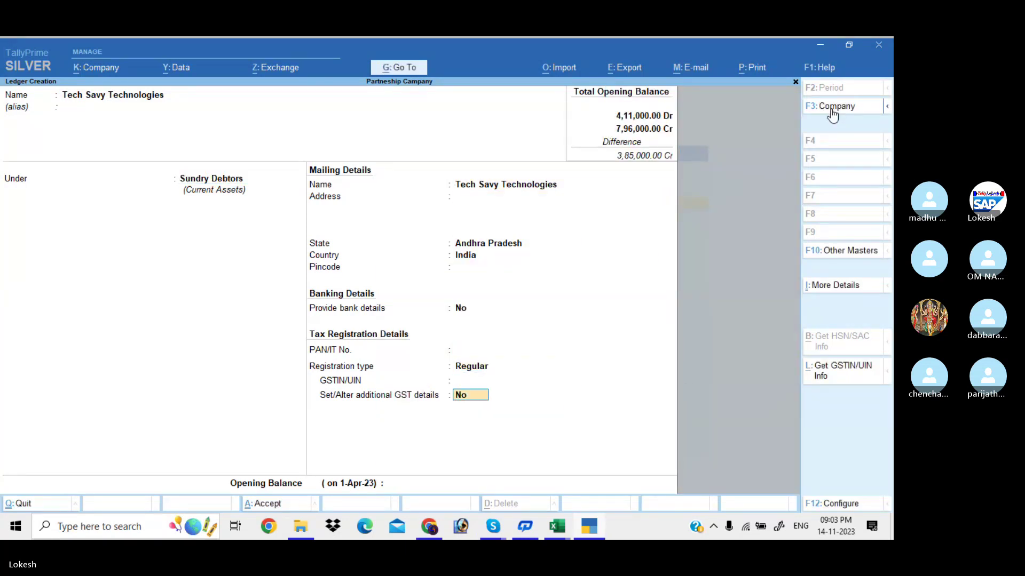
key("Return")
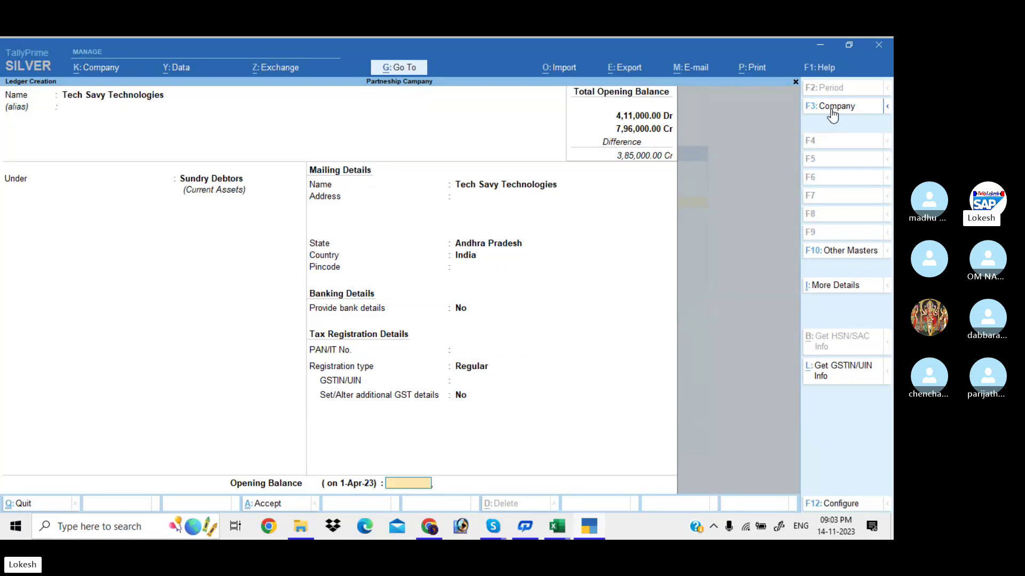
type("40000")
key("Return")
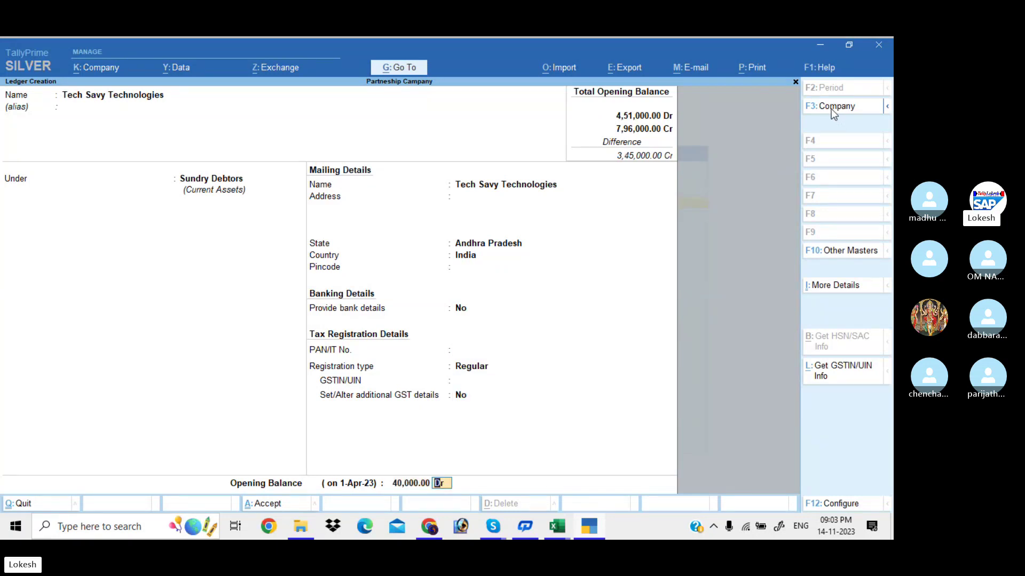
key("Return")
Create Ganesh Technologies in the same group with a 25,000 Dr opening balance.
type("Ganes")
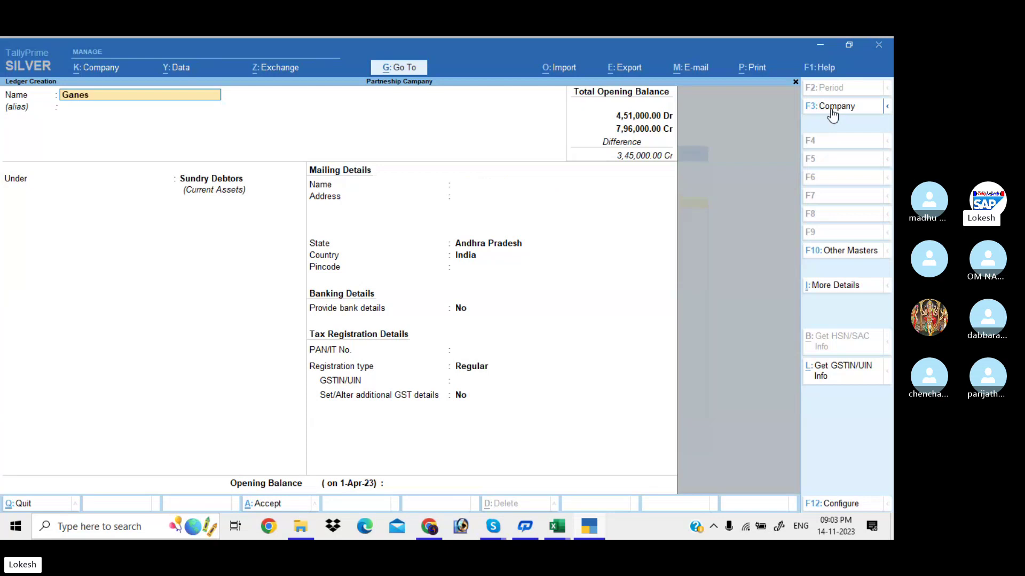
type("h Techn")
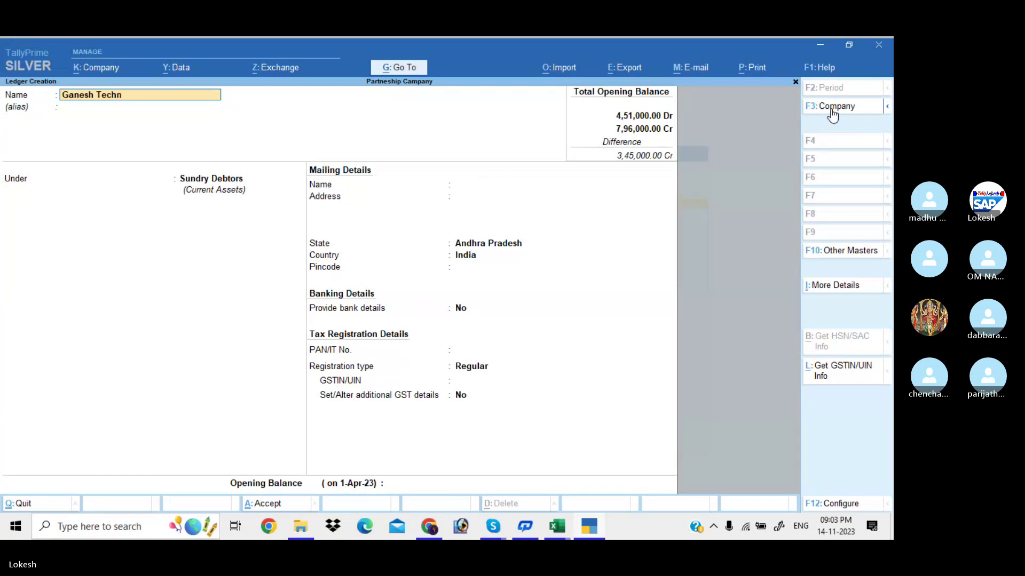
type("ologies")
key("Return")
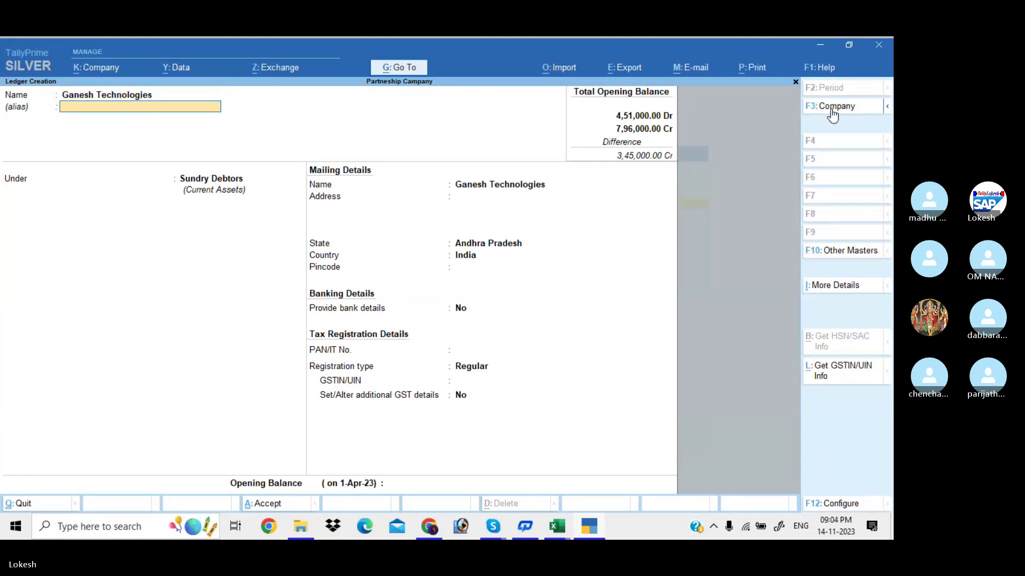
key("Return")
key("Return")
key("Return")
key("Return")
key("Return")
key("Return")
key("Return")
key("Return")
key("Return")
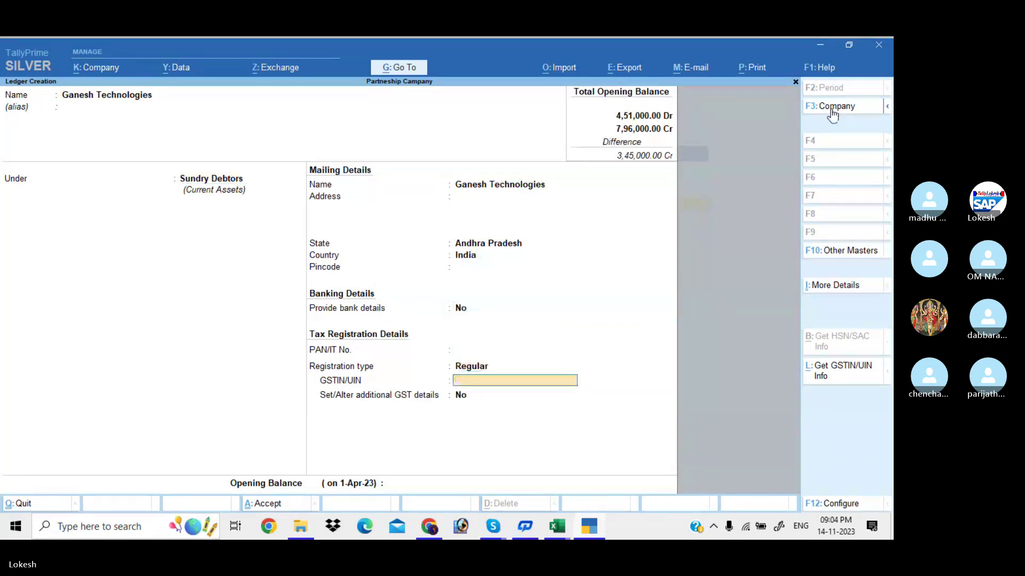
key("Return")
key("Return")
type("25000")
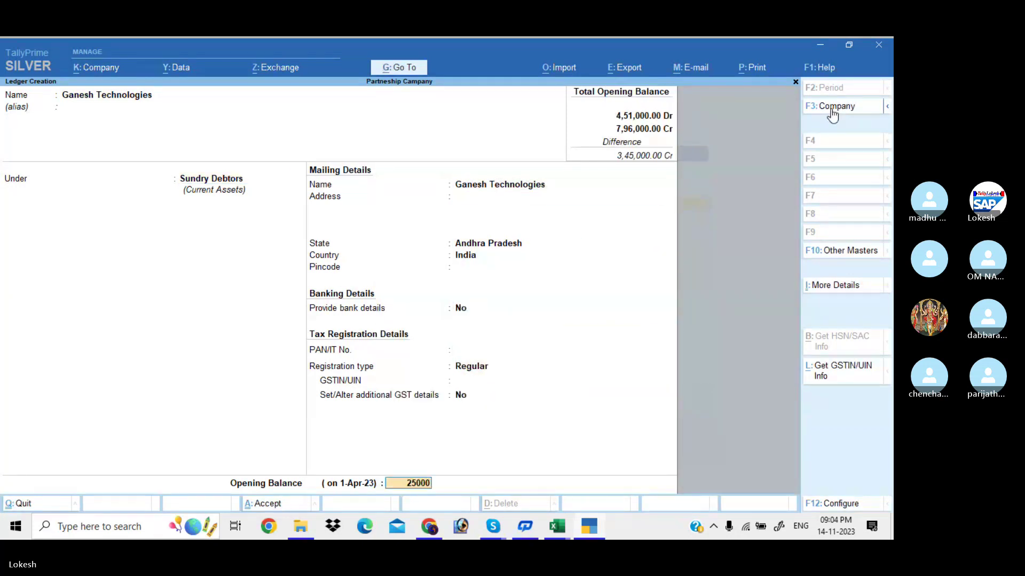
key("Return")
key("Return")
key("Return")
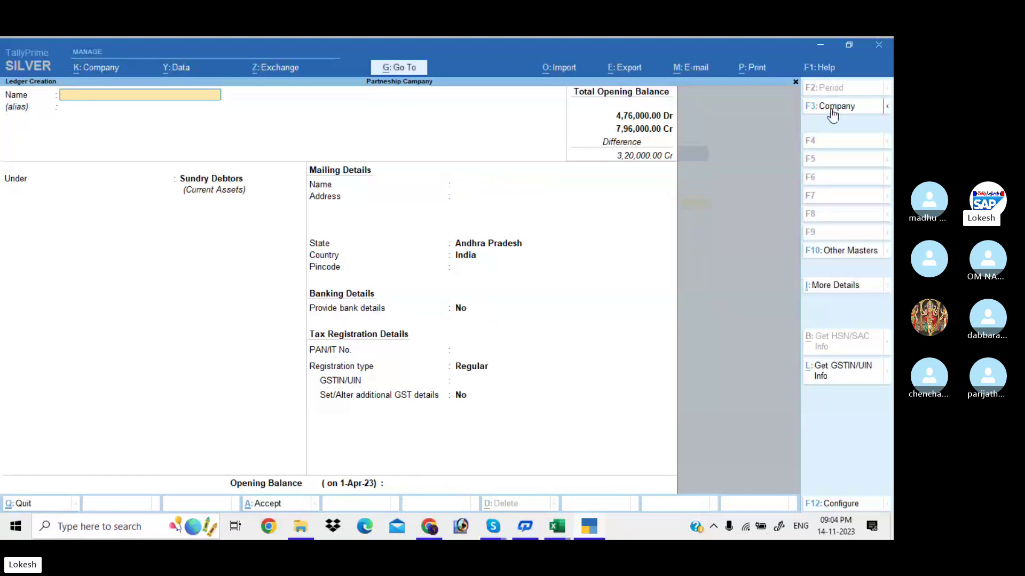
Create and save the Uti Bank ledger under Bank Accounts with a 50,000 opening balance.
type("Uti Bank")
key("Return")
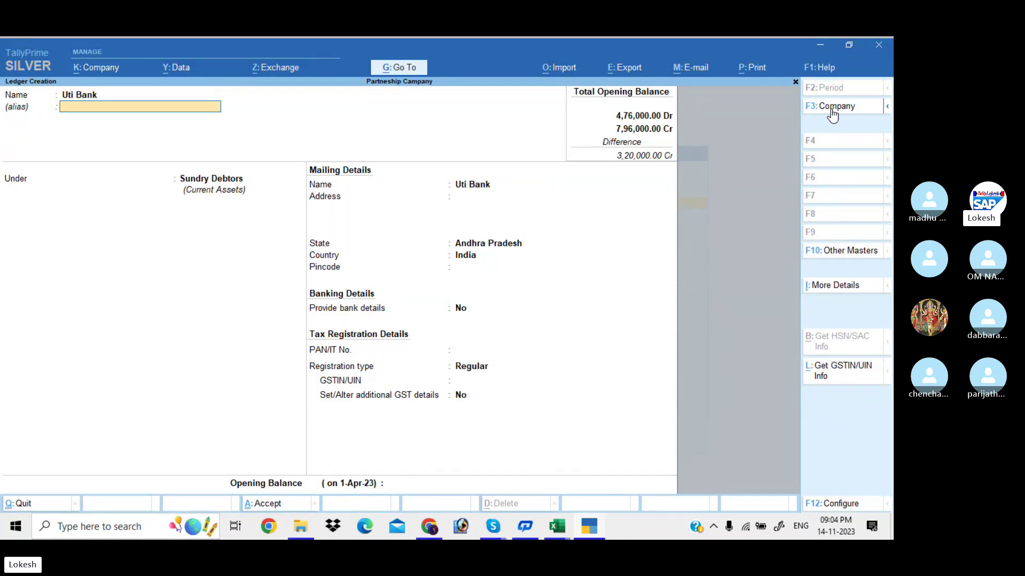
key("Return")
type("Ba")
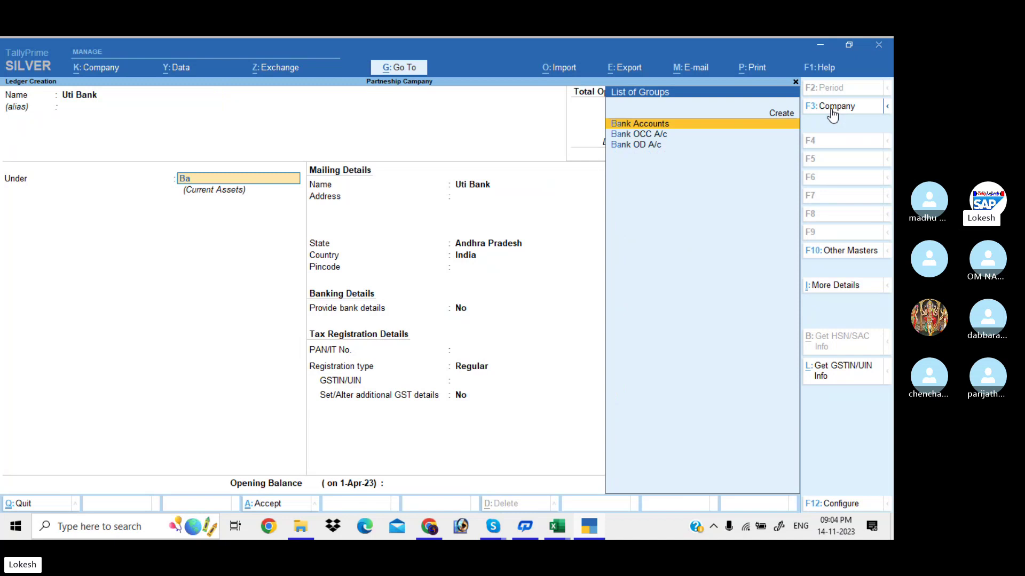
key("Return")
key("Return")
key("Return")
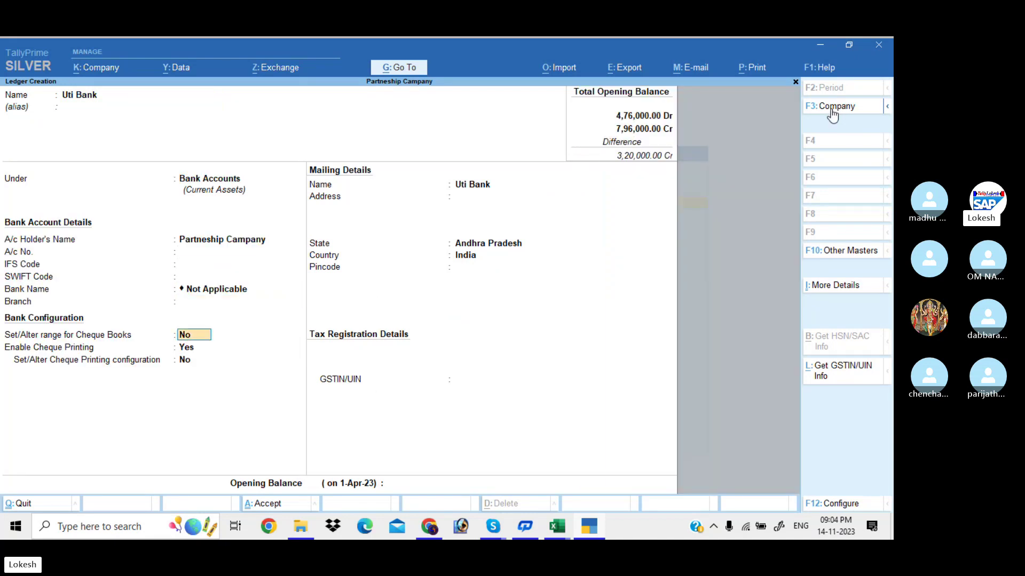
key("Return")
key("Return")
key("Return")
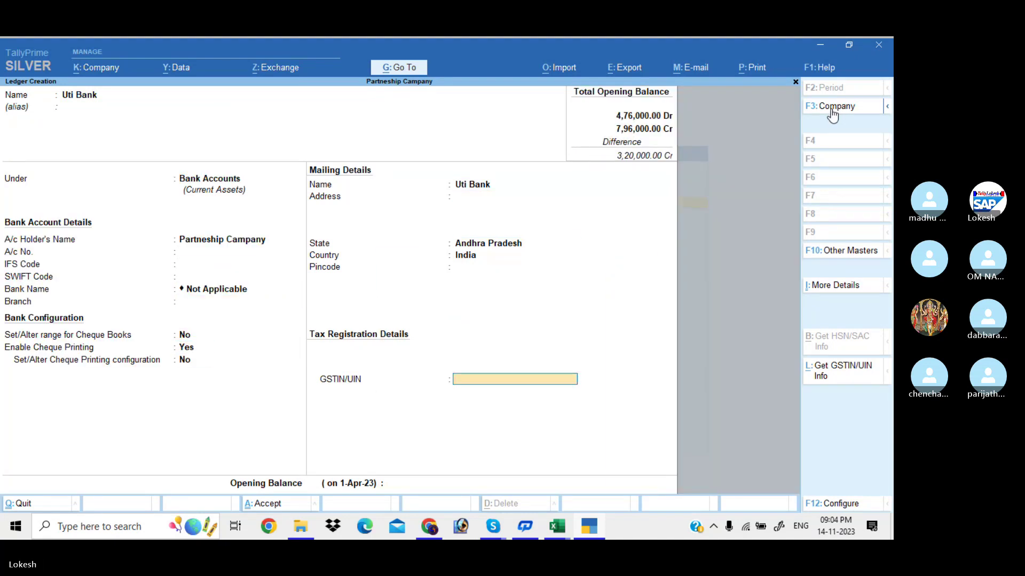
key("Return")
type("50000")
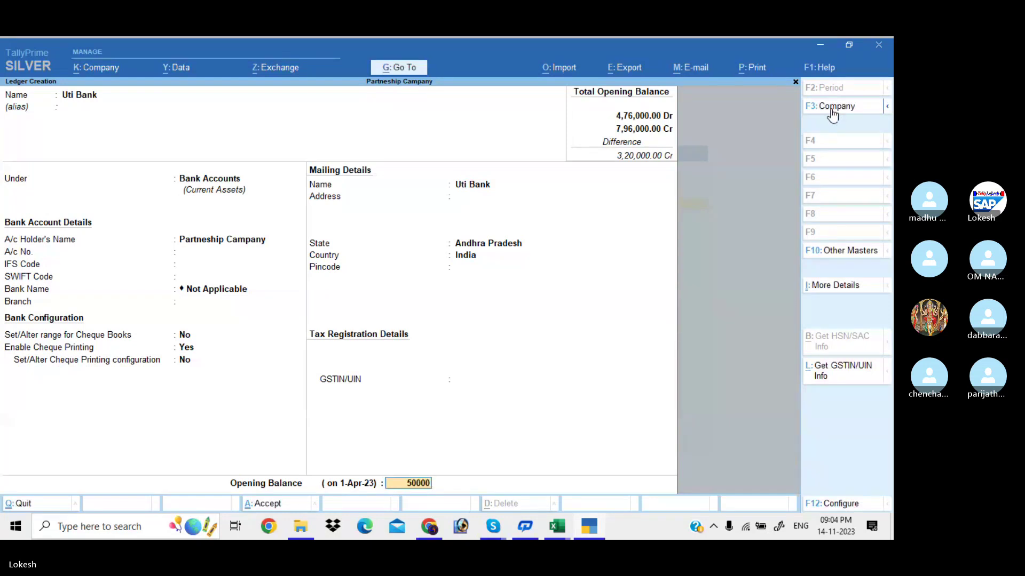
key("Return")
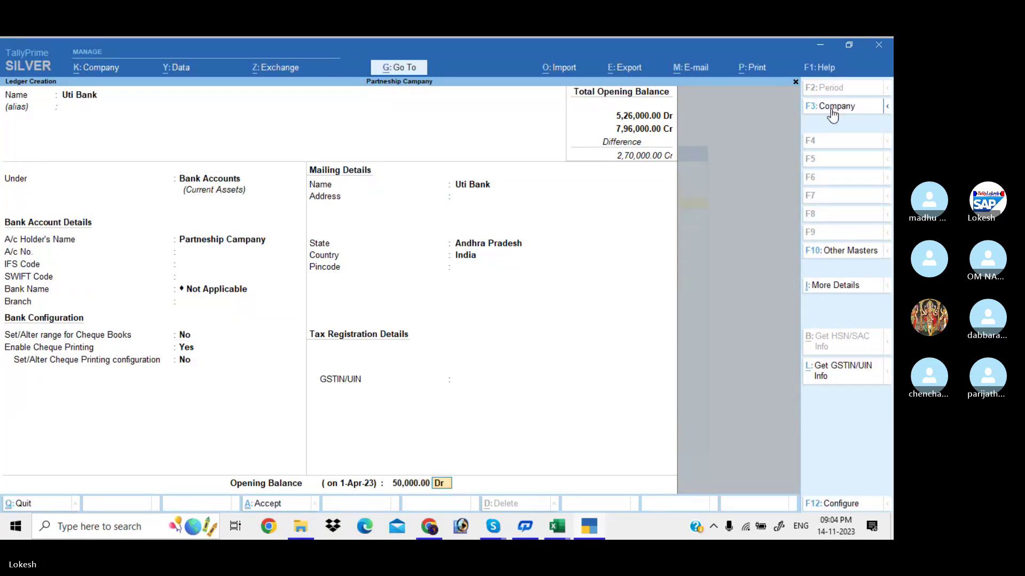
key("Return")
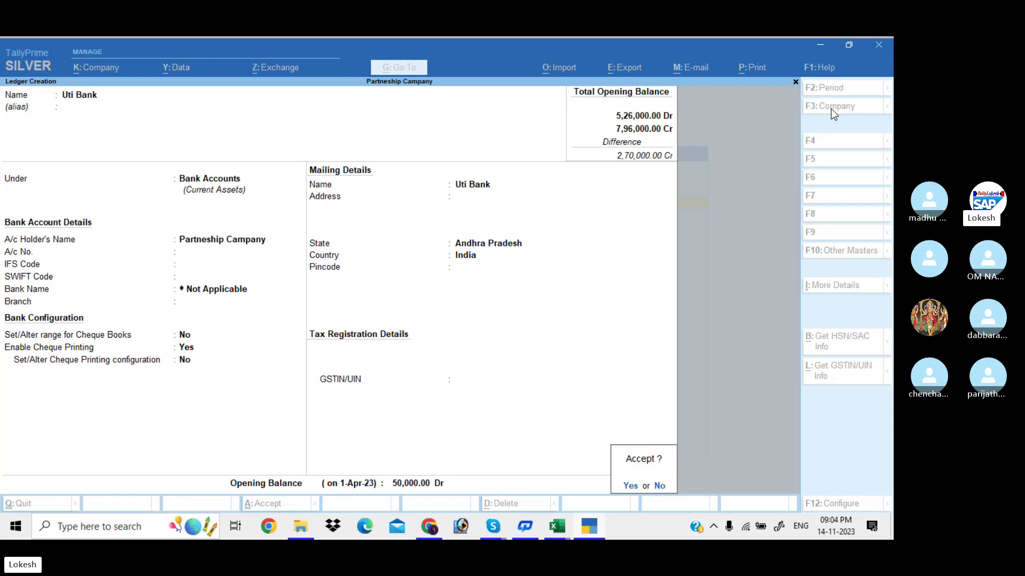
key("Return")
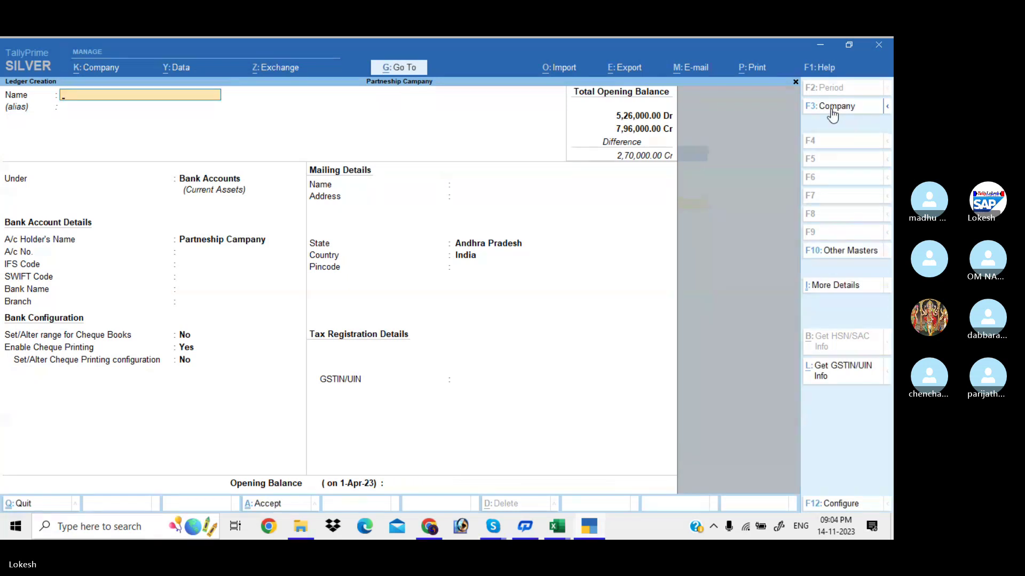
Leave ledger creation and create the simple unit 'nos' with quantity code NOS-NUMBERS.
key("Escape")
key("Down")
key("Down")
key("Down")
key("Down")
key("Down")
key("Down")
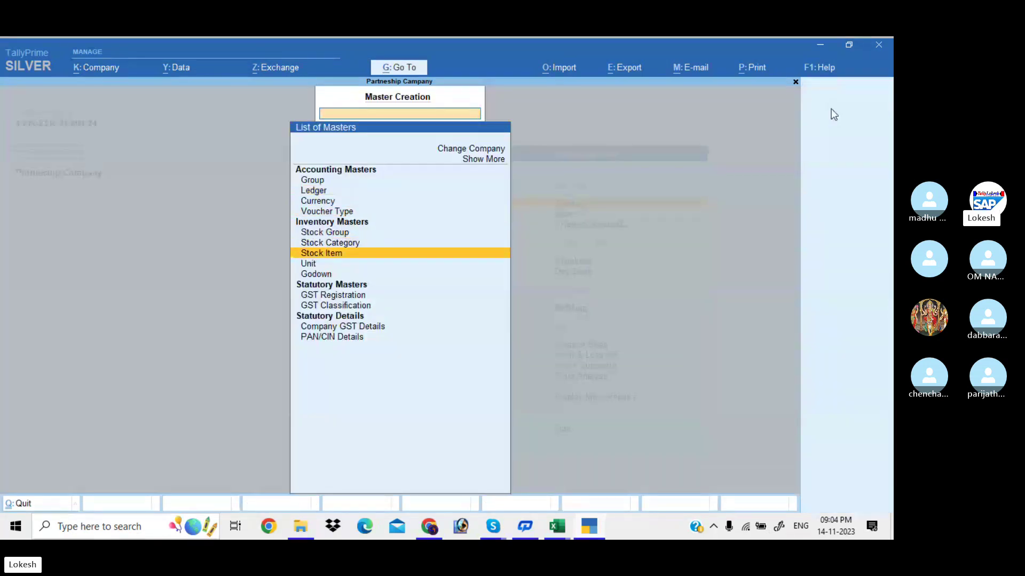
key("Return")
type("nos")
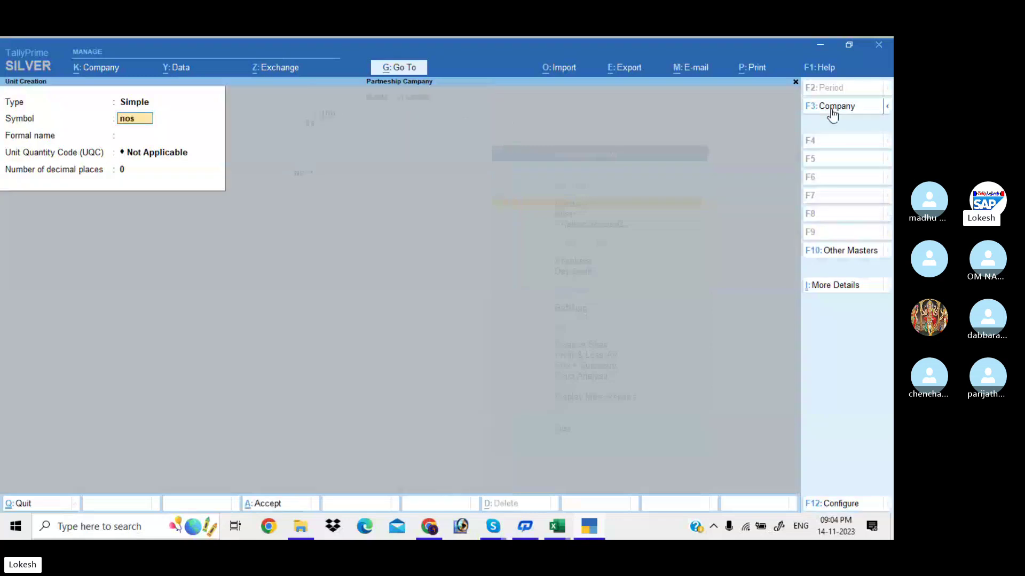
key("Return")
key("Return")
type("nos")
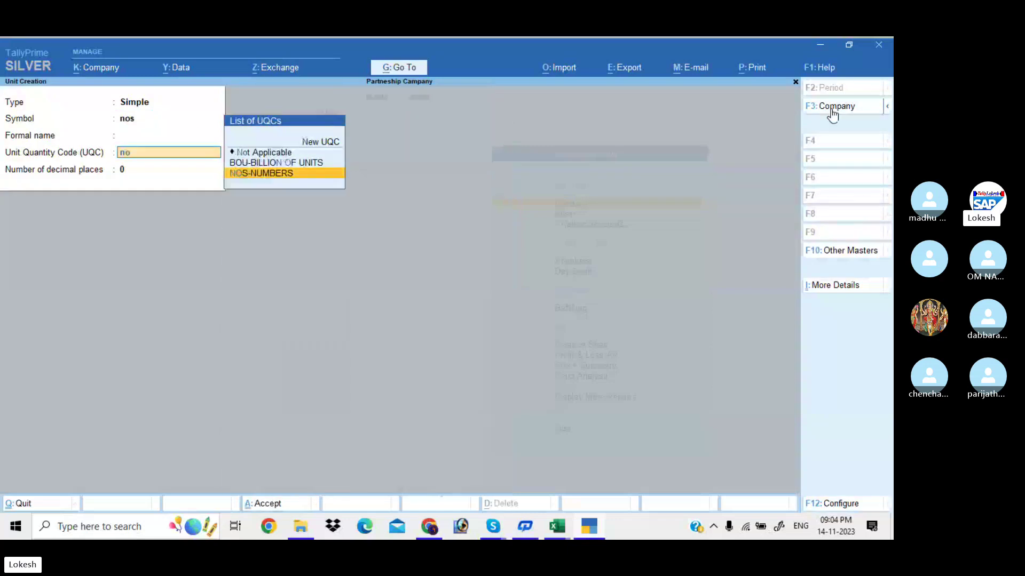
key("Return")
key("Return")
key("Return")
key("Escape")
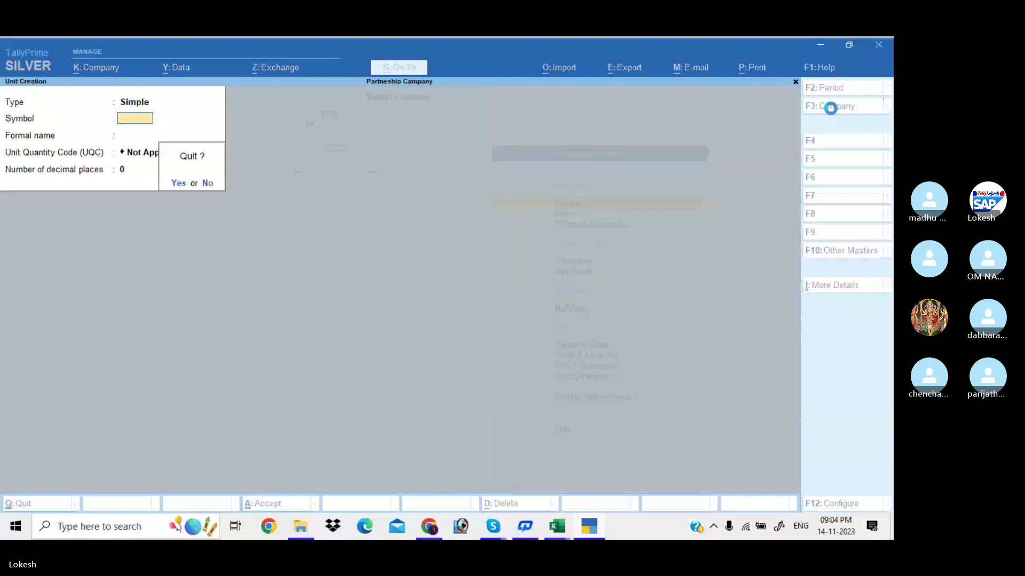
key("Return")
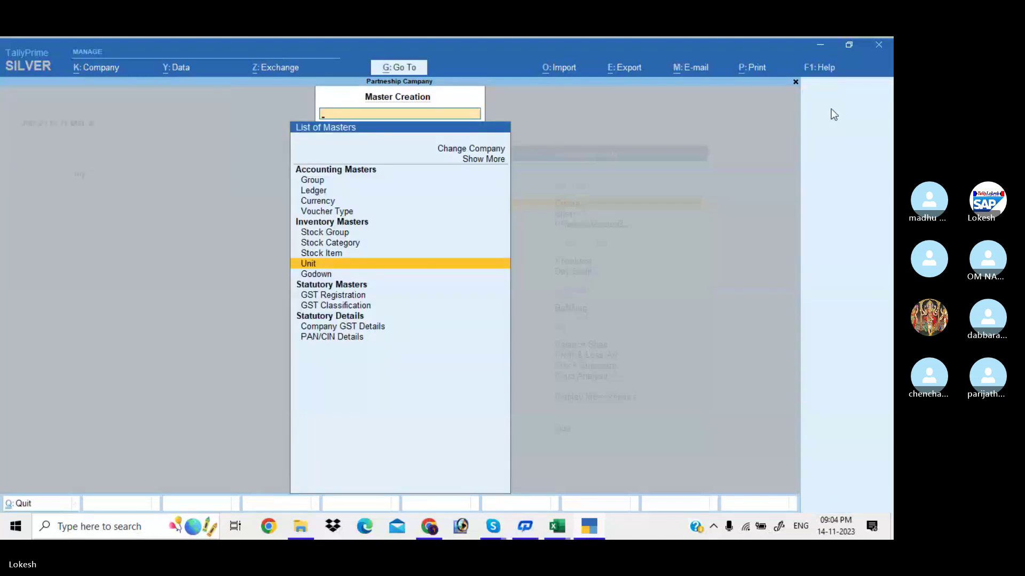
Start the Processors stock item in nos, GST applicable, with HSN/SAC code 8521.
key("Up")
key("Return")
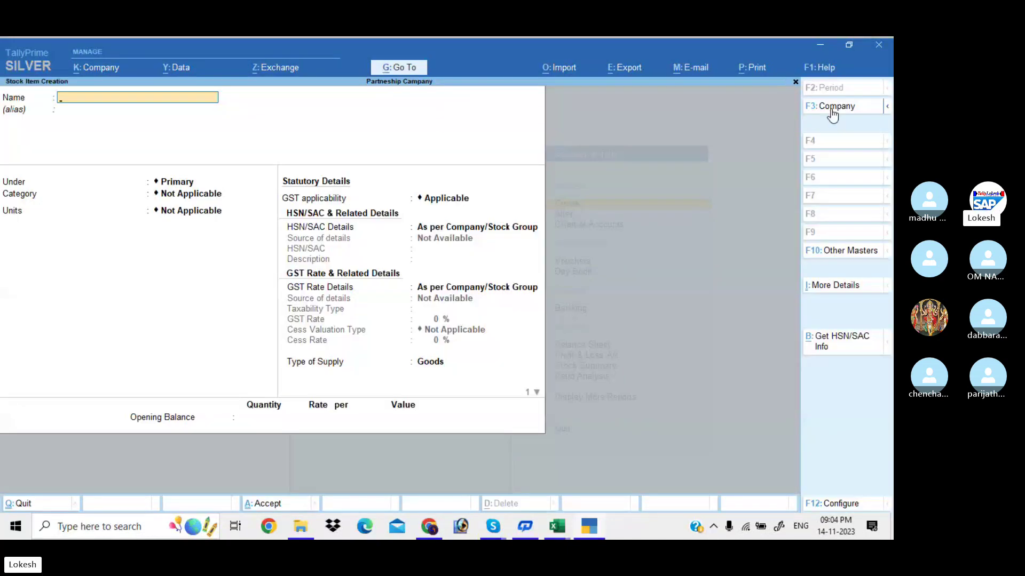
type("Prove")
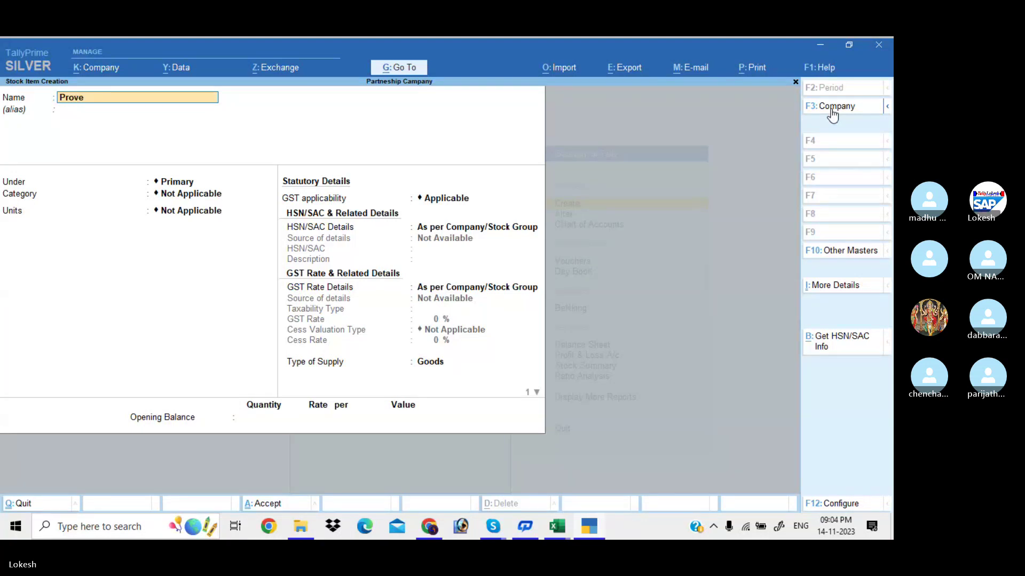
key("BackSpace")
key("BackSpace")
type("cessors")
key("Return")
key("Return")
key("Return")
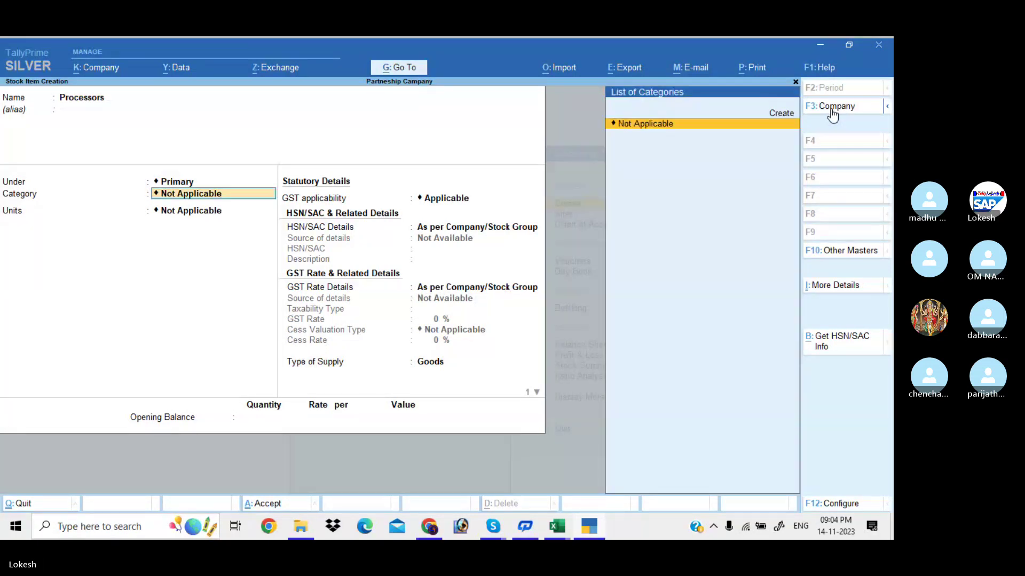
key("Return")
key("Down")
key("Return")
key("Down")
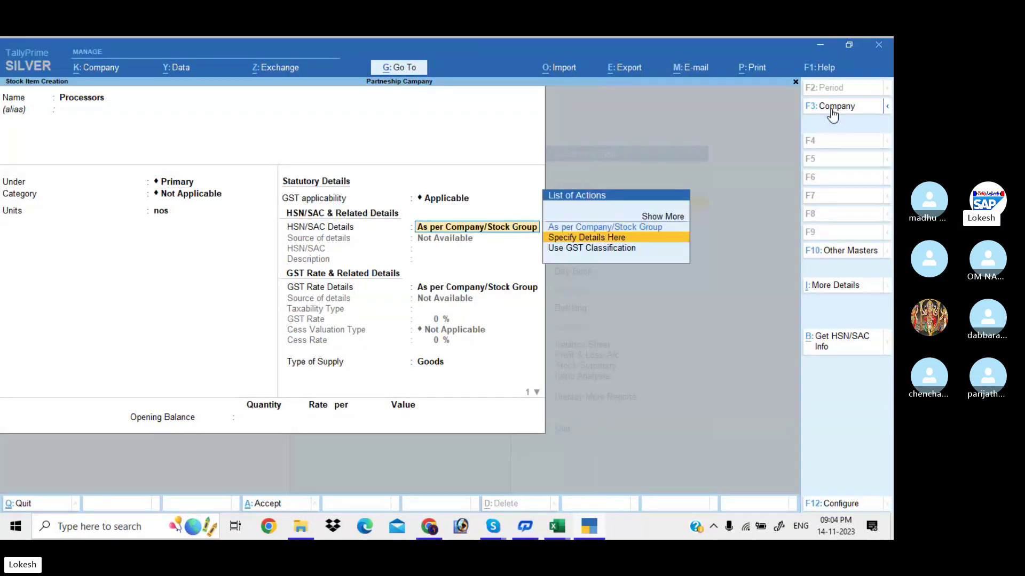
key("Return")
type("8")
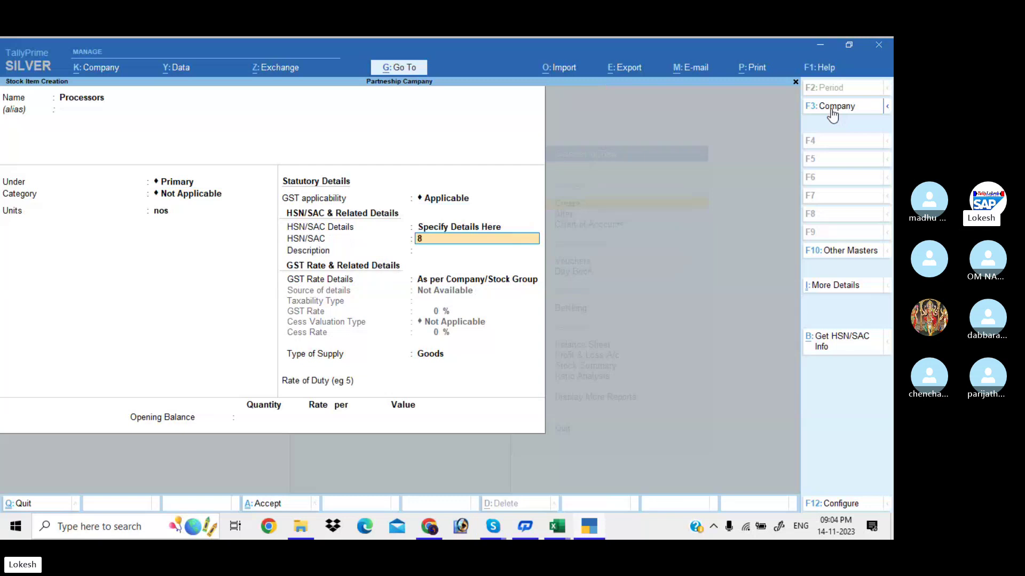
type("521")
key("Return")
Set Processors as taxable at 18% GST with 10 nos opening stock worth 50,000.
key("Return")
key("Down")
key("Return")
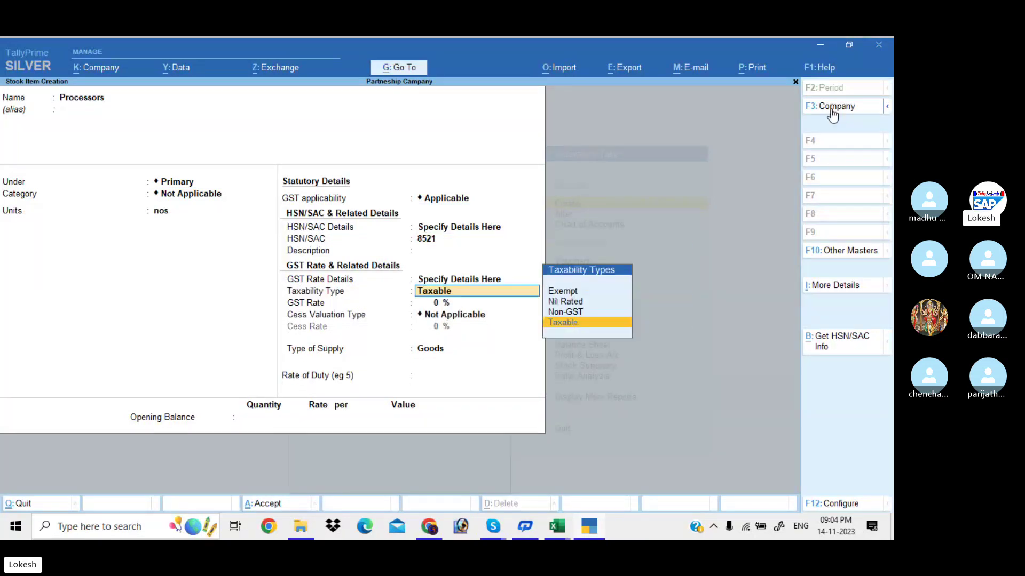
key("Return")
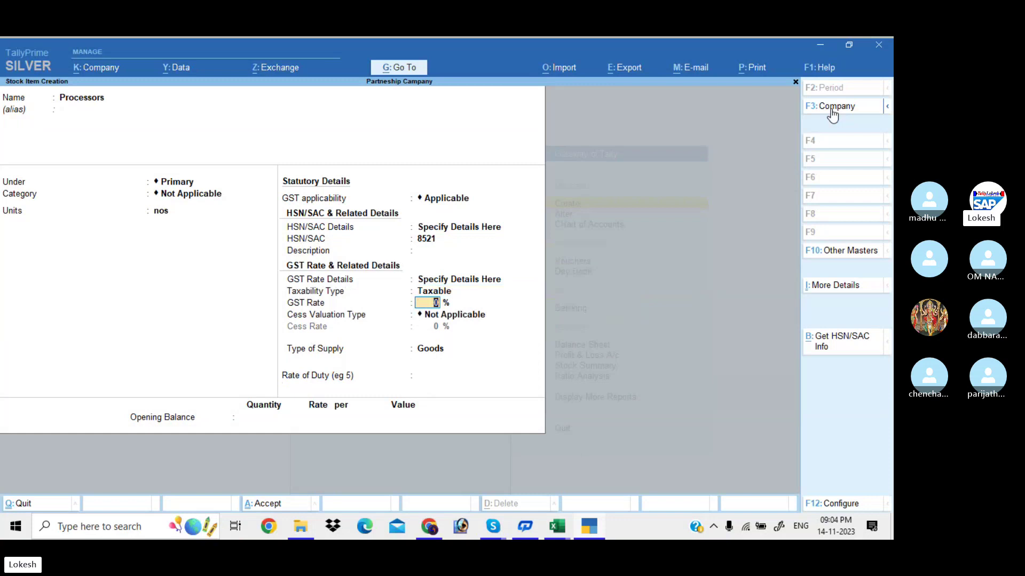
type("18")
key("Return")
key("Return")
key("Return")
key("Return")
type("104")
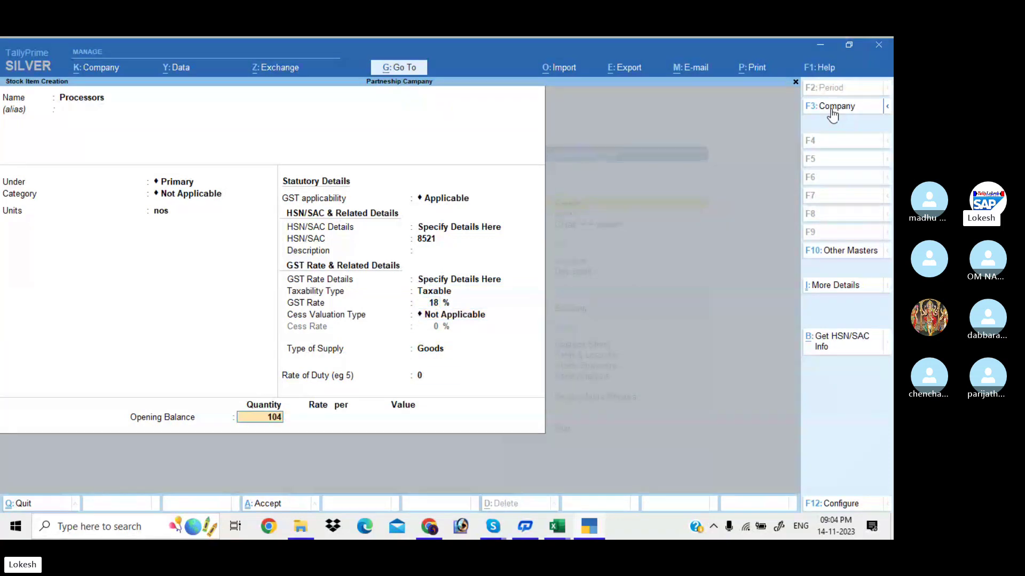
key("BackSpace")
key("Return")
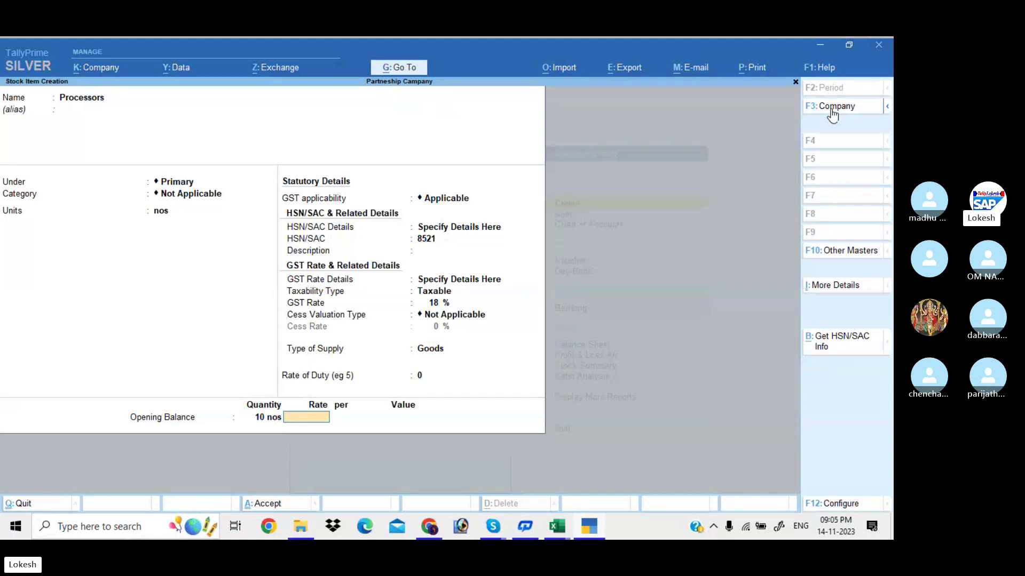
key("Return")
type("50000")
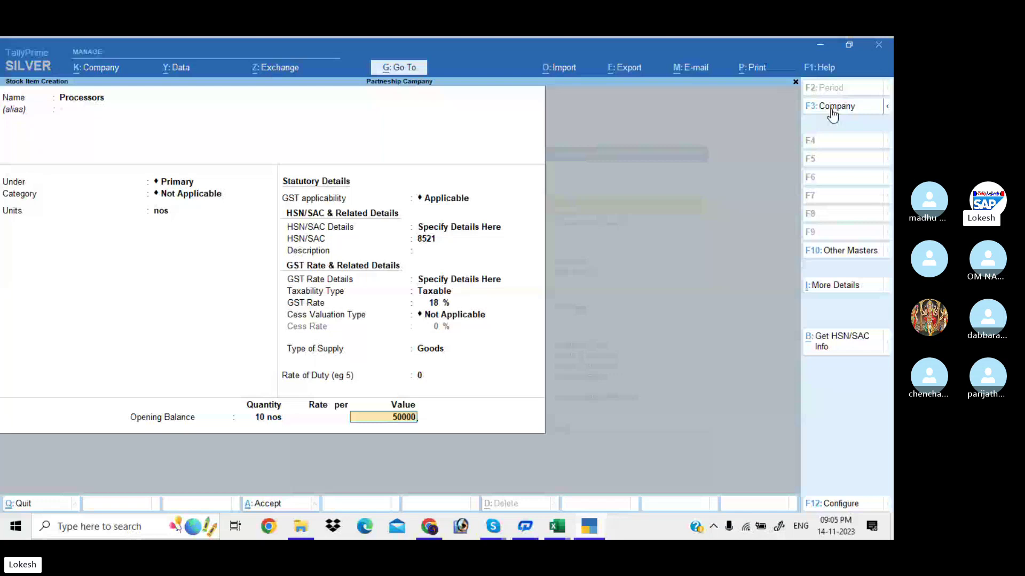
key("Return")
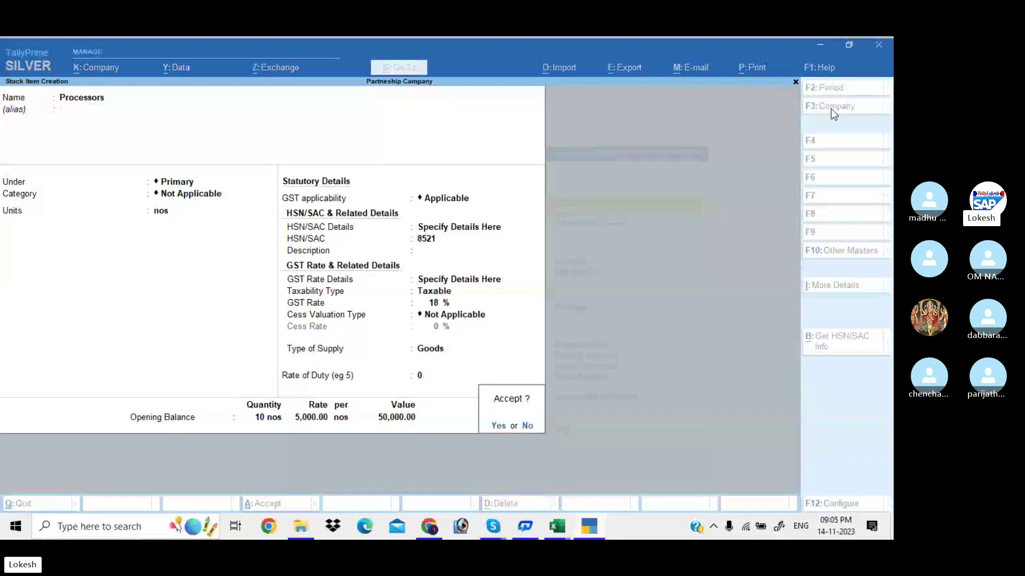
Save Processors and start Hard Disk in nos with HSN/SAC code 9874.
key("Return")
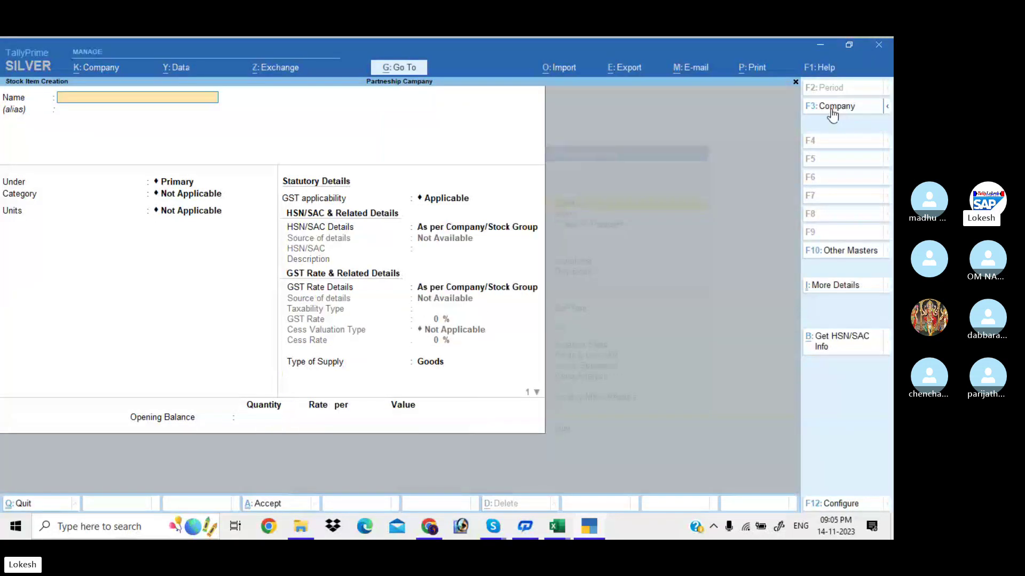
type("Hard Disk")
key("Return")
key("Return")
key("Return")
key("Return")
key("Down")
key("Return")
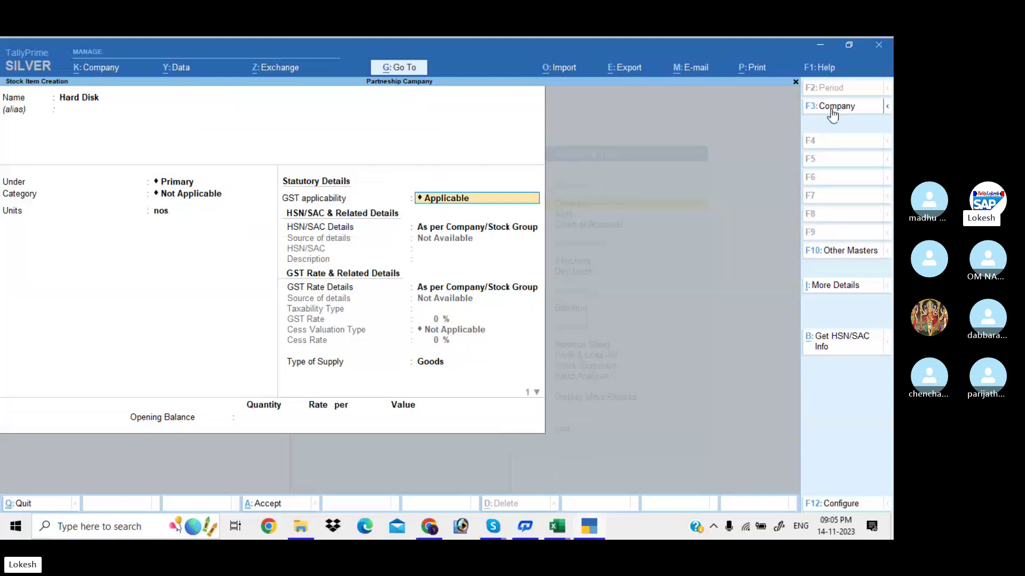
key("Return")
key("Down")
key("Return")
type("9874")
key("Return")
key("Return")
key("Return")
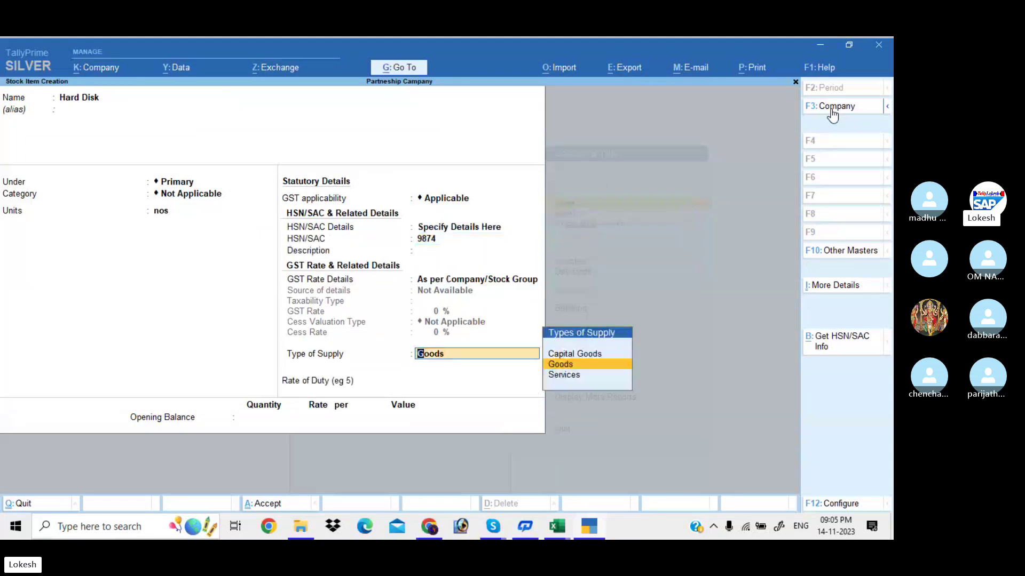
key("BackSpace")
key("Down")
Set Hard Disk to 18% GST with 15 nos worth 40,000, save, and begin Printers.
key("Return")
key("Return")
type("18")
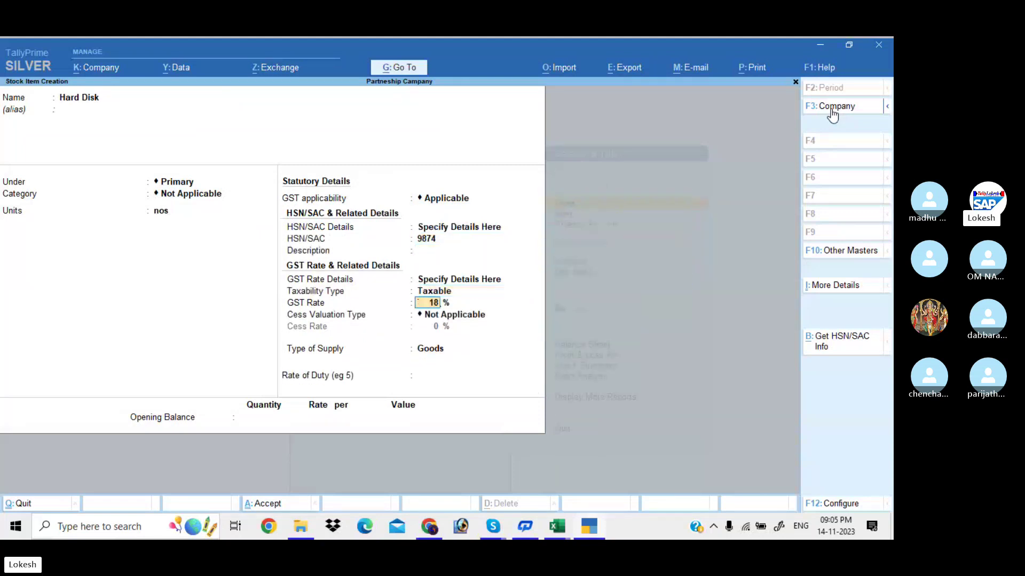
key("Return")
key("Return")
key("Return")
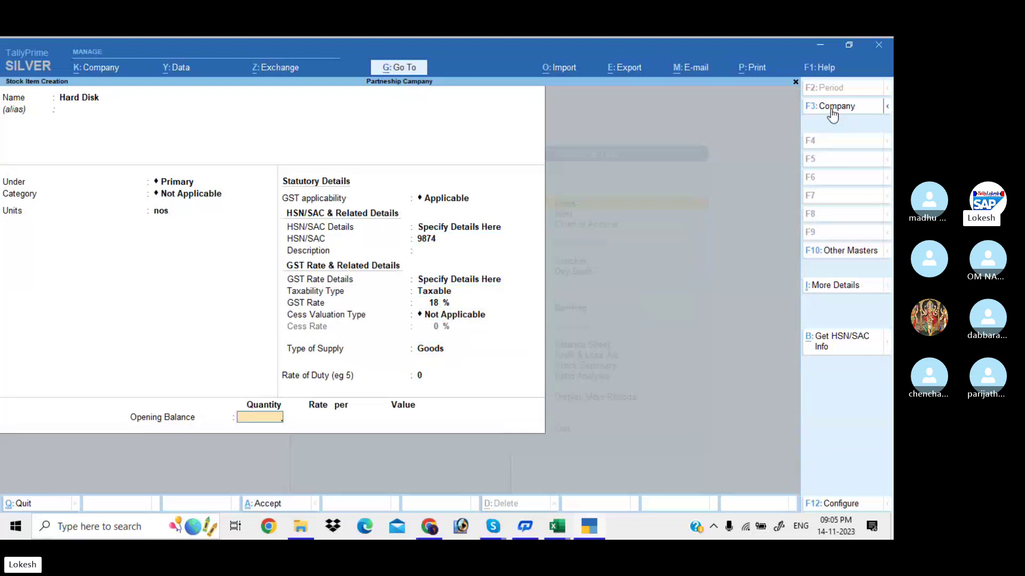
type("15")
key("Return")
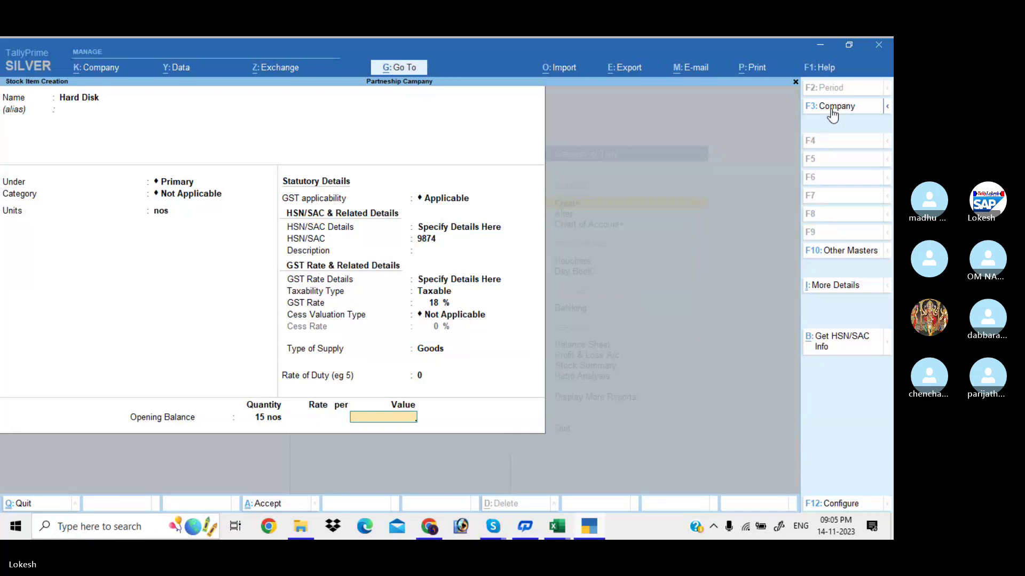
type("40000")
key("Return")
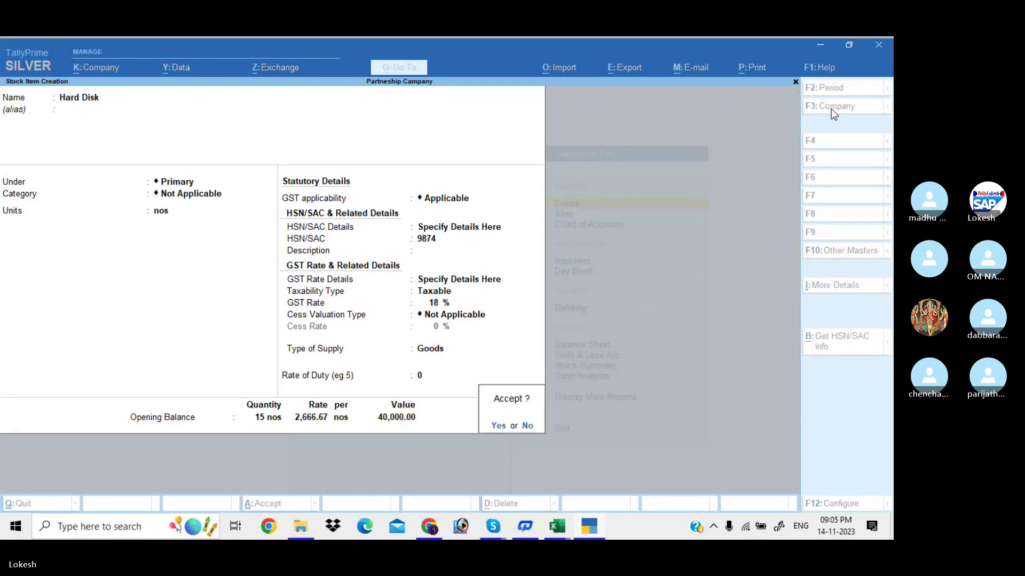
key("Return")
type("Pri")
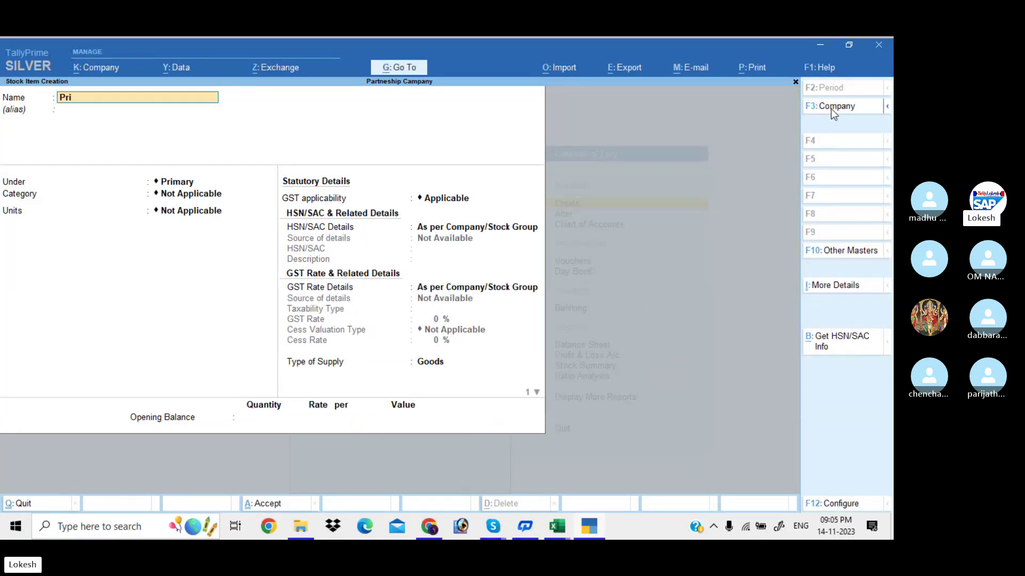
type("nters")
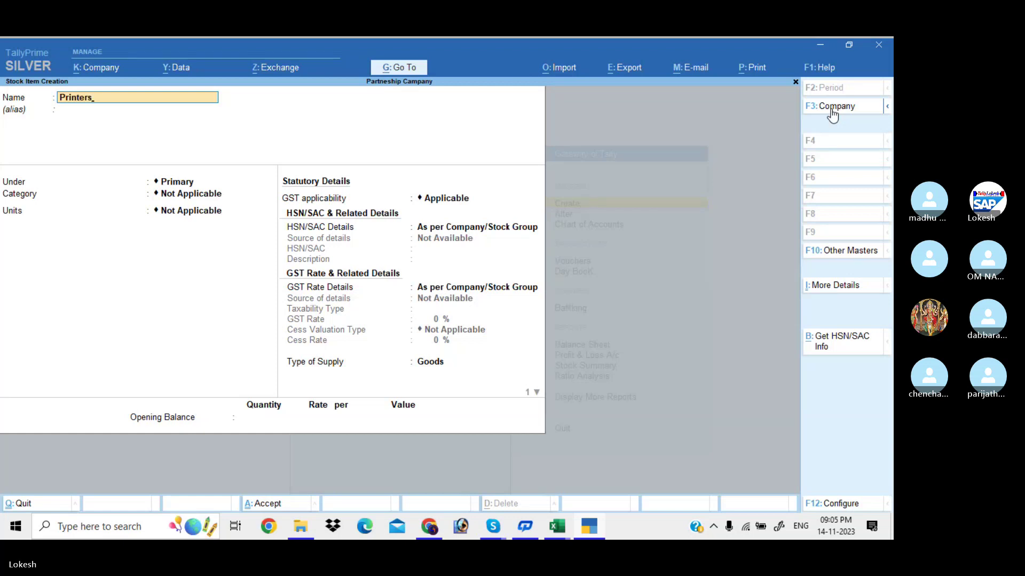
Name the item Printers, unit nos, GST applicable, with HSN/SAC code 8741.
key("BackSpace")
type("s")
key("Return")
key("Return")
key("Return")
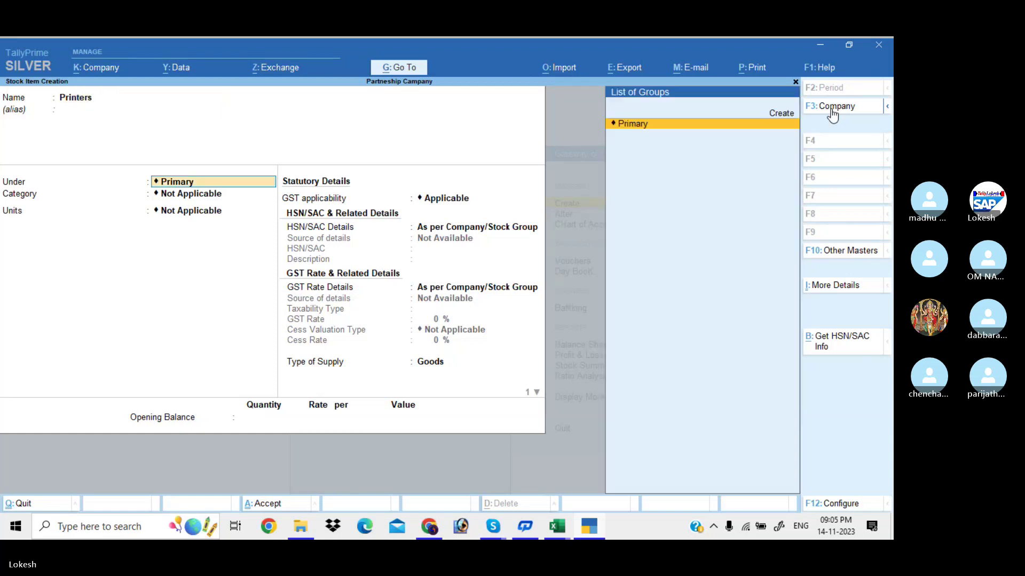
key("Return")
key("Down")
key("Return")
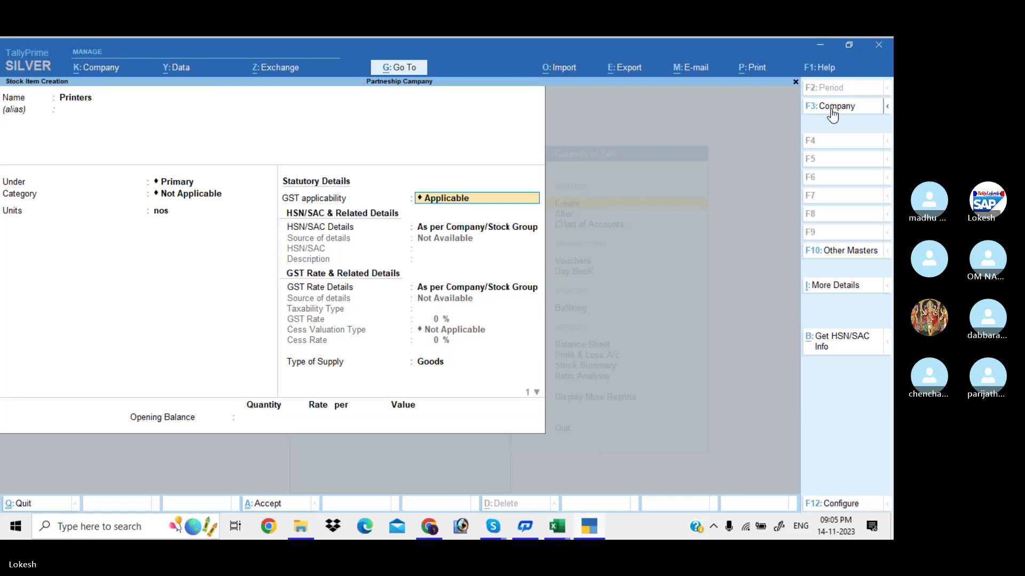
key("Return")
key("Return")
type("8741")
key("Return")
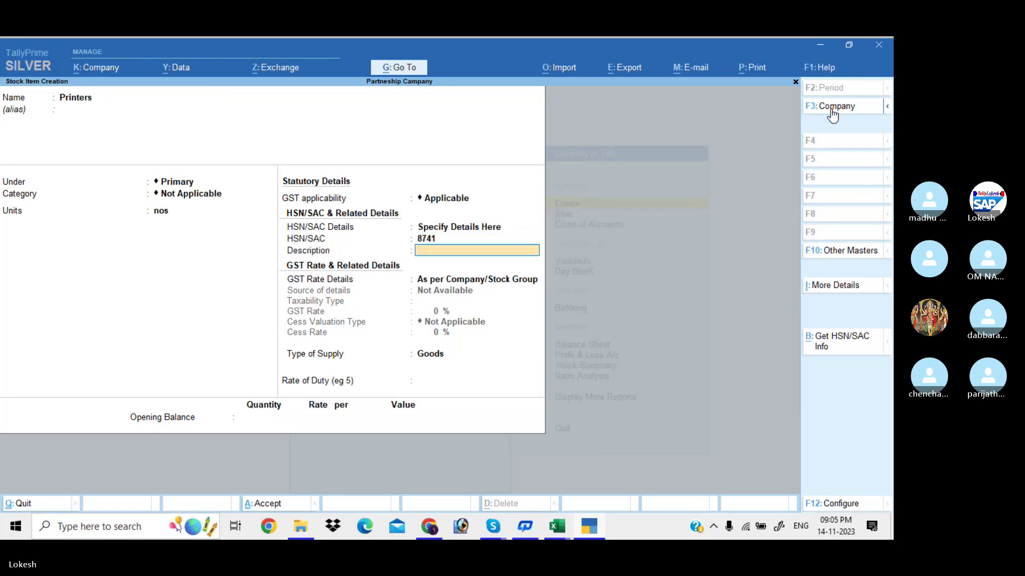
key("Return")
key("Down")
key("Return")
key("Return")
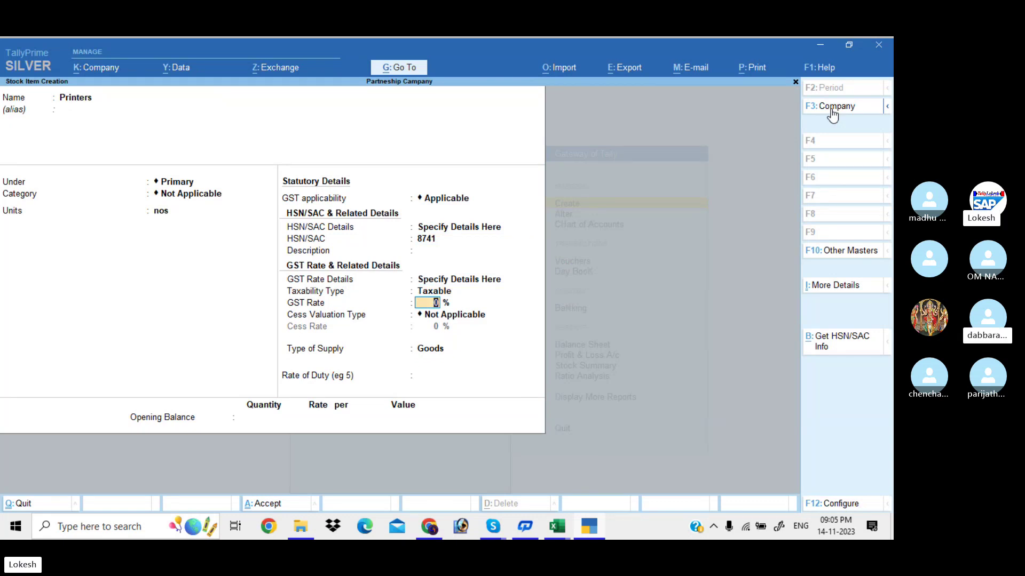
Give Printers 18% GST and an opening stock of 10 nos worth 50,000.
type("18")
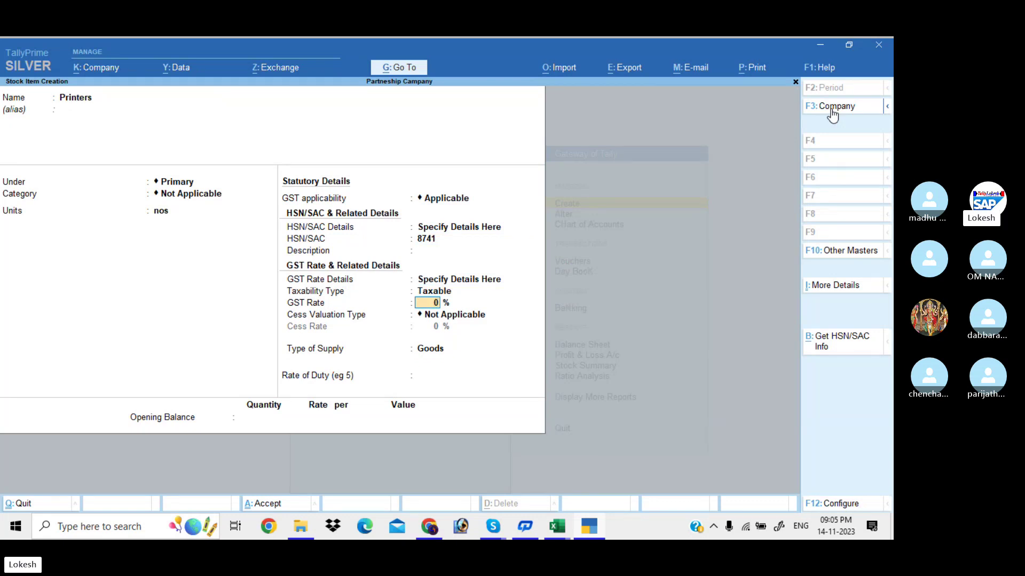
key("Return")
key("Return")
key("Return")
key("Return")
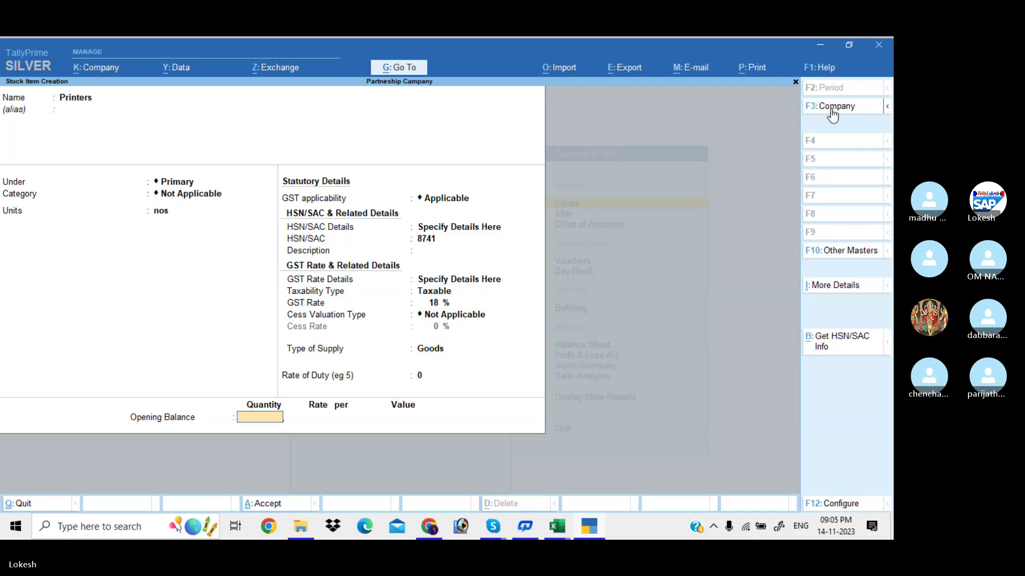
type("10")
key("Return")
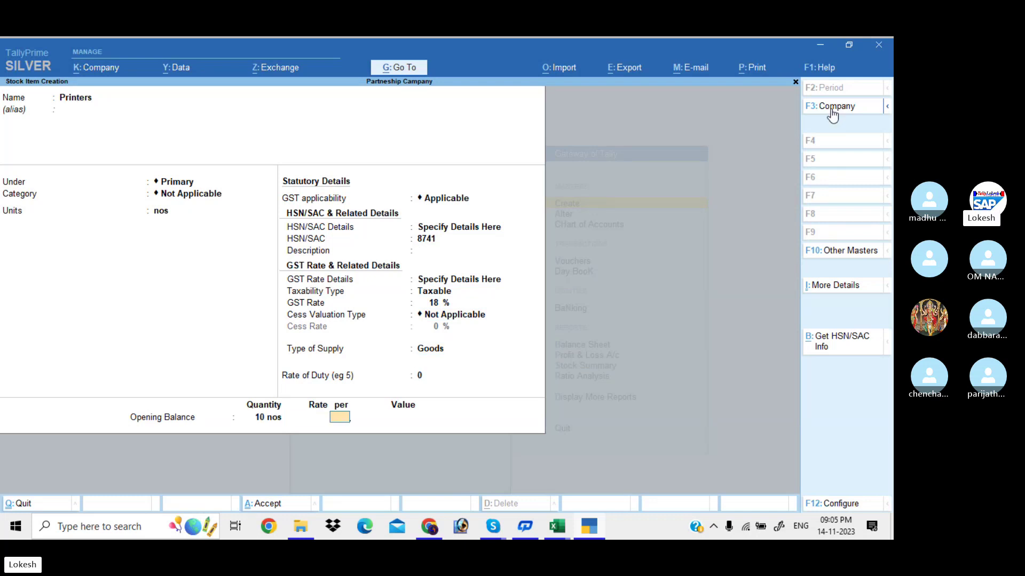
key("Return")
type("50000")
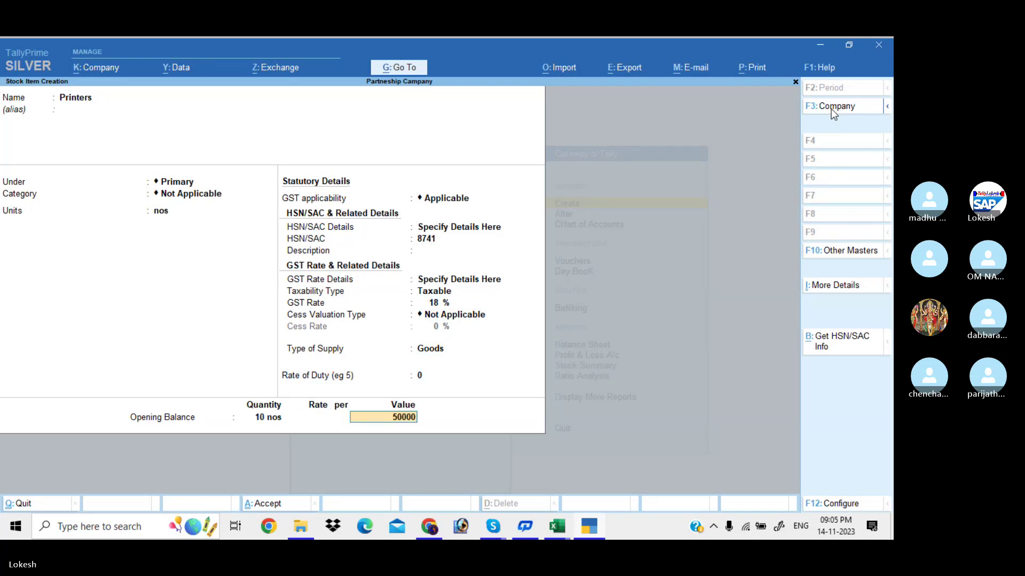
key("Return")
Confirm Printers and start Monitors in nos with HSN/SAC code 8514.
key("Return")
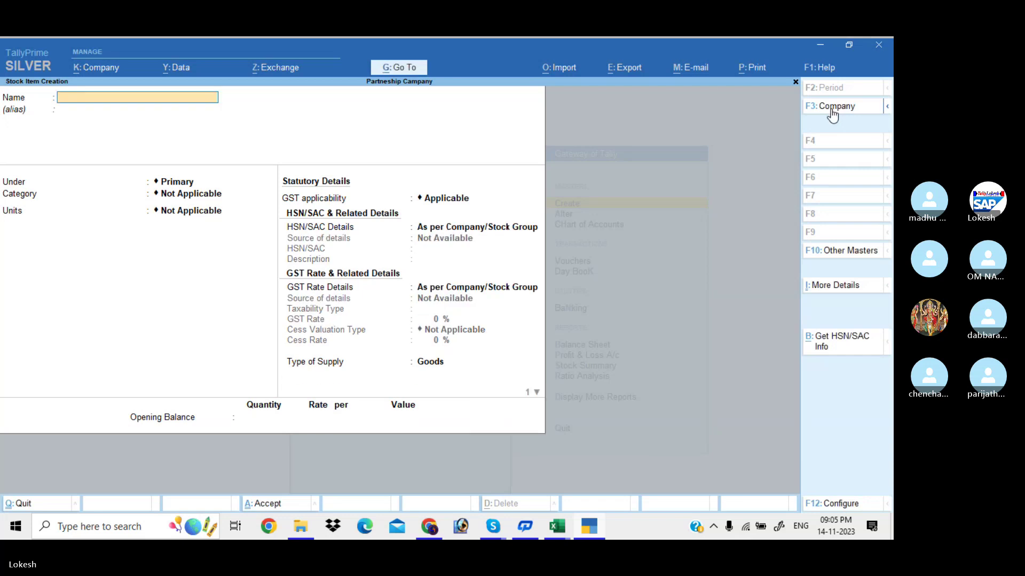
type("Monitors")
key("Return")
key("Return")
key("Return")
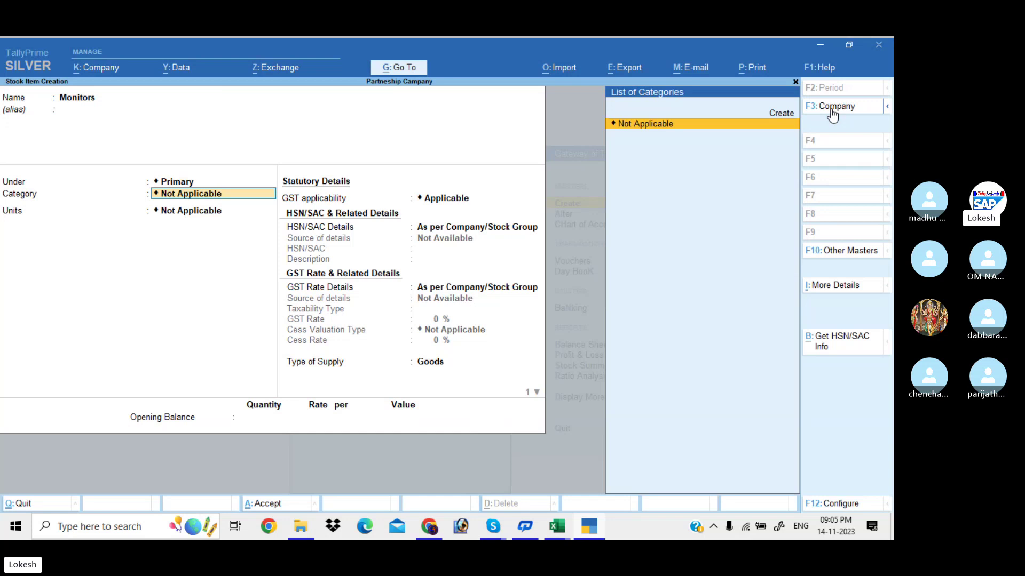
key("Return")
key("Down")
key("Return")
key("Return")
key("Down")
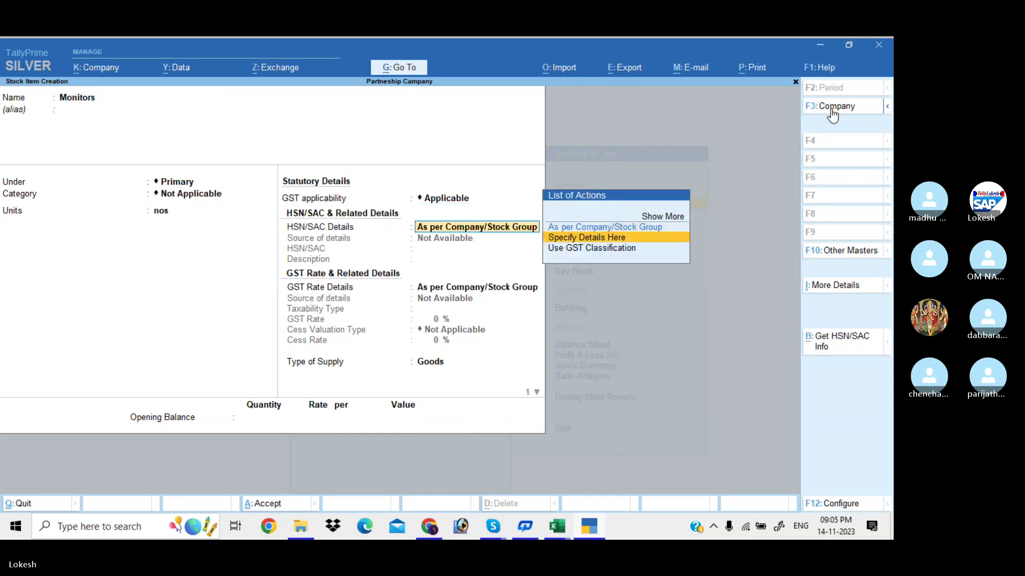
key("Return")
type("8514")
key("Return")
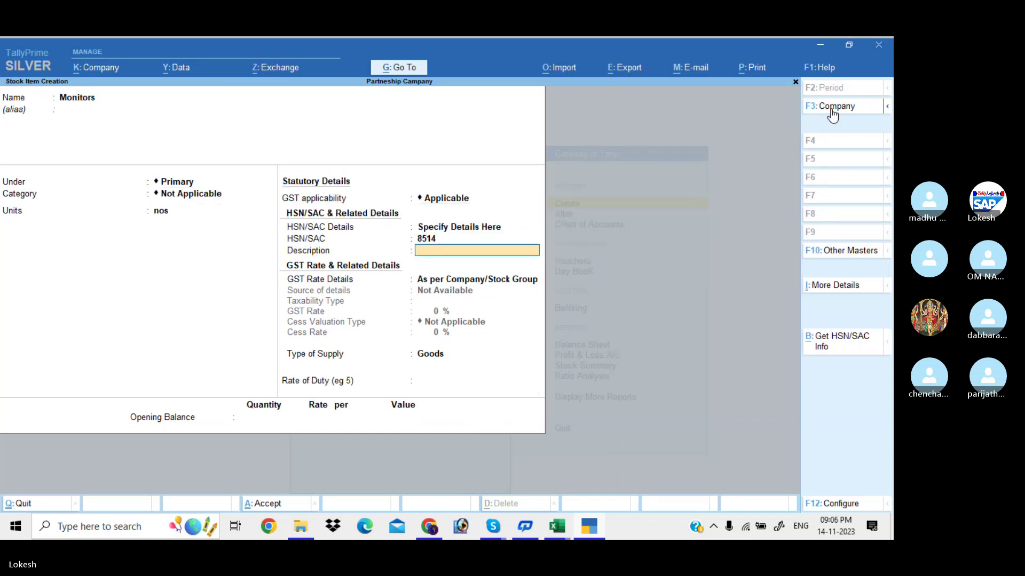
key("Return")
key("Down")
Set Monitors as taxable at 18% GST with 10 nos opening stock worth 10,000.
key("Return")
key("Return")
type("18")
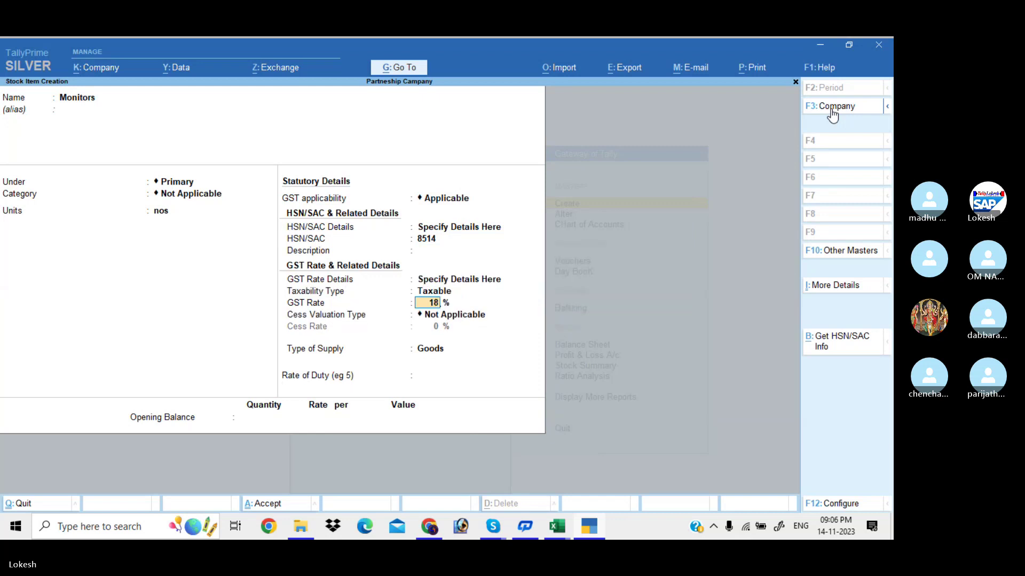
key("Return")
key("Return")
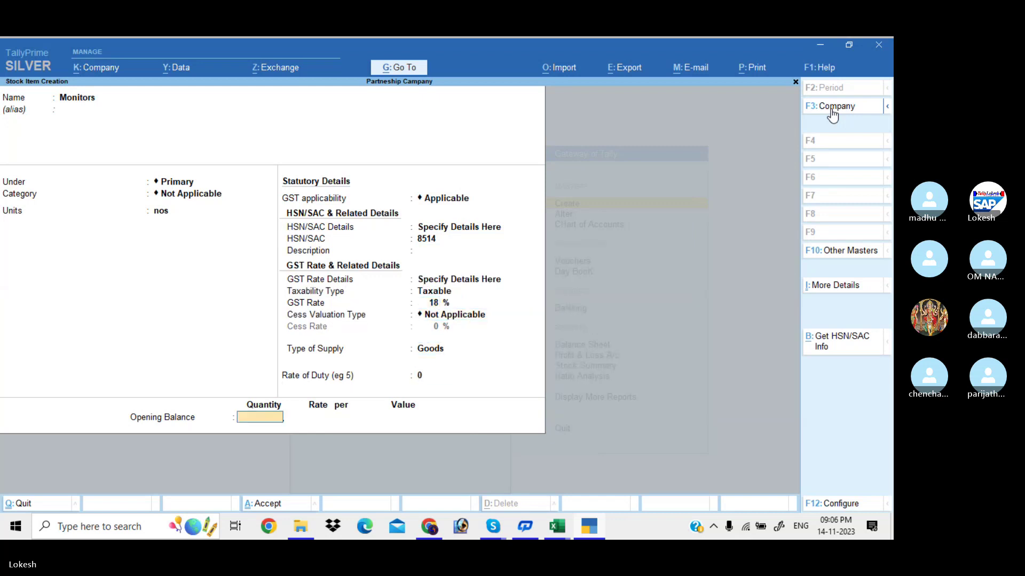
type("10")
key("Return")
key("Return")
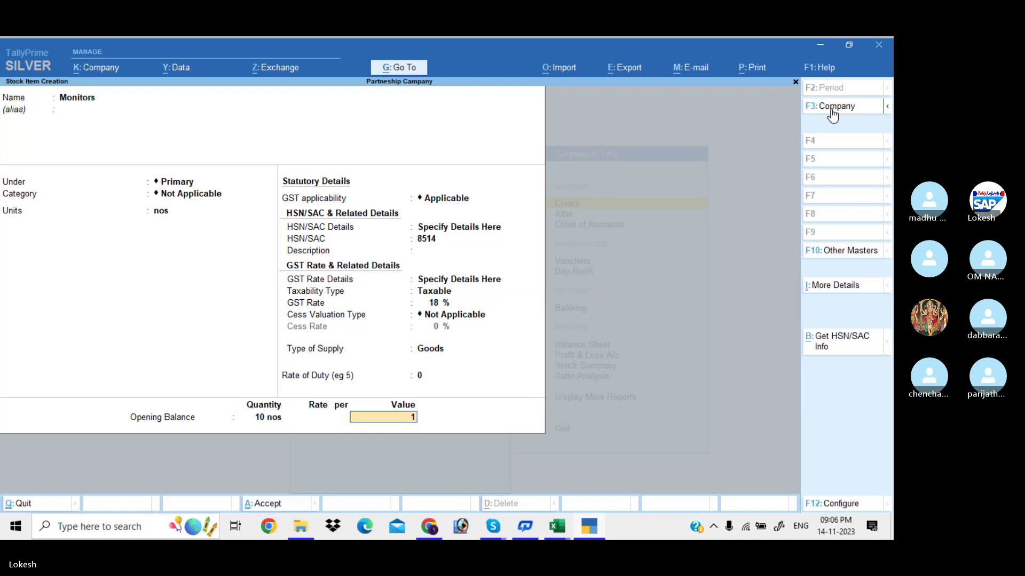
type("10000")
key("Return")
Save the Monitors item and start the Ups stock item with unit nos.
key("Return")
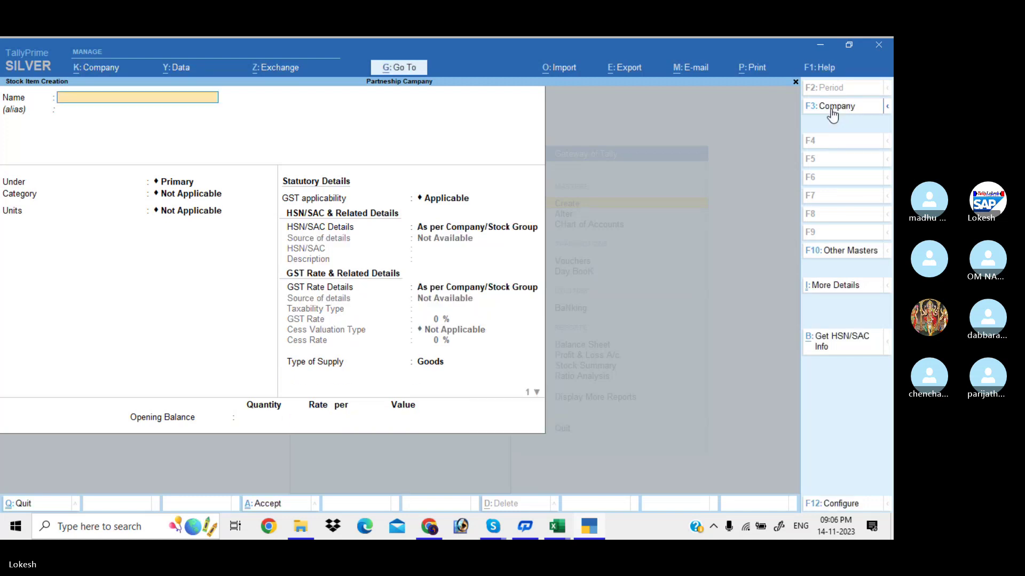
type("Ups")
key("Return")
key("Return")
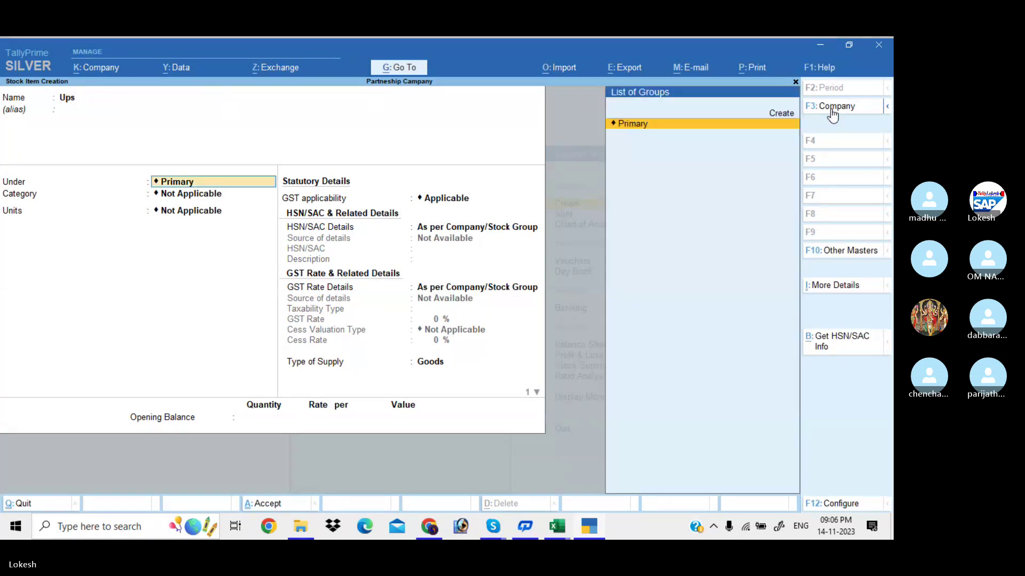
key("Return")
key("Return")
key("Down")
key("Return")
key("Return")
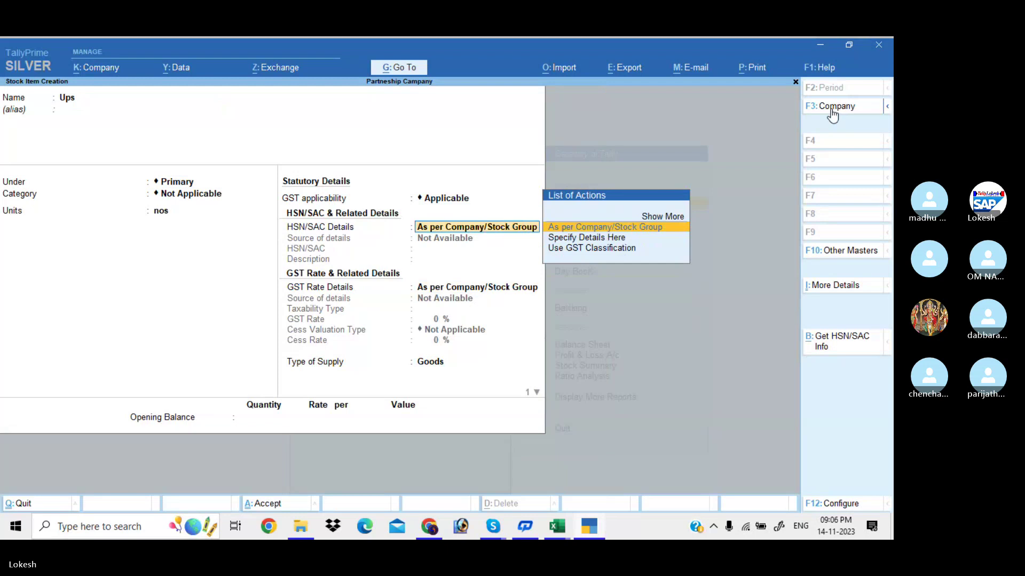
Give Ups HSN code 9854 and taxable 18% GST for goods.
key("Down")
key("Return")
type("9854")
key("Return")
key("Return")
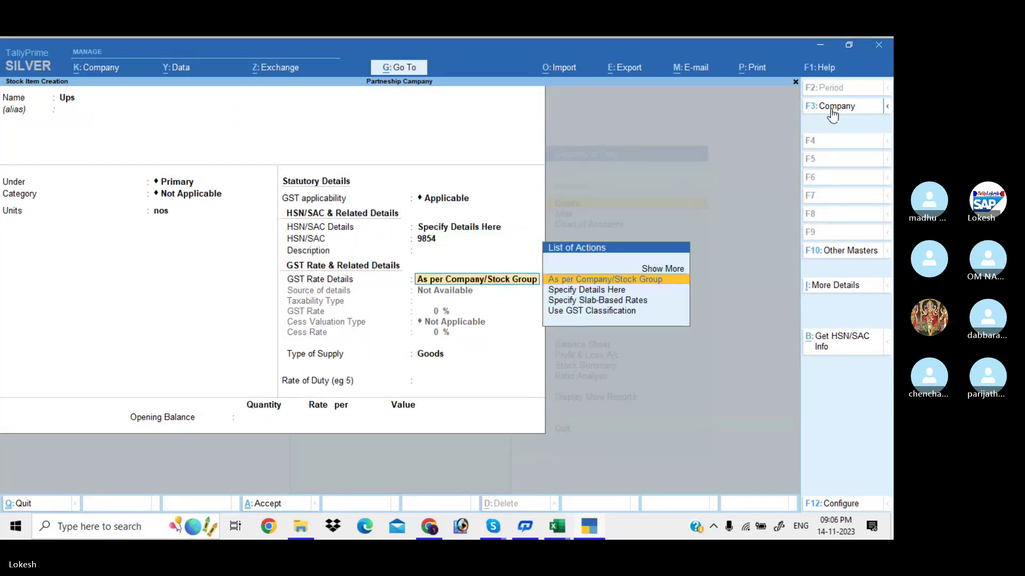
key("Down")
key("Return")
key("Return")
type("18")
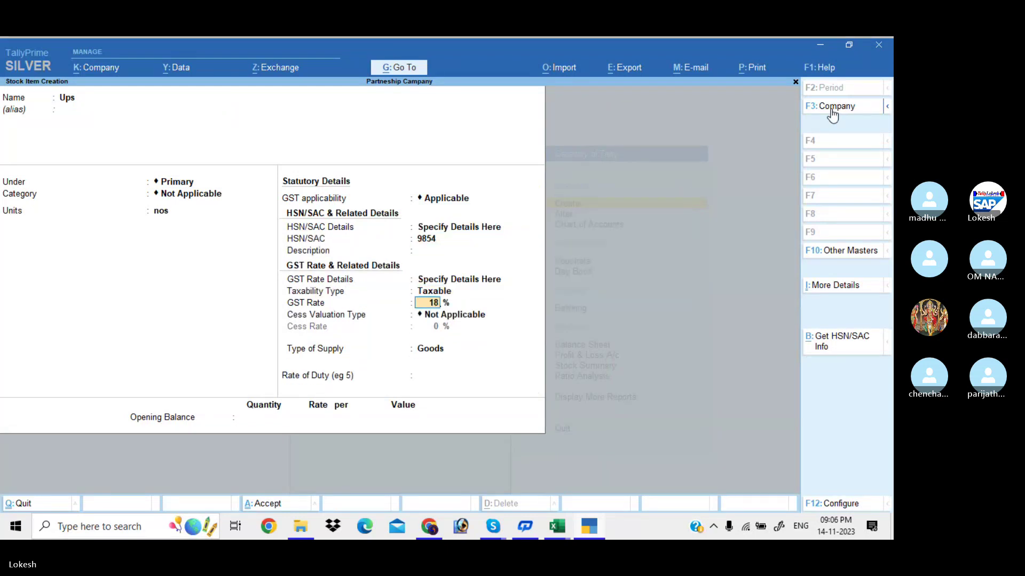
key("Return")
key("Return")
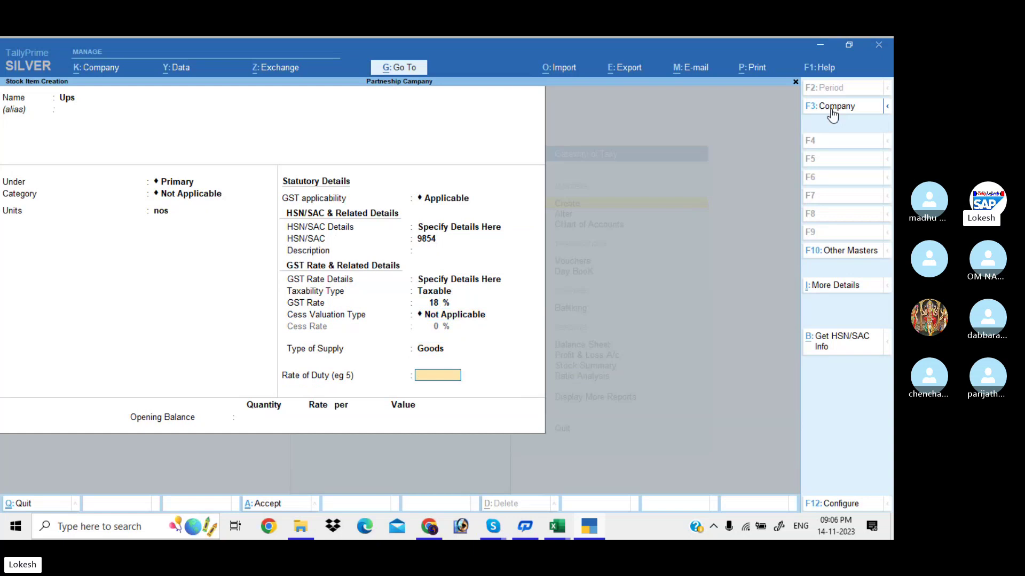
Enter an opening stock of 10 nos valued 15,000 for Ups.
key("Return")
type("10")
key("Return")
key("Return")
type("1")
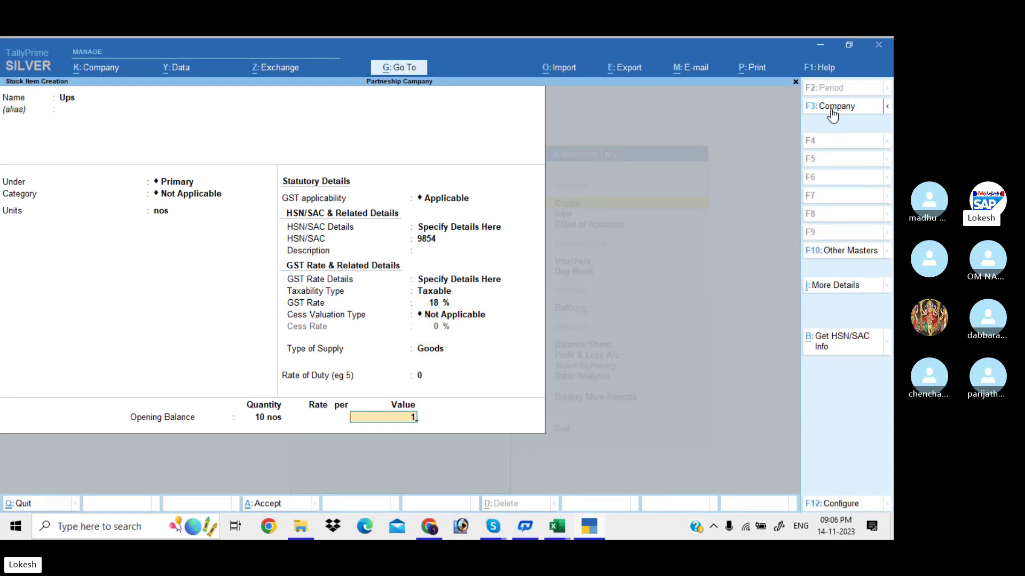
type("5,000")
Save the Ups stock item and return to the Gateway of Tally.
key("Return")
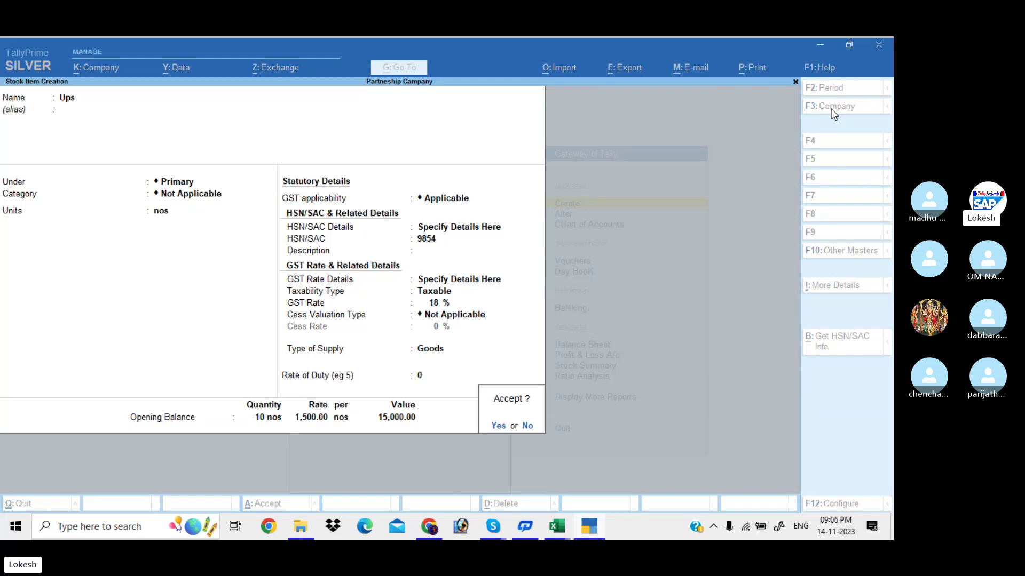
key("Return")
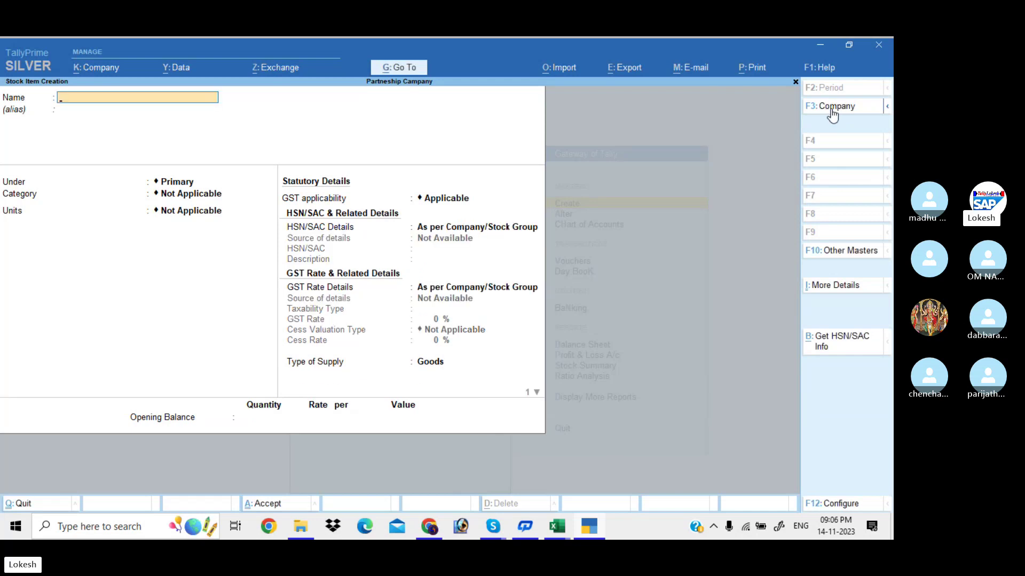
key("Escape")
key("Return")
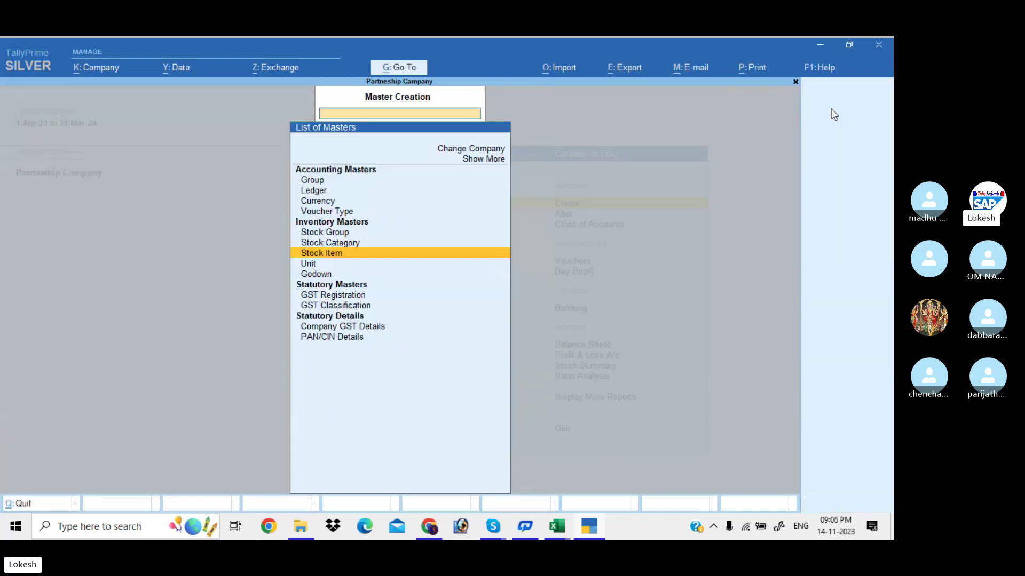
key("Escape")
Alter the Cash ledger to carry a 15,000 Dr opening balance.
key("Down")
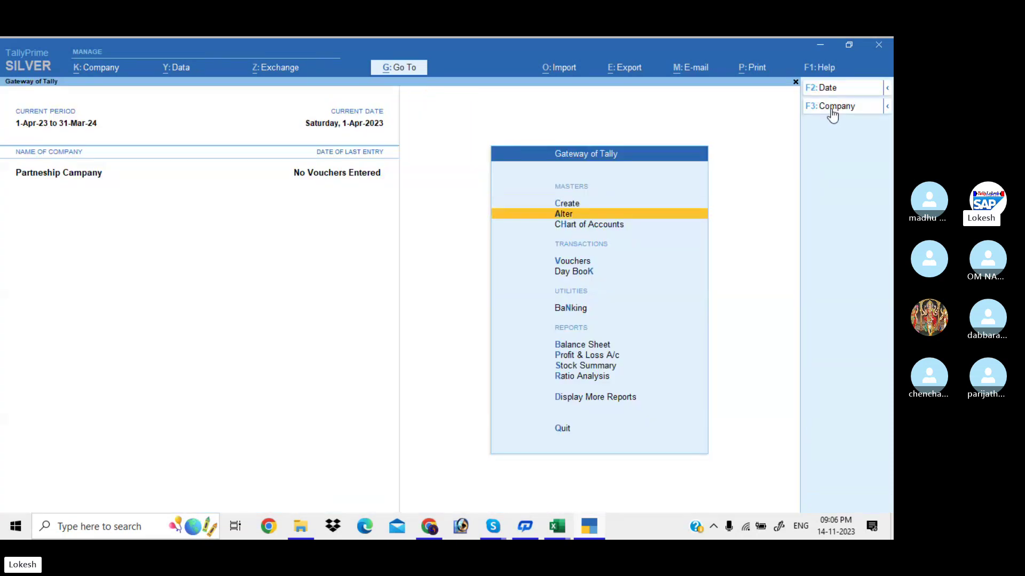
key("Return")
key("Down")
key("Return")
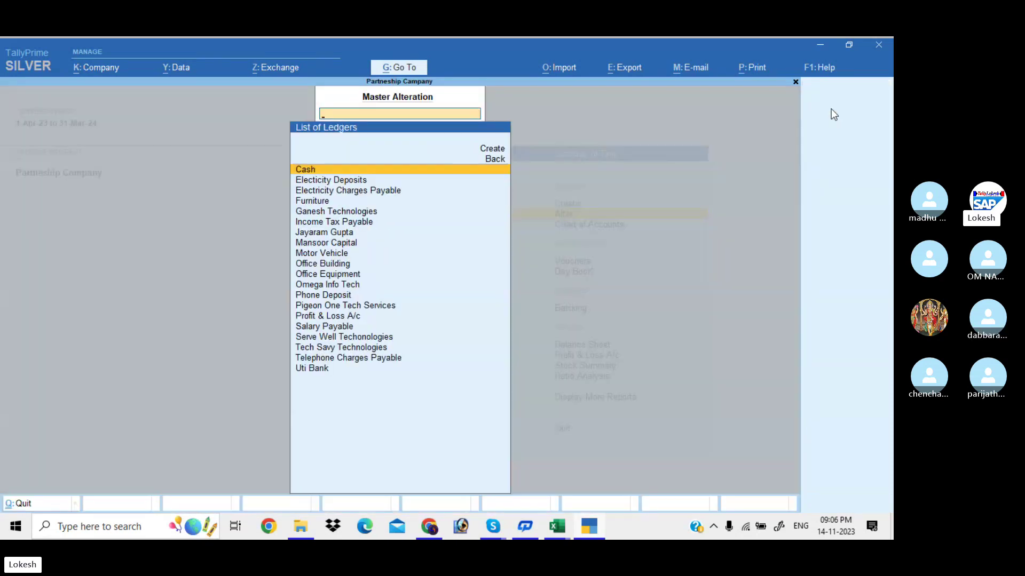
key("Return")
key("Return")
key("Return")
key("Return")
key("Return")
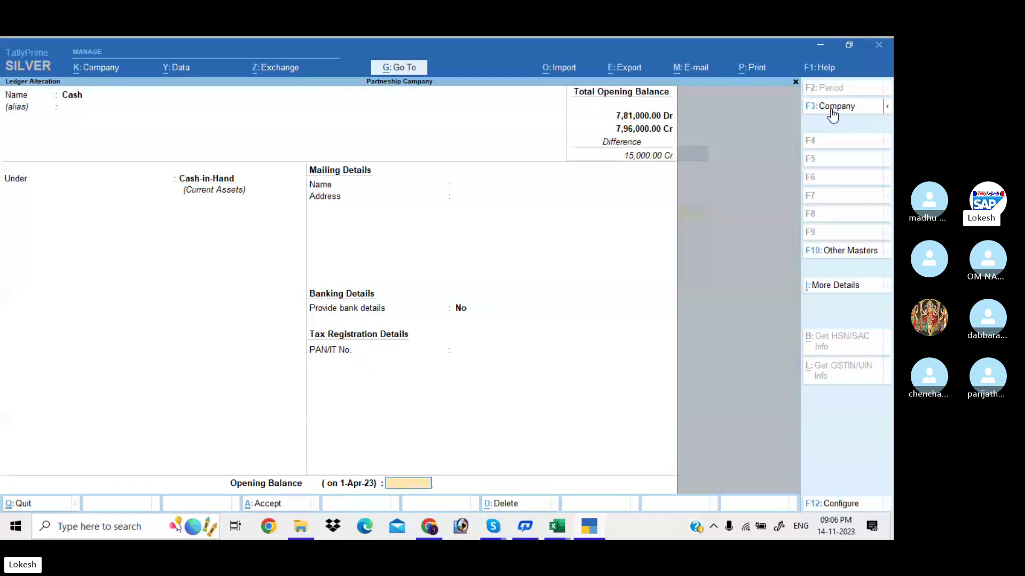
type("15000")
key("Return")
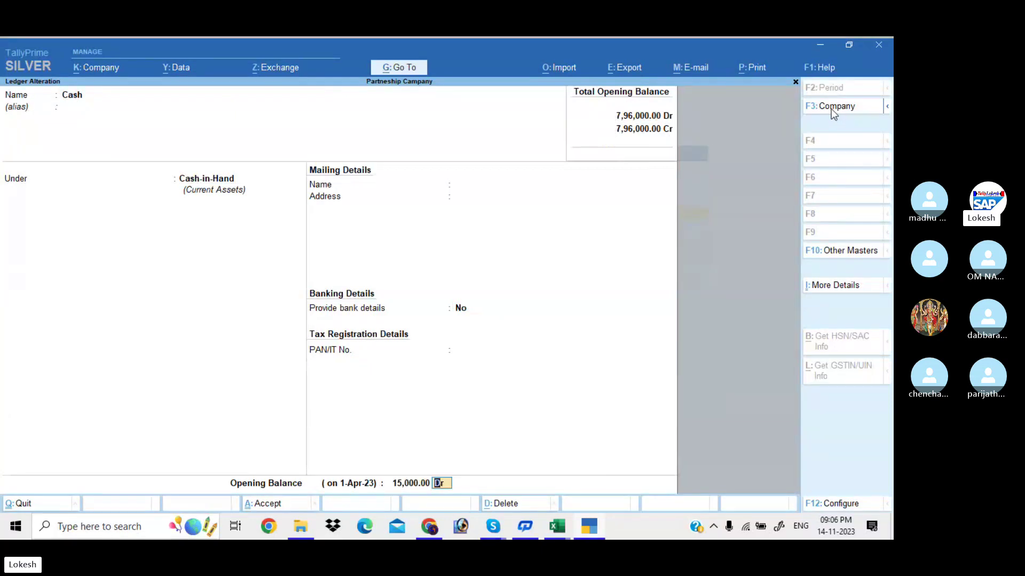
key("Return")
key("Return")
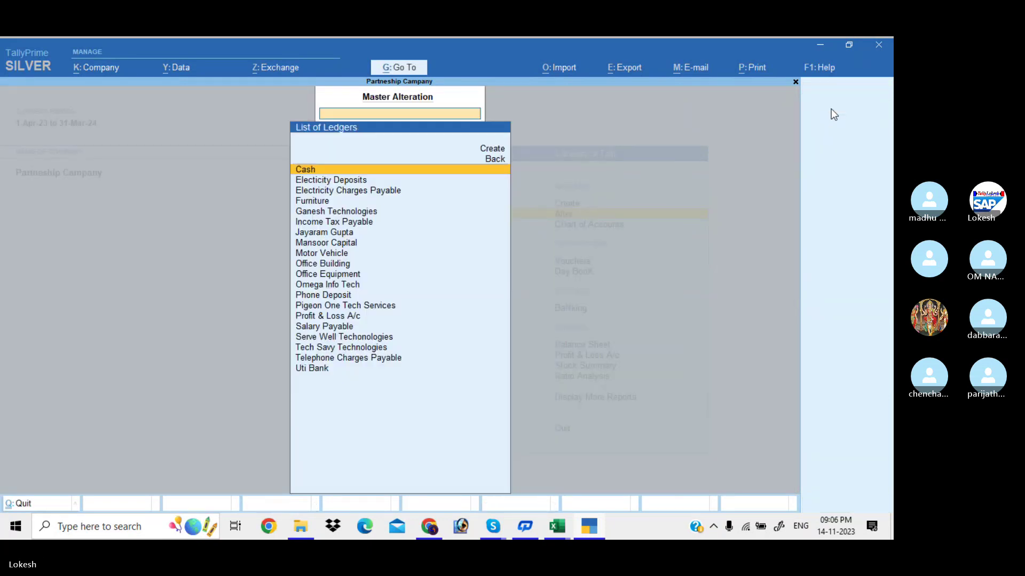
key("Escape")
key("Escape")
key("Down")
key("Down")
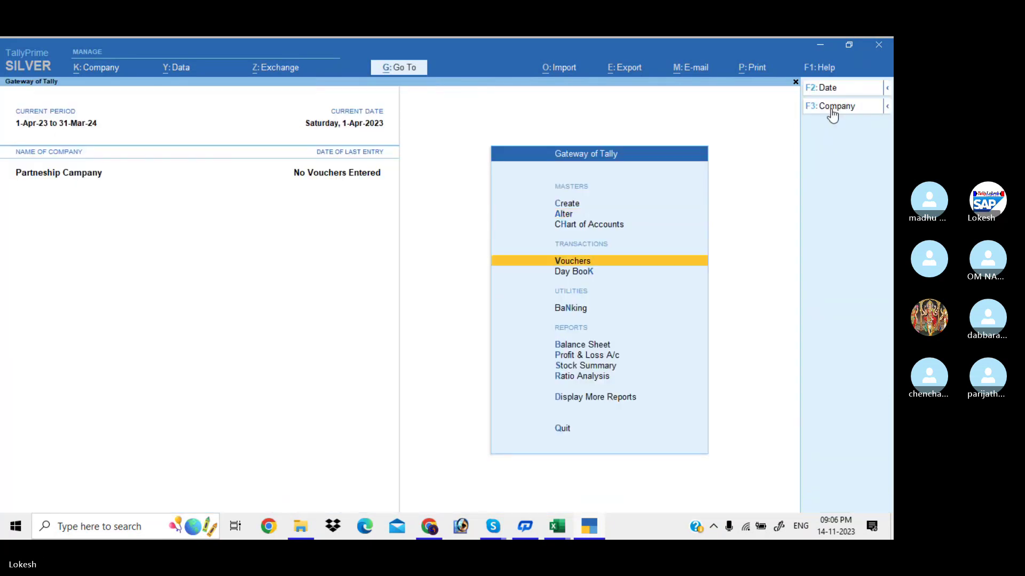
key("Down")
key("Down")
key("Down")
key("Down")
key("Return")
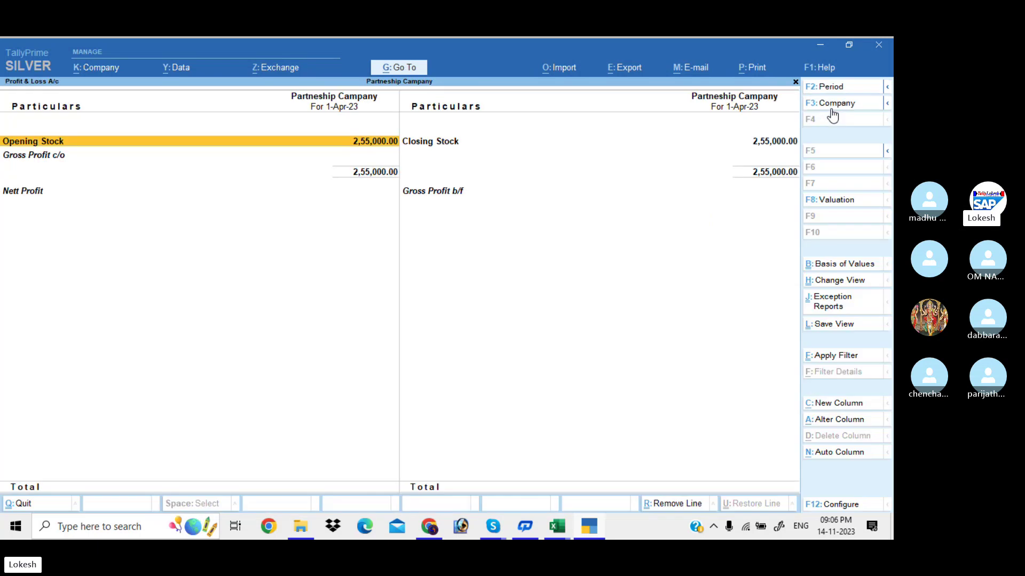
key("Escape")
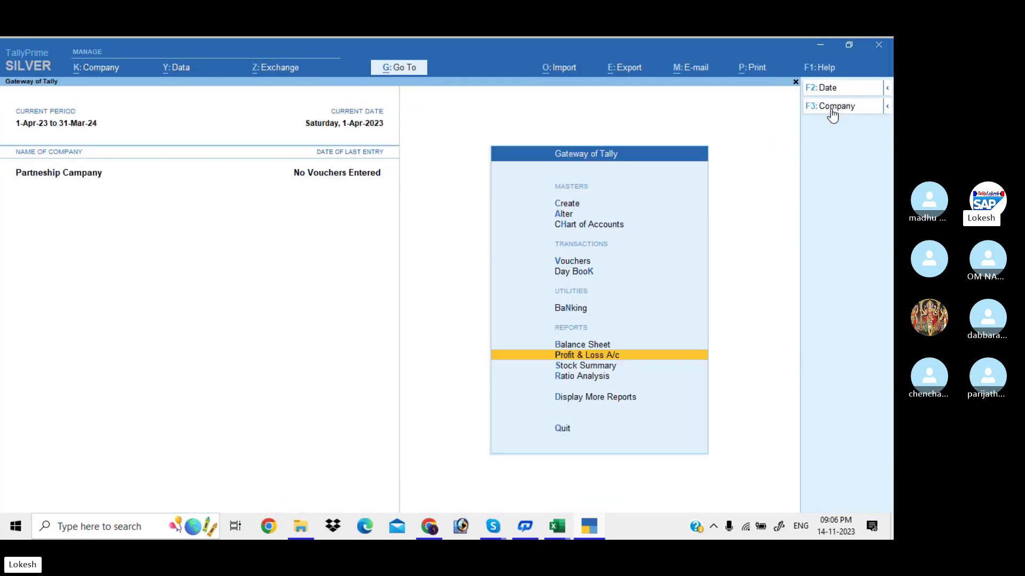
key("Up")
key("Return")
key("alt+F1")
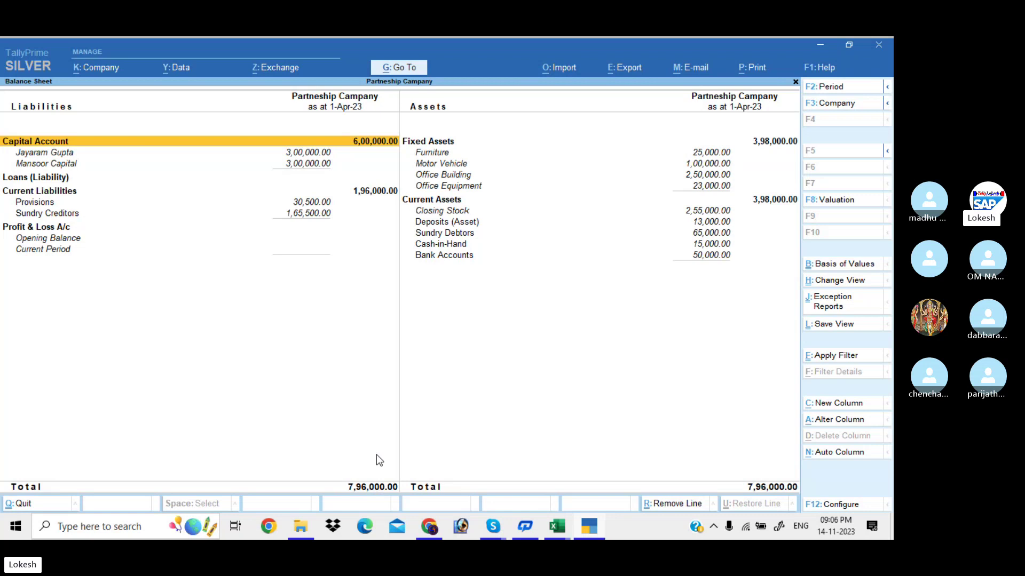
key("Down")
key("Down")
key("Down")
key("Down")
key("Down")
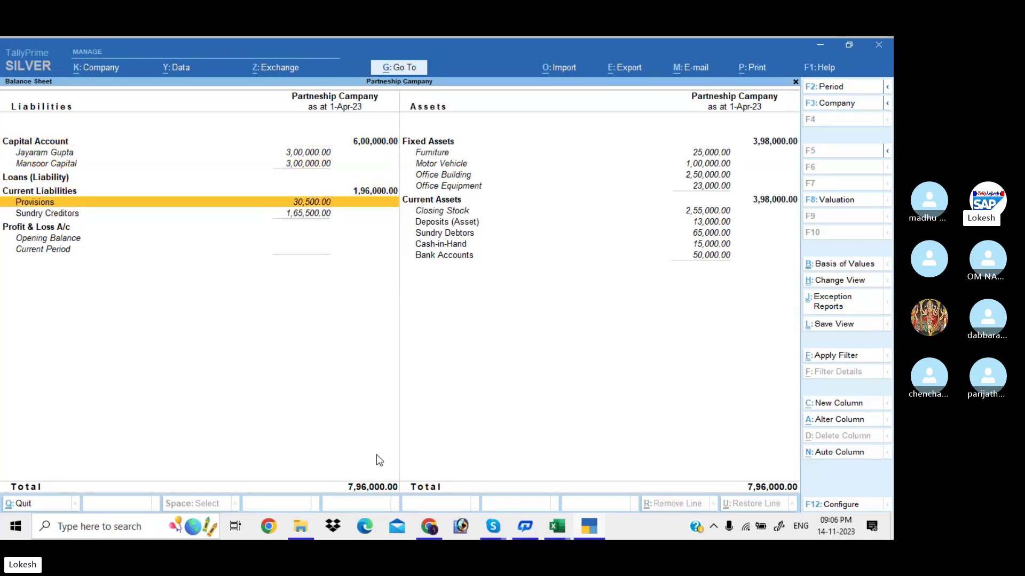
key("Right")
key("Down")
key("Down")
key("Down")
key("Down")
key("Up")
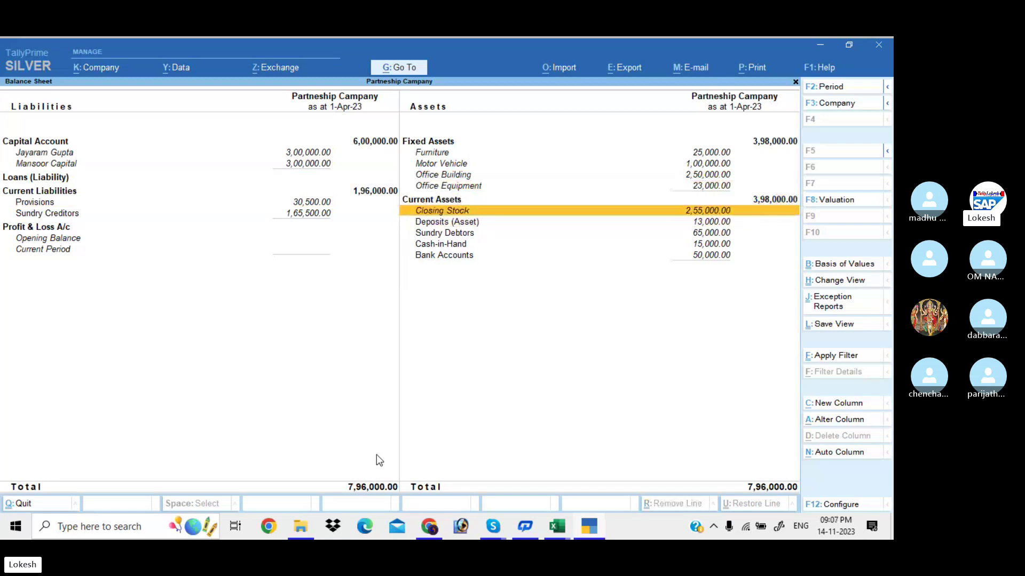
key("Down")
key("Down")
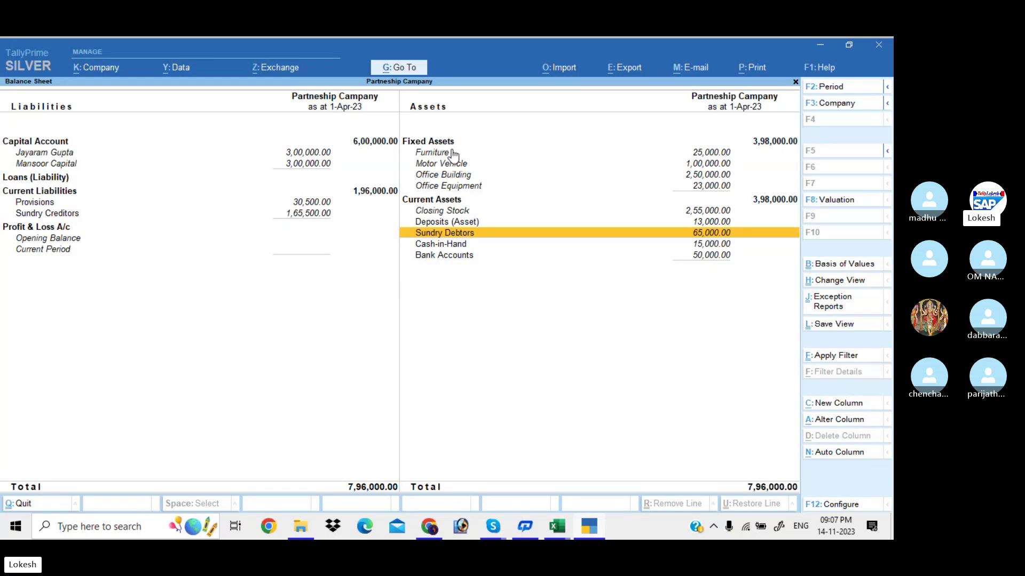
key("Escape")
key("Up")
key("Up")
key("Up")
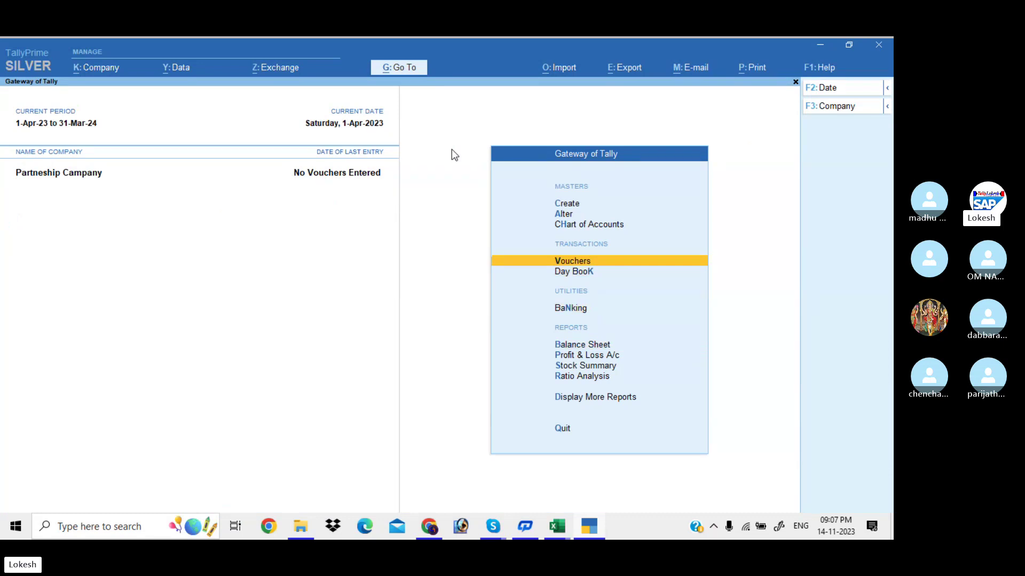
Start a payment voucher and change its date.
key("Return")
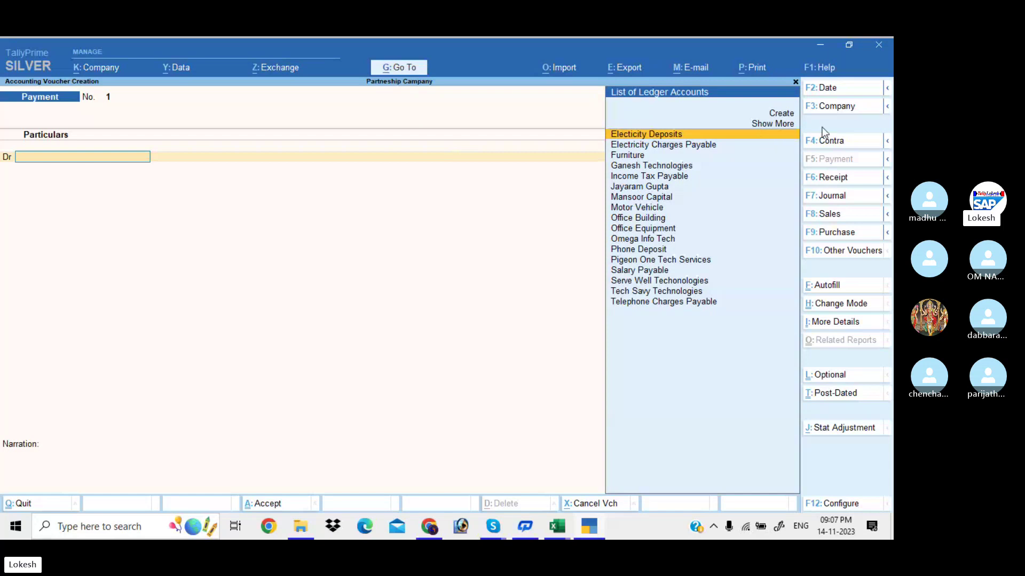
left_click(851, 89)
type("1-4")
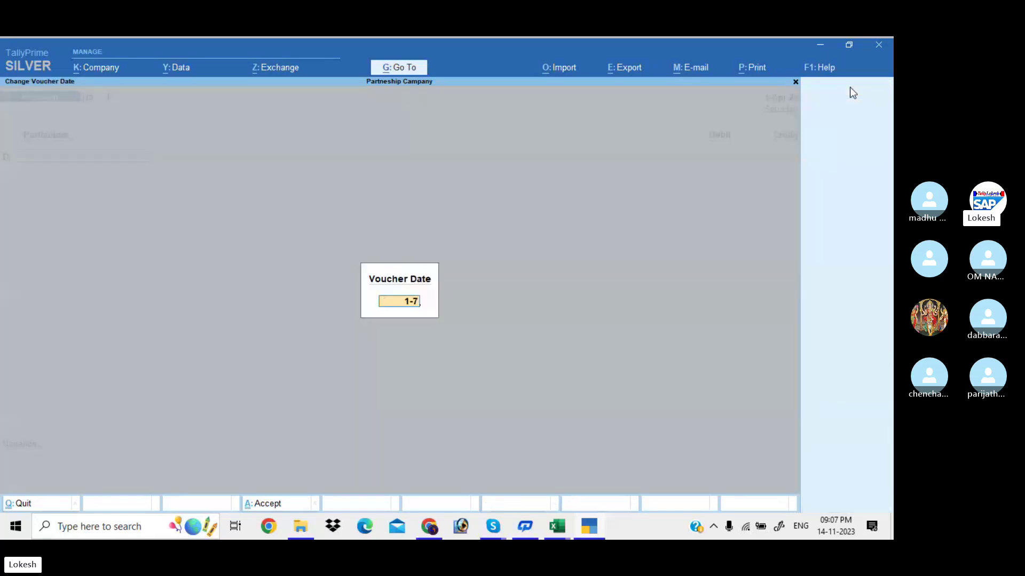
key("Return")
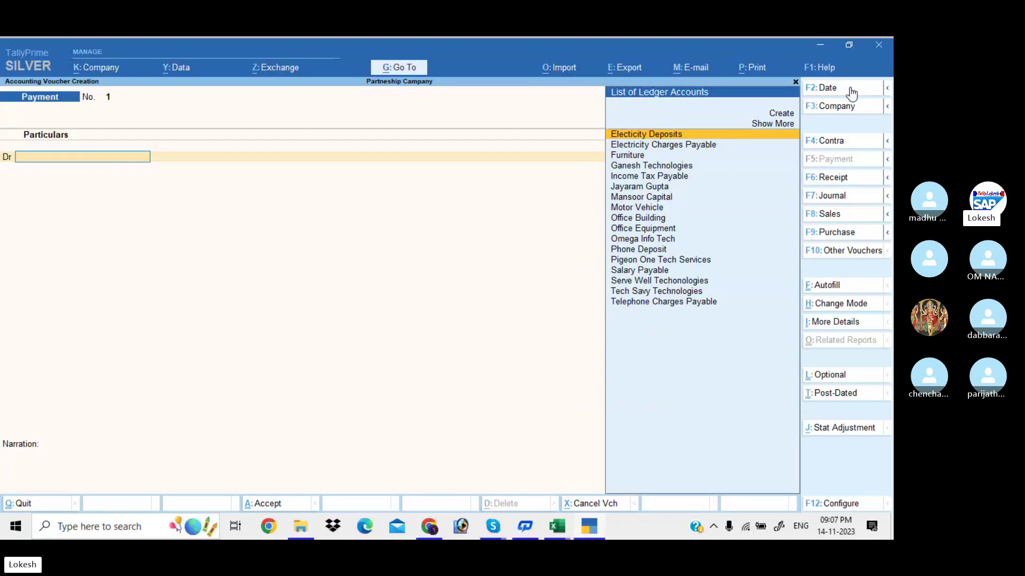
Debit Salary Payable and credit Uti Bank 10,000, completing the bank allocations.
type("sa")
key("Return")
type("10000")
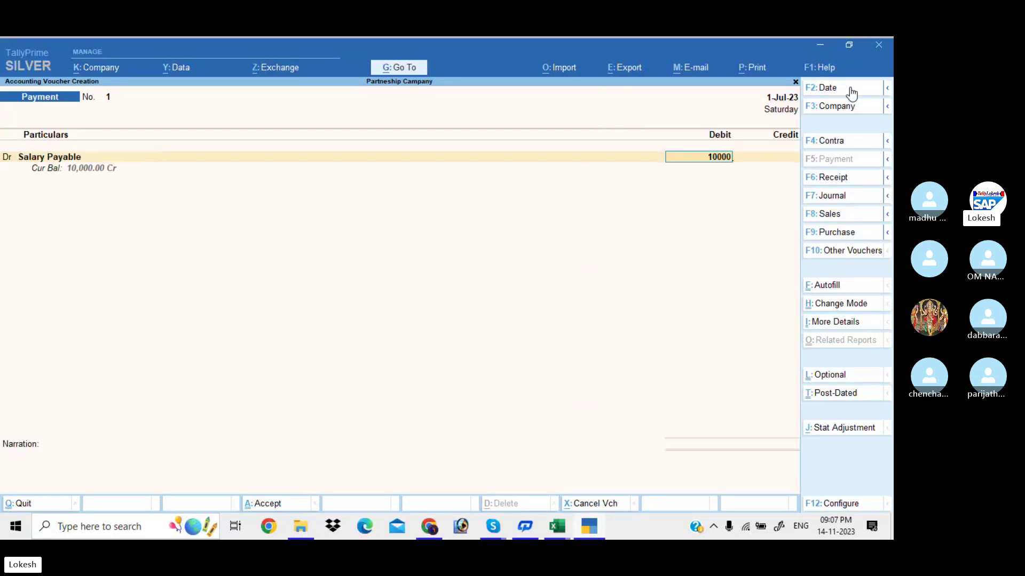
key("Return")
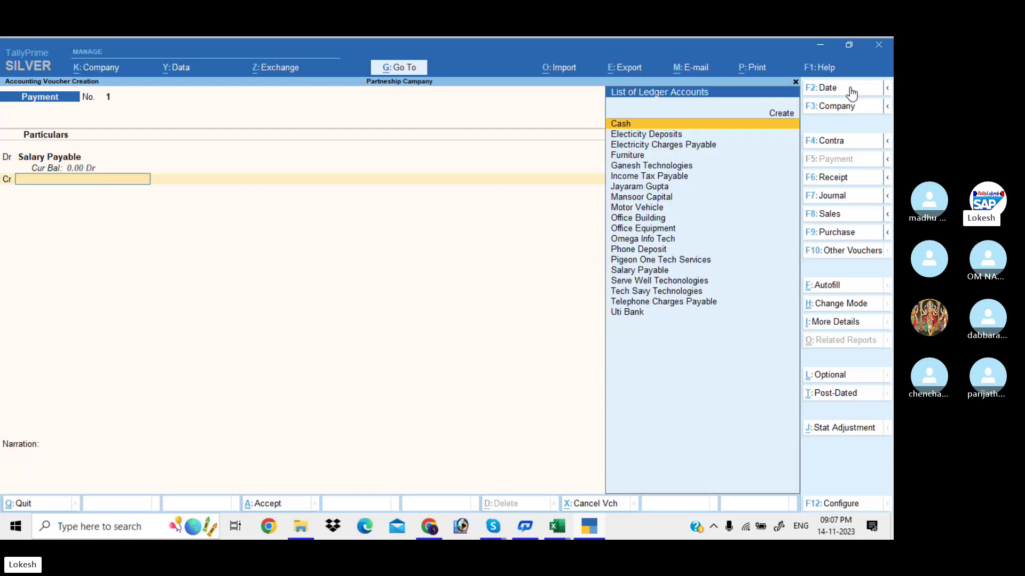
type("u")
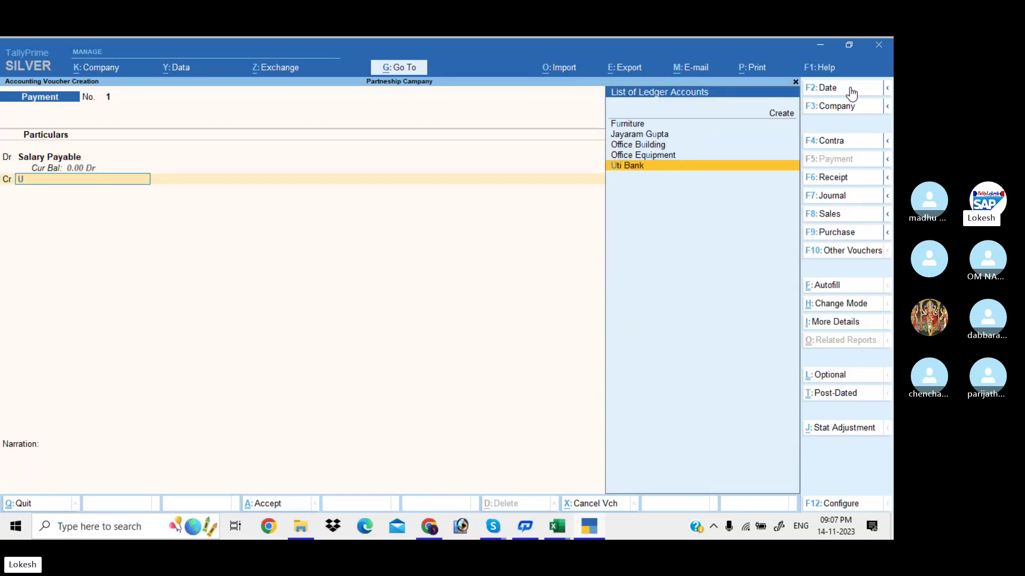
key("Return")
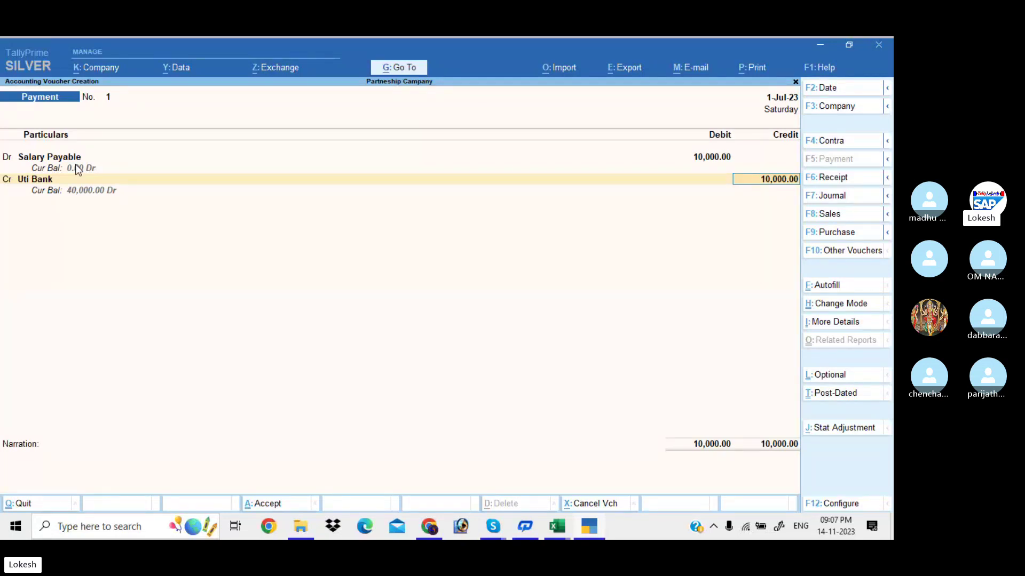
key("Return")
key("Return")
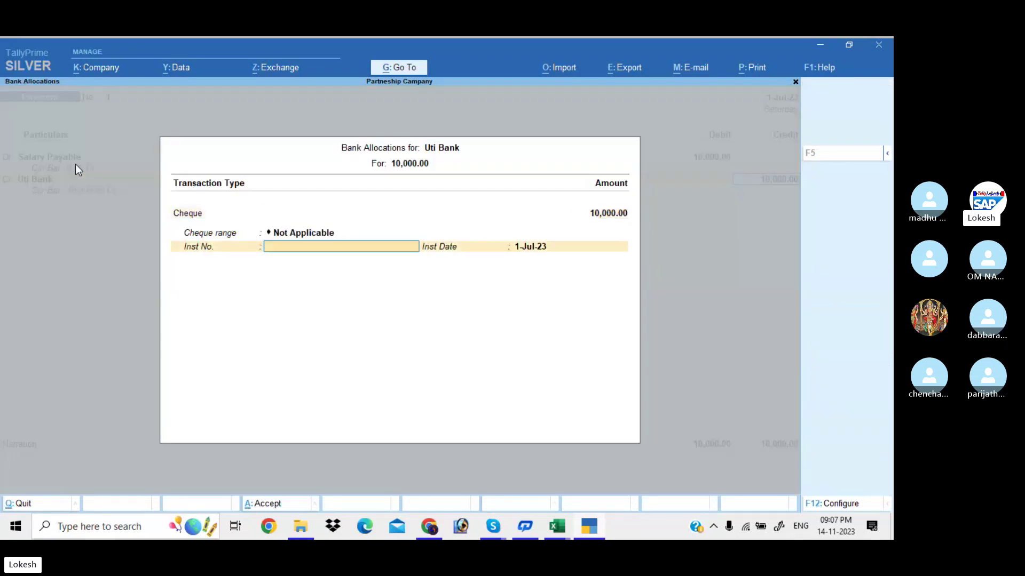
key("Return")
key("Return")
key("Return")
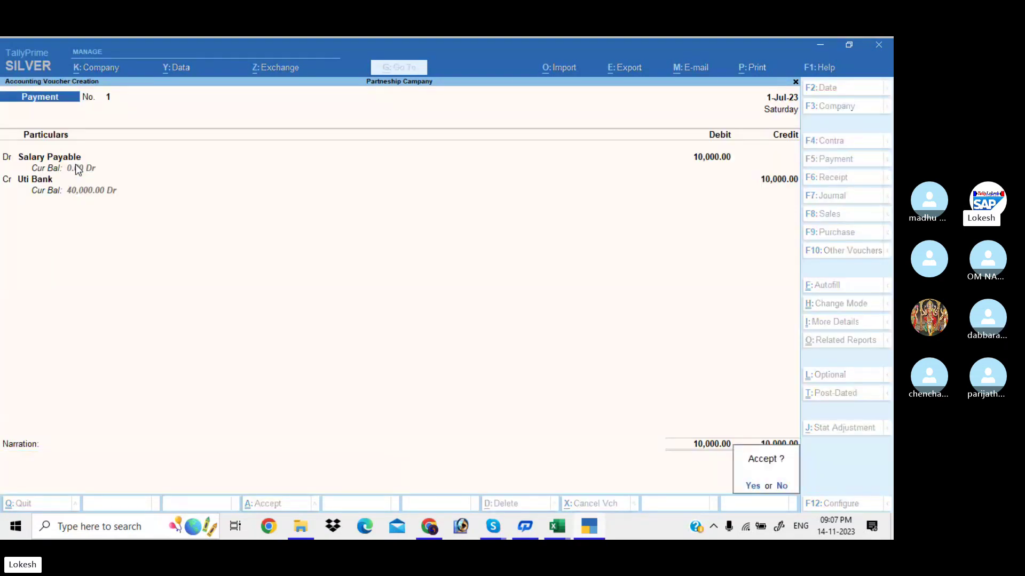
key("Return")
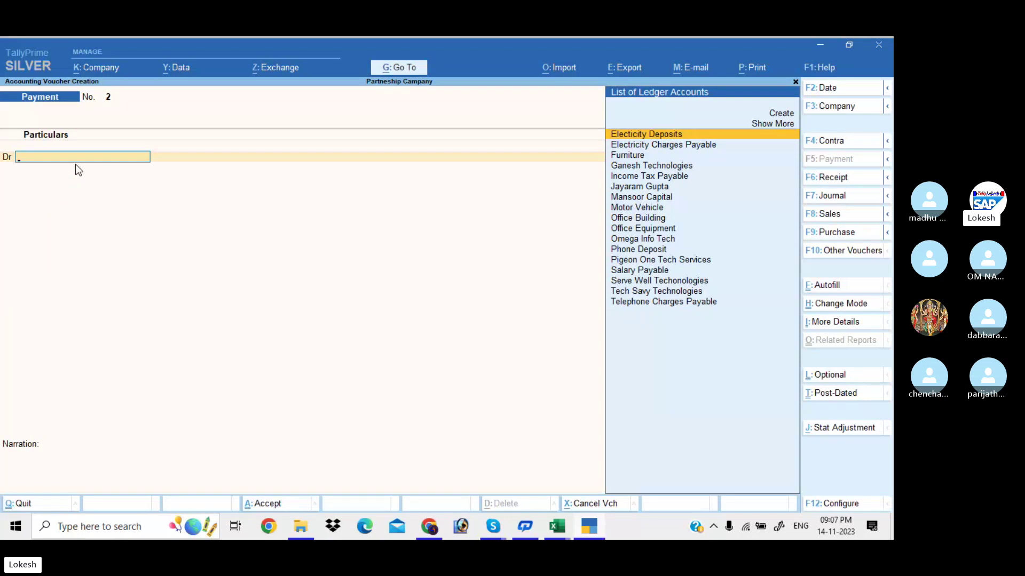
Create a Seminar Ep ledger under Indirect Expenses from the voucher.
key("alt+c")
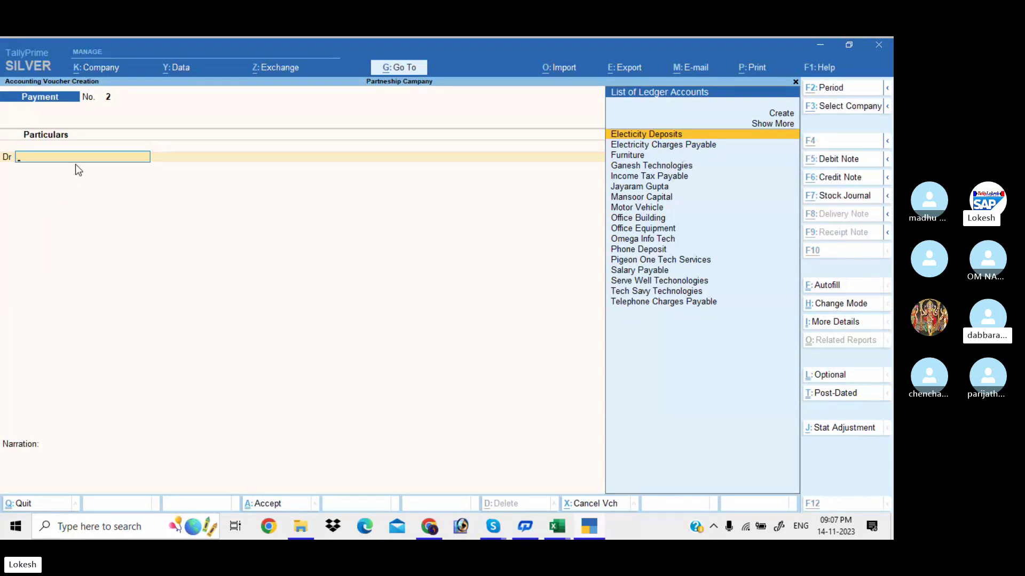
type("Se")
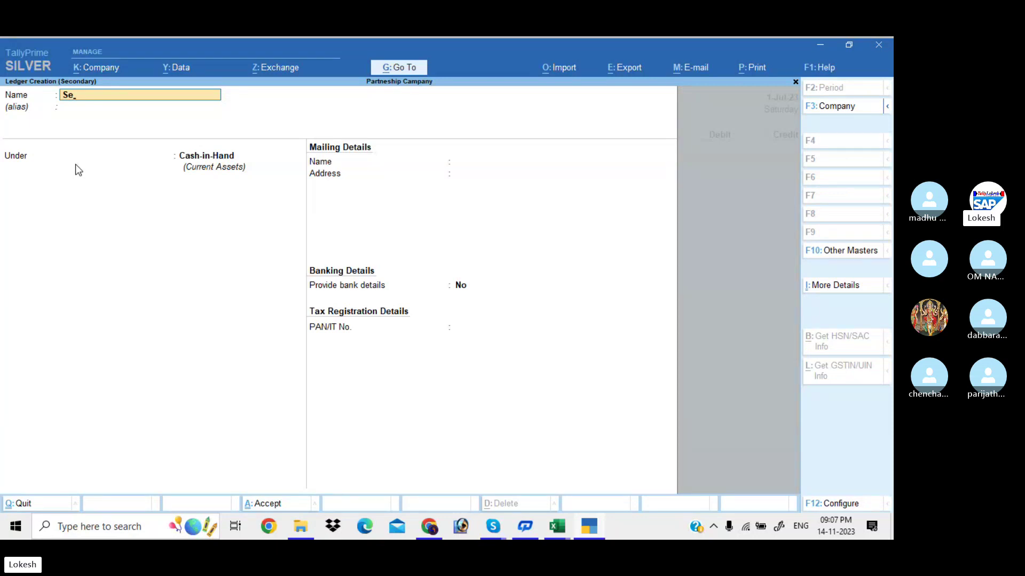
type("minar Ep")
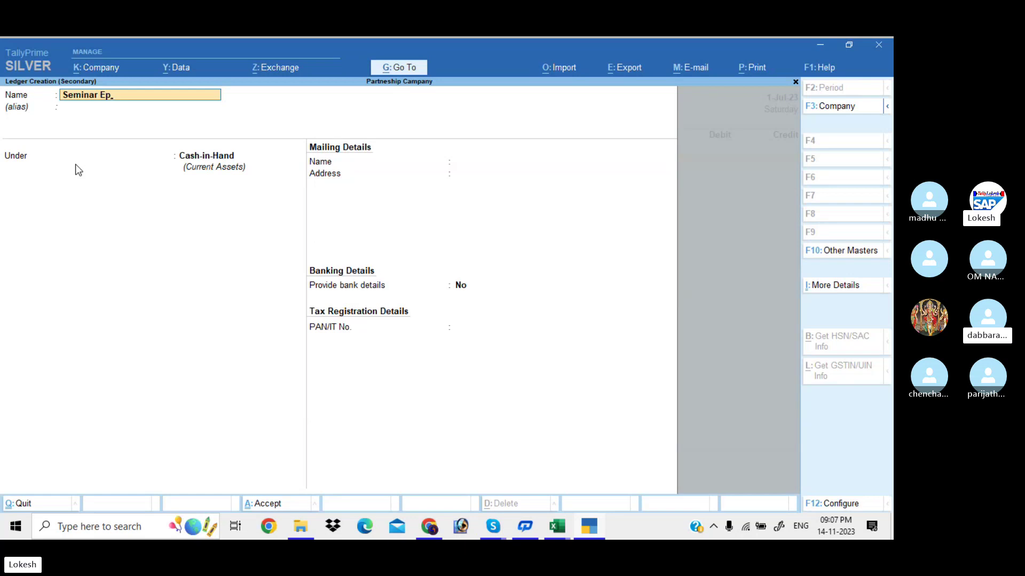
key("Return")
key("Return")
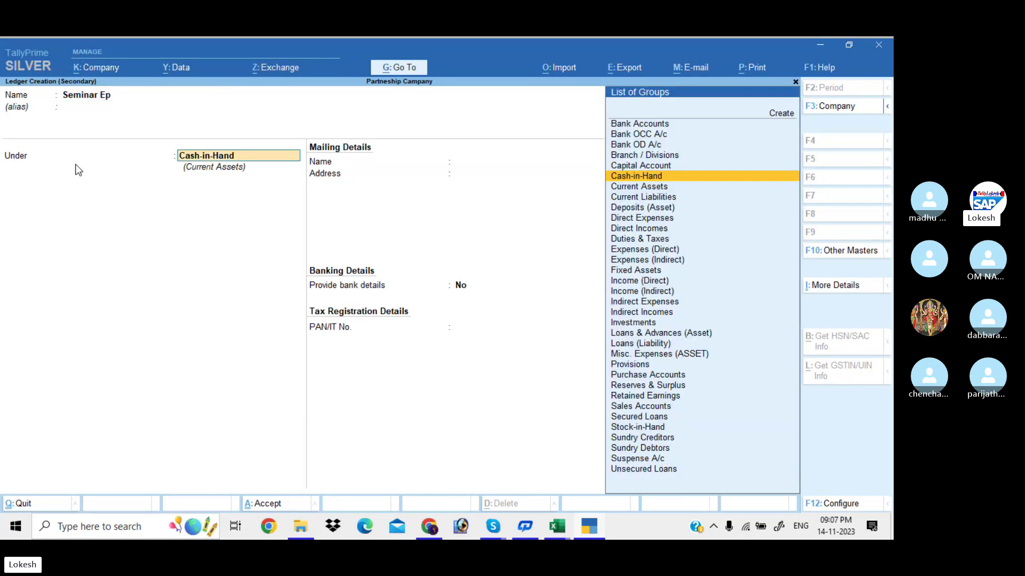
type("Ind")
key("Return")
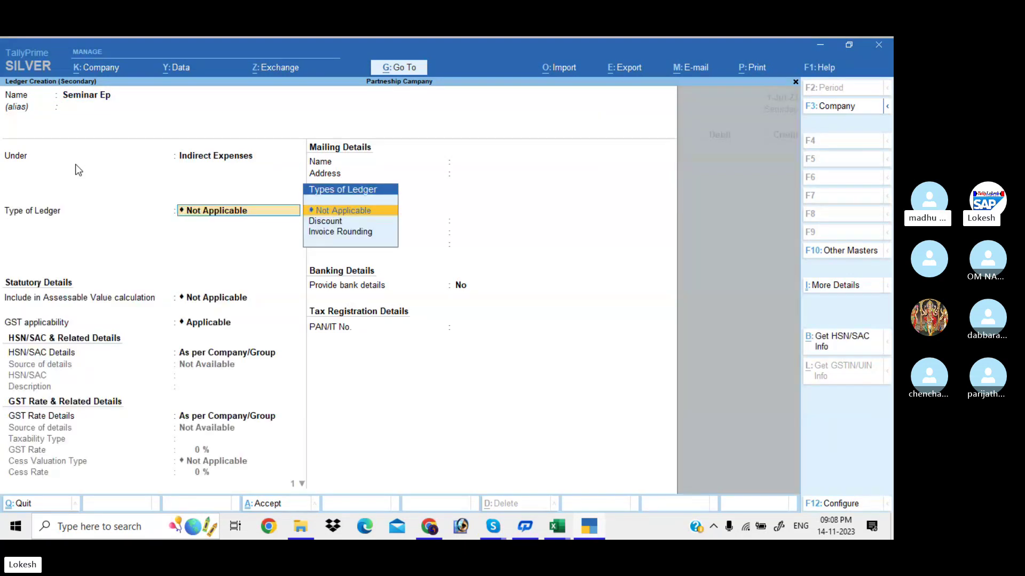
key("ctrl+a")
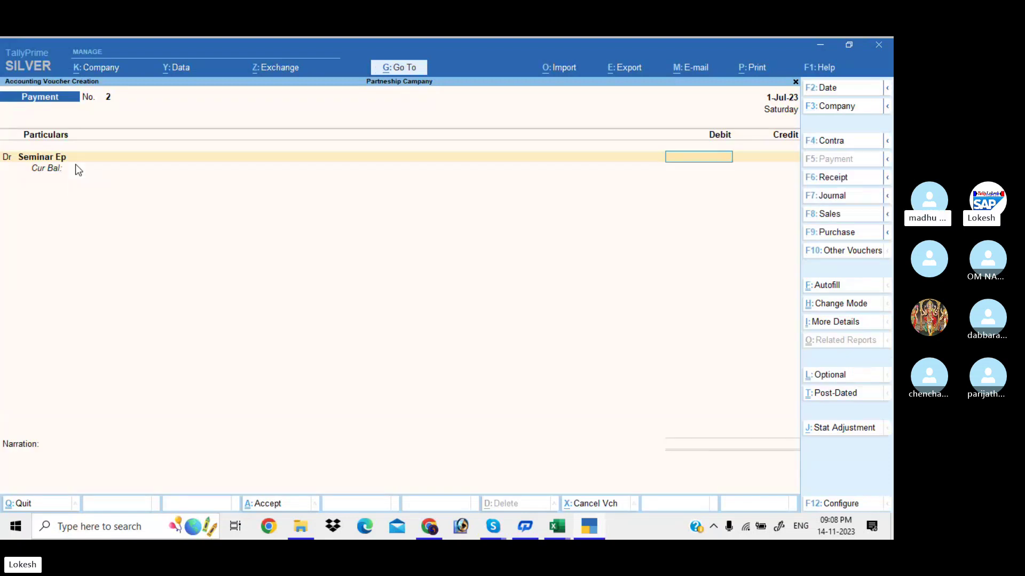
Debit Seminar Ep 2,500 and add another Dr row.
type("2500")
key("Return")
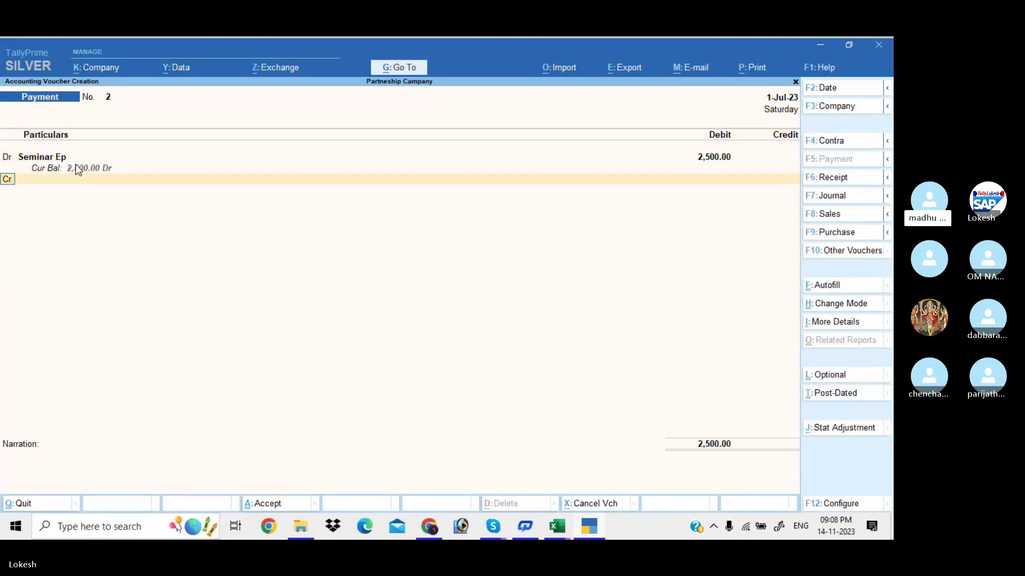
key("d")
key("Return")
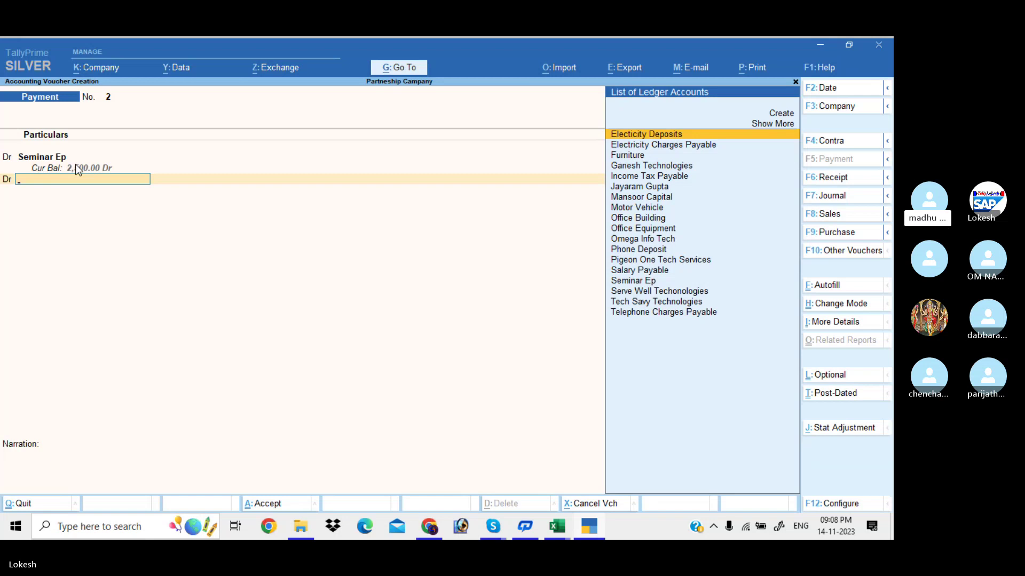
Create a Carriage Outwards ledger under Indirect Expenses and debit it 1,200.
key("alt+c")
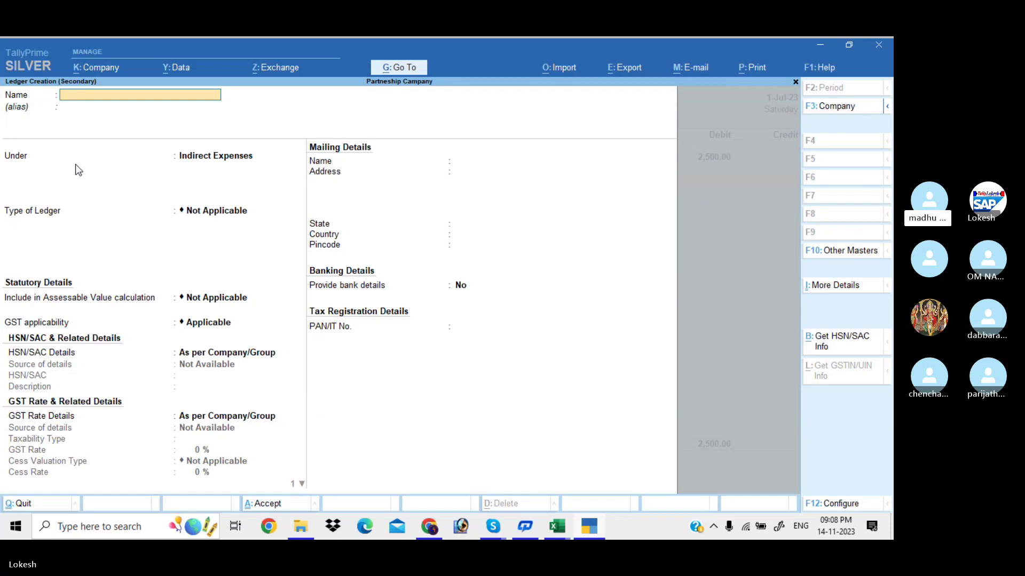
type("Carria")
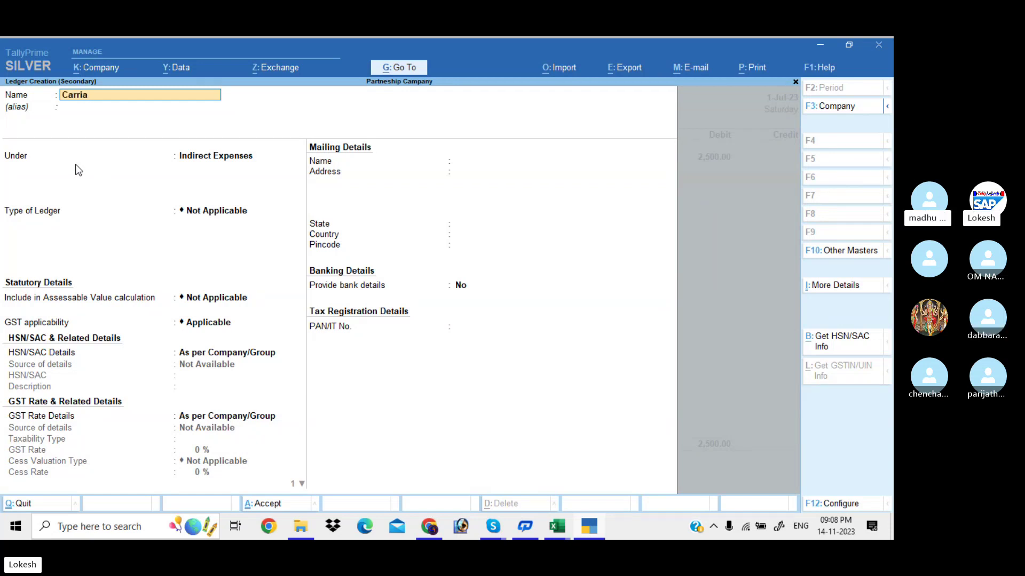
type("ge Ou")
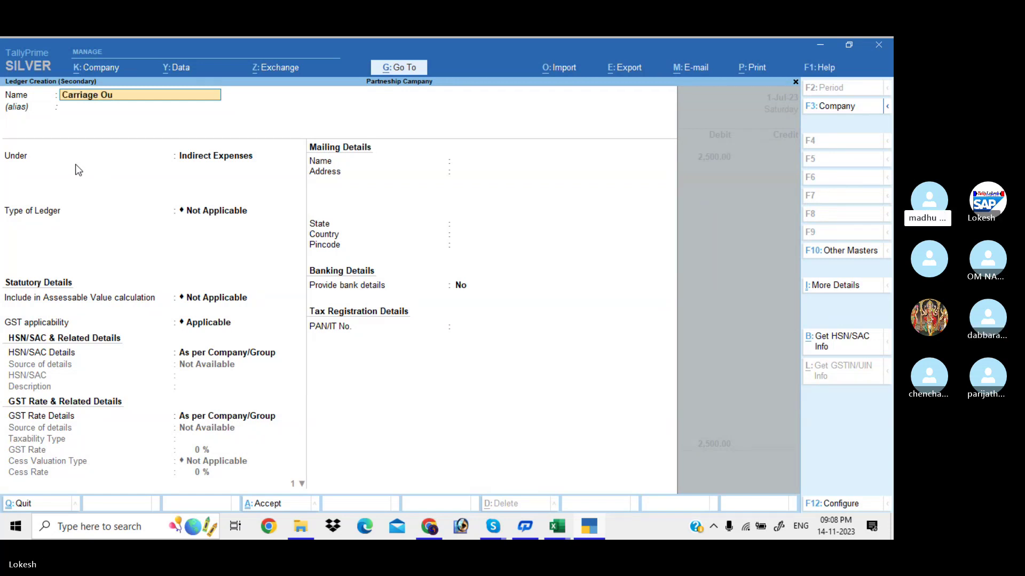
type("twards")
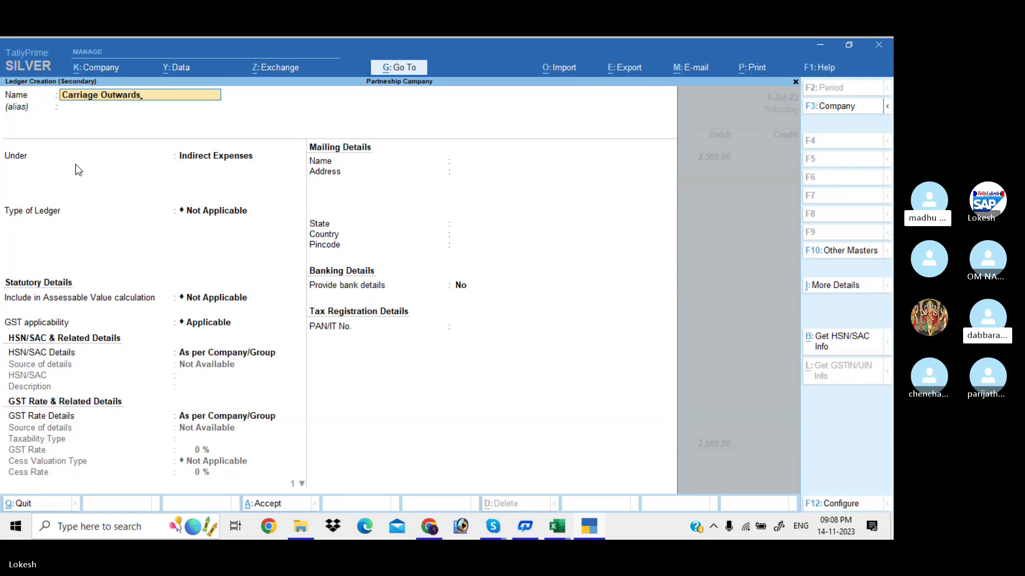
key("Return")
key("Return")
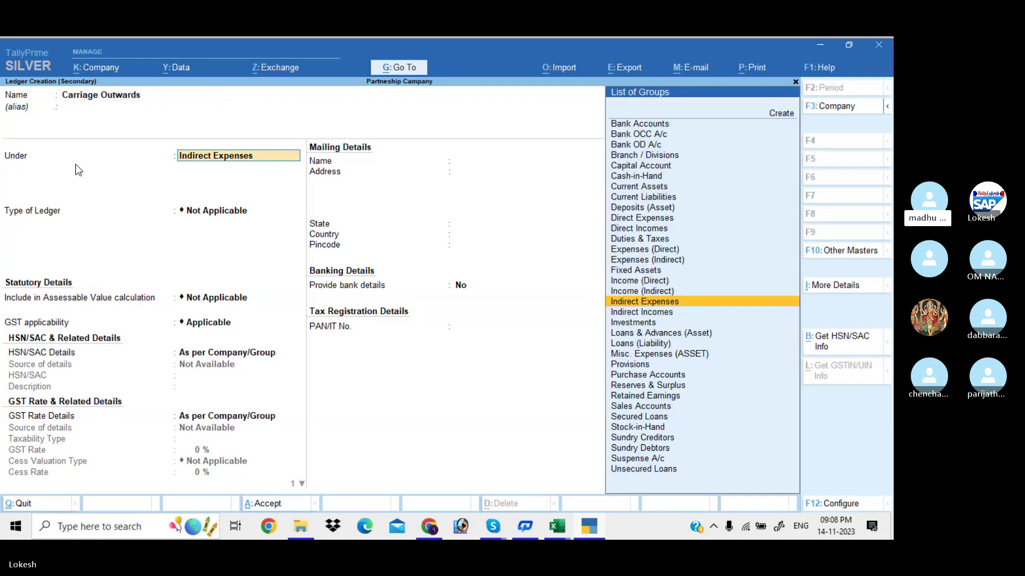
key("Return")
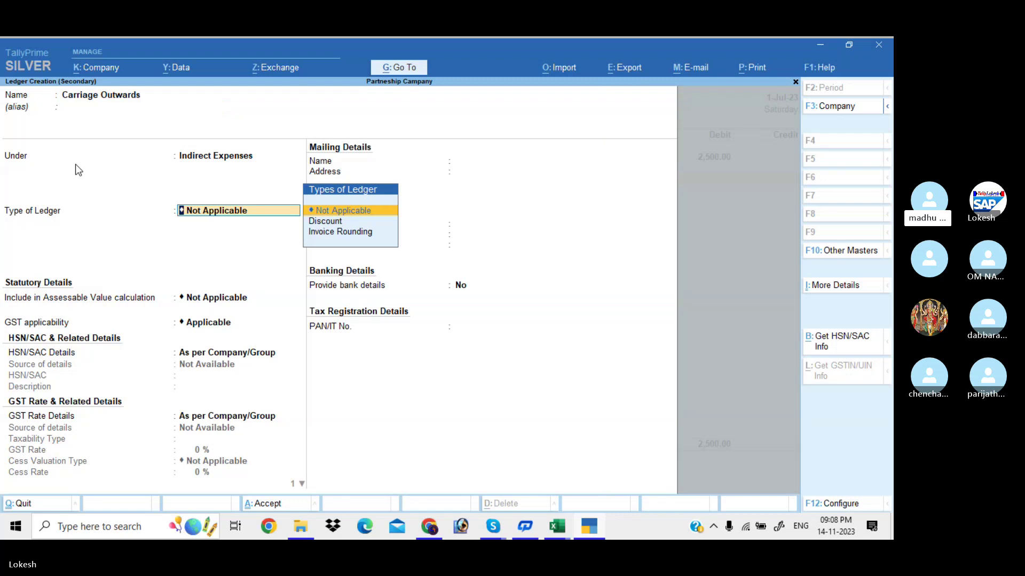
key("Return")
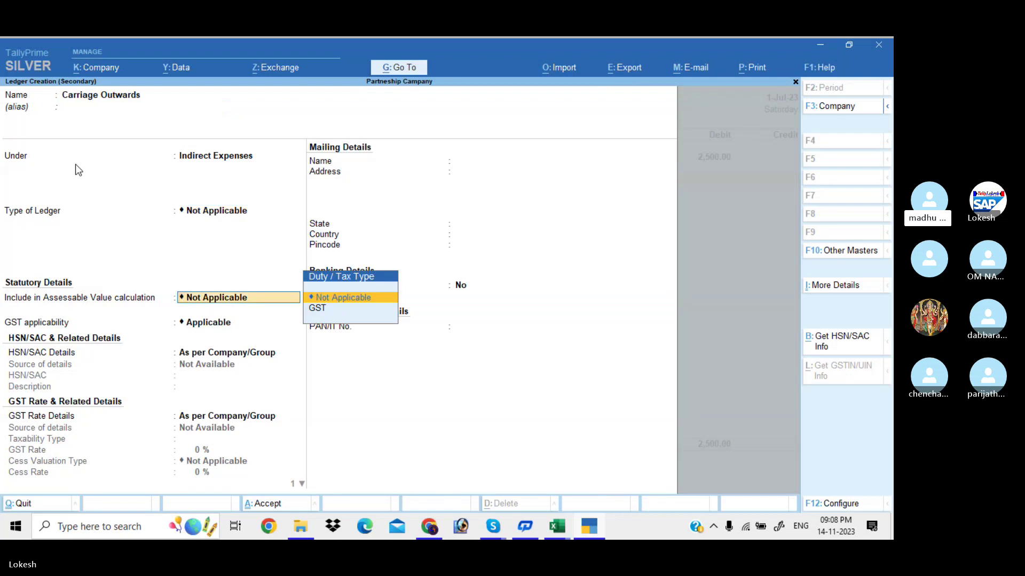
key("ctrl+a")
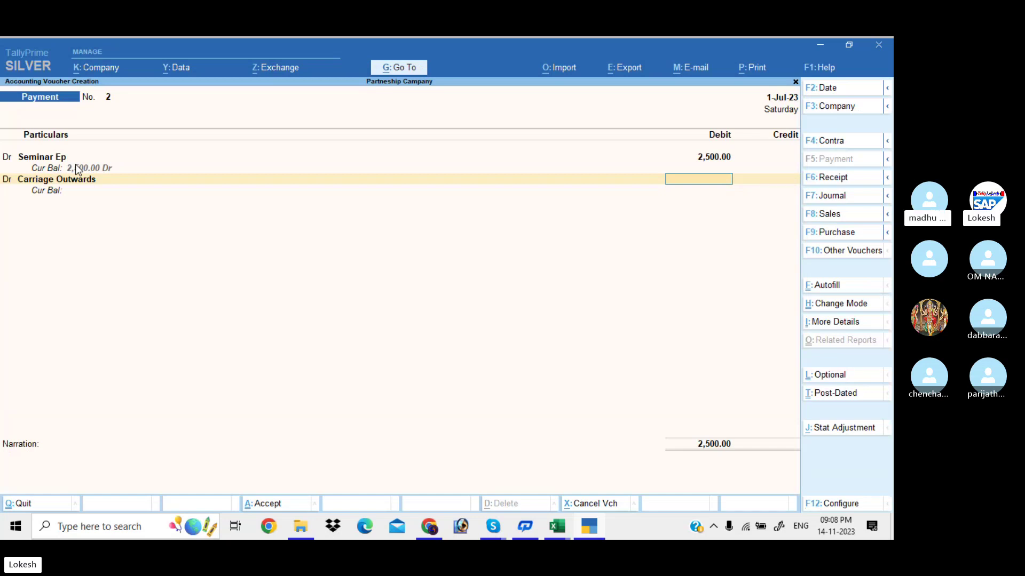
type("1200")
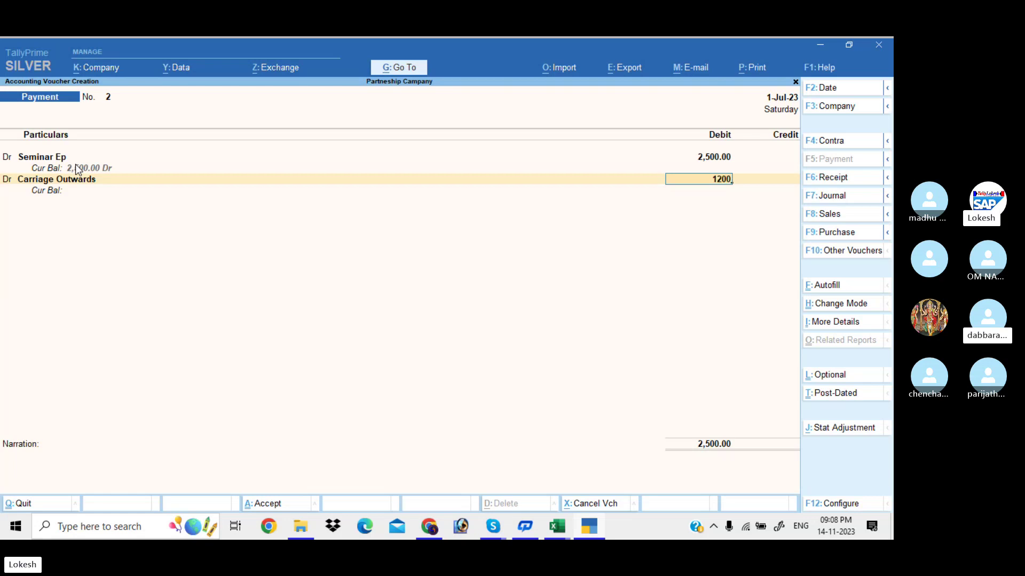
key("Return")
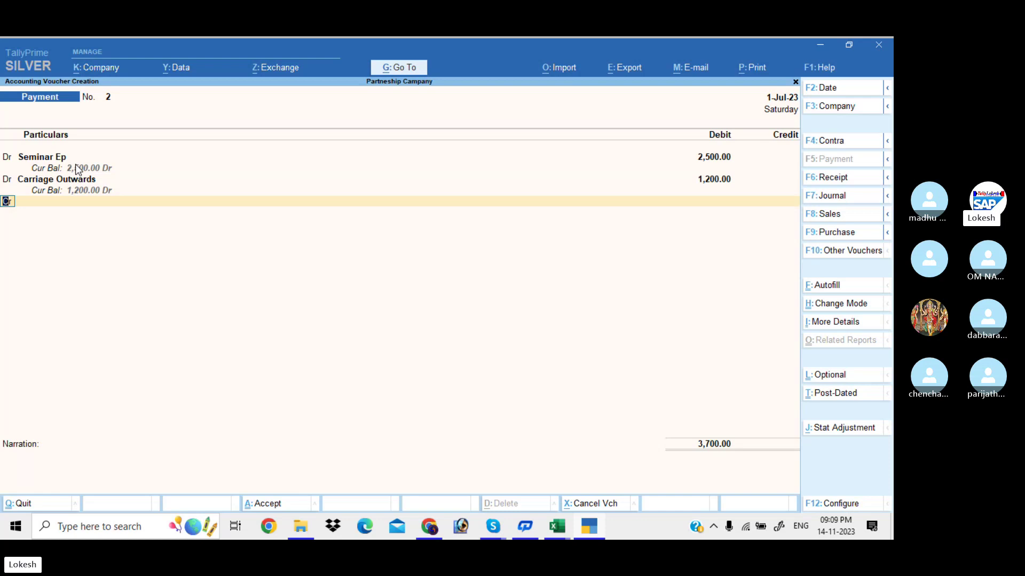
On a new debit line, create a Carriage Inwards ledger under Direct Expenses.
key("d")
key("Return")
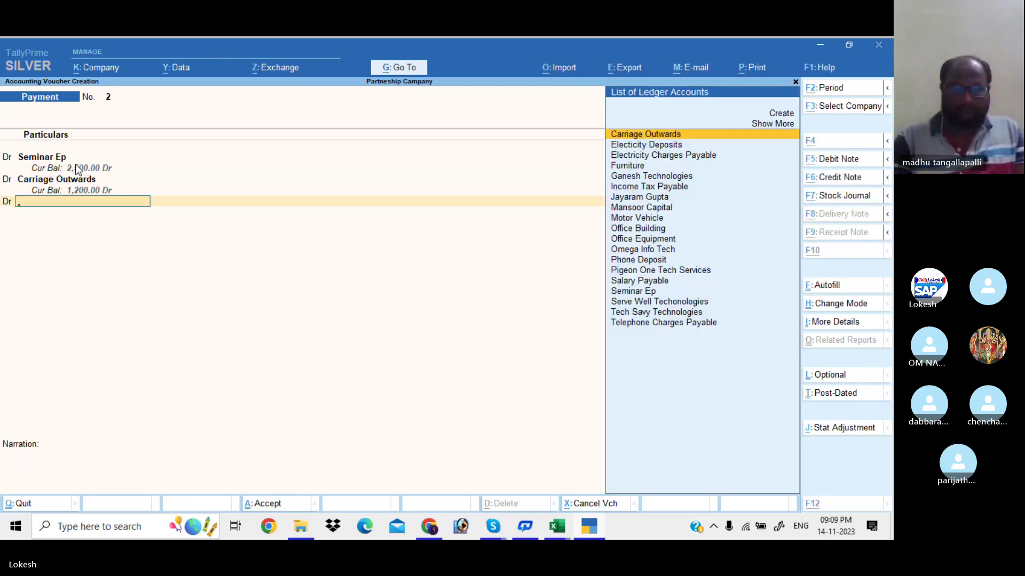
key("alt+c")
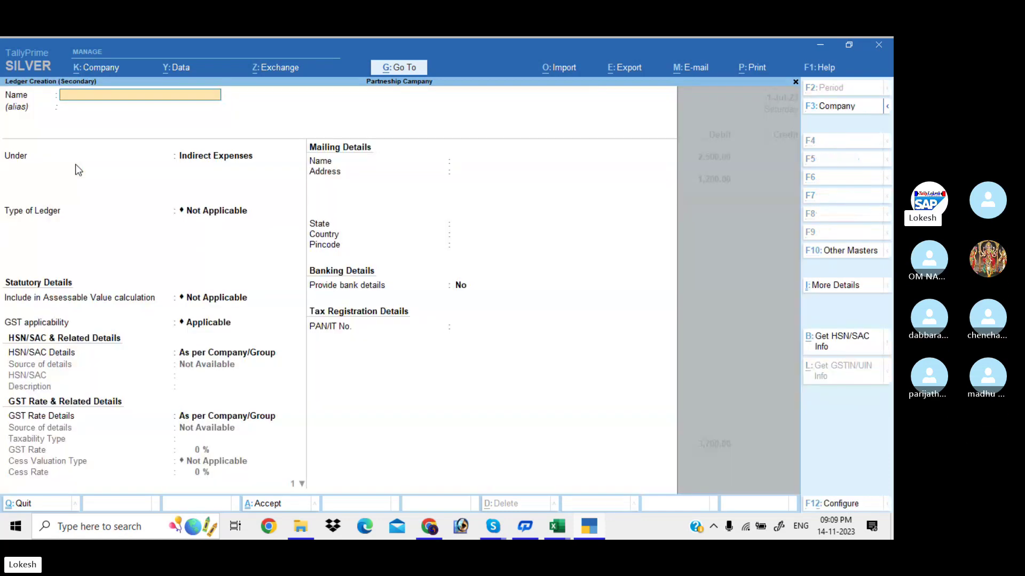
type("Carriage")
type(" Outw")
key("BackSpace")
key("BackSpace")
key("BackSpace")
key("BackSpace")
type("iage Inwards")
key("Return")
type("Dir")
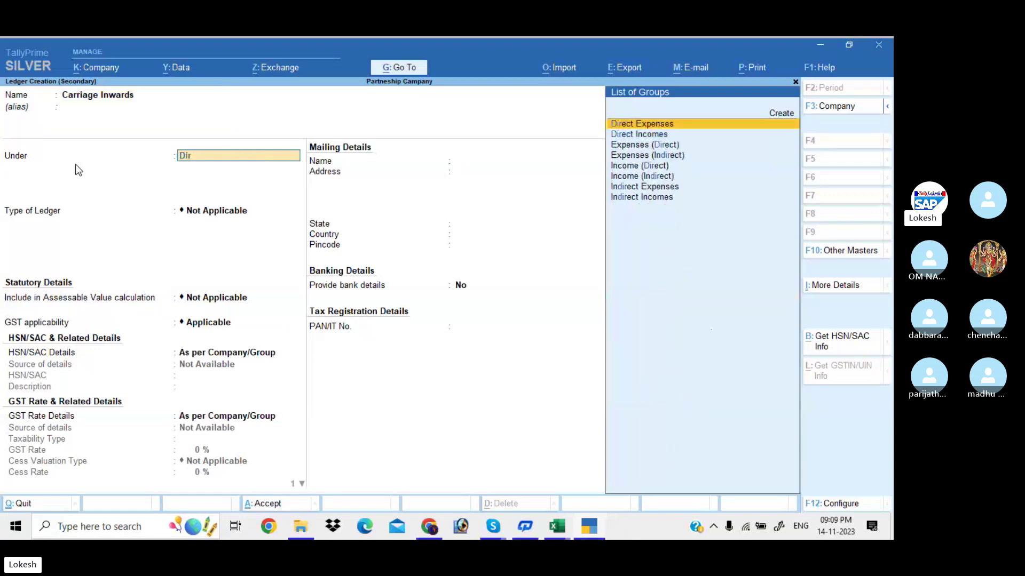
key("Return")
key("Return")
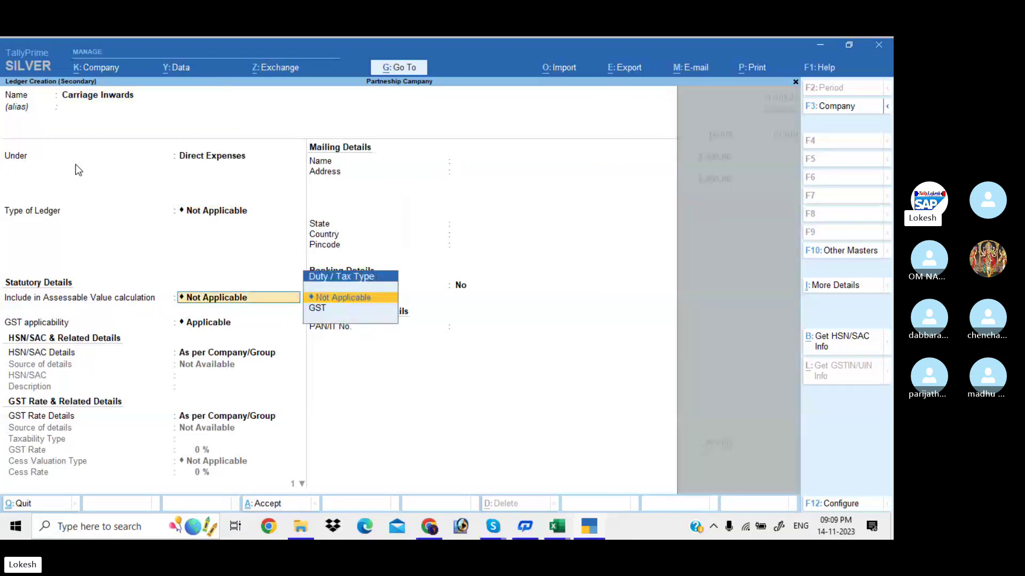
key("ctrl+a")
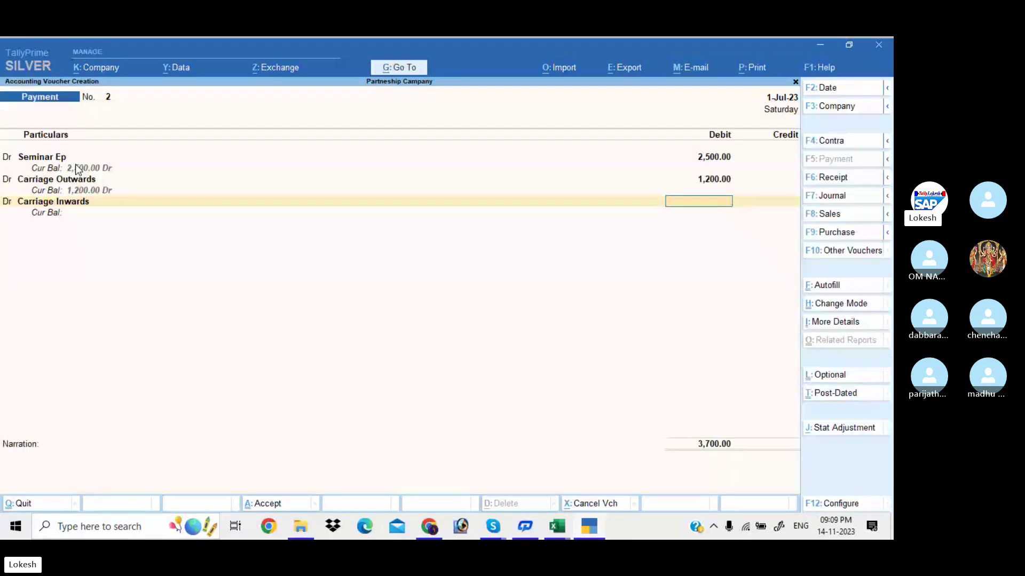
Debit Carriage Inwards 1,000 and credit Cash 4,700 to complete Payment voucher 2.
type("1000")
key("Return")
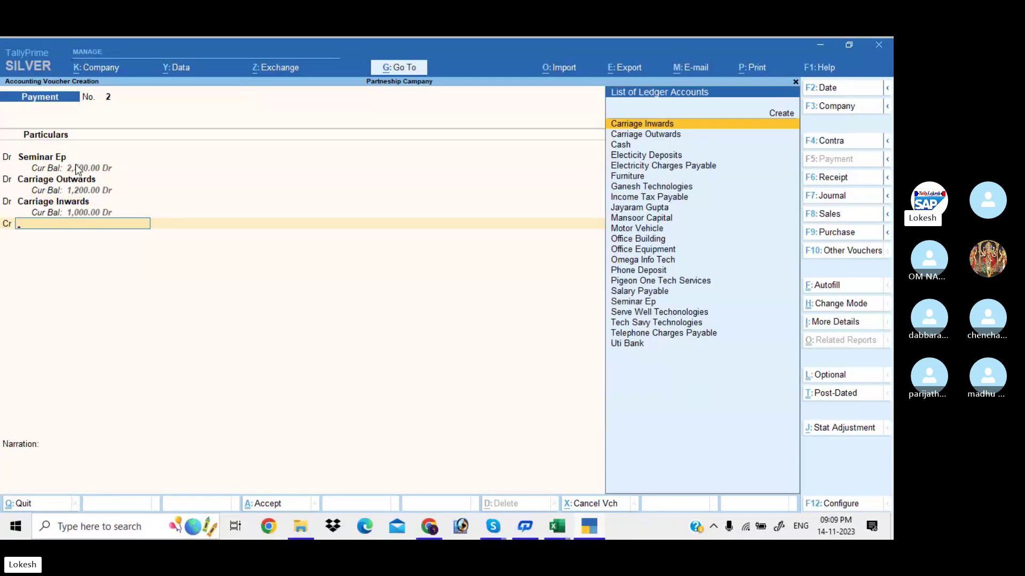
key("Down")
key("Down")
key("Return")
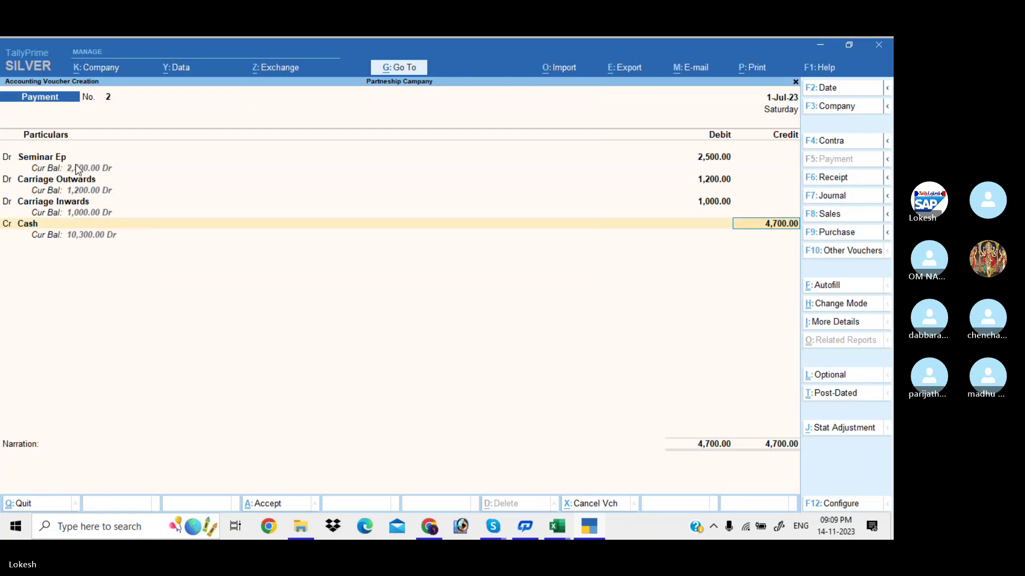
key("Return")
key("Return")
key("Return")
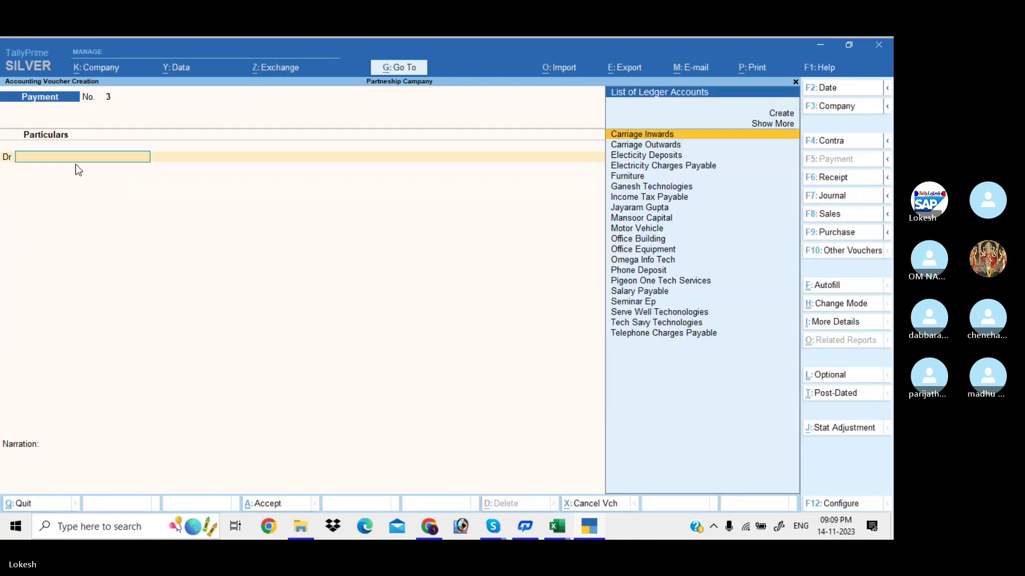
Debit Telephone Charges Payable 3,000 on Payment voucher 3.
type("Te")
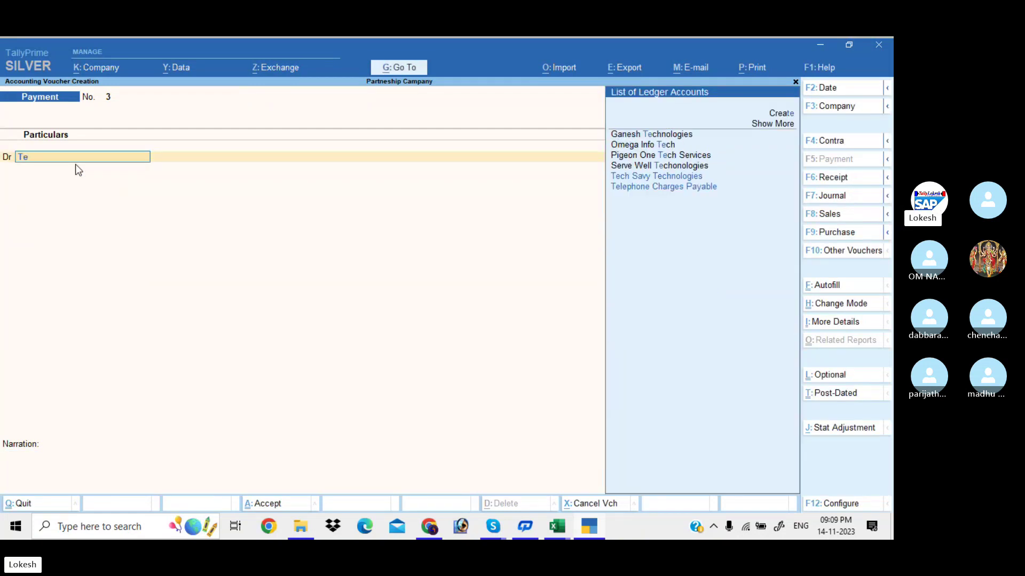
key("Down")
key("Down")
key("Down")
key("Down")
key("Down")
key("Return")
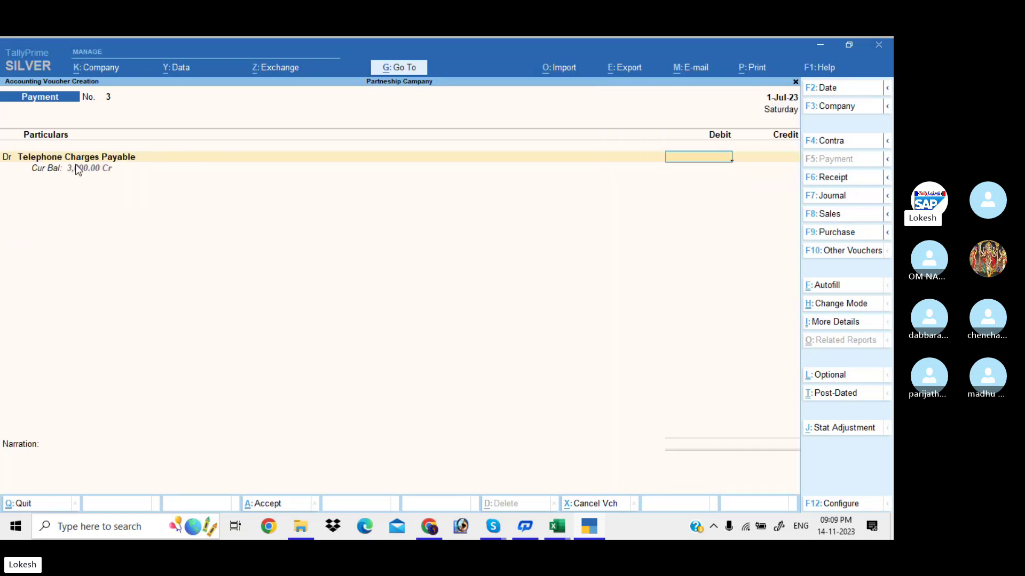
type("3000")
key("Return")
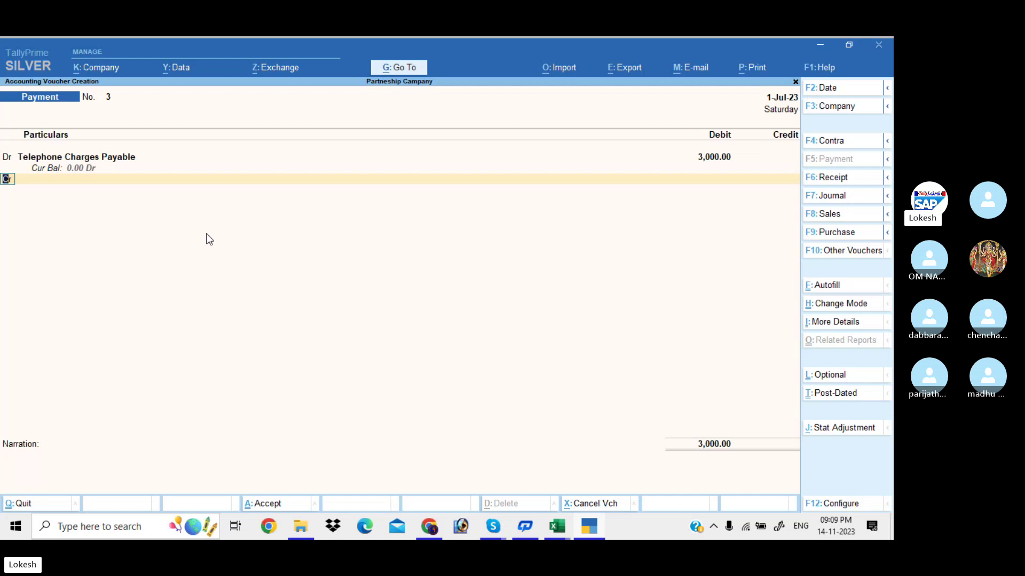
Add a second debit line of 2,500 to Electricity Charges Payable.
key("d")
key("Return")
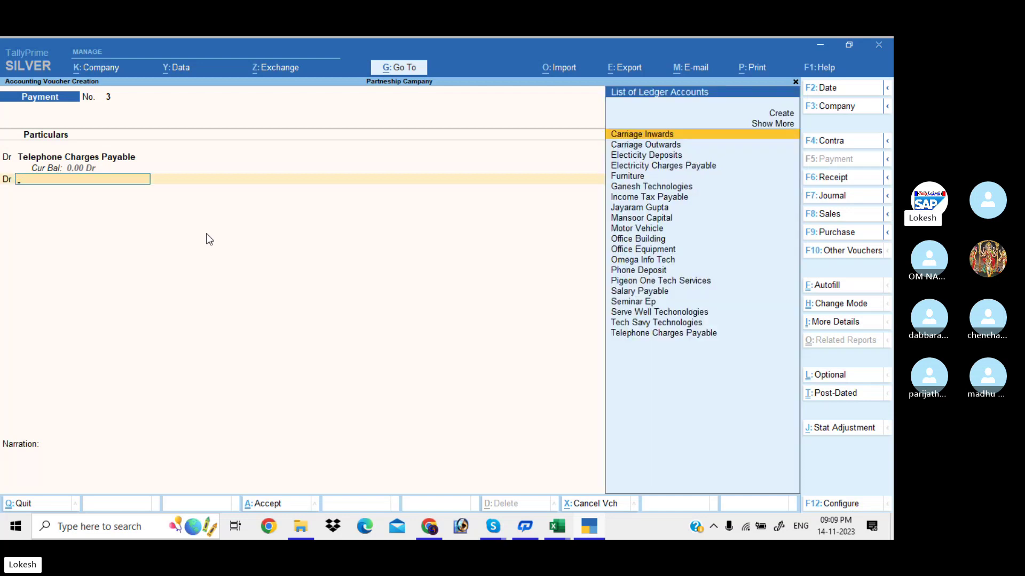
type("El")
key("Down")
key("Return")
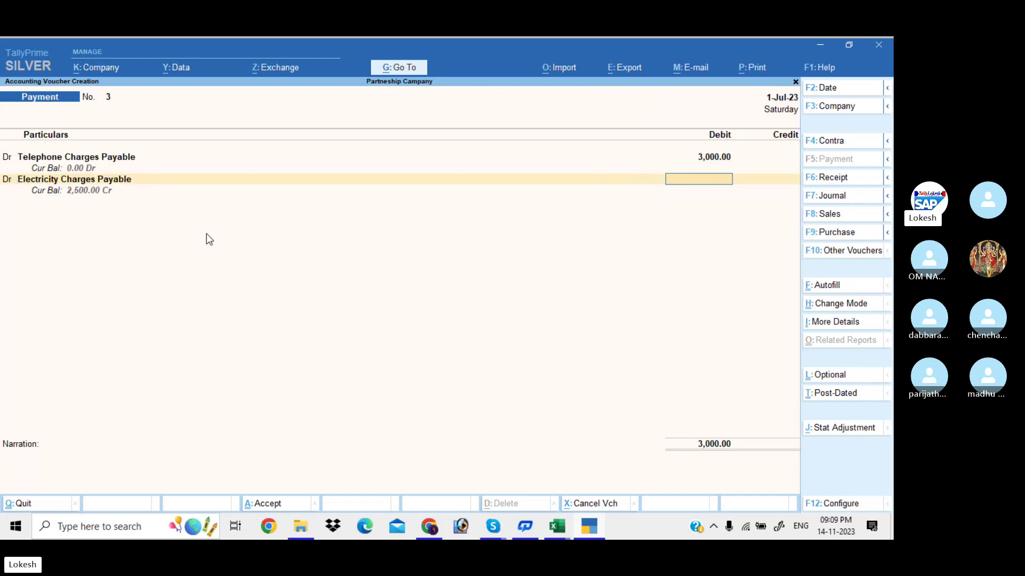
type("2500")
key("Return")
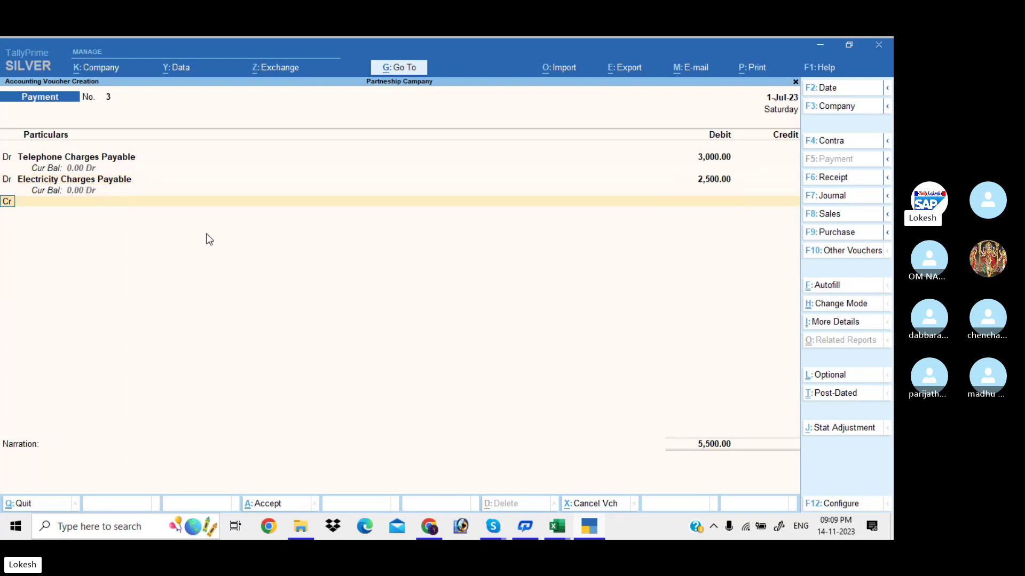
Credit Uti Bank 5,500 and accept the voucher.
key("Return")
type("u")
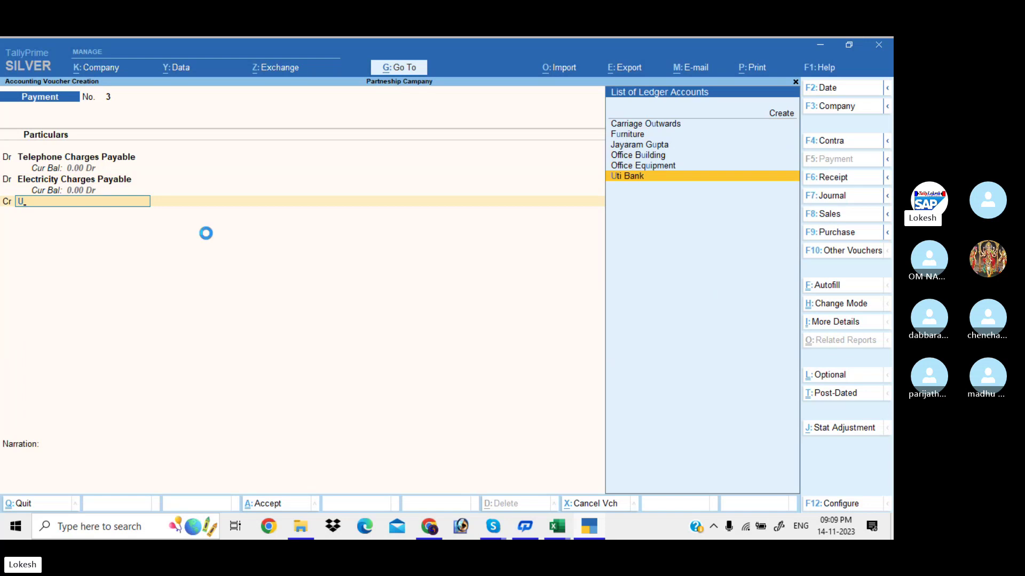
key("Return")
key("Return")
key("Return")
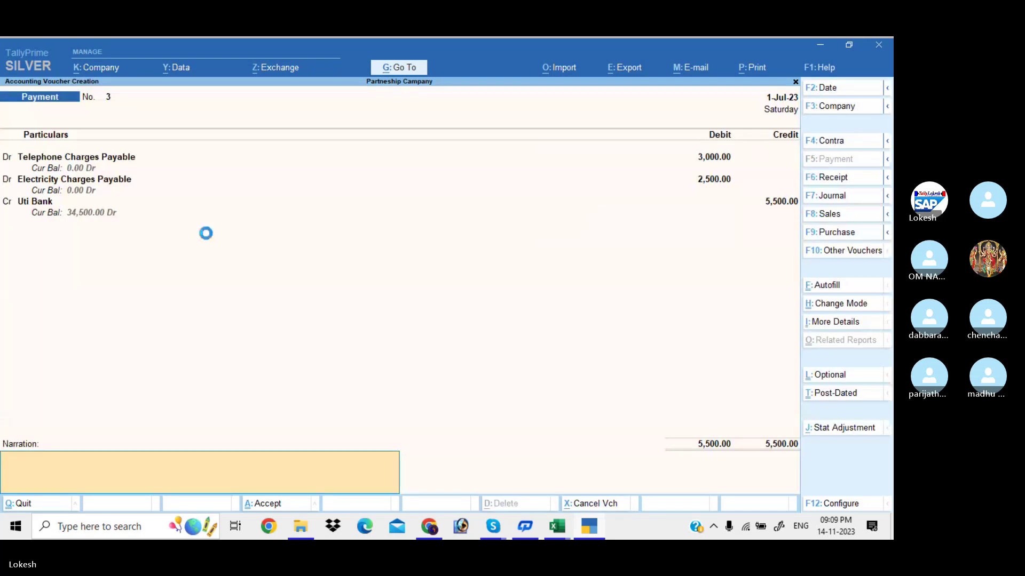
key("Return")
key("Return")
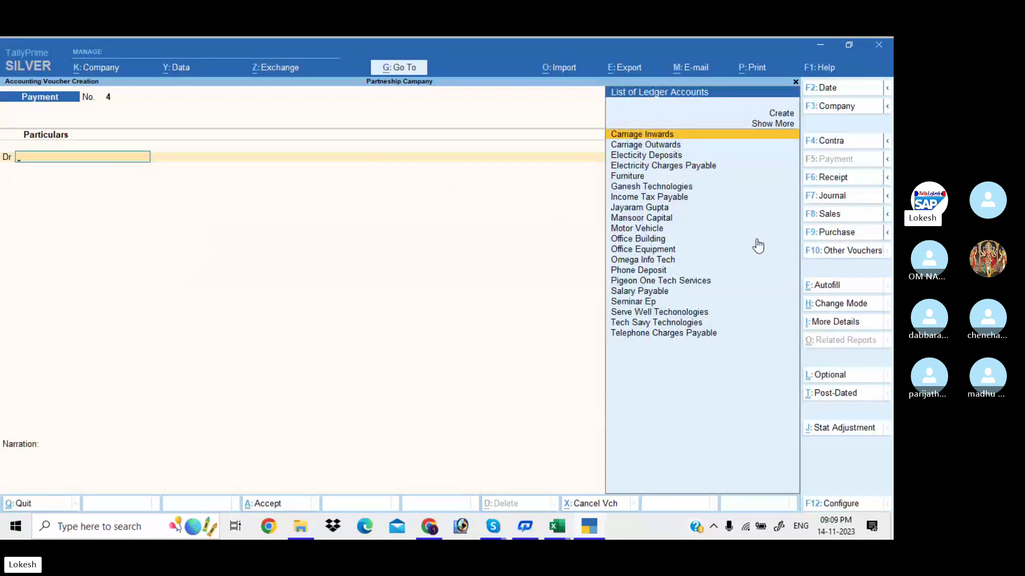
Start a Sales voucher with Ganesh Technologies as the party, skipping dispatch details.
left_click(843, 219)
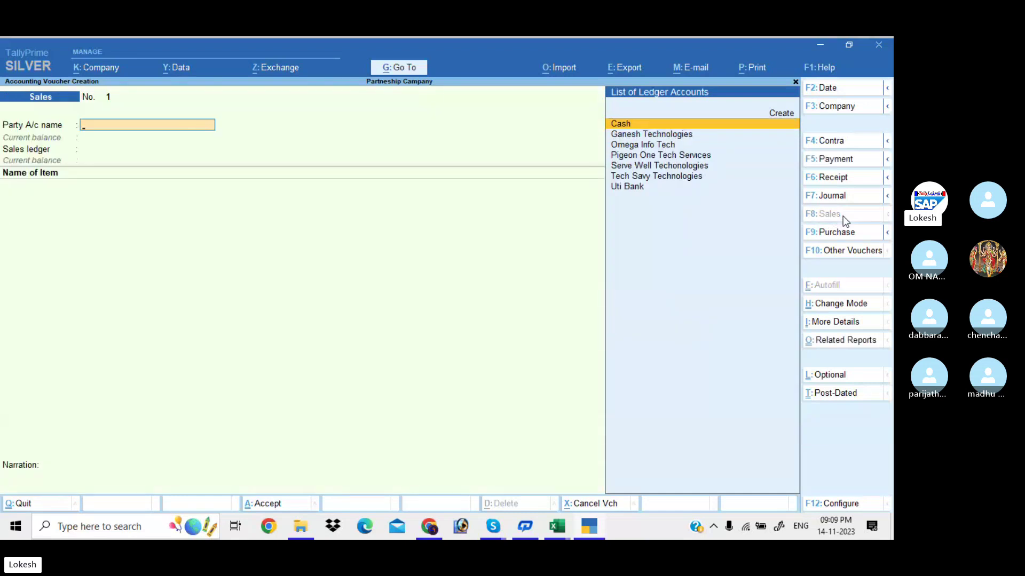
type("te")
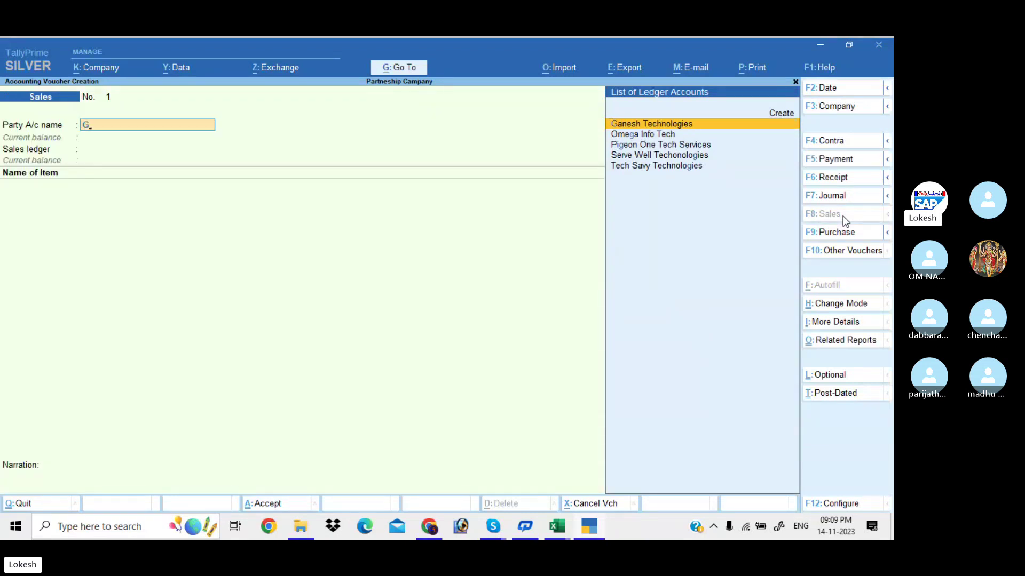
key("Return")
key("Return")
key("Return")
key("Return")
key("Return")
key("Return")
key("Return")
key("Return")
key("Return")
key("Return")
key("Return")
key("Return")
key("Return")
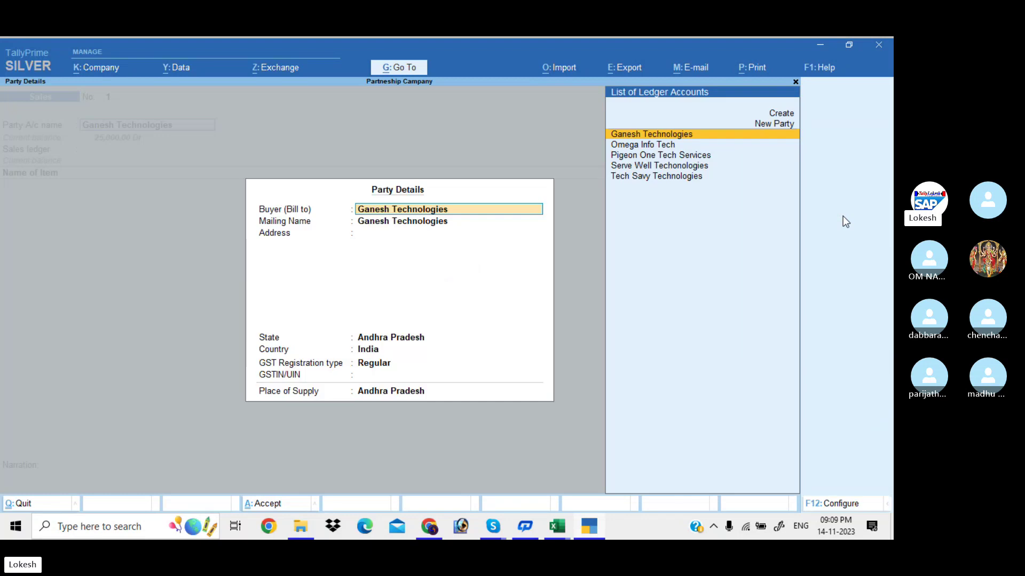
key("Return")
key("Return")
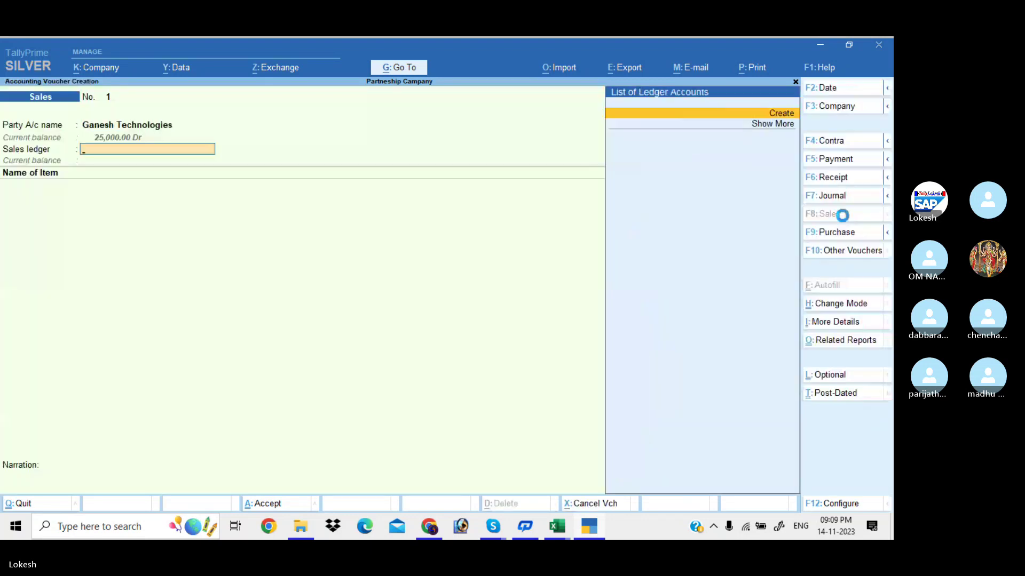
Create a 'Sales' ledger under Sales Accounts with supply type Goods.
key("alt+c")
type("S")
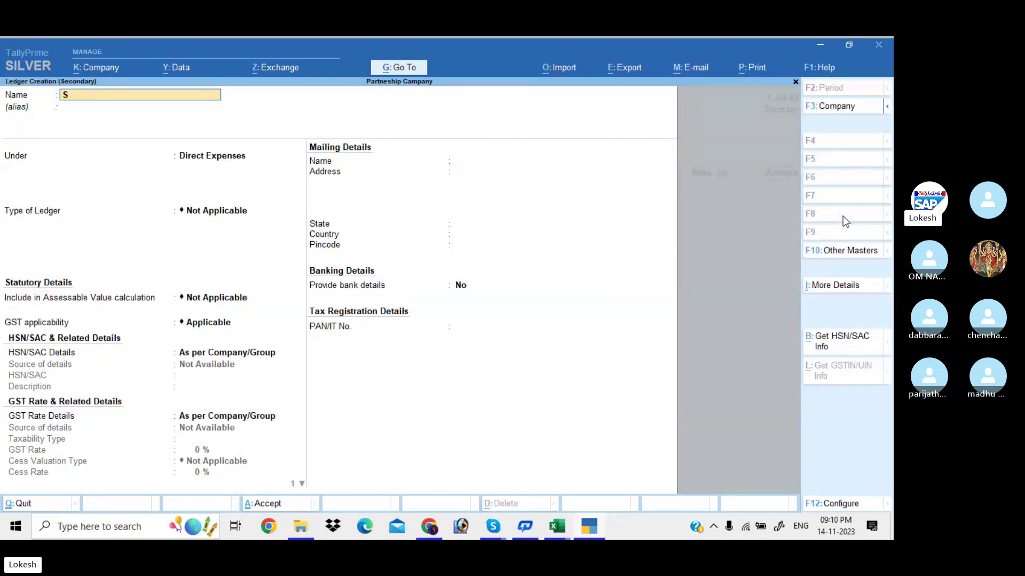
type("ales")
key("Return")
key("Return")
type("Sa")
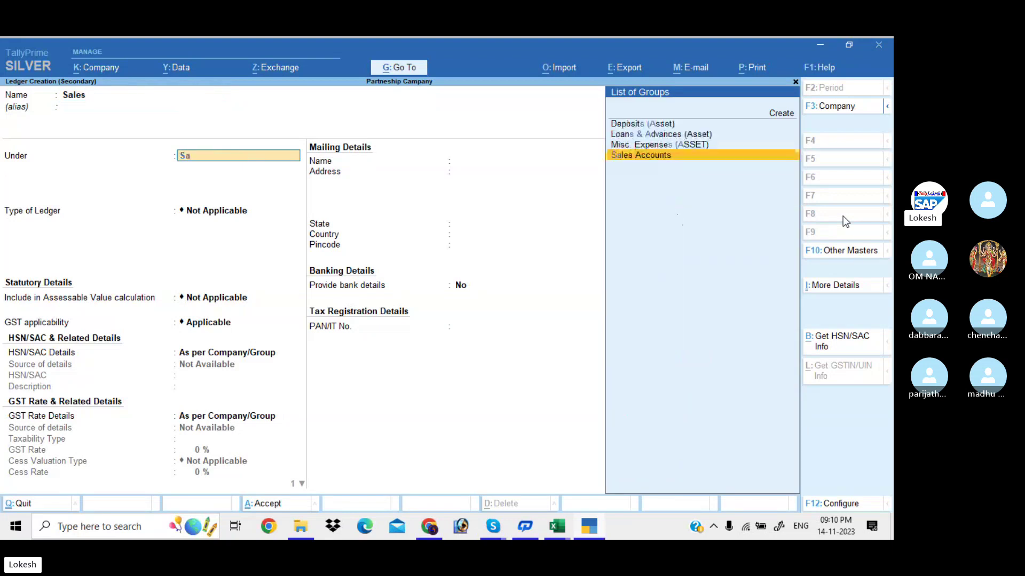
key("Return")
key("Return")
key("Return")
key("Return")
key("Return")
key("Return")
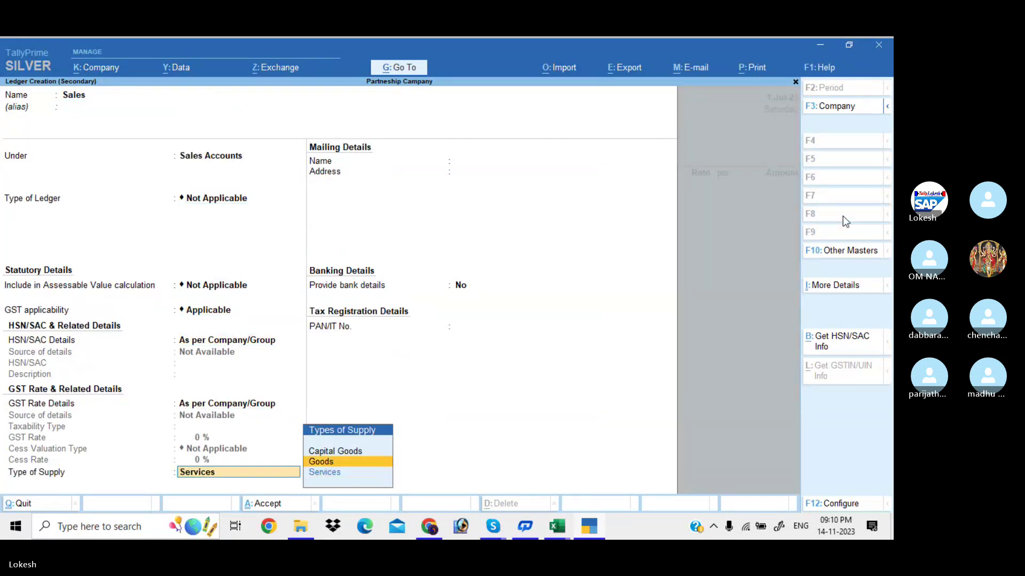
key("Return")
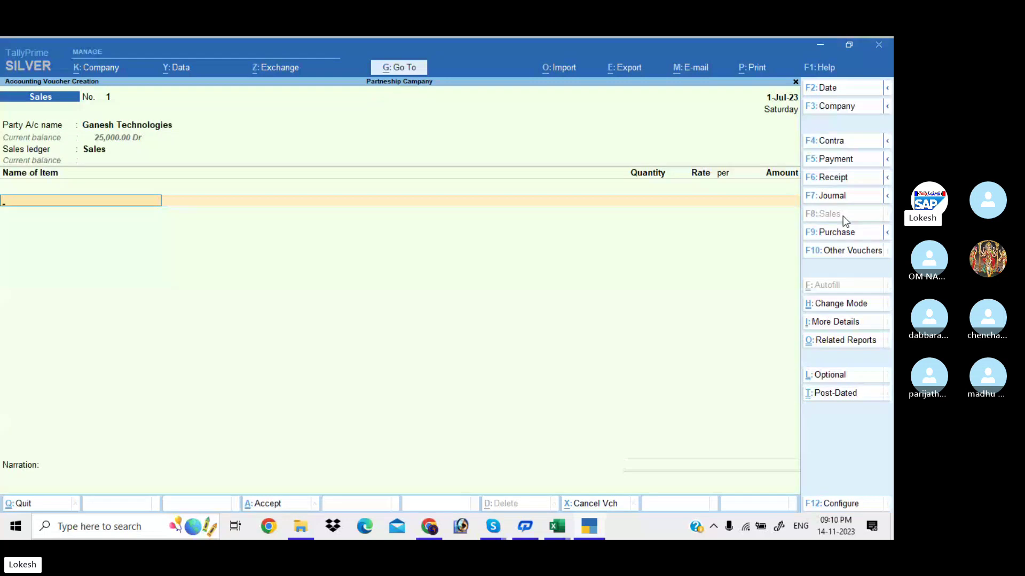
Add 6 Processors at a rate of 7,000.
type("Pr")
key("Down")
key("Down")
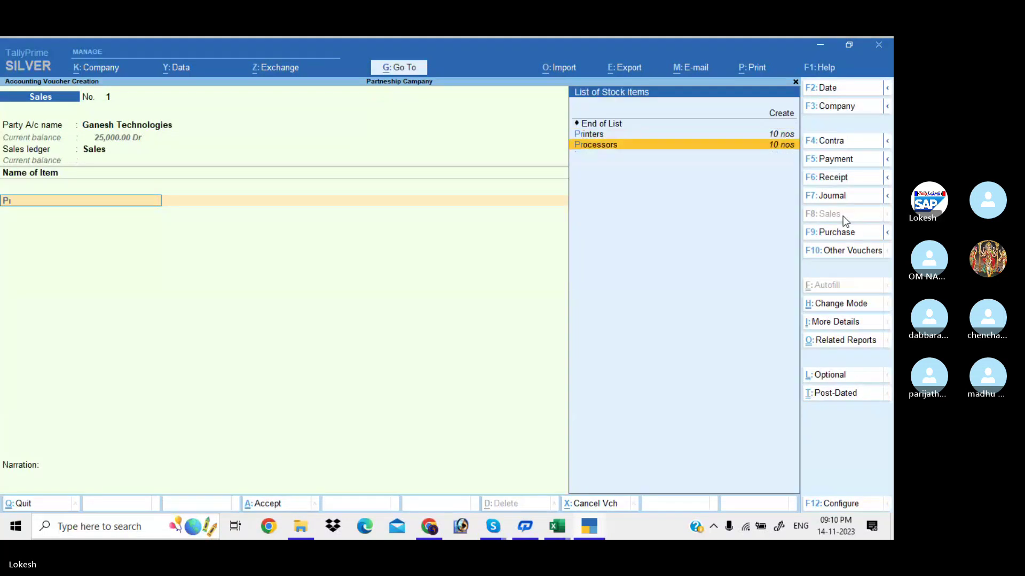
key("Return")
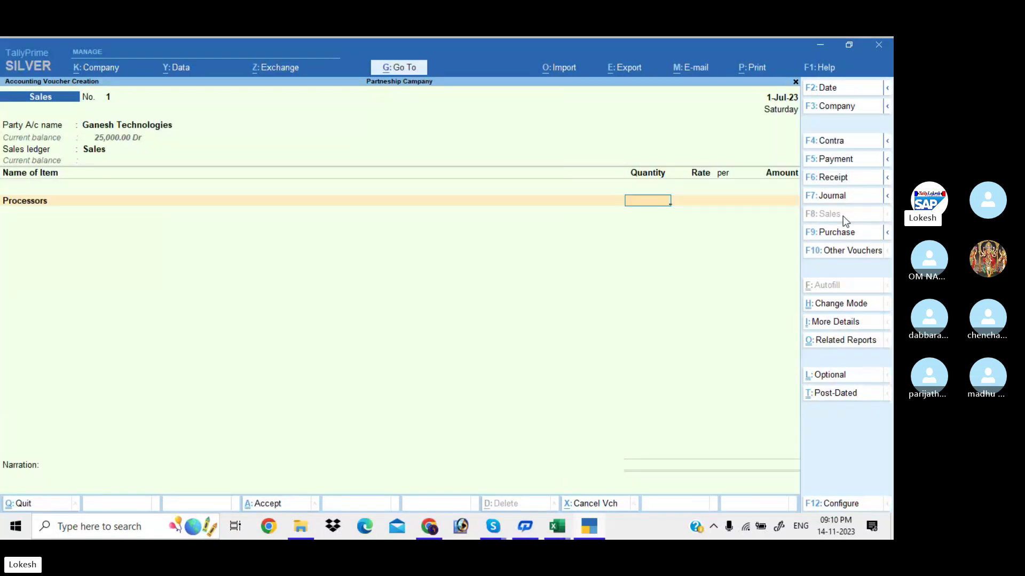
type("6")
key("Return")
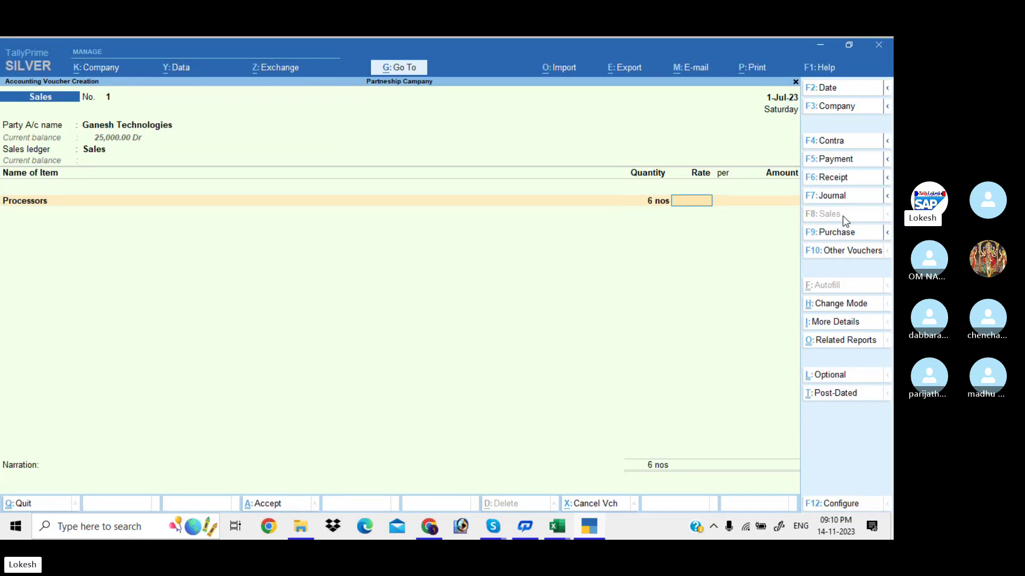
type("7000")
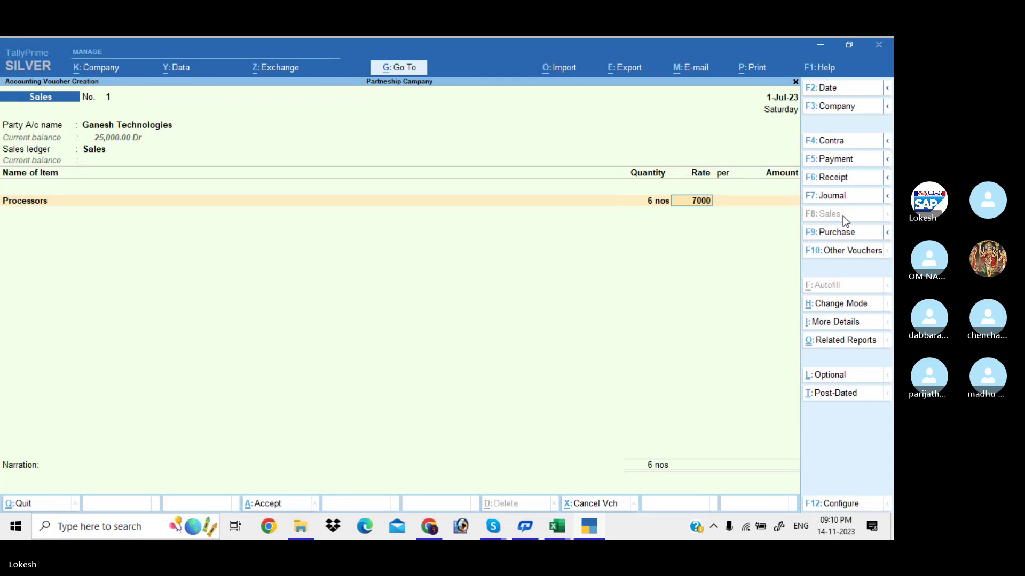
key("Return")
key("Return")
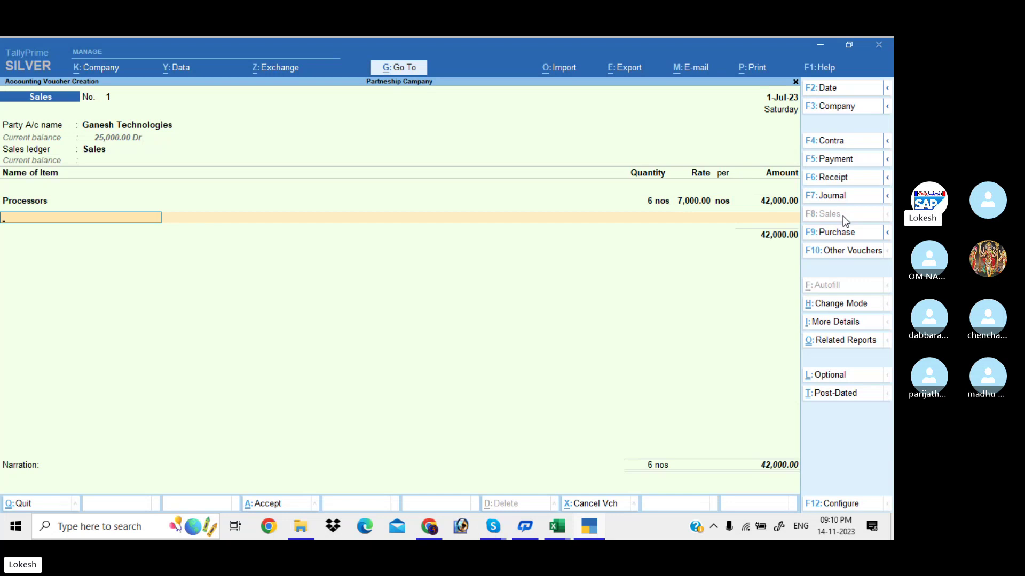
Add 5 Ups at a rate of 2,500.
type("u")
key("Return")
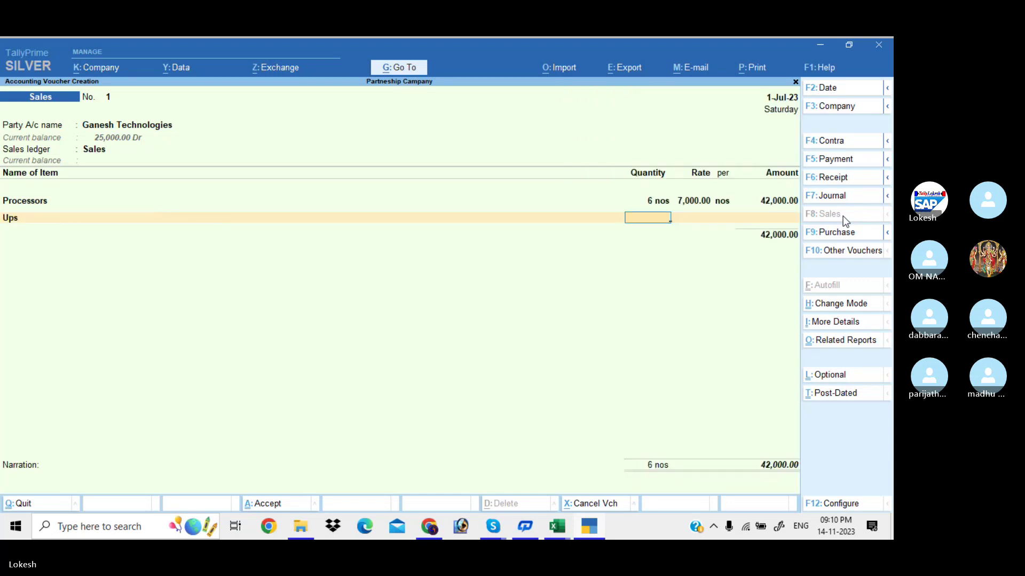
type("5")
key("Return")
type("2500")
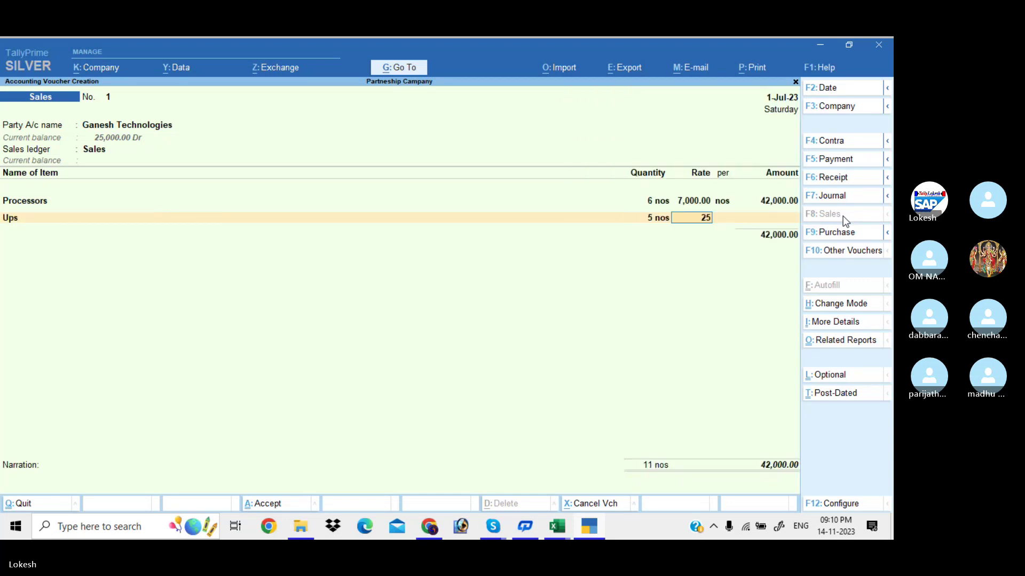
key("Return")
key("Return")
key("Return")
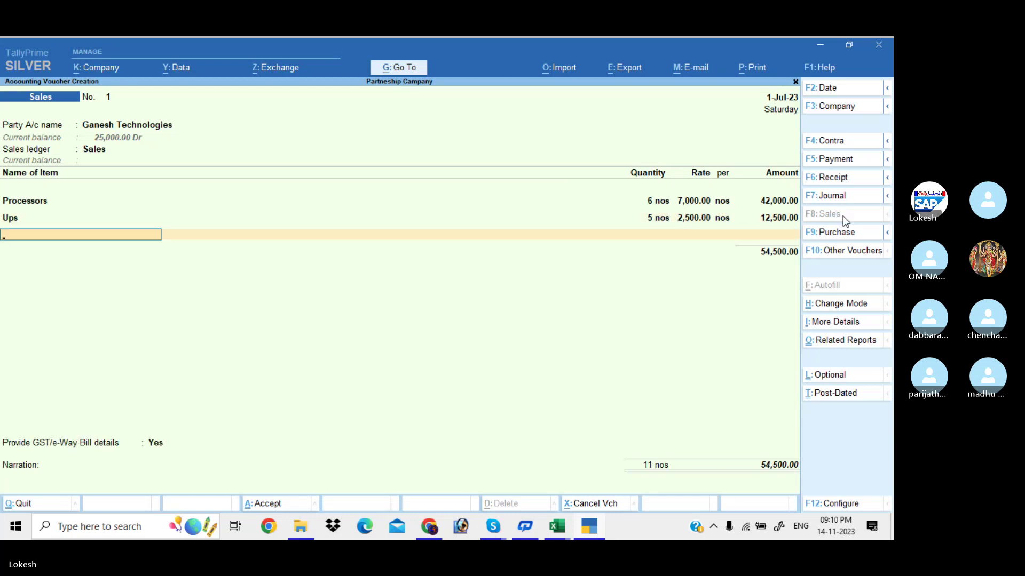
Add 5 Printers at a rate of 6,500, bringing the total to 87,000.
type("Pr")
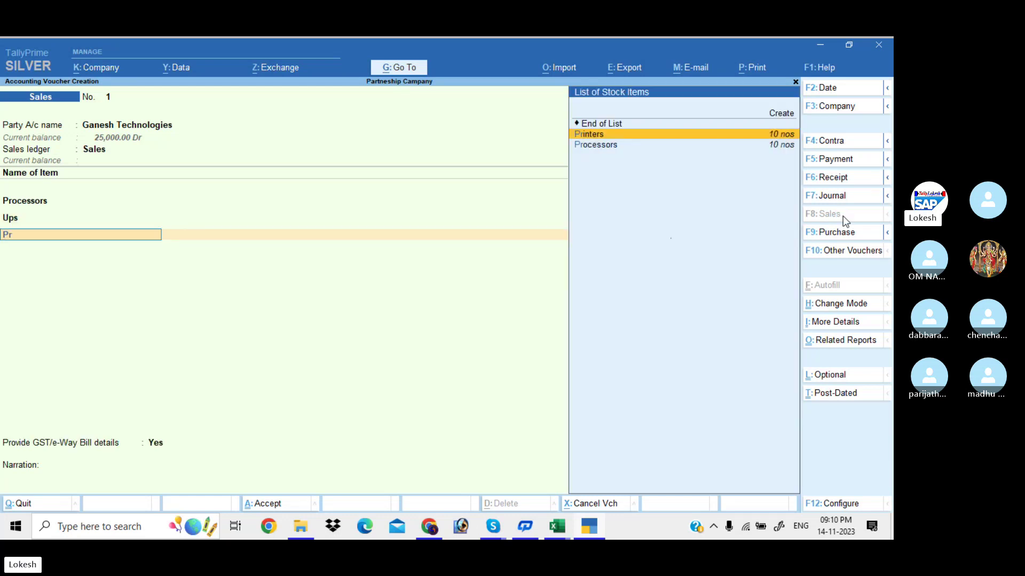
key("Return")
type("5")
key("Return")
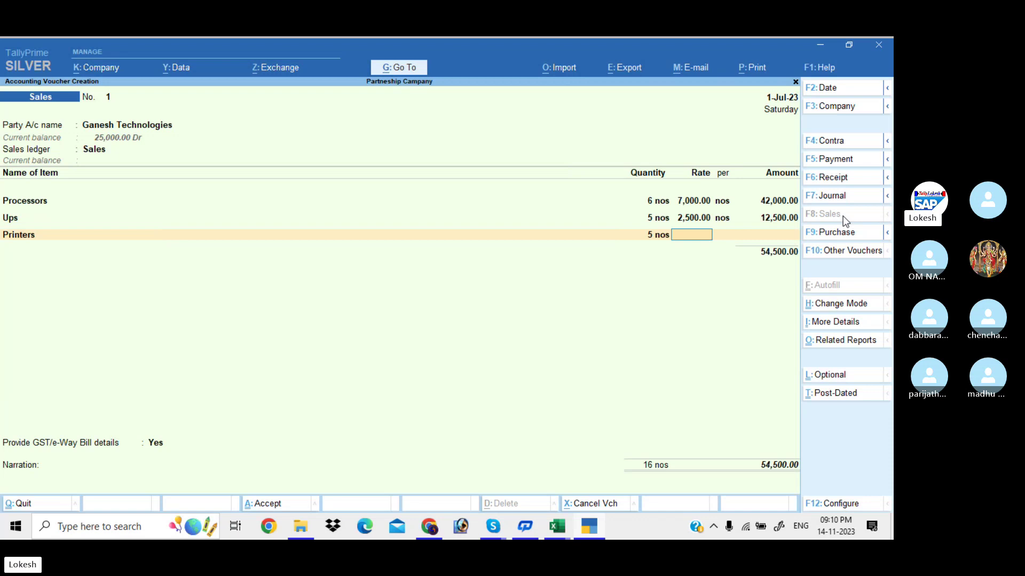
type("6500")
key("Return")
key("Return")
key("Return")
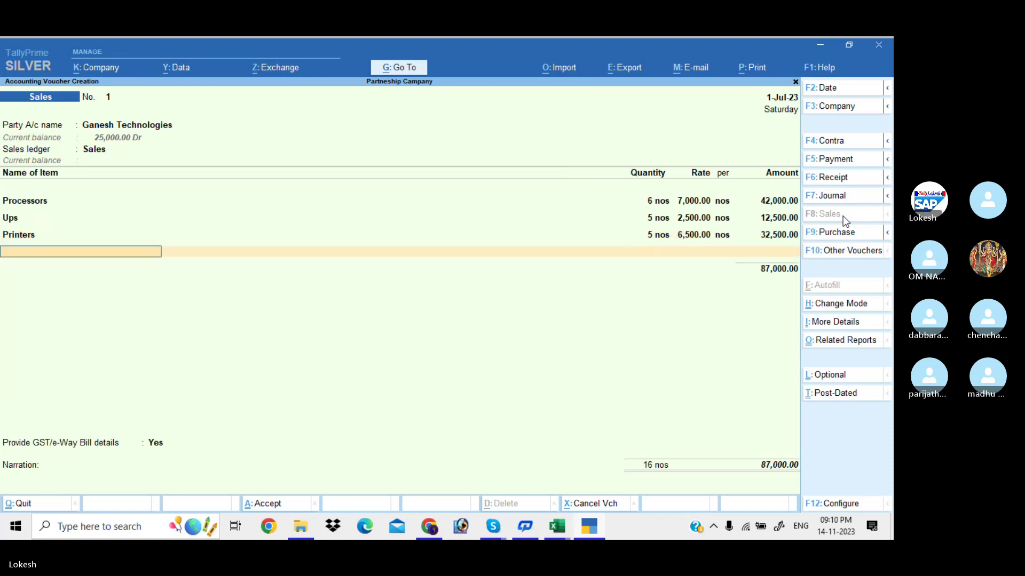
key("Return")
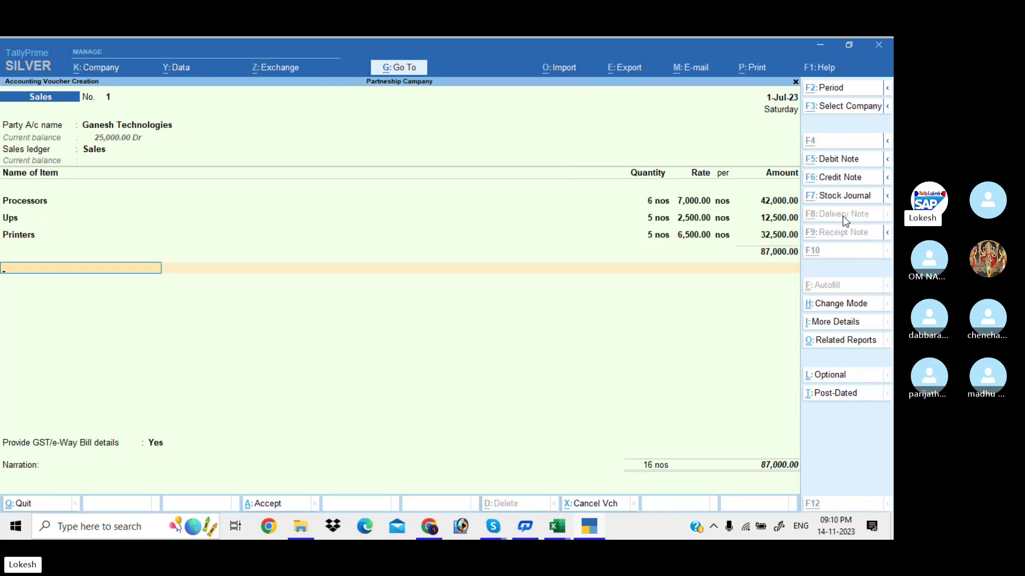
Create a CGST ledger under Duties & Taxes with GST tax type CGST.
key("alt+c")
type("CGST")
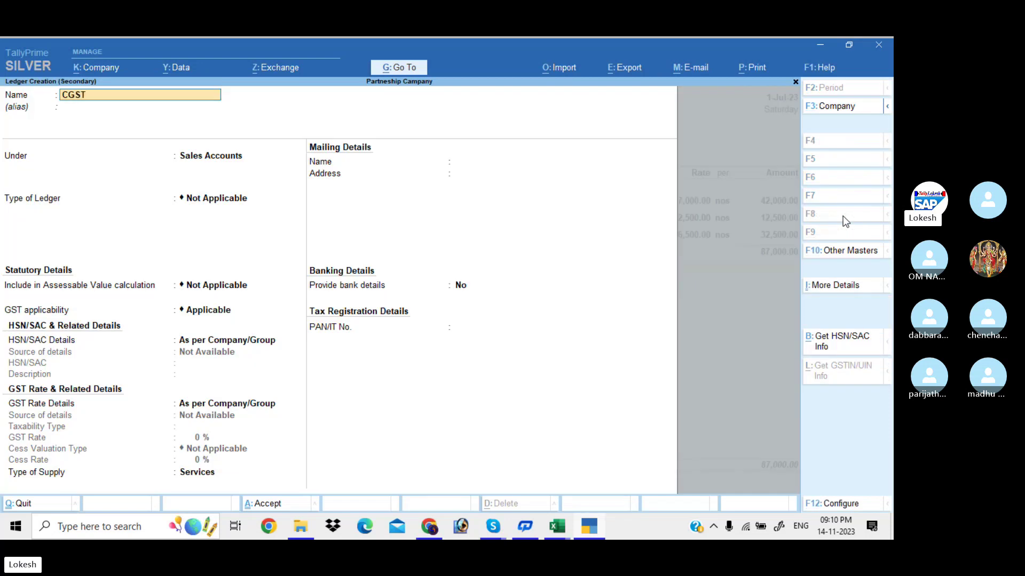
key("Return")
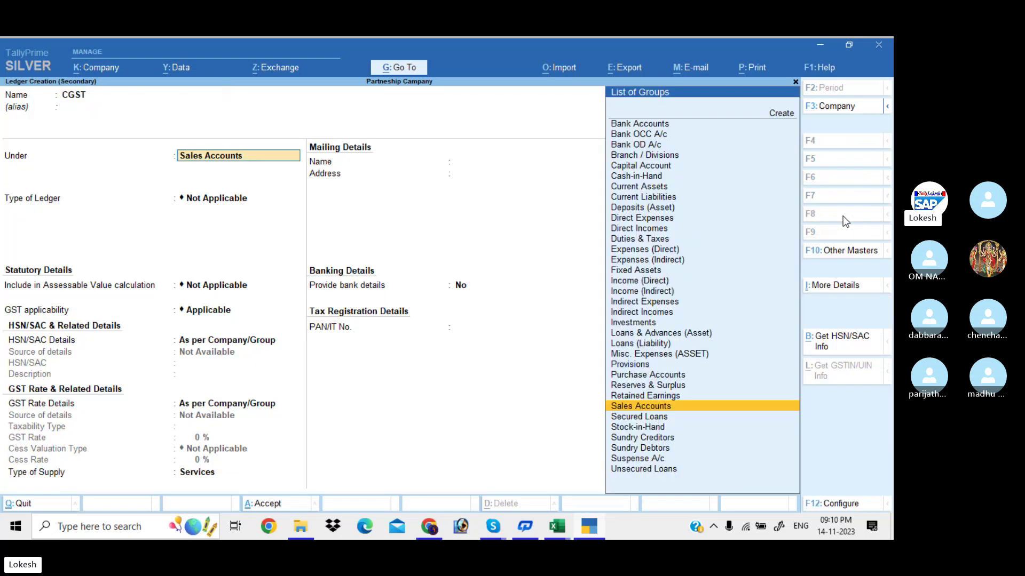
type("du")
key("Return")
key("Up")
key("Return")
key("Down")
key("Down")
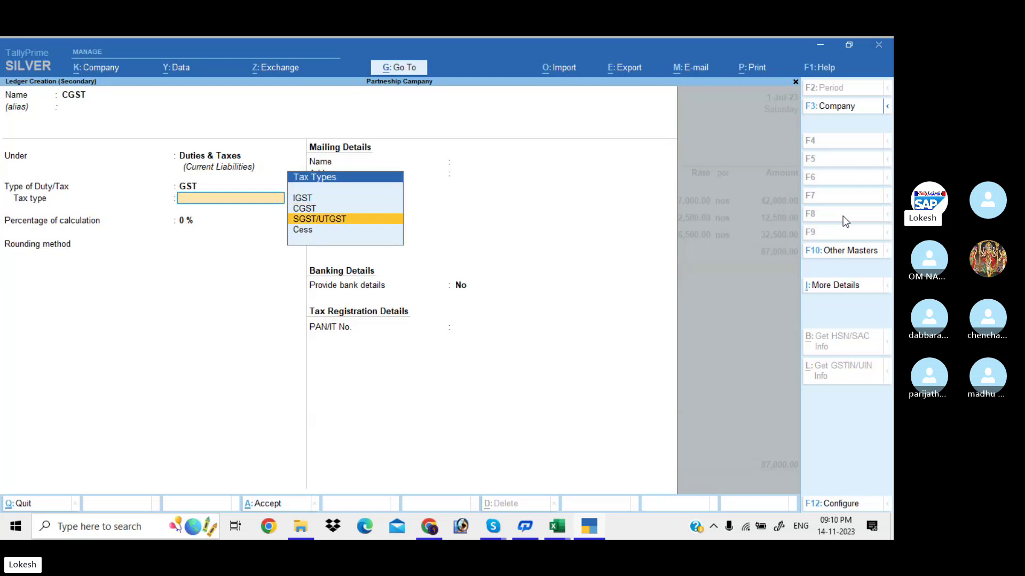
key("Up")
key("Return")
key("Return")
key("Return")
key("Return")
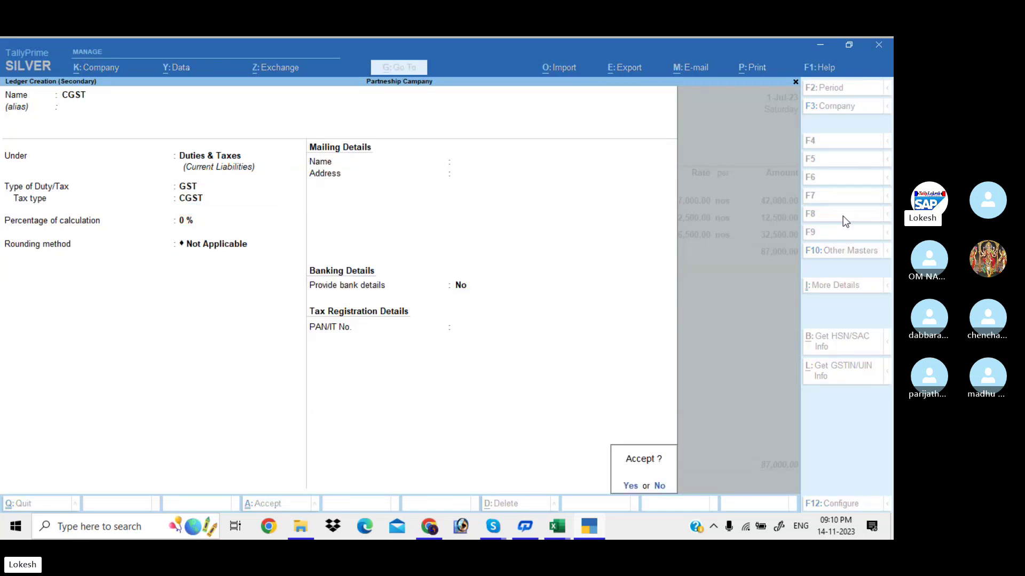
key("Return")
Create an SGST ledger under Duties & Taxes with GST tax type SGST/UTGST.
key("alt+c")
type("SGST")
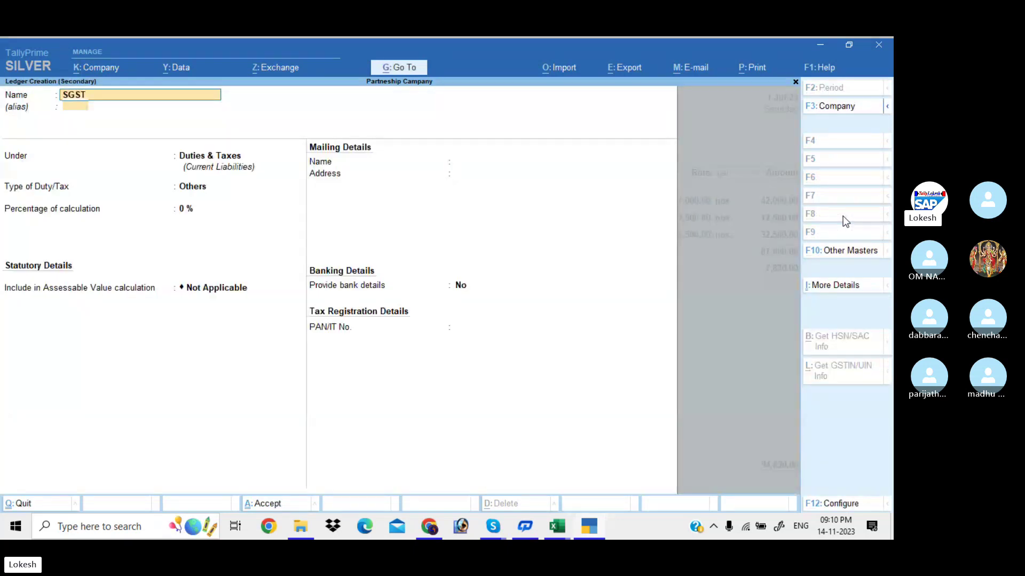
key("Return")
key("Return")
key("Return")
key("Up")
key("Return")
key("Down")
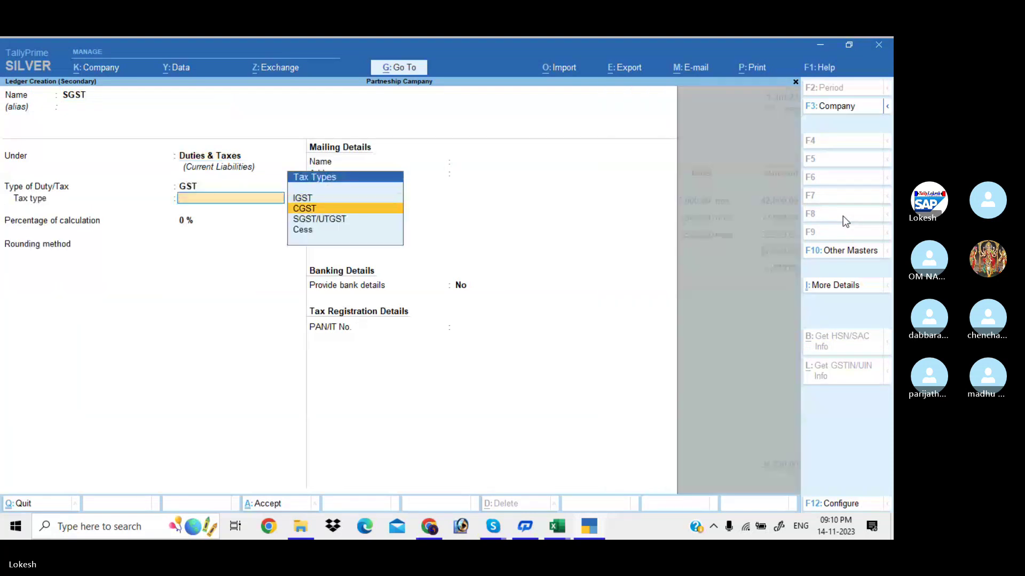
key("Down")
key("Return")
key("Return")
key("Return")
key("Return")
key("Return")
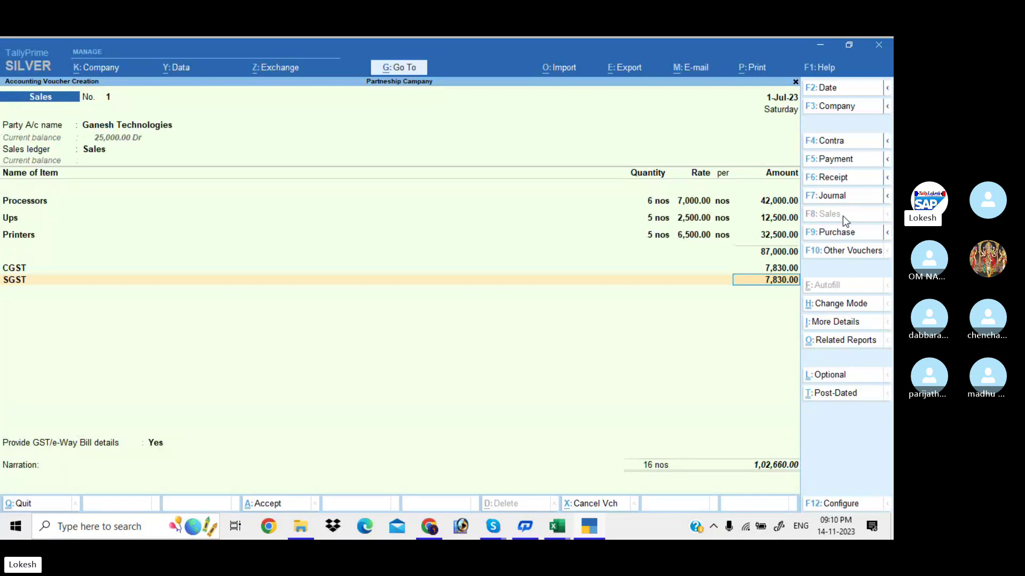
Accept the 7,830 SGST line and save Sales voucher 1 at 1,02,660 without e-Way Bill details.
key("Return")
key("Return")
key("n")
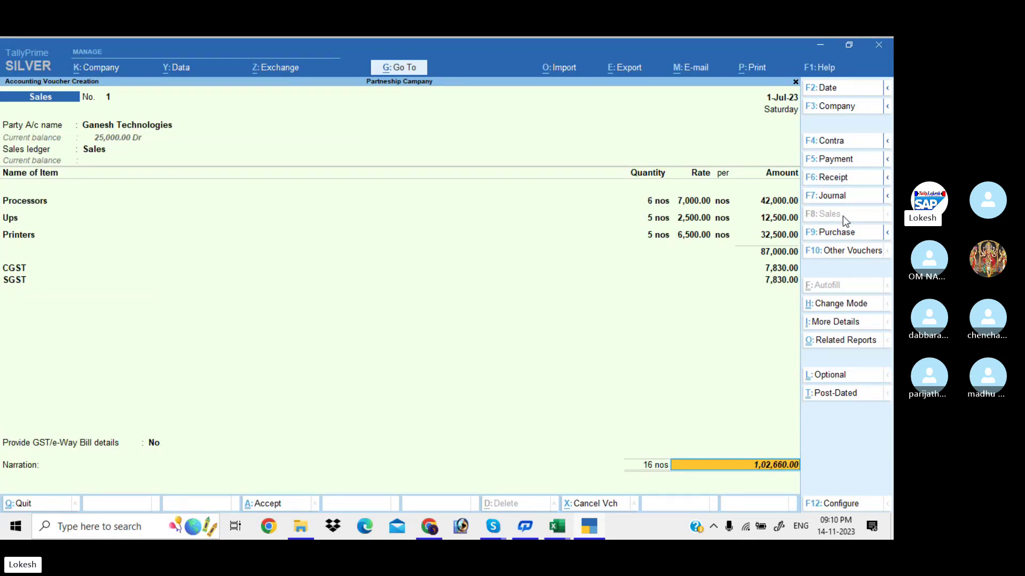
key("Return")
key("Return")
key("Return")
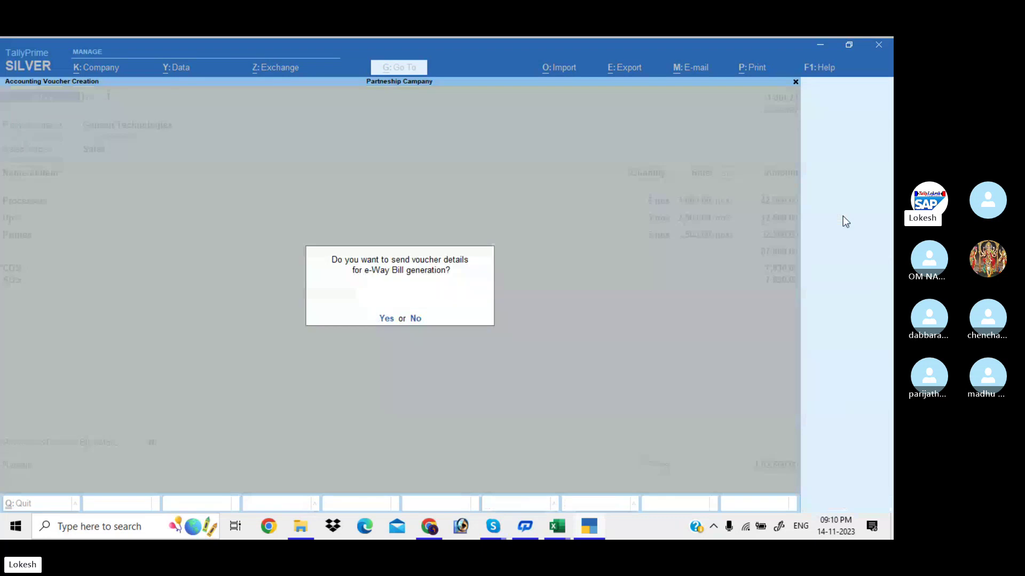
key("n")
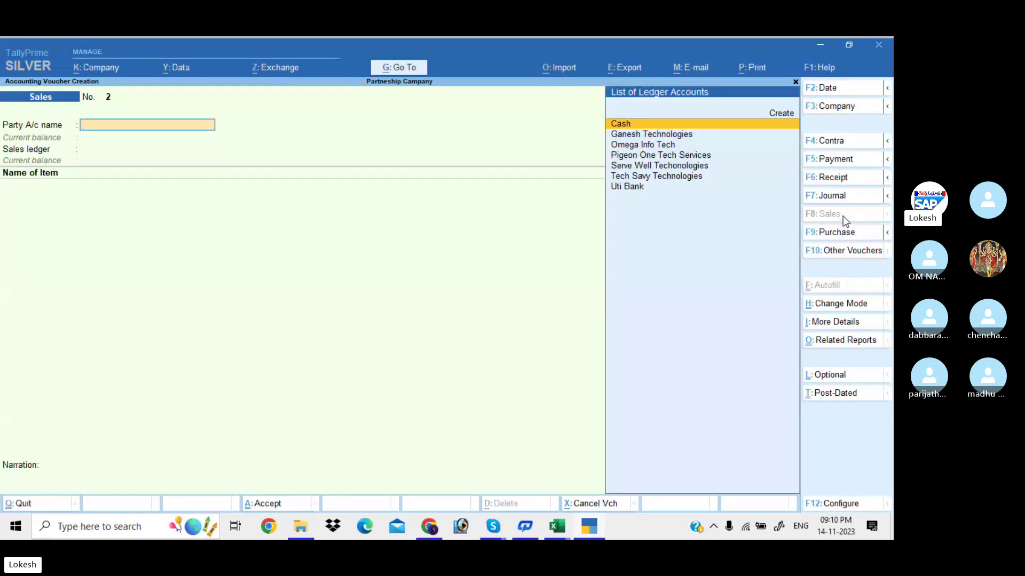
In a Receipt voucher, credit Ganesh Technologies 25,000 and Tech Savy Technologies 40,000.
left_click(847, 178)
type("g")
key("Return")
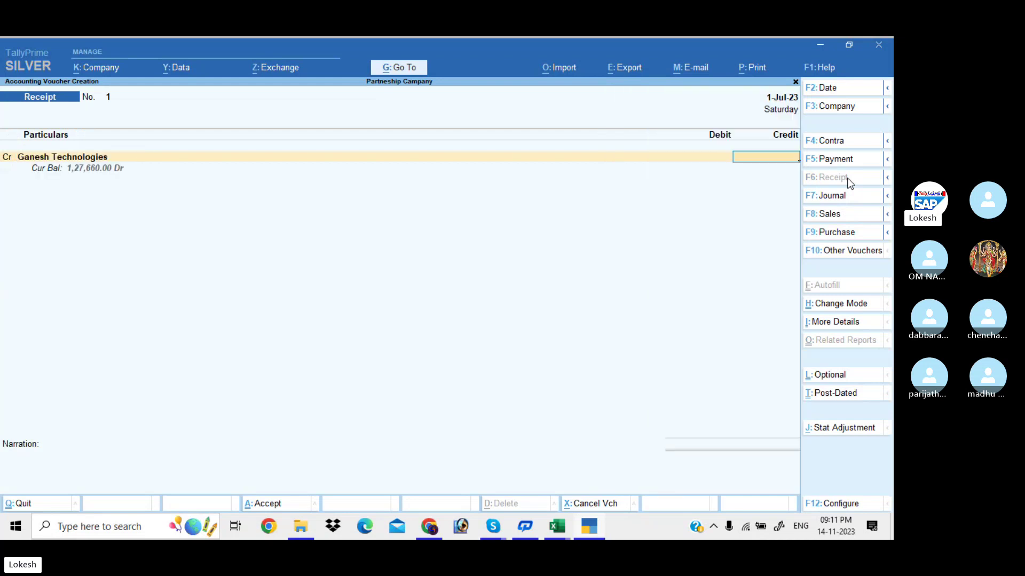
type("25,0")
type("000")
key("Return")
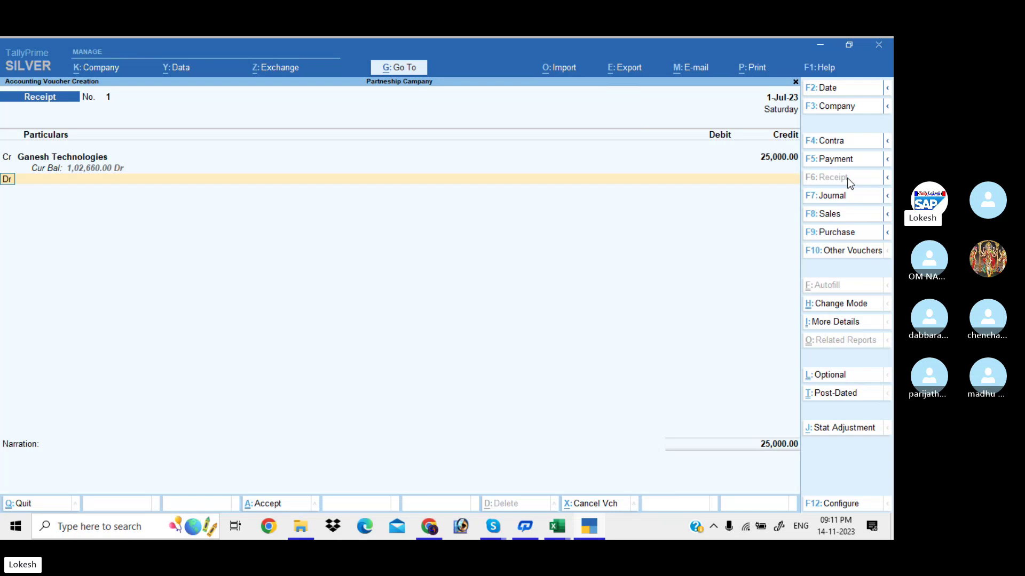
type("c")
key("Return")
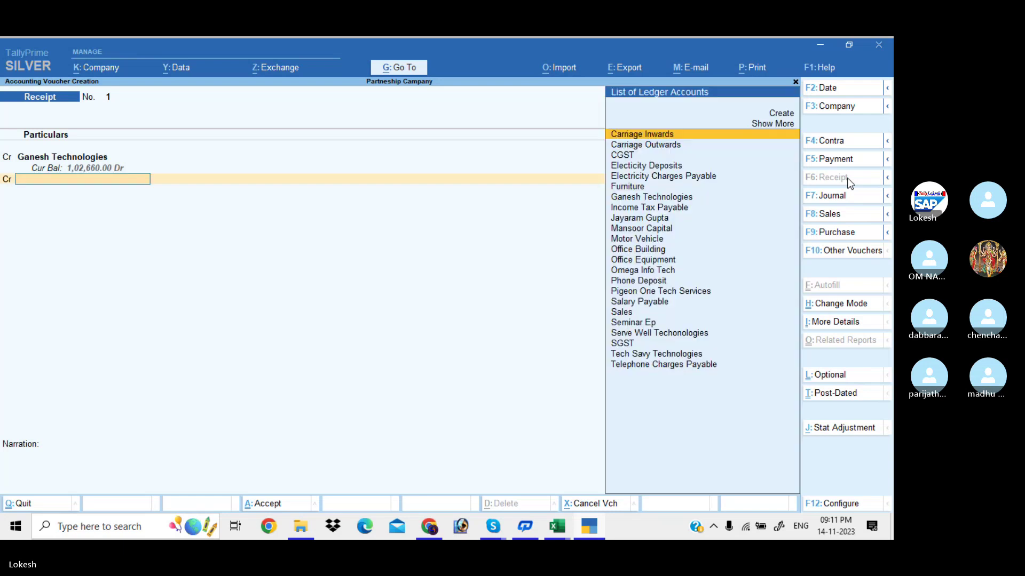
type("te")
key("Return")
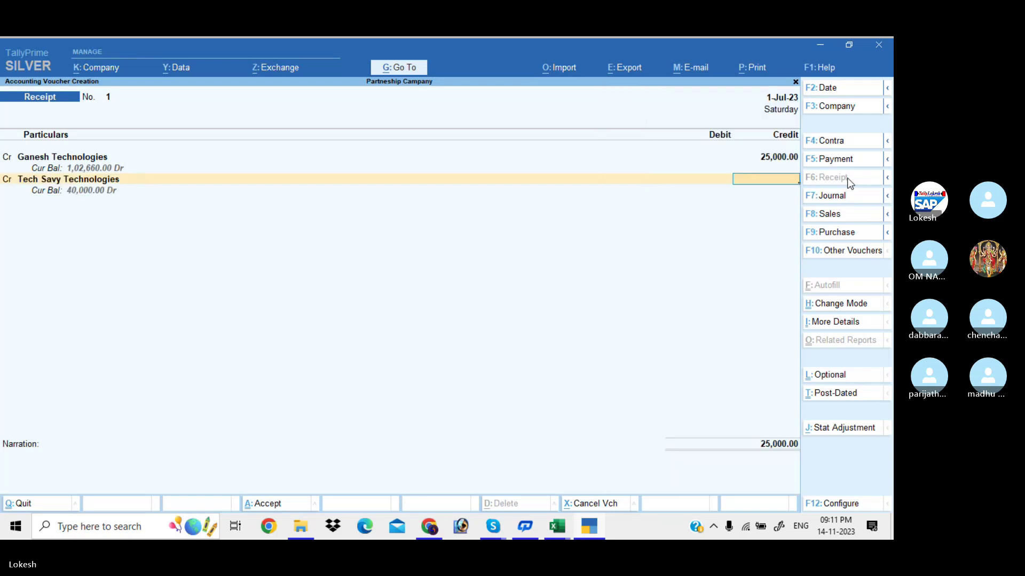
type("40000")
key("Return")
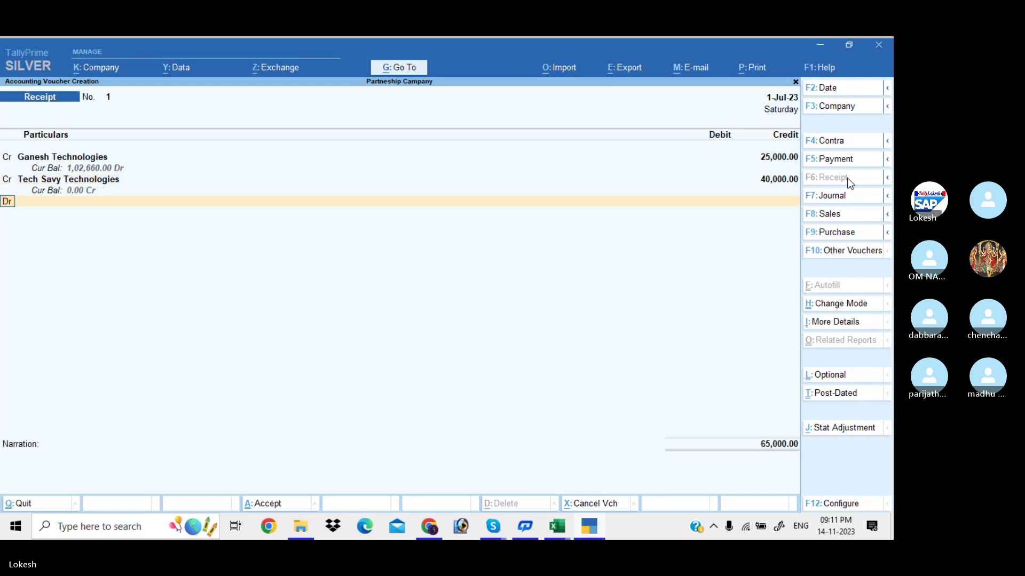
Debit Uti Bank 65,000 with bank allocations, then begin a Purchase voucher.
key("Return")
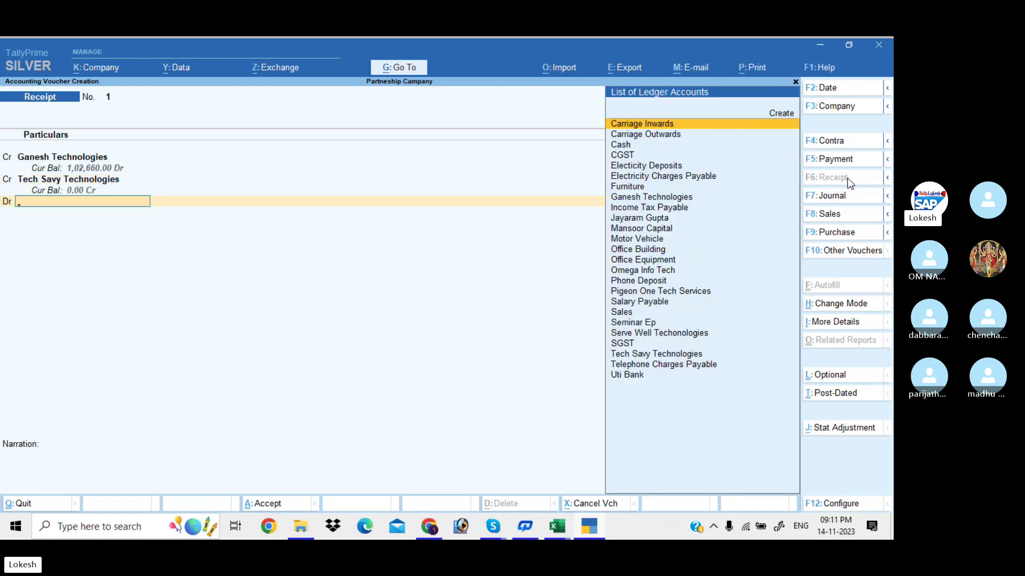
type("uti")
key("Return")
key("Return")
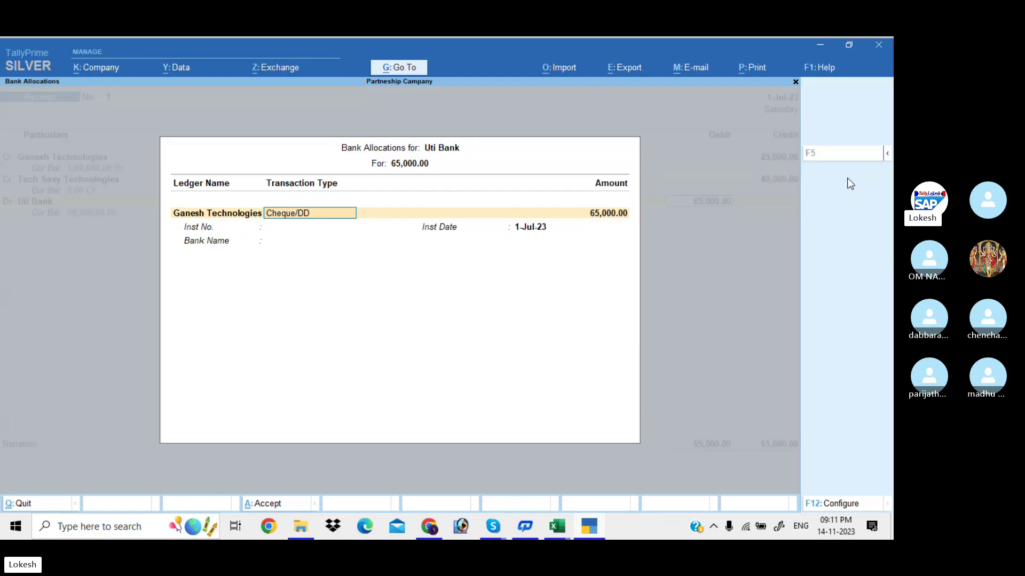
key("Return")
key("Return")
key("Return")
key("Return")
key("Return")
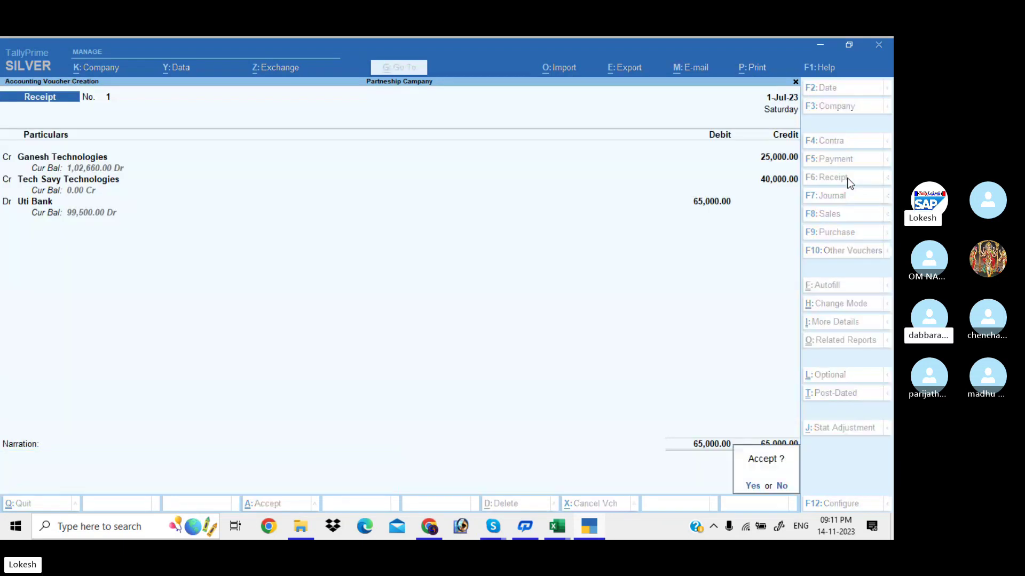
key("Return")
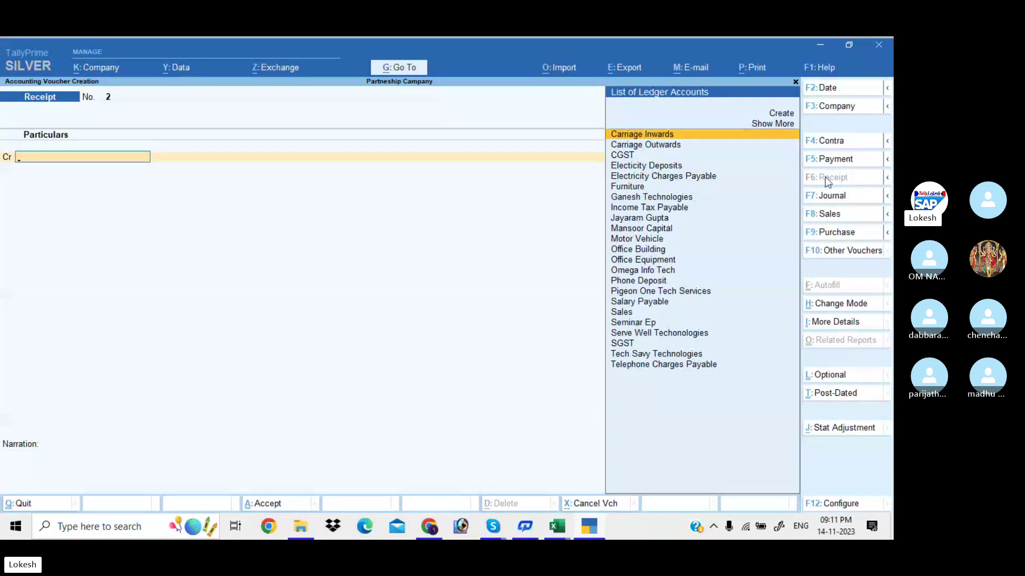
left_click(835, 234)
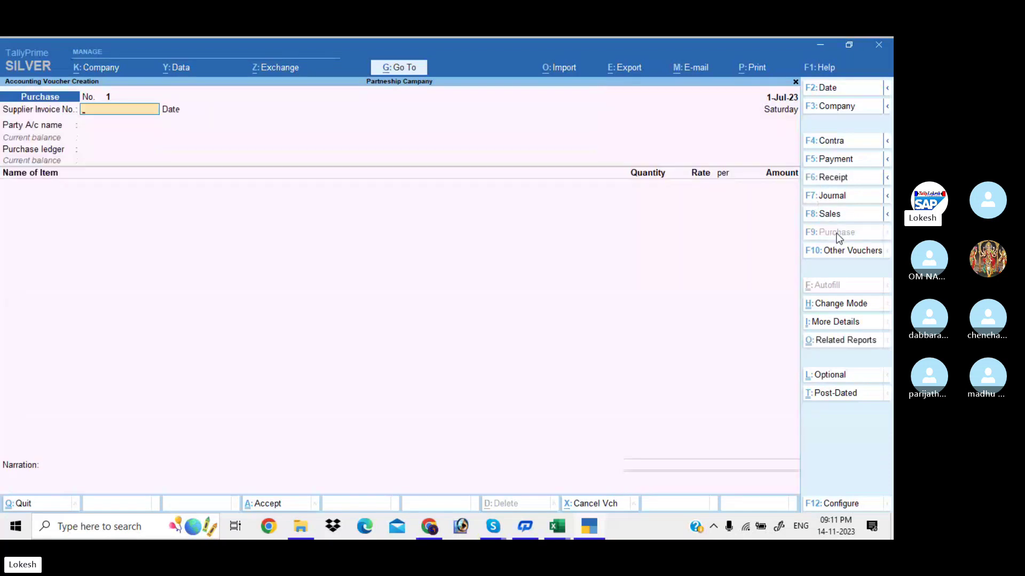
Create supplier ledger Bonipide Peripheral under Sundry Creditors for the purchase voucher.
key("Return")
key("Return")
type("B")
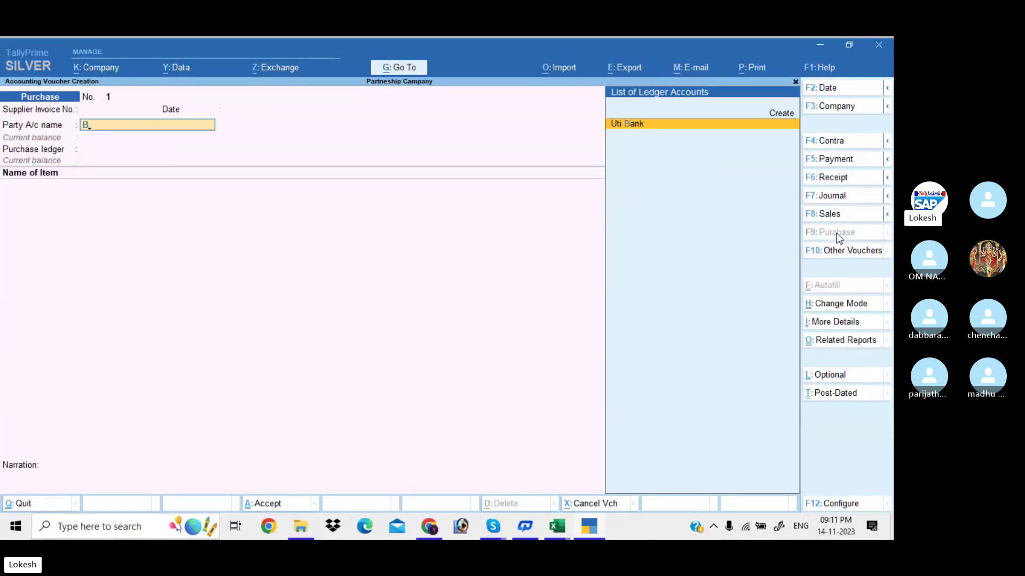
key("alt+c")
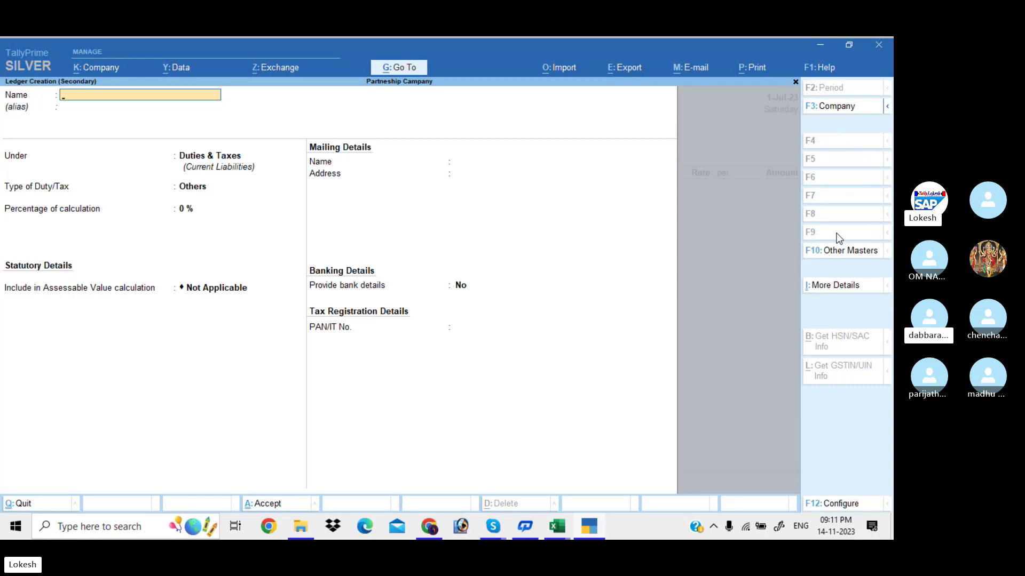
type("B")
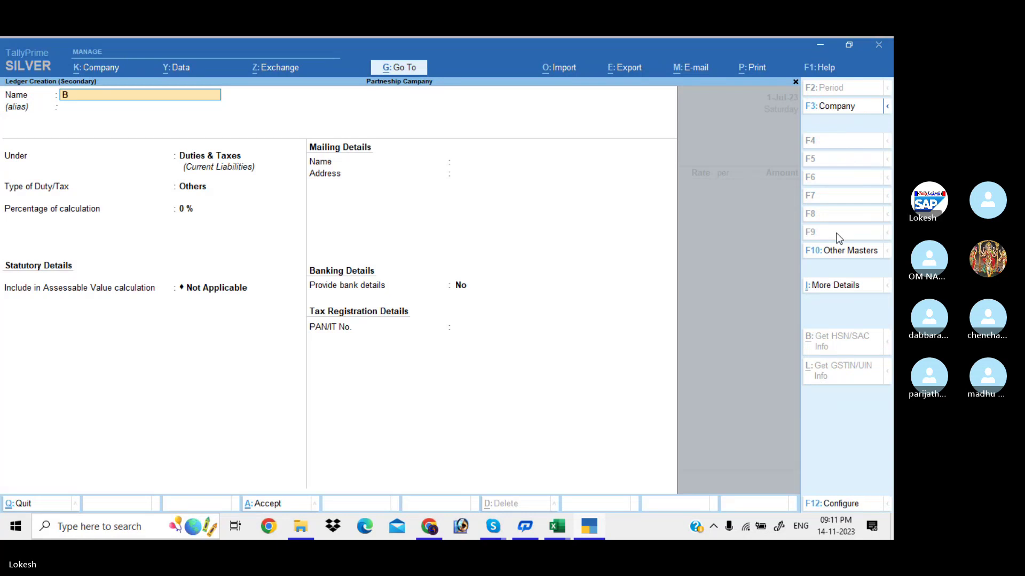
type("onipide Peripheral")
key("Return")
key("Return")
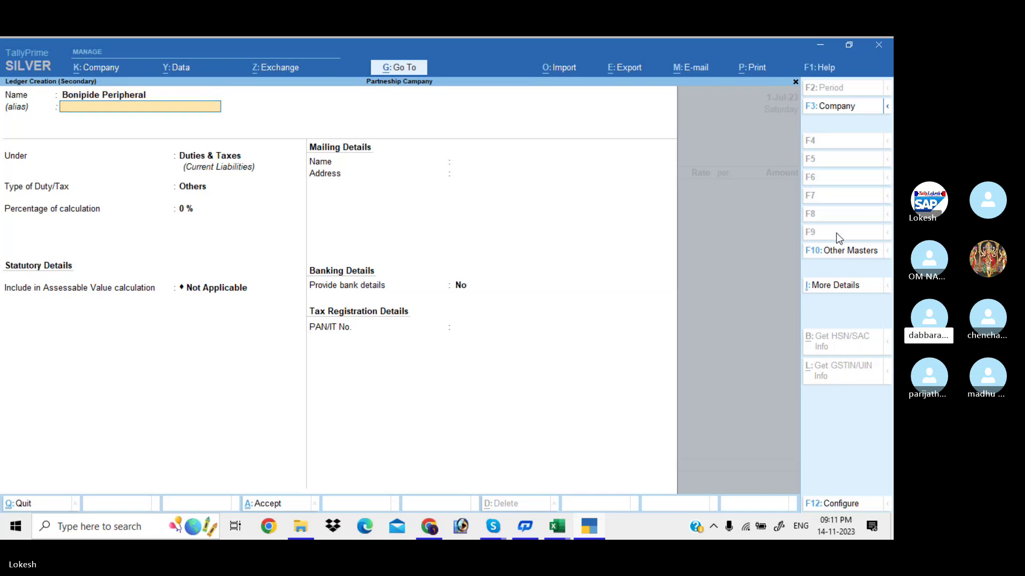
type("Sun")
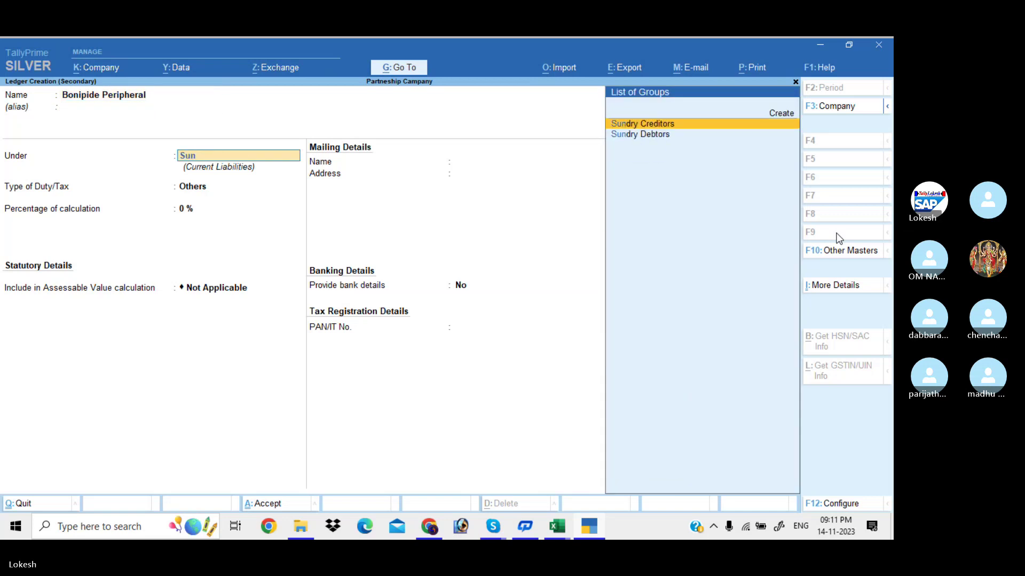
key("Return")
key("ctrl+a")
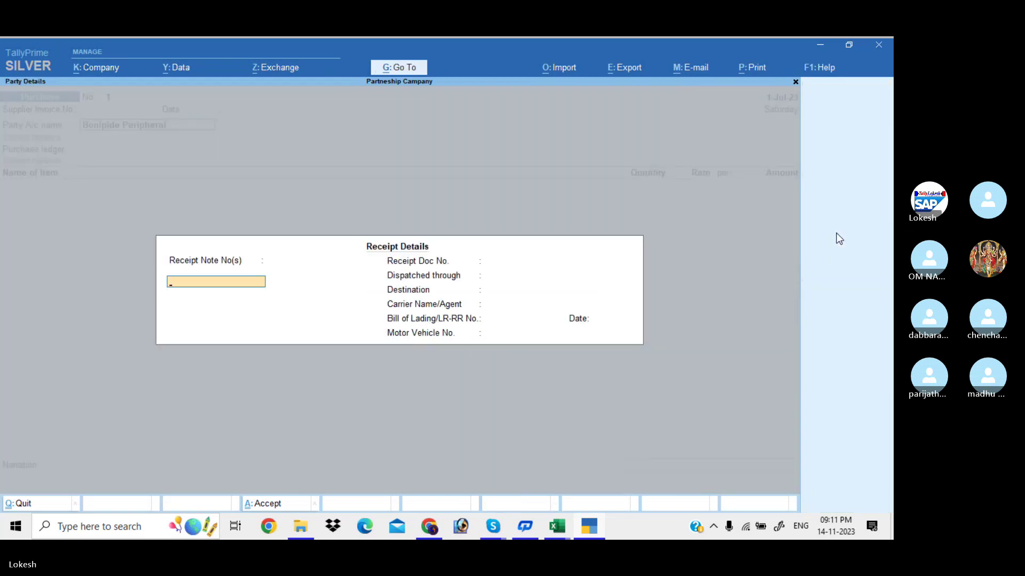
key("Escape")
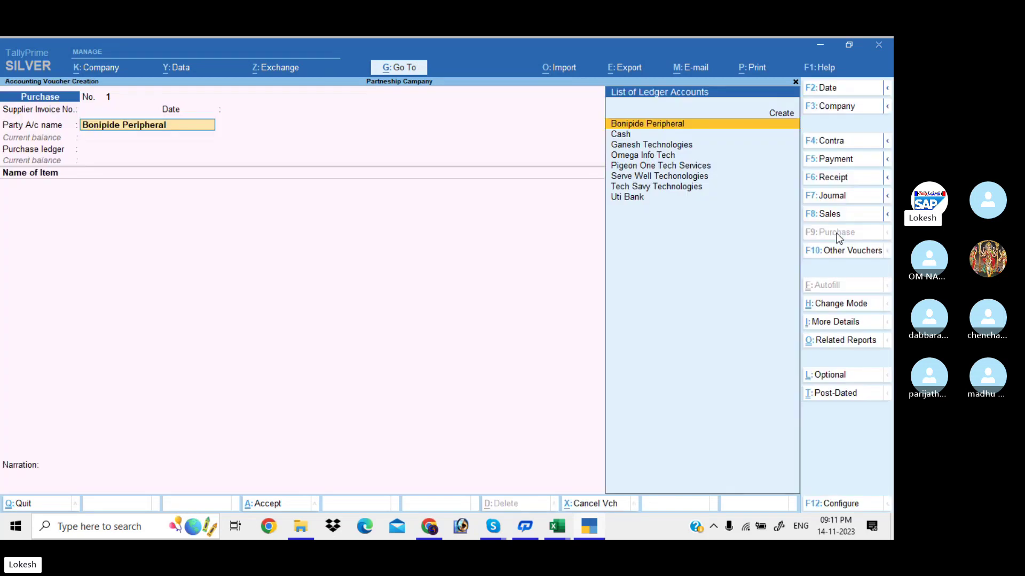
Alter the Bonipide Peripheral ledger to add its GSTIN and accept party details.
key("ctrl+Return")
key("Return")
key("Return")
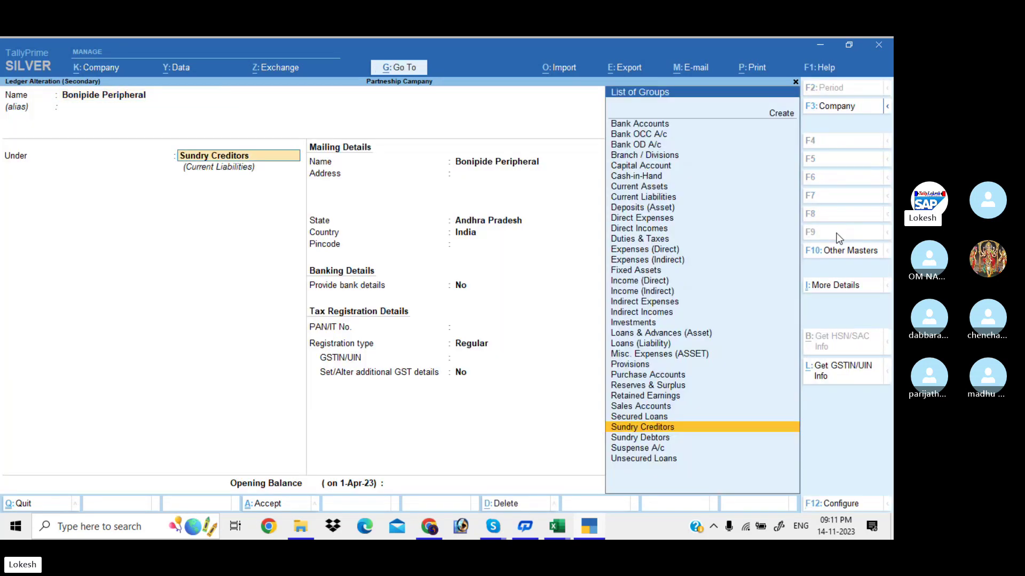
key("Return")
key("Return")
key("Return")
type("37")
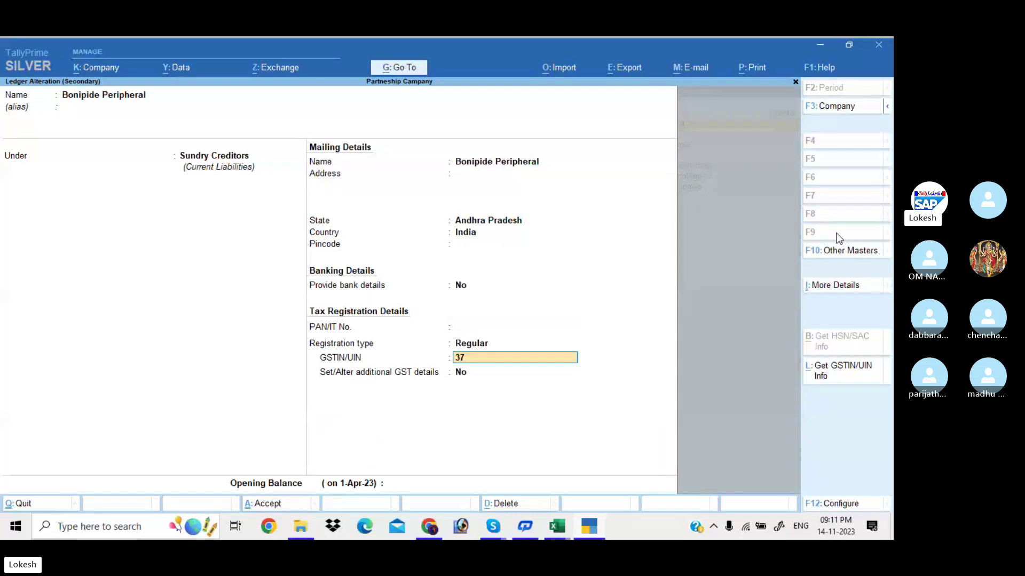
key("Return")
key("Return")
key("Return")
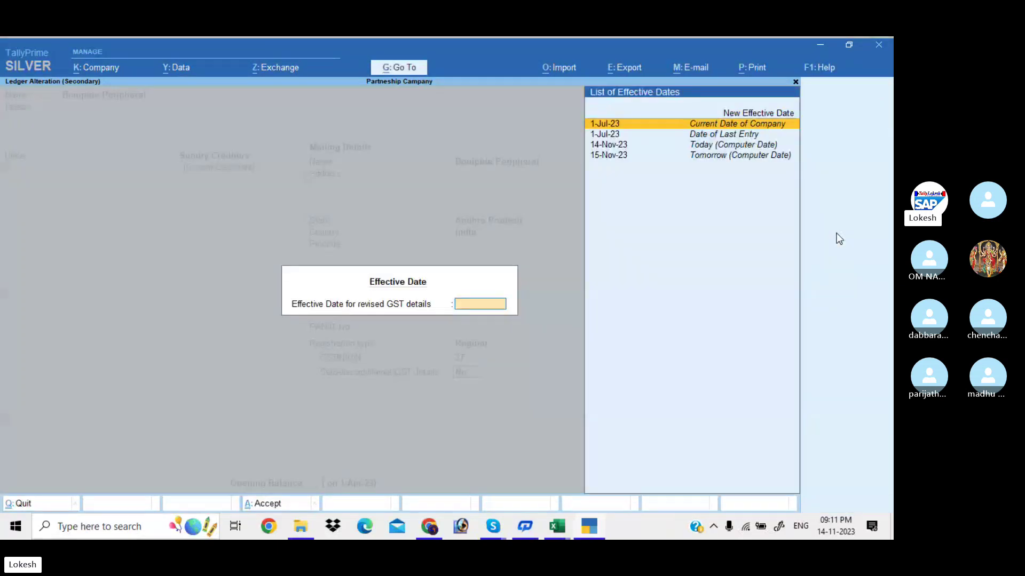
key("Return")
key("Return")
key("Return")
key("Return")
key("Return")
key("Return")
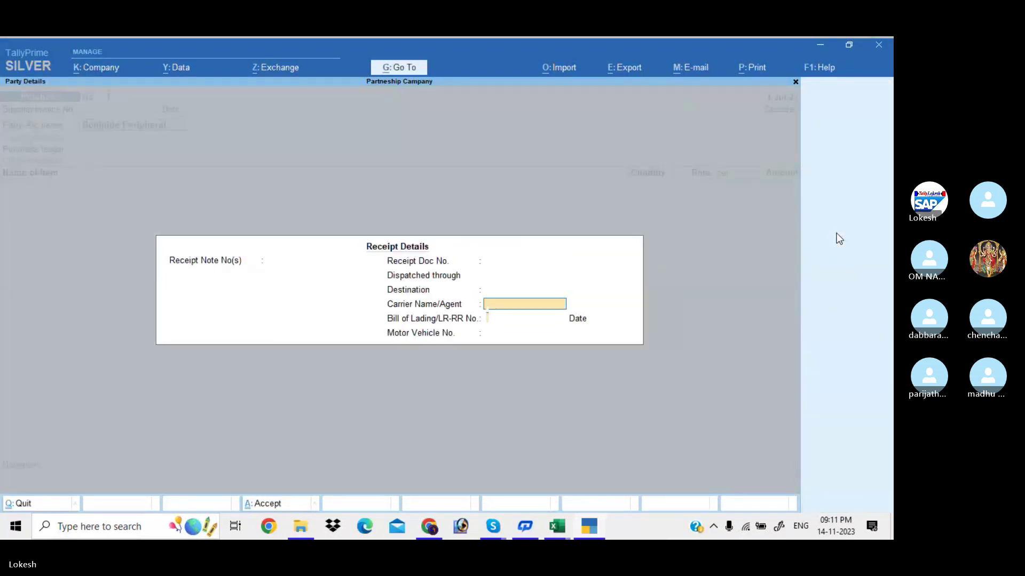
key("Return")
key("Return")
key("Return")
key("Return")
key("Return")
key("Return")
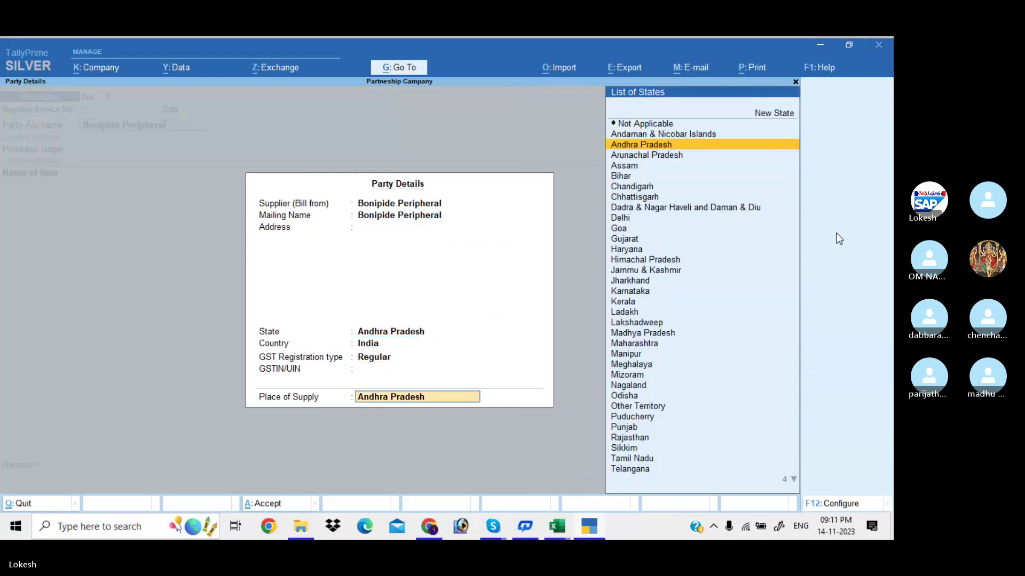
key("Return")
Create a 'Purchase' ledger under Purchase Accounts as the purchase ledger.
key("alt+c")
type("Pu")
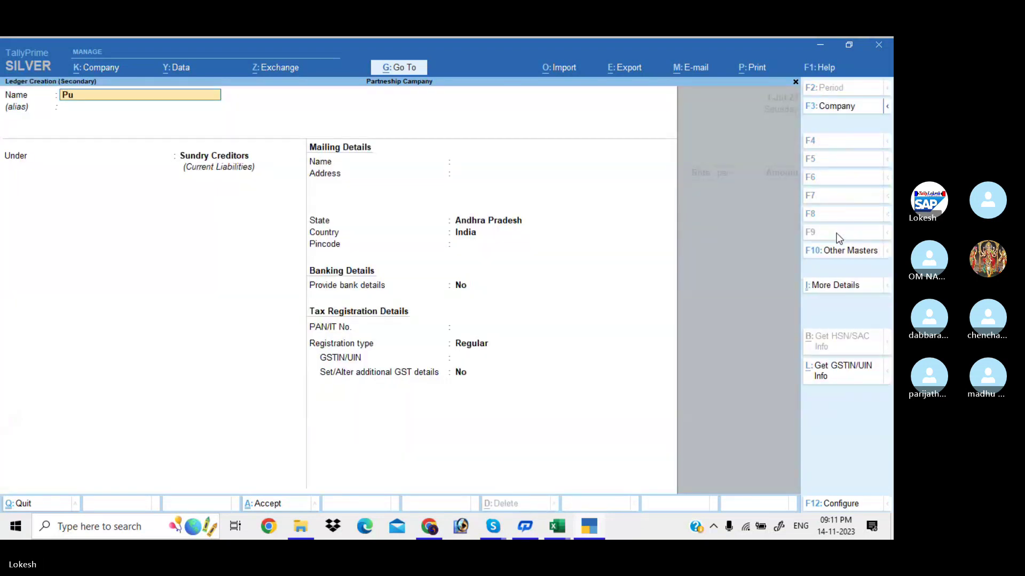
type("rchase")
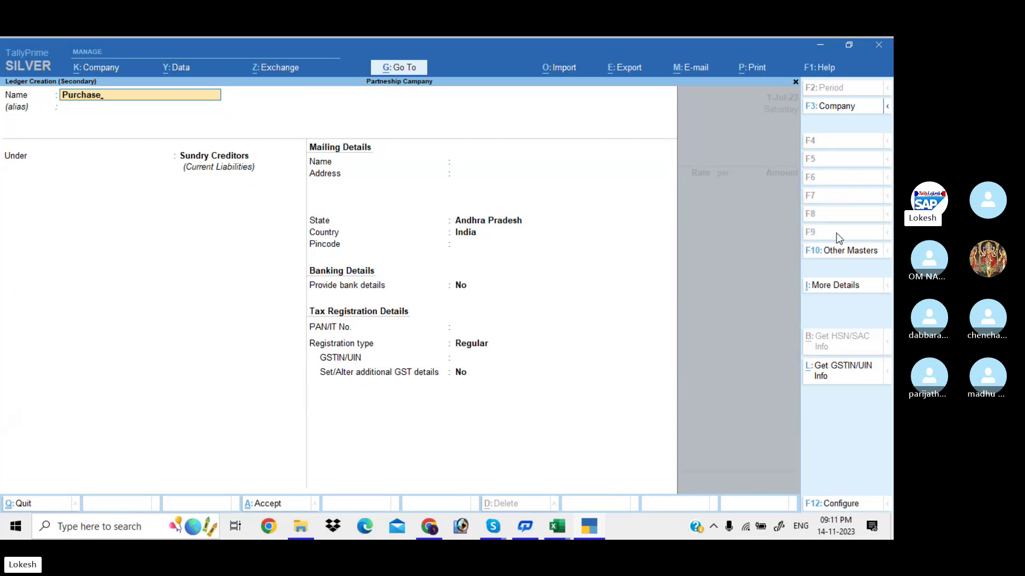
key("Return")
key("Return")
type("p")
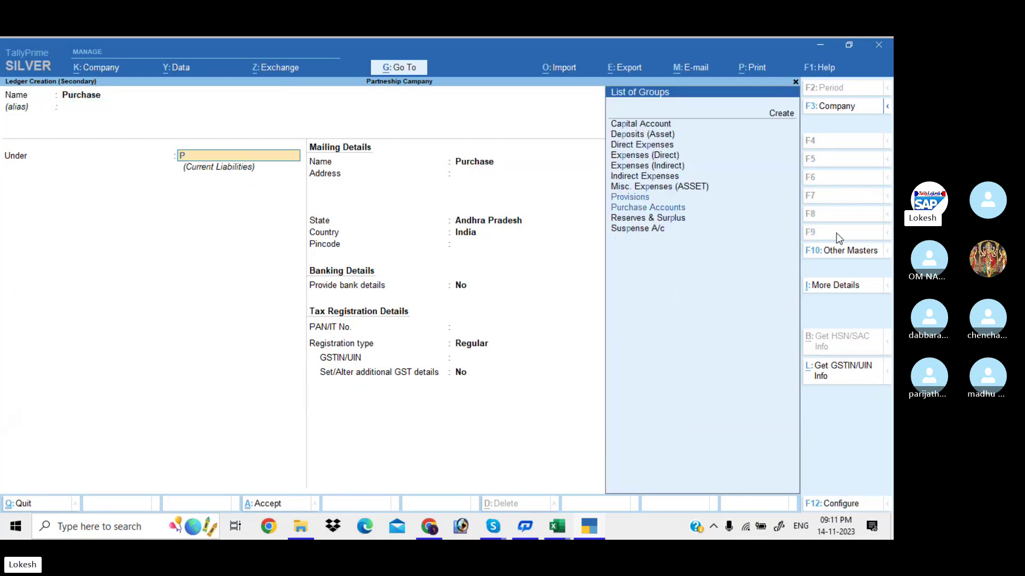
key("Return")
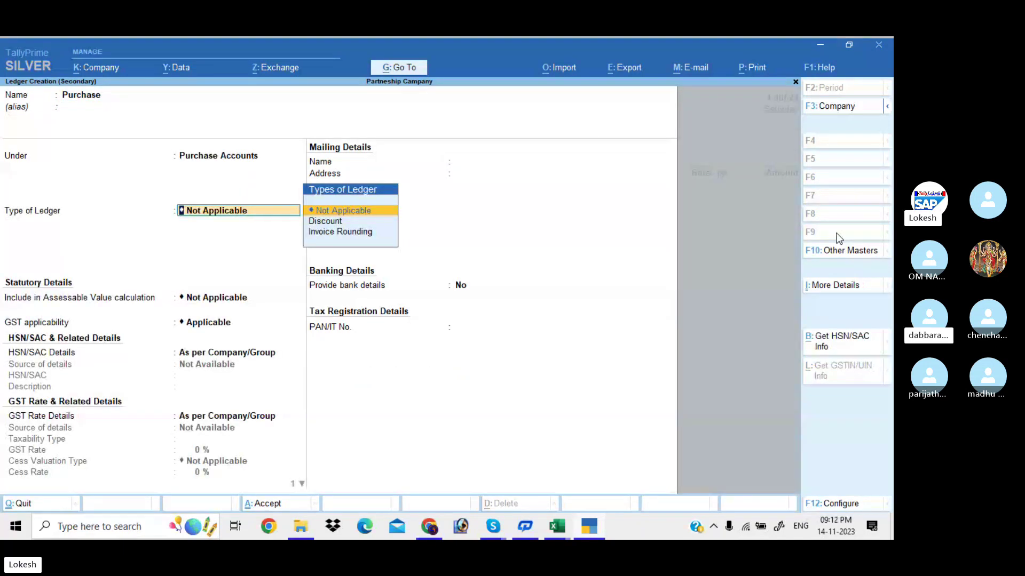
key("Return")
key("Return")
key("Return")
key("Return")
key("Return")
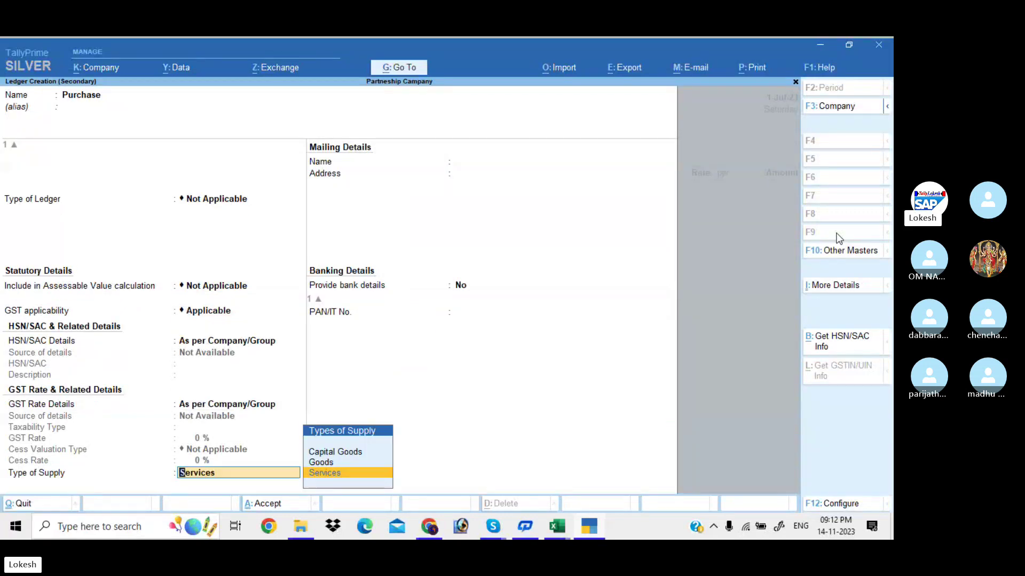
key("Up")
key("Return")
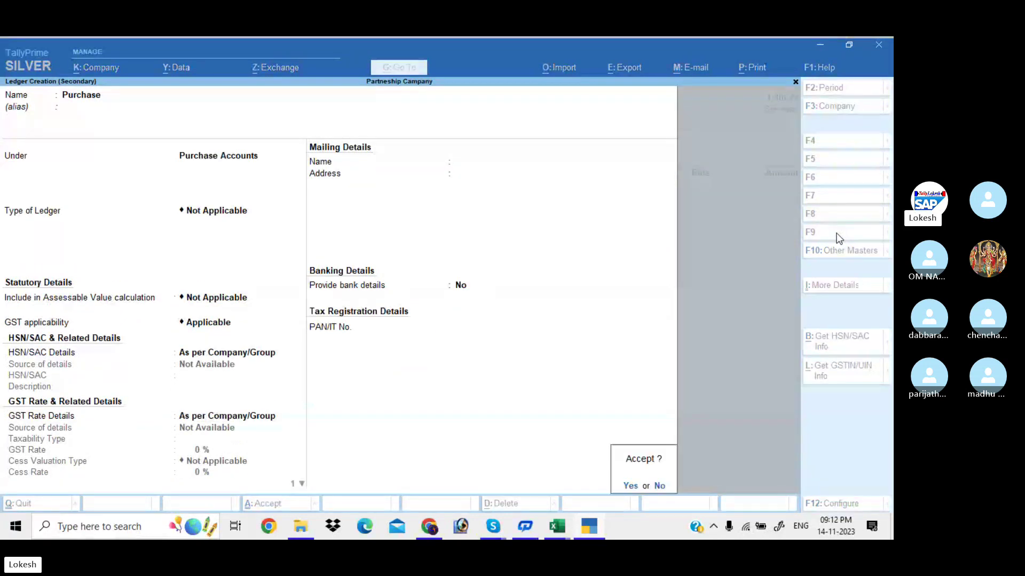
key("Return")
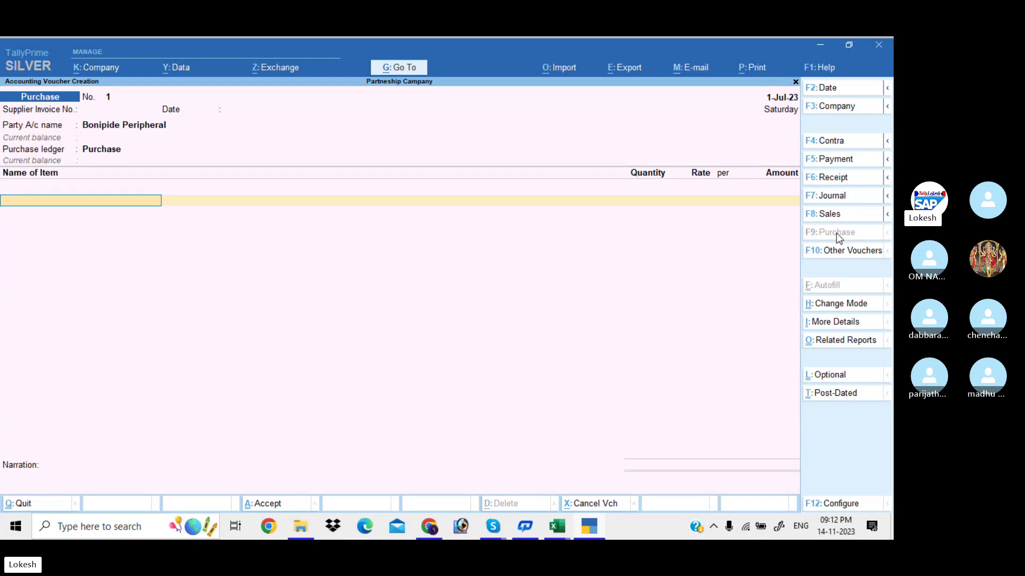
Enter Processors 50 @ 5,100 and Hard Disk 25 @ 2,800 on purchase No. 1.
type("Pr")
key("Down")
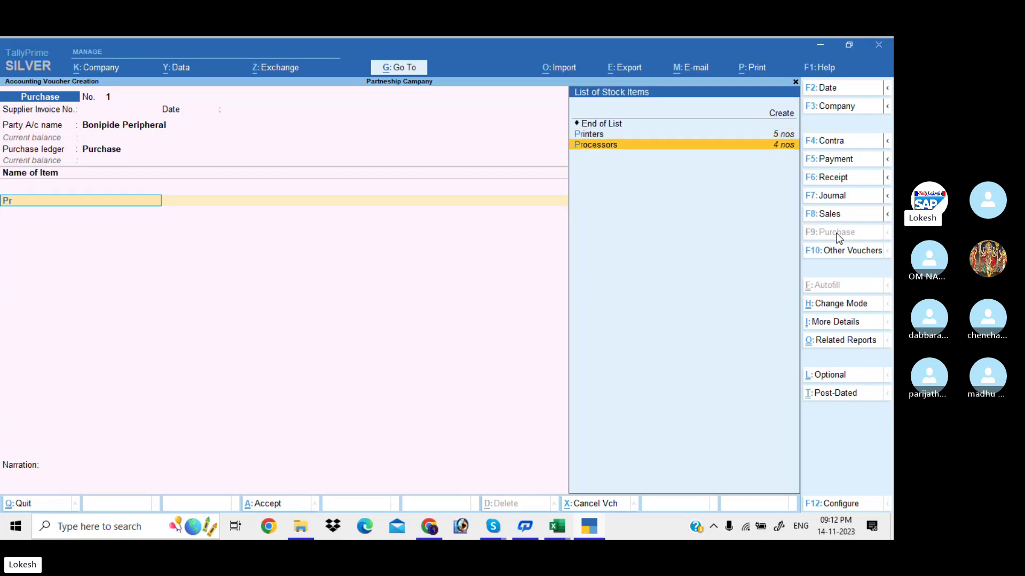
key("Return")
type("50")
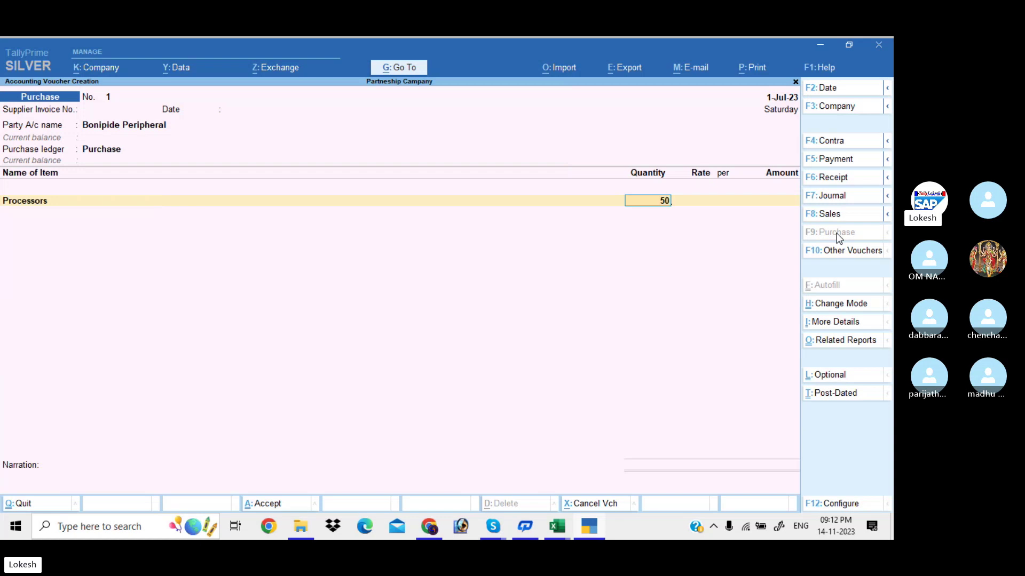
key("Return")
type("5100")
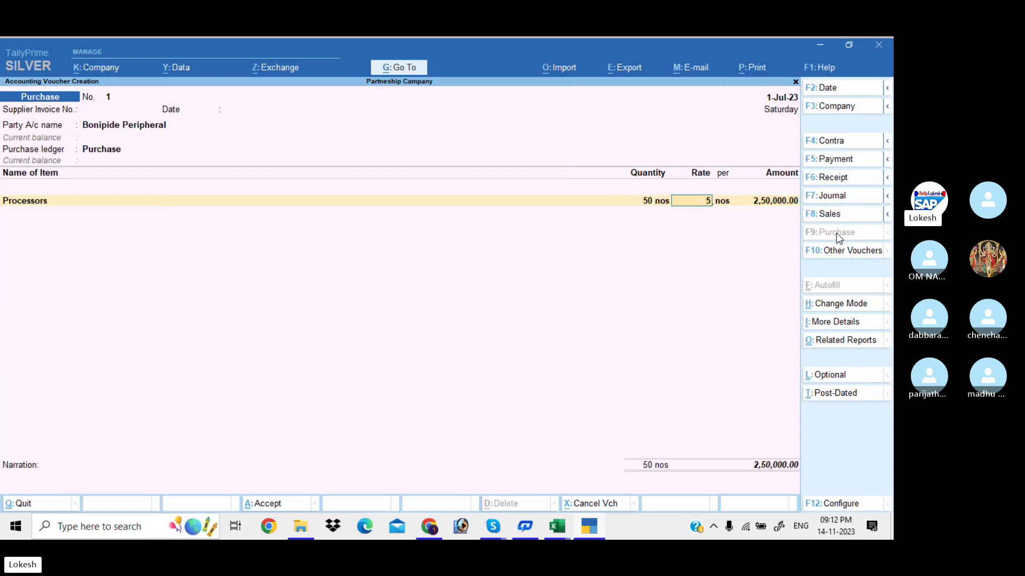
key("Return")
key("Return")
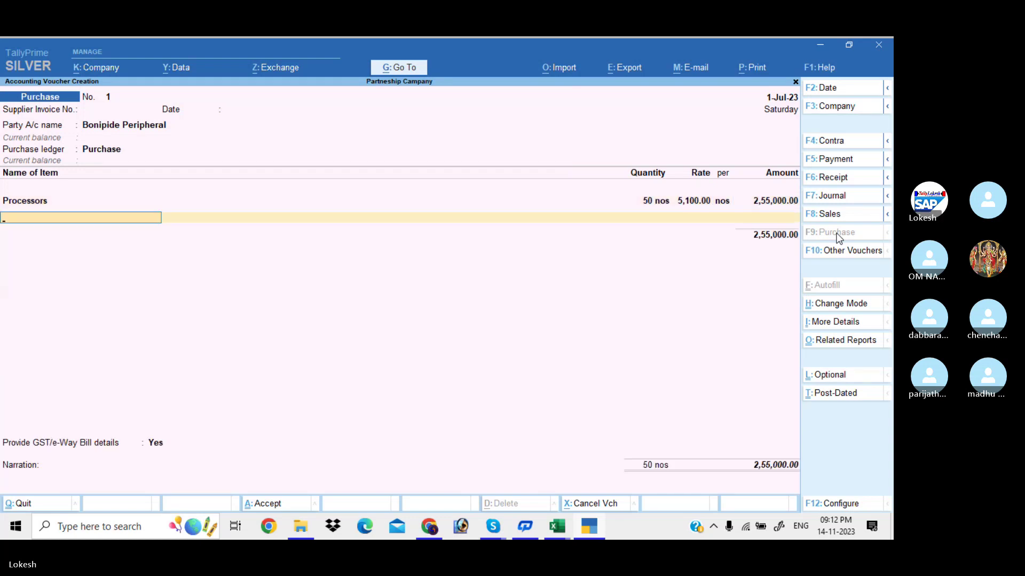
type("h")
key("Return")
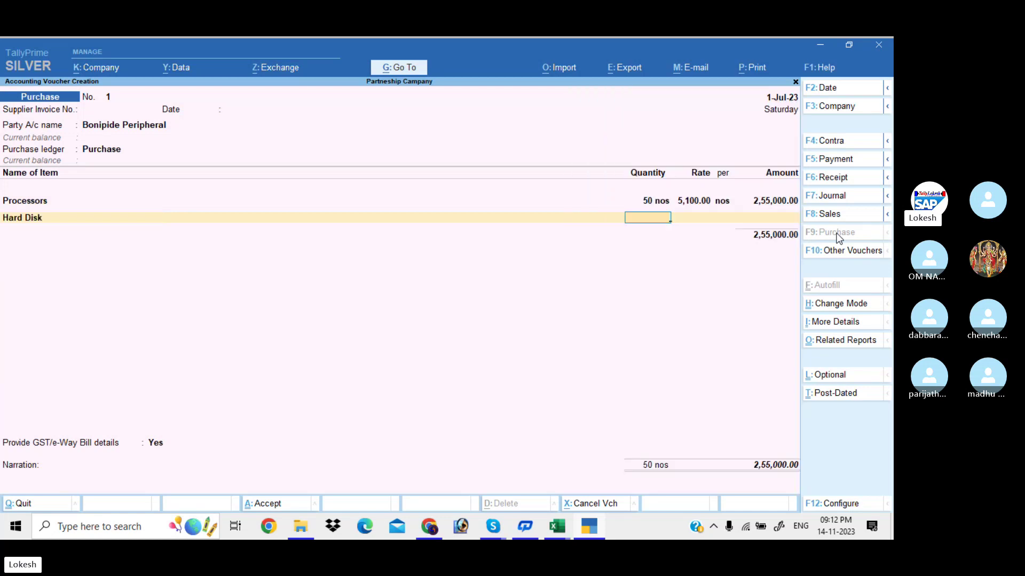
type("25")
key("Return")
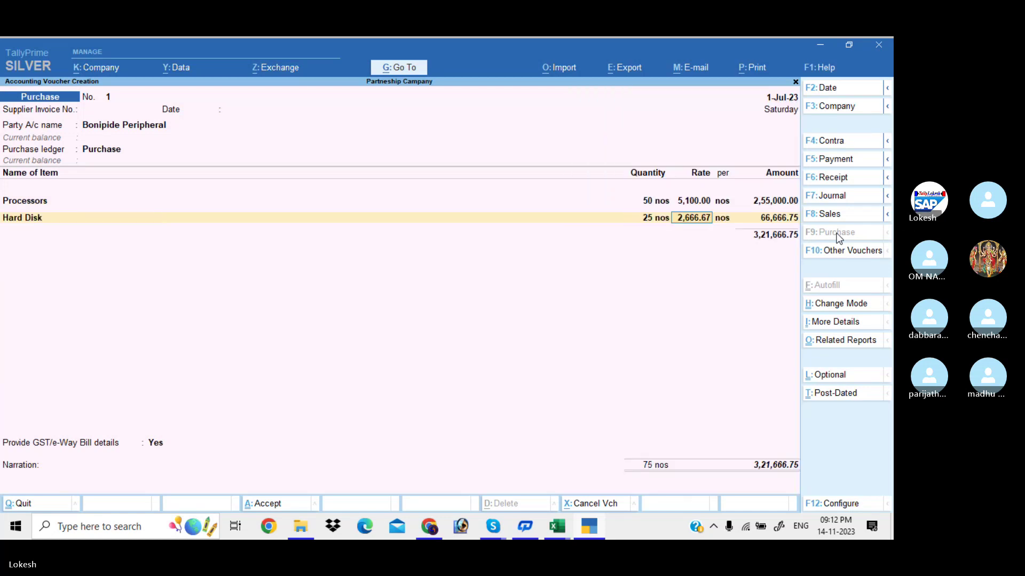
type("2800")
key("Return")
key("Return")
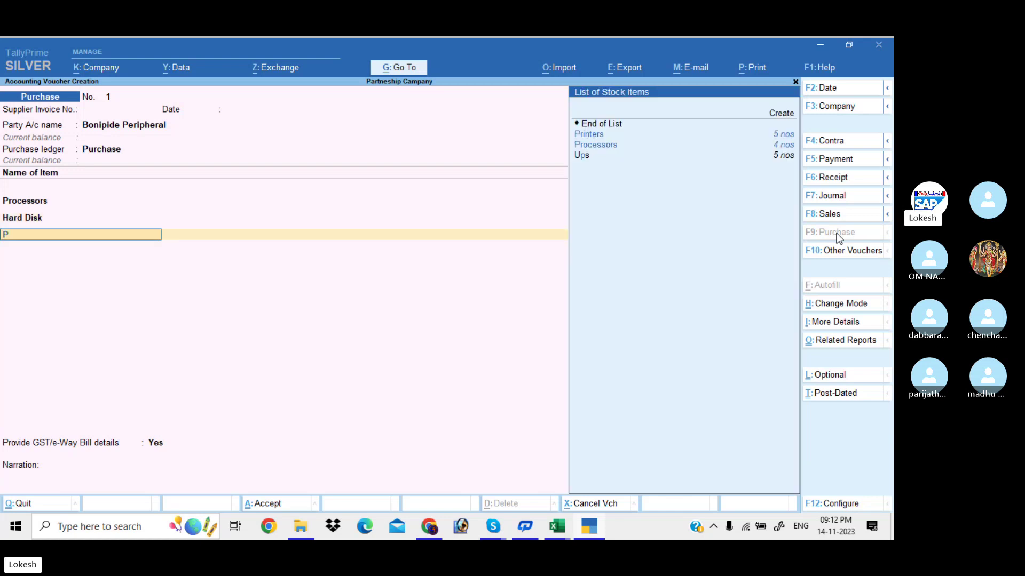
Add Printers, 20 units at 5,100.00 each, as the third item.
type("pr")
key("Return")
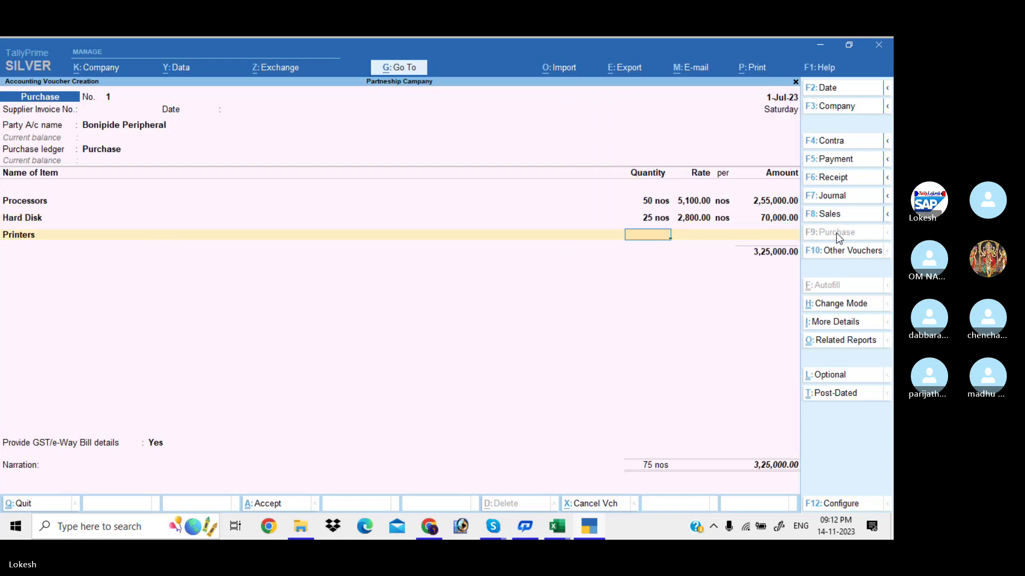
type("20")
key("Return")
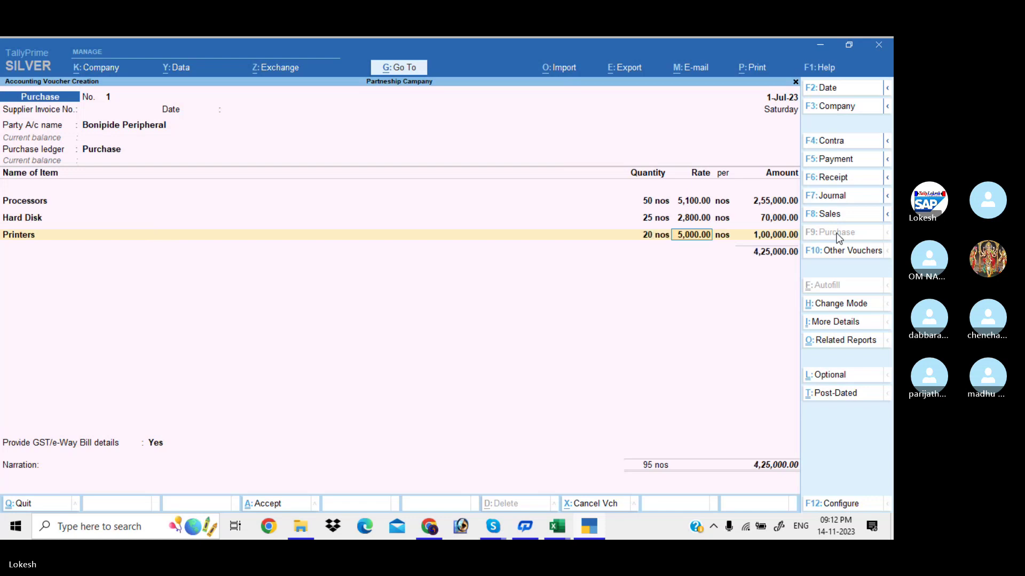
type("5100")
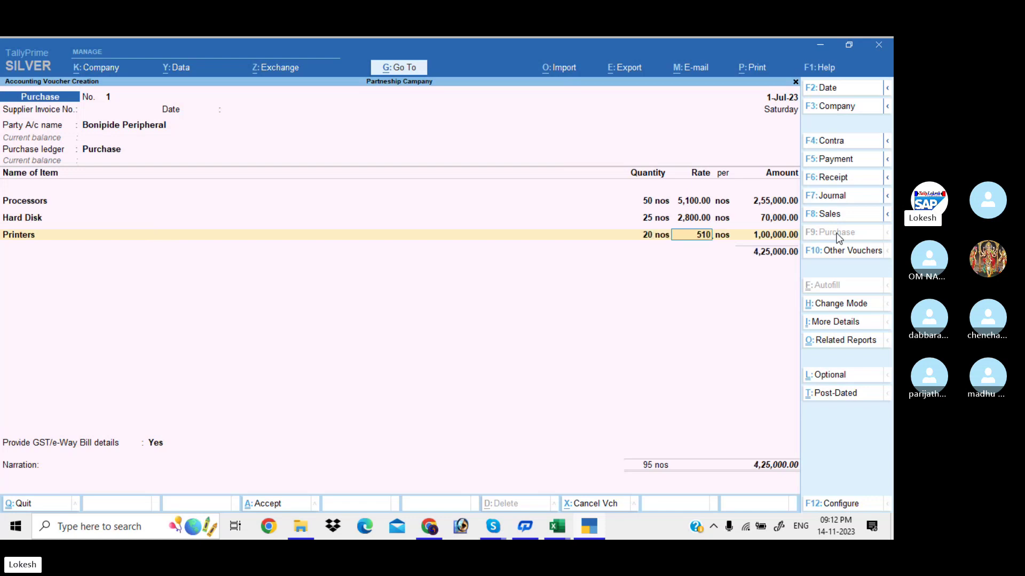
key("Return")
Add the CGST and SGST ledgers and decline GST/e-Way Bill details.
key("Return")
key("Return")
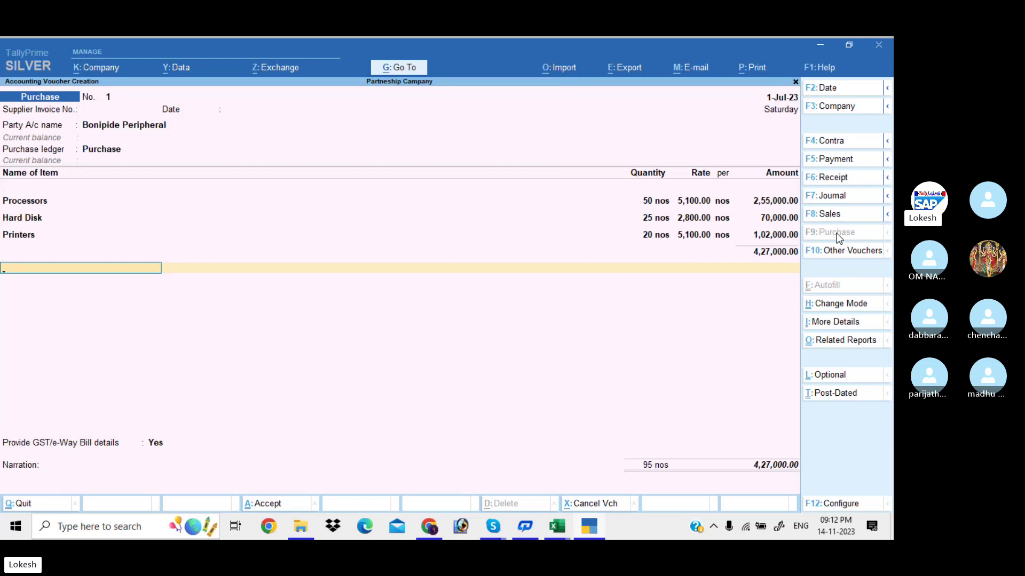
type("Cg")
key("Return")
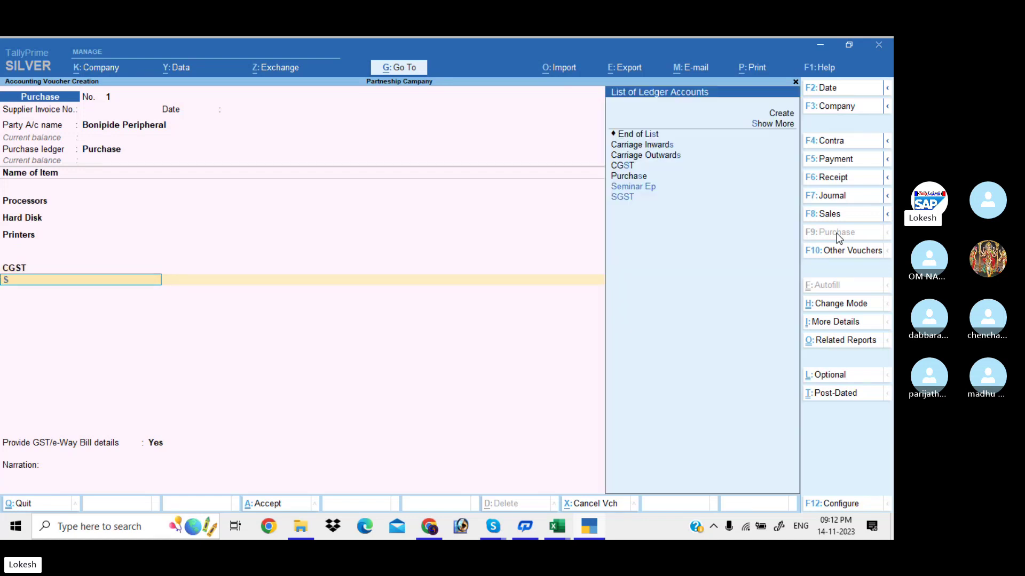
type("Sg")
key("Return")
key("Return")
key("Up")
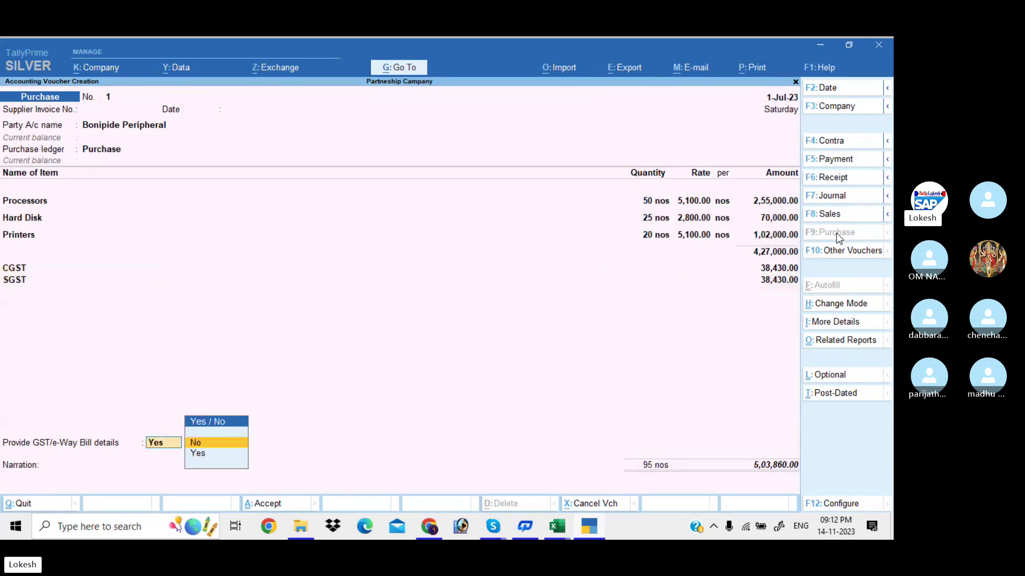
key("Return")
key("Return")
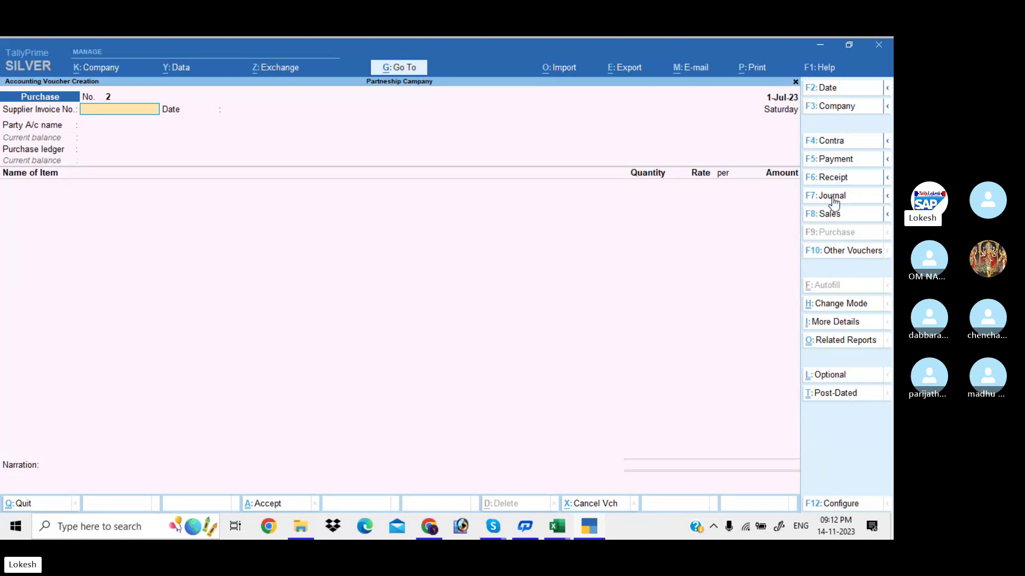
Switch to a payment voucher and create a new Remuneration ledger.
left_click(854, 159)
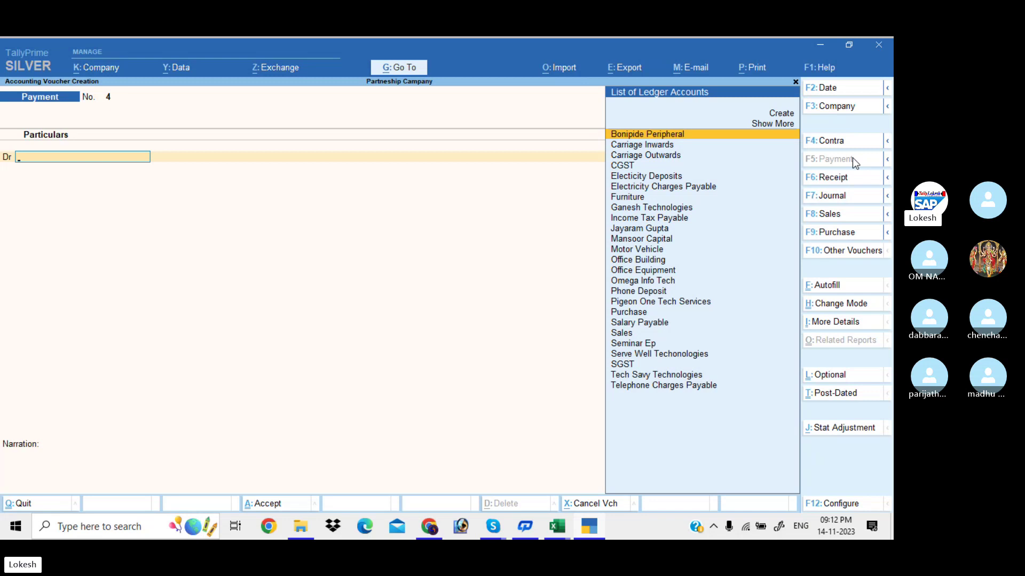
key("alt+c")
type("R")
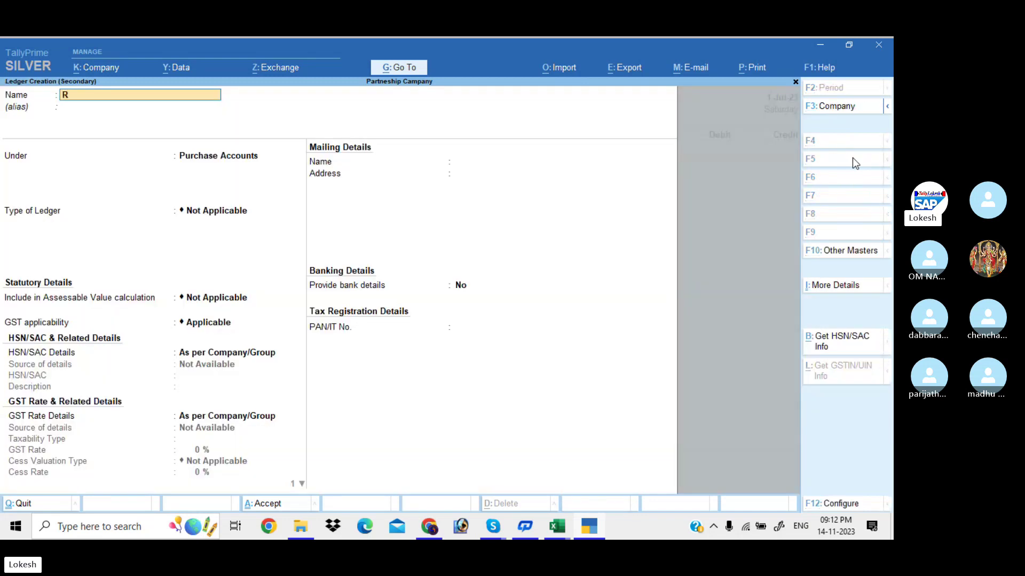
type("emun")
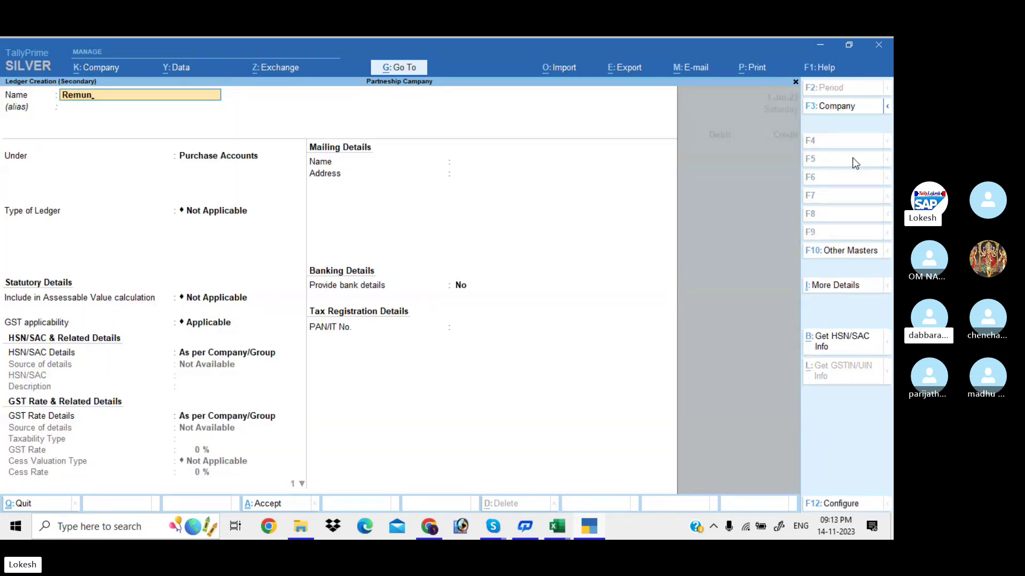
type("eration")
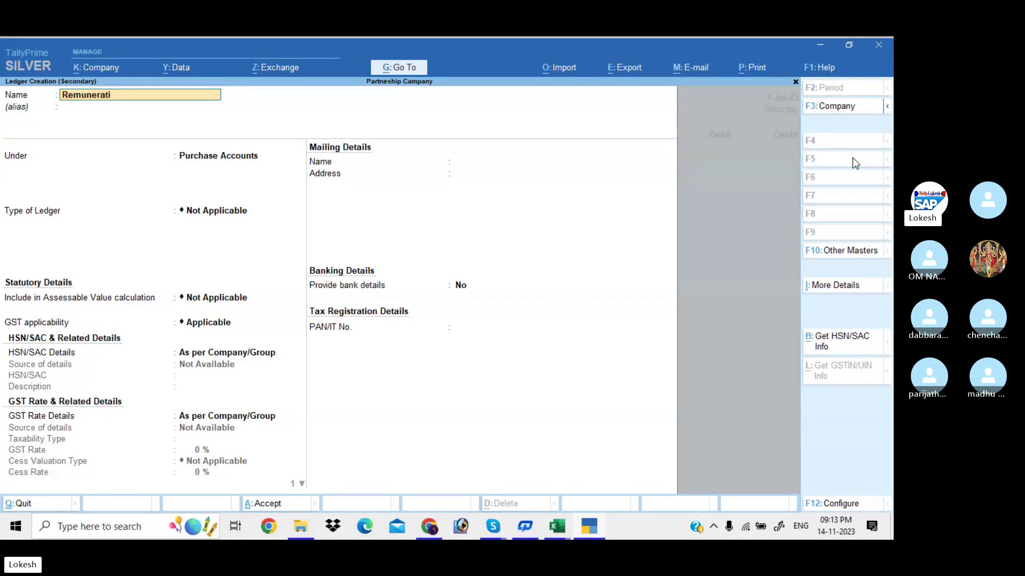
key("Return")
key("Return")
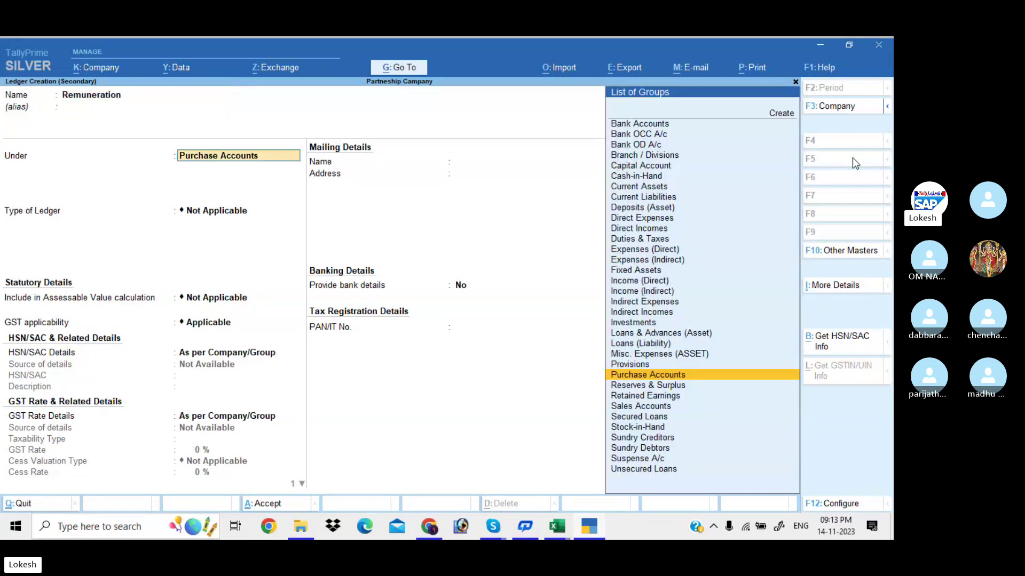
type("indi")
key("Return")
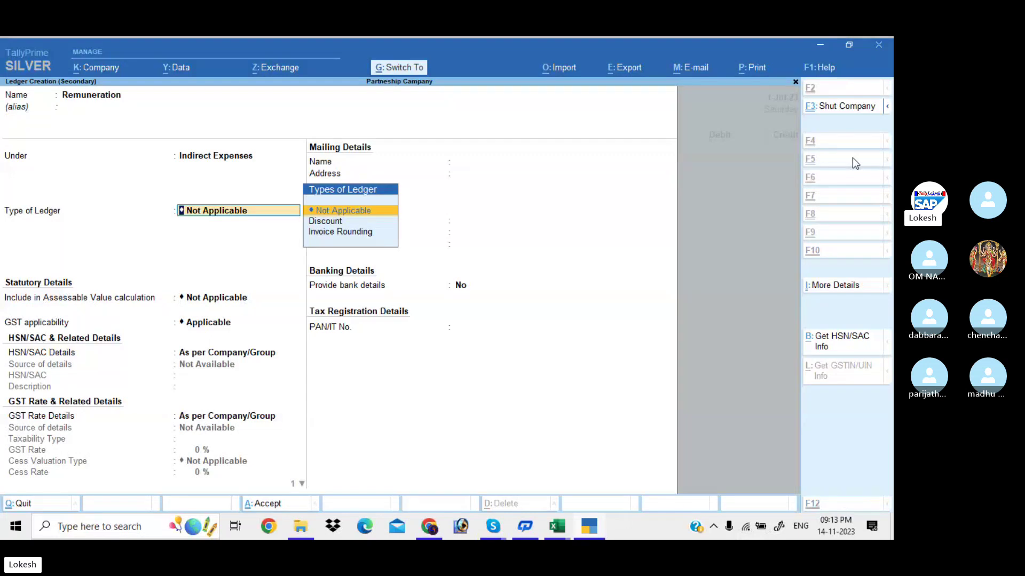
key("ctrl+a")
Debit Remuneration 8,000 against Uti Bank by cheque, save, and return to the Gateway.
type("8000")
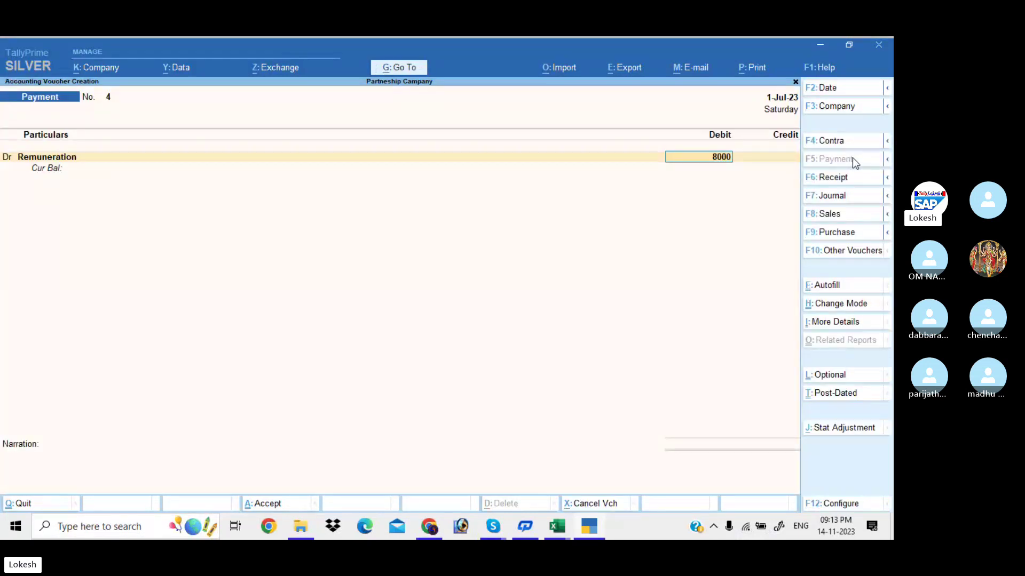
key("Return")
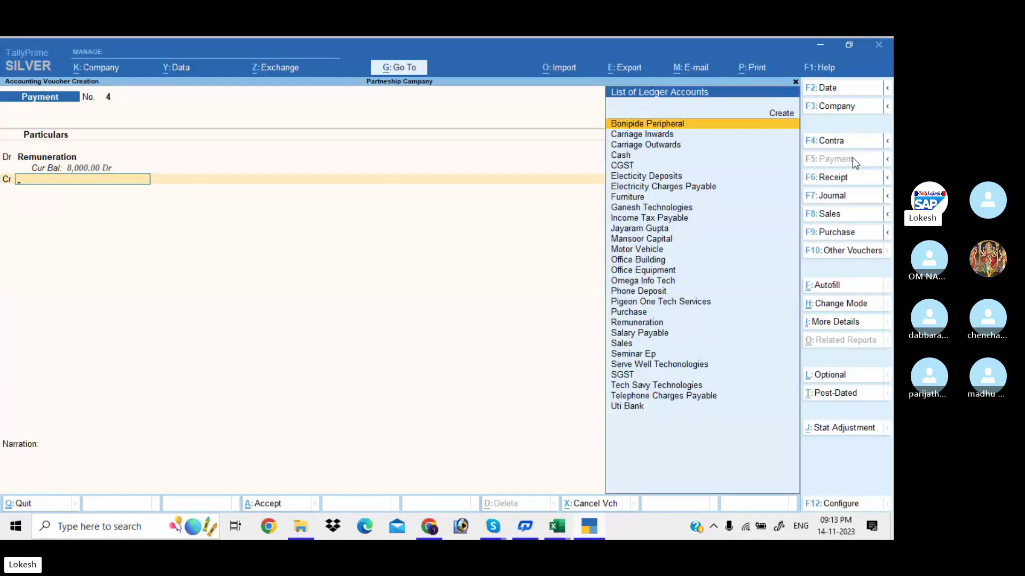
type("u")
key("Return")
key("Return")
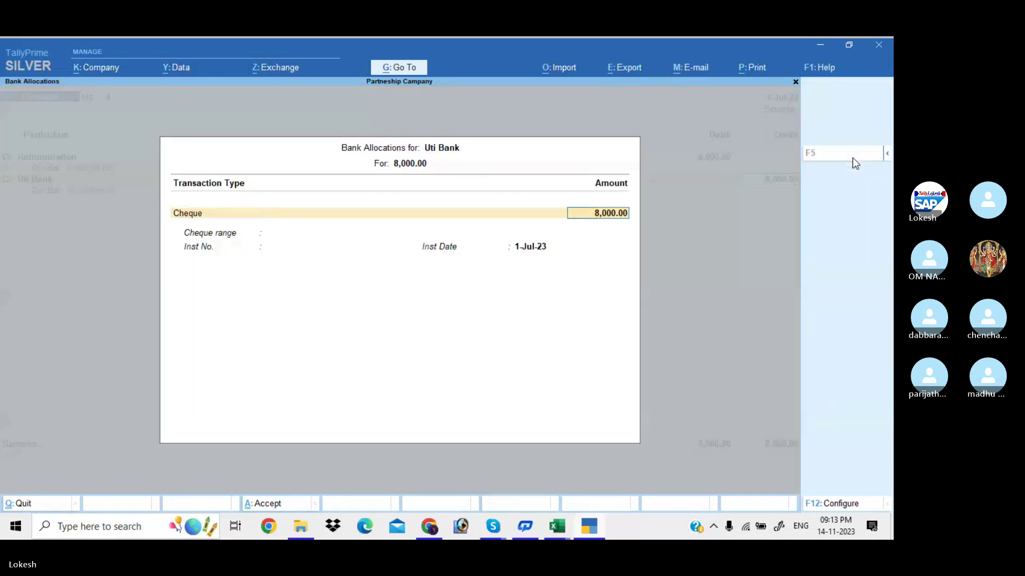
key("Return")
key("Return")
key("Return")
key("Return")
key("Return")
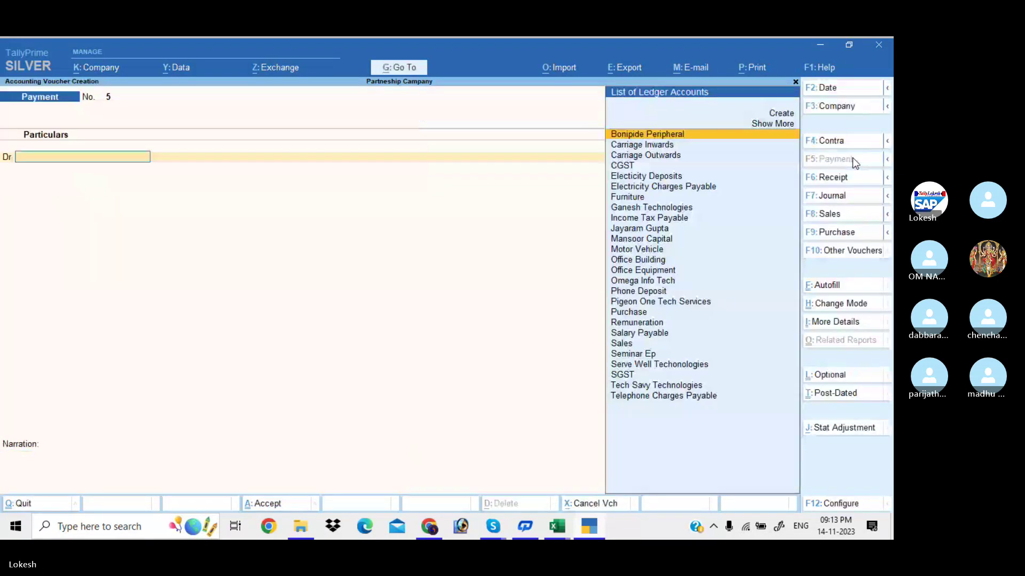
key("Escape")
key("Return")
Review the detailed Profit & Loss account down to Nett Profit 10,966.67, then select Day Book.
key("Down")
key("Down")
key("Down")
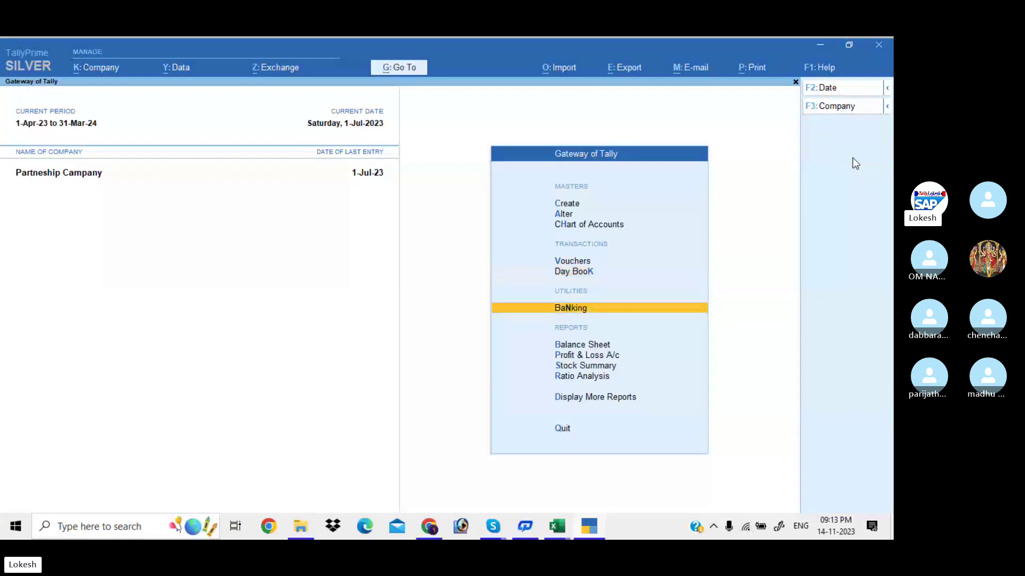
key("Return")
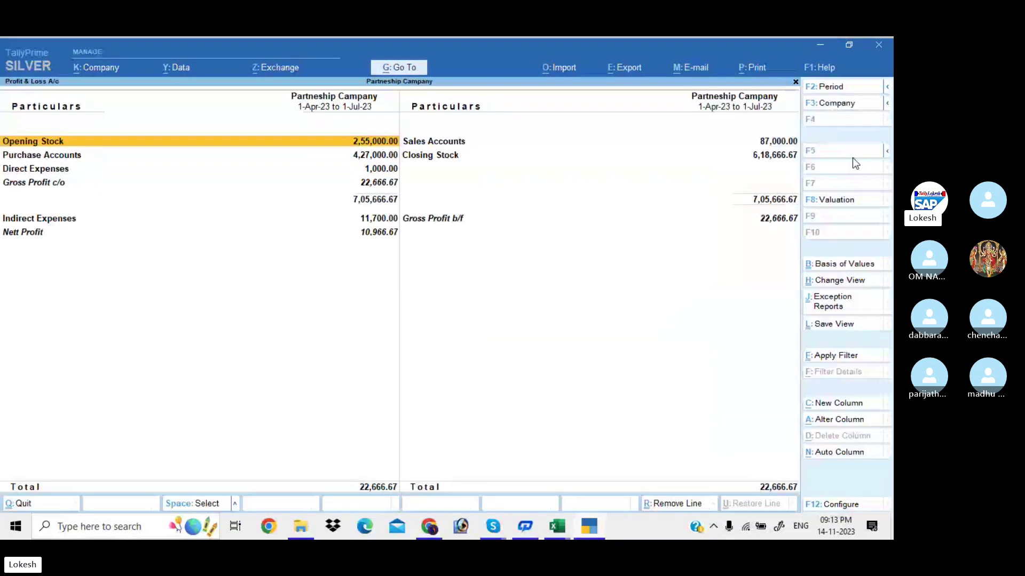
key("alt+F5")
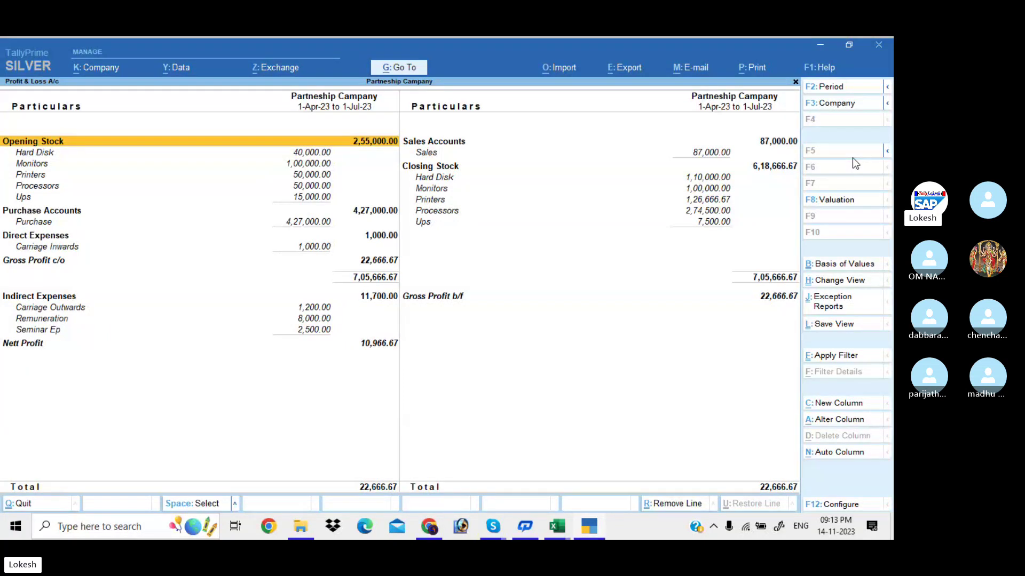
key("Down")
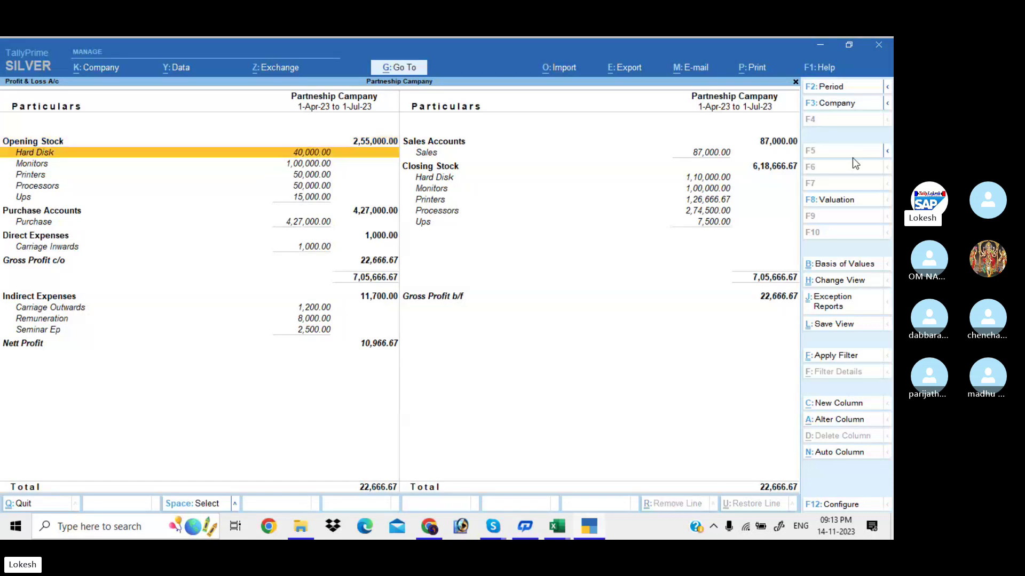
key("End")
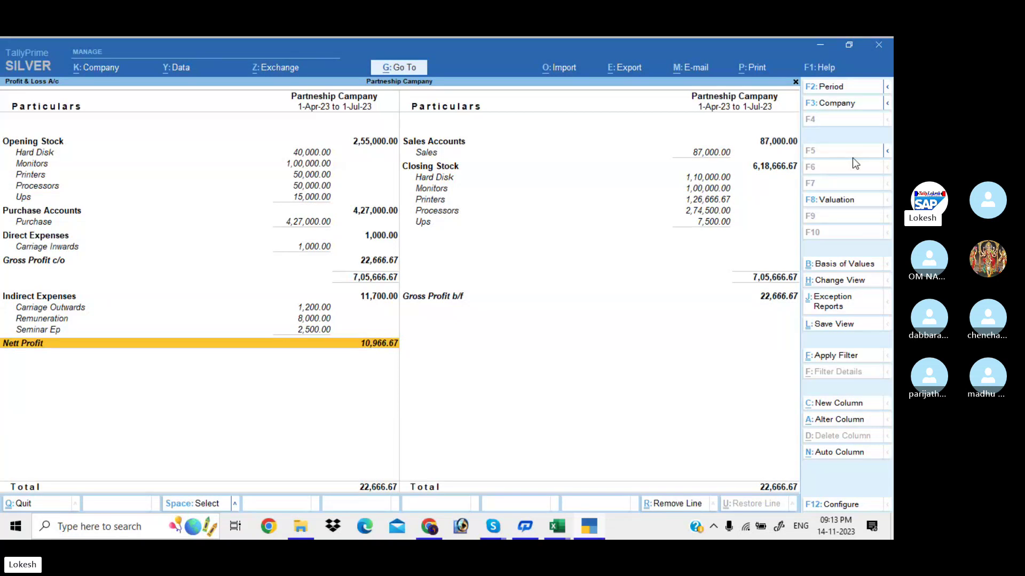
key("Escape")
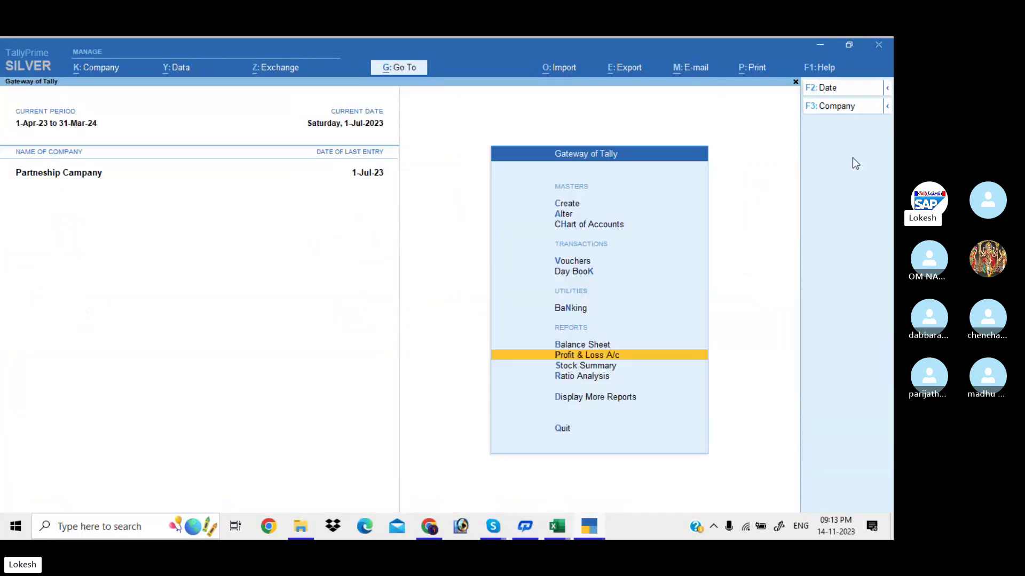
key("Up")
key("Up")
key("Up")
Browse the 1-Jul-23 Day Book, then open a new Payment voucher No. 5.
key("Return")
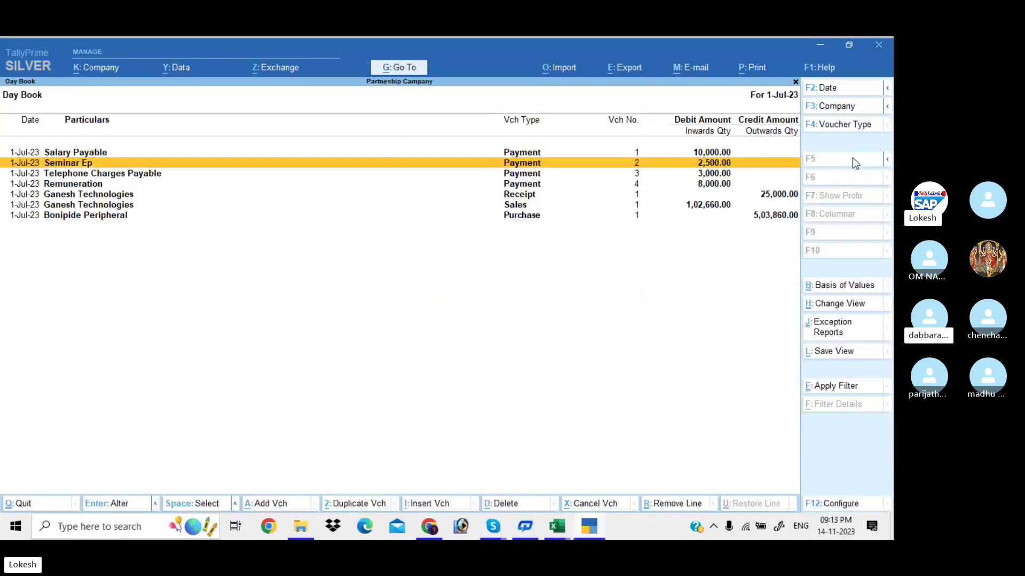
key("Down")
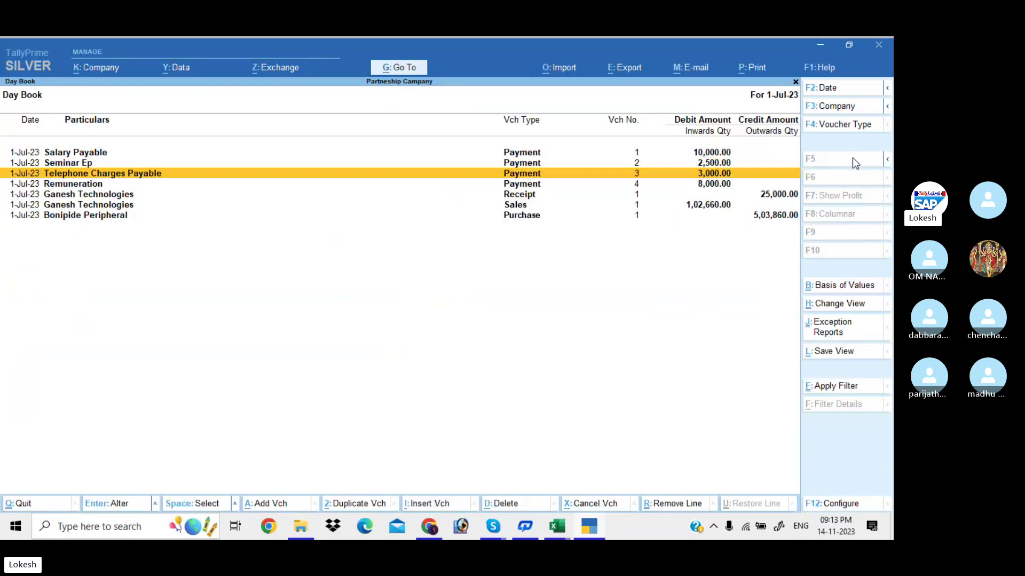
key("Escape")
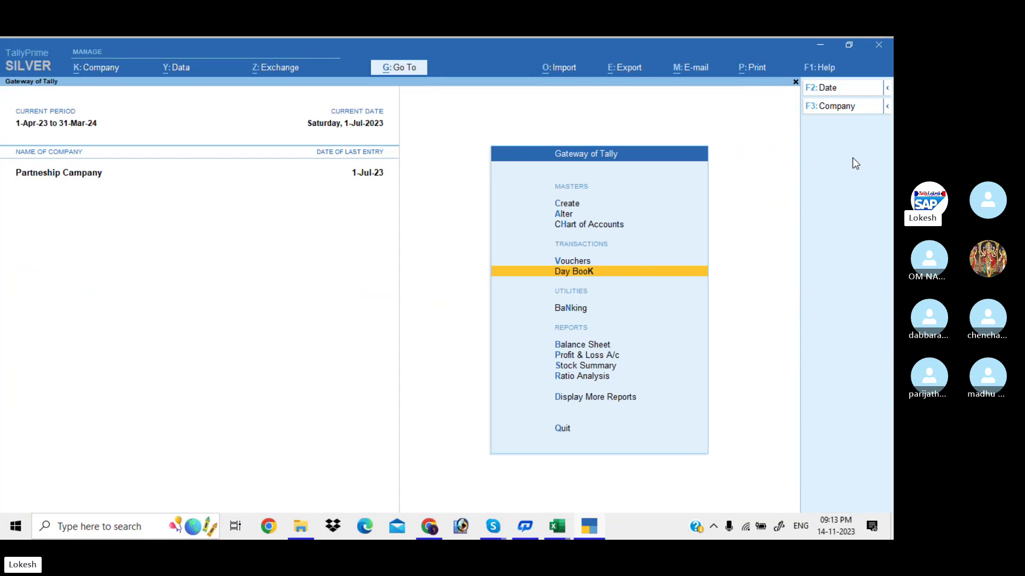
key("Up")
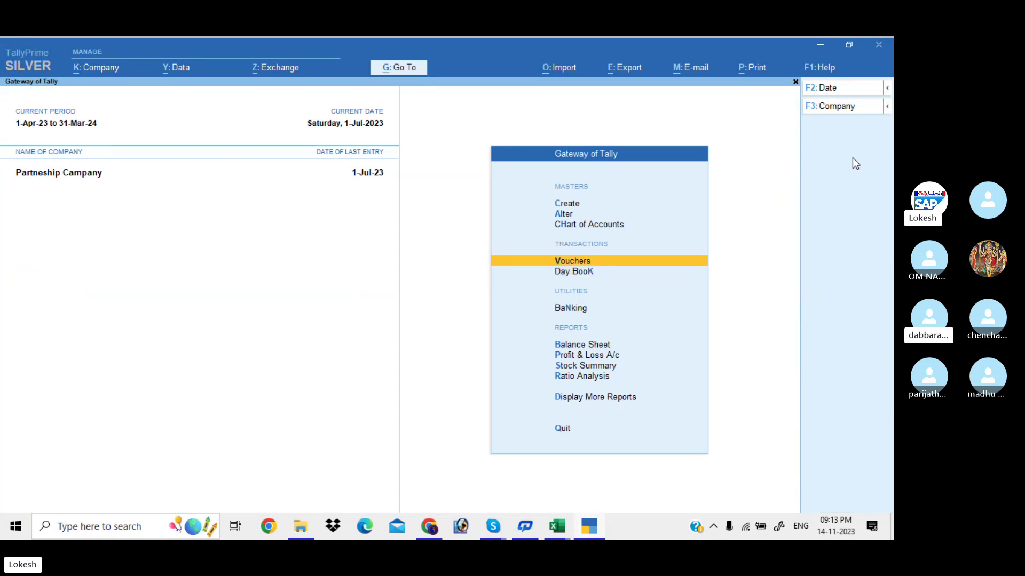
key("Return")
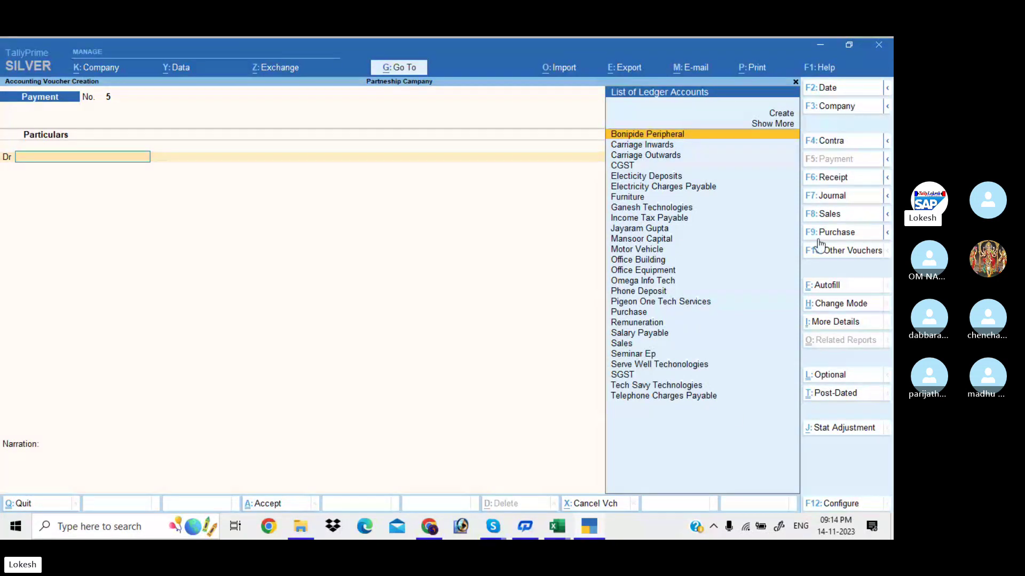
Bring the TALLY BATCH 38 Skype call window to the front.
mouse_move(493, 527)
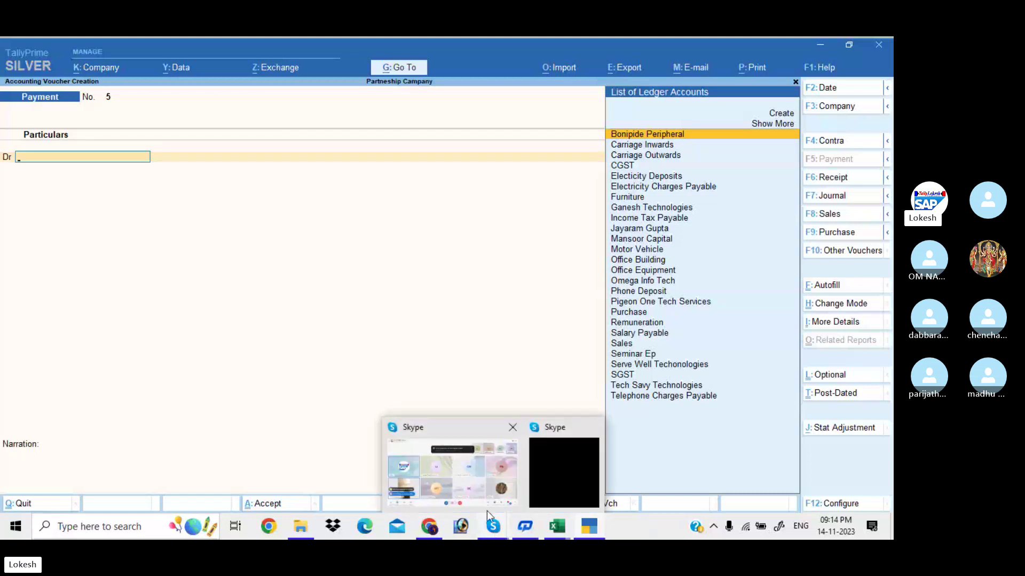
left_click(487, 496)
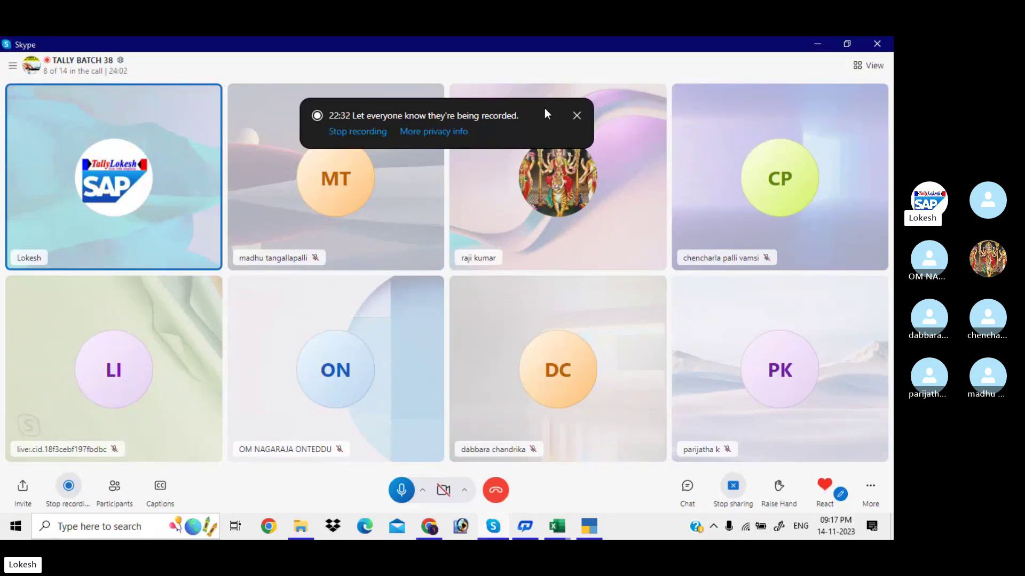
Return to TallyPrime, switch to Receipt No. 2, and create the individual's ledger under Loans (Liability).
left_click(818, 47)
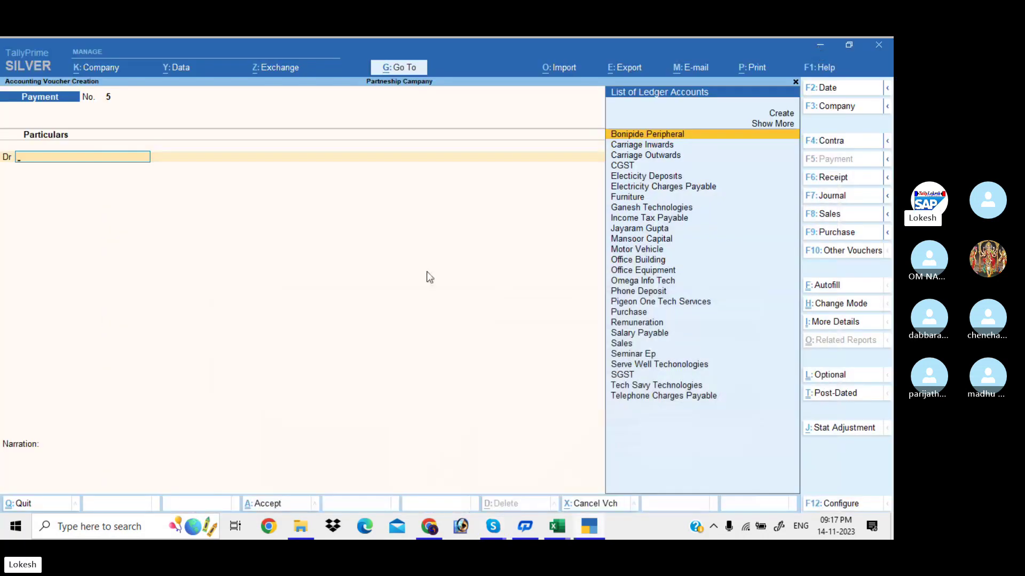
left_click(828, 177)
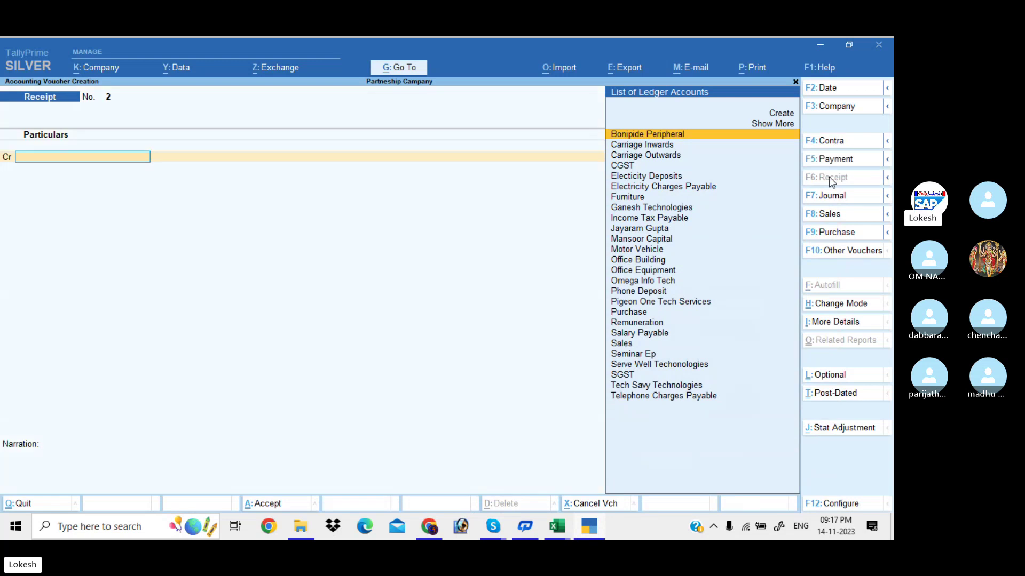
key("alt+c")
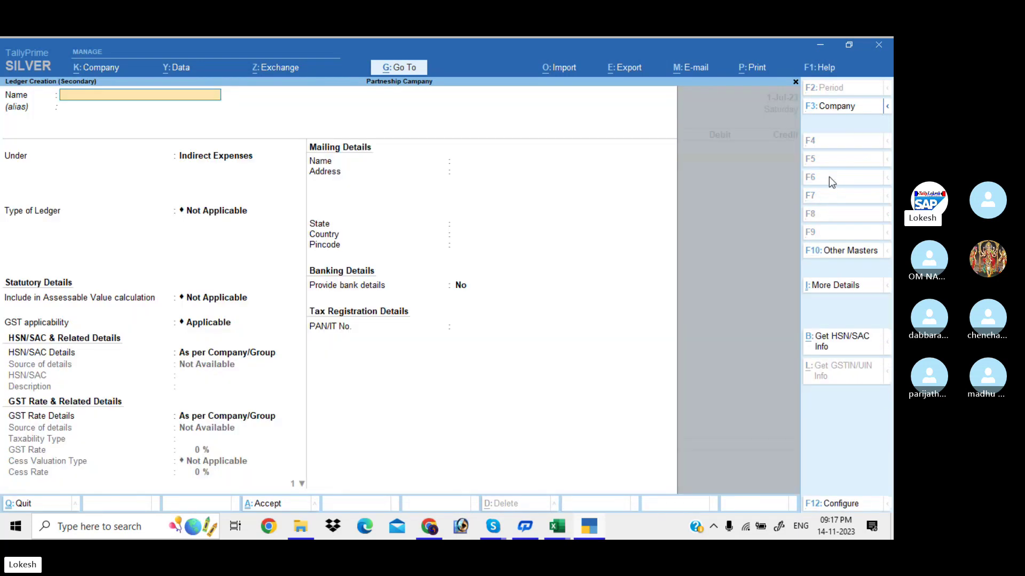
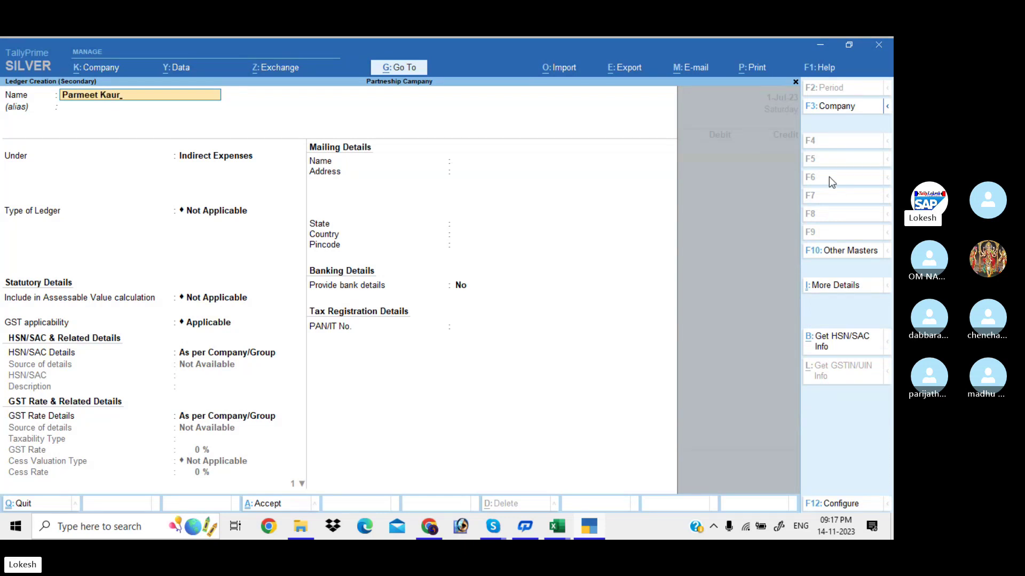
key("Return")
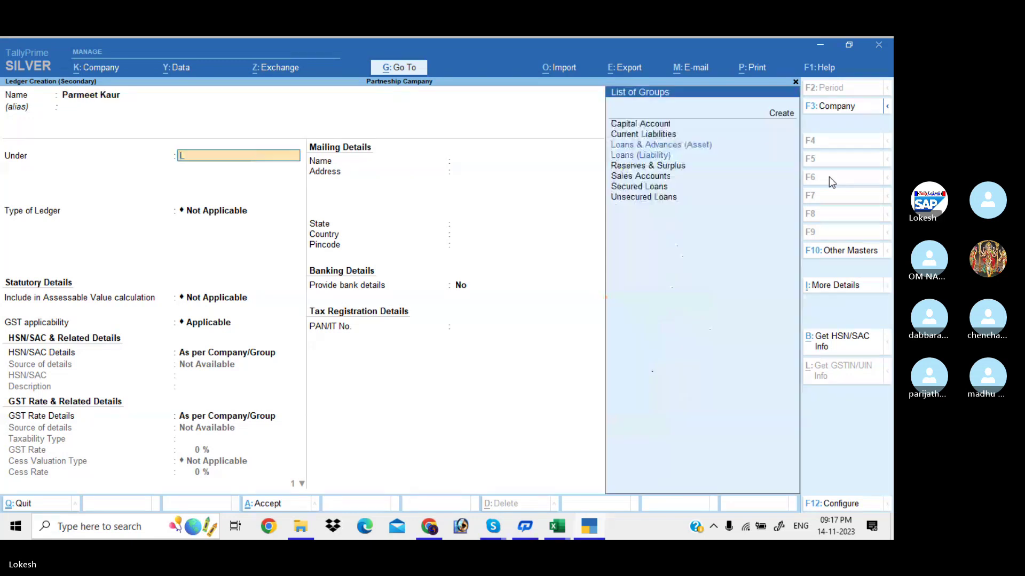
type("Lo")
key("Down")
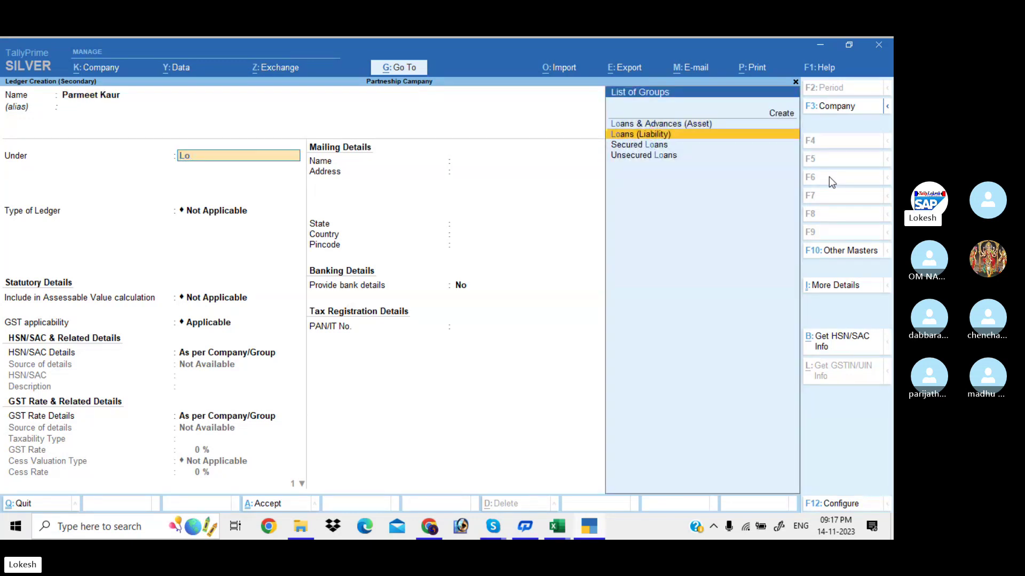
key("Return")
key("Return")
key("Return")
key("Return")
key("Return")
key("Return")
key("Return")
key("Return")
key("Return")
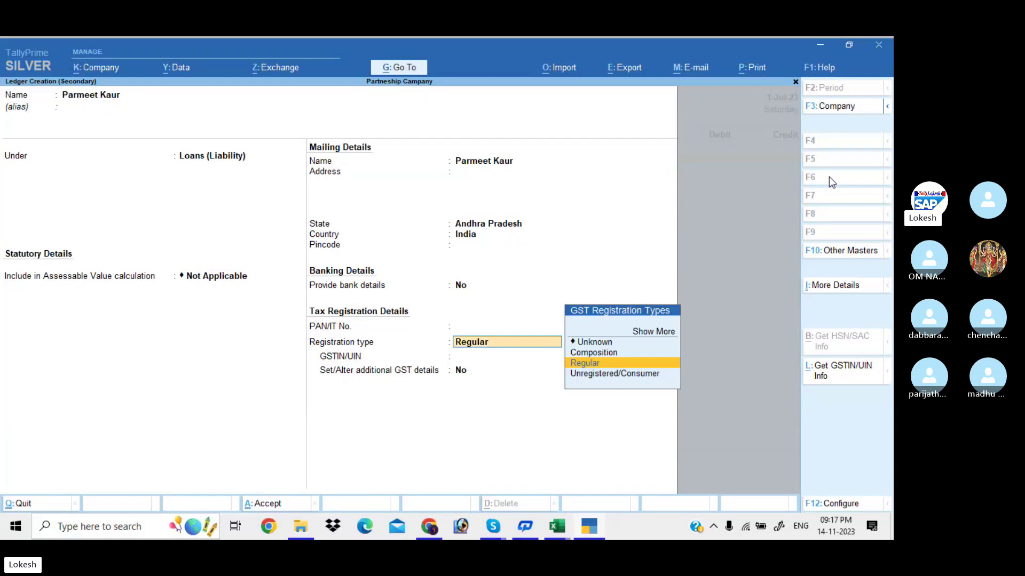
key("Return")
key("Return")
key("Return")
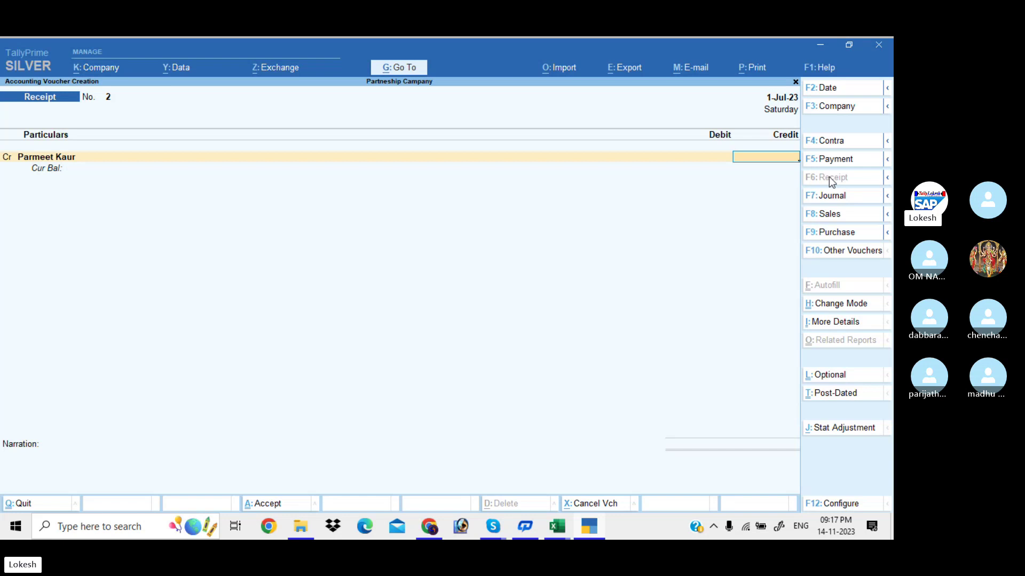
Credit the loan ledger 5,00,000 and debit Uti Bank with cheque/DD allocation.
type("5,00,")
type("00000")
key("Return")
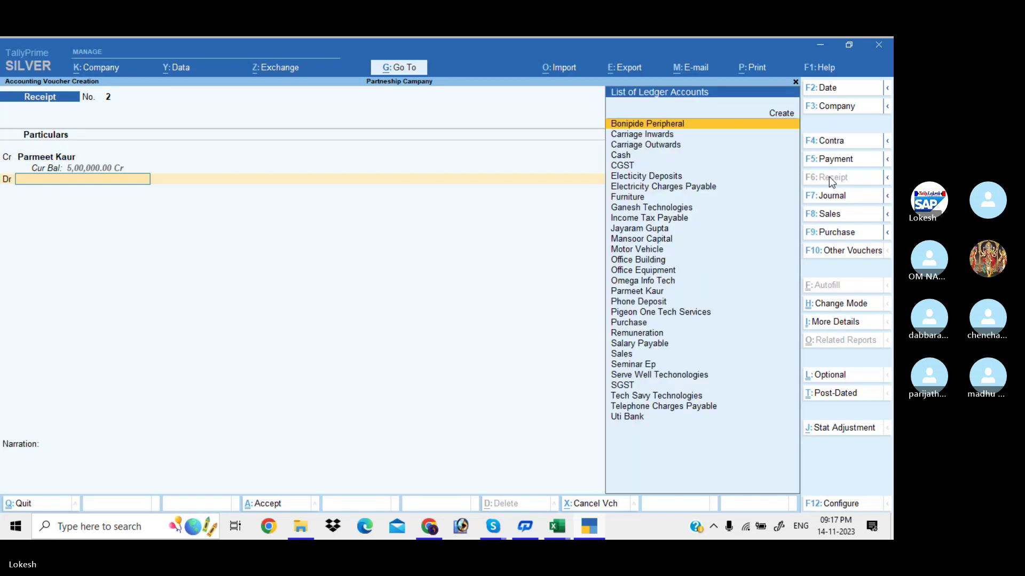
type("U")
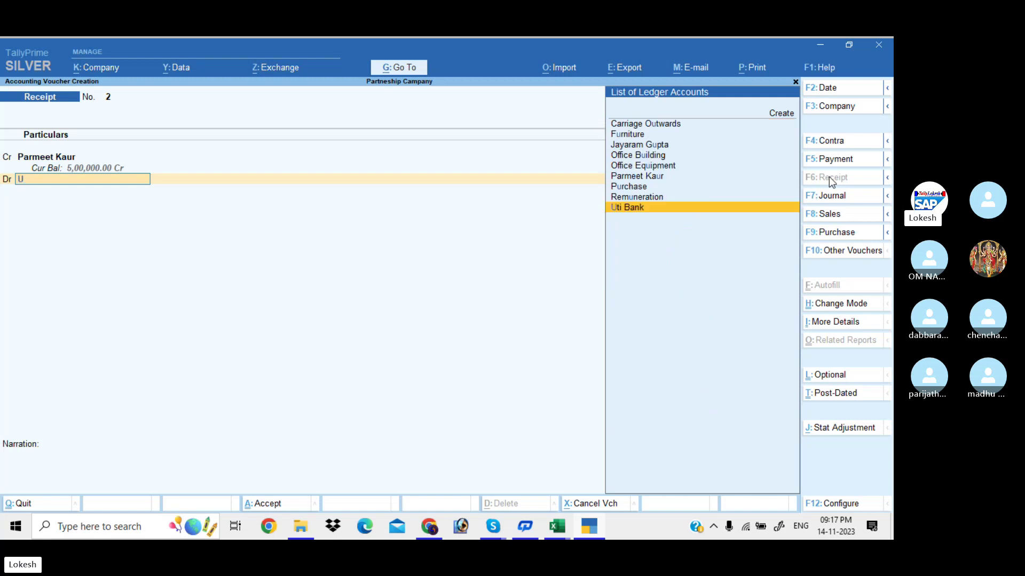
key("Return")
key("Return")
key("Return")
key("Return")
key("Return")
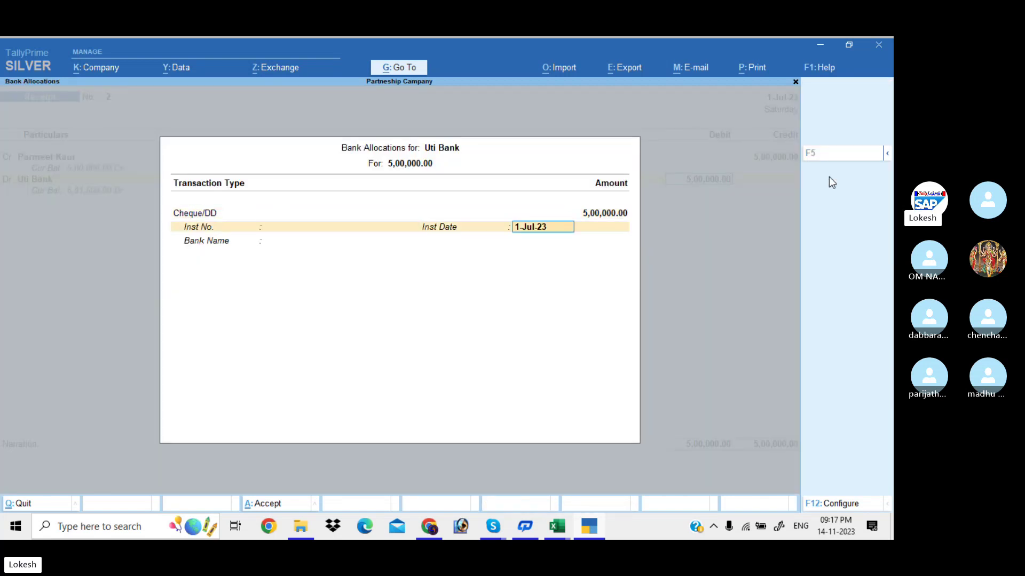
key("Return")
key("Return")
key("Return")
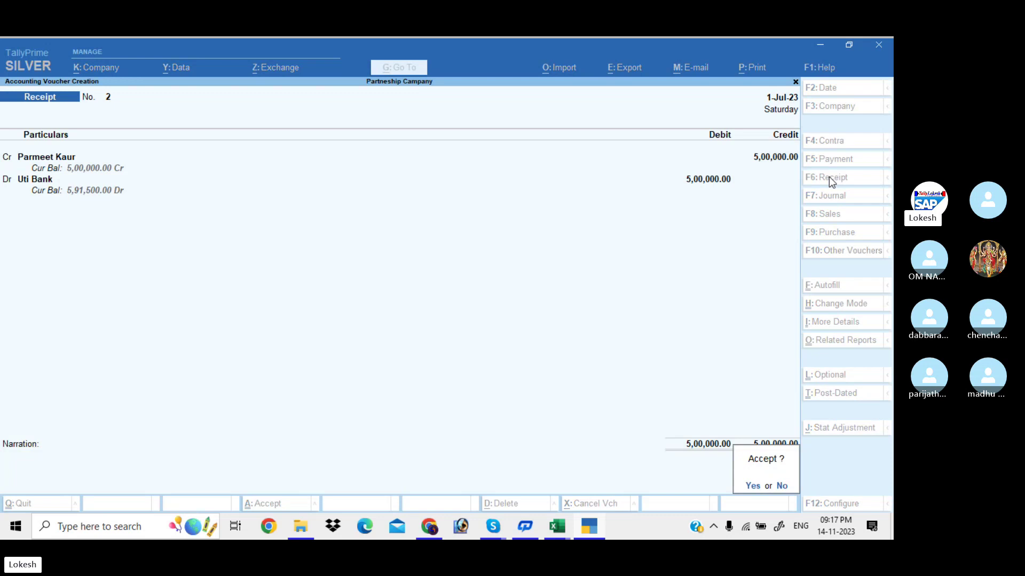
key("Return")
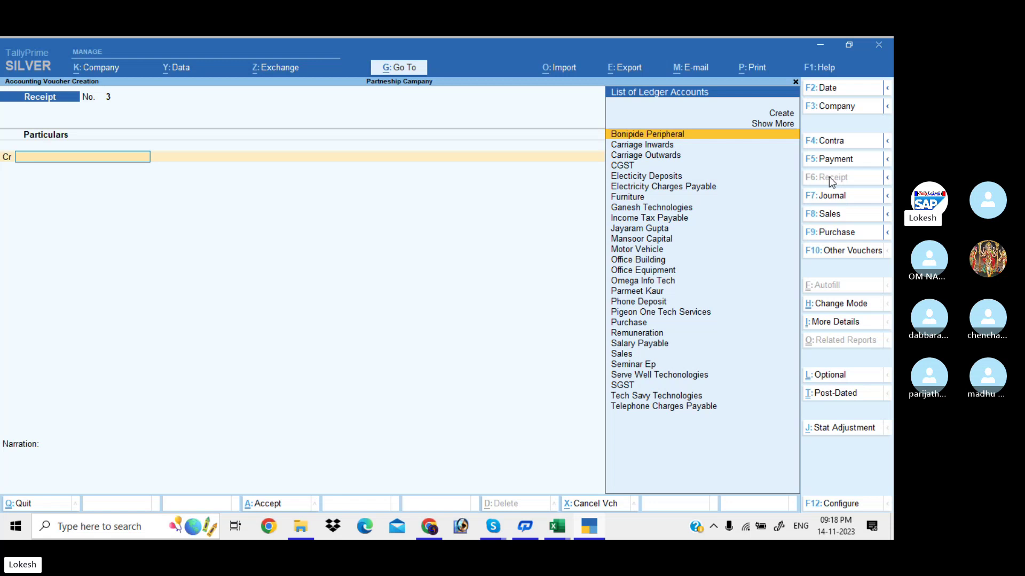
Switch to a Sales voucher and open the Company menu.
left_click(841, 214)
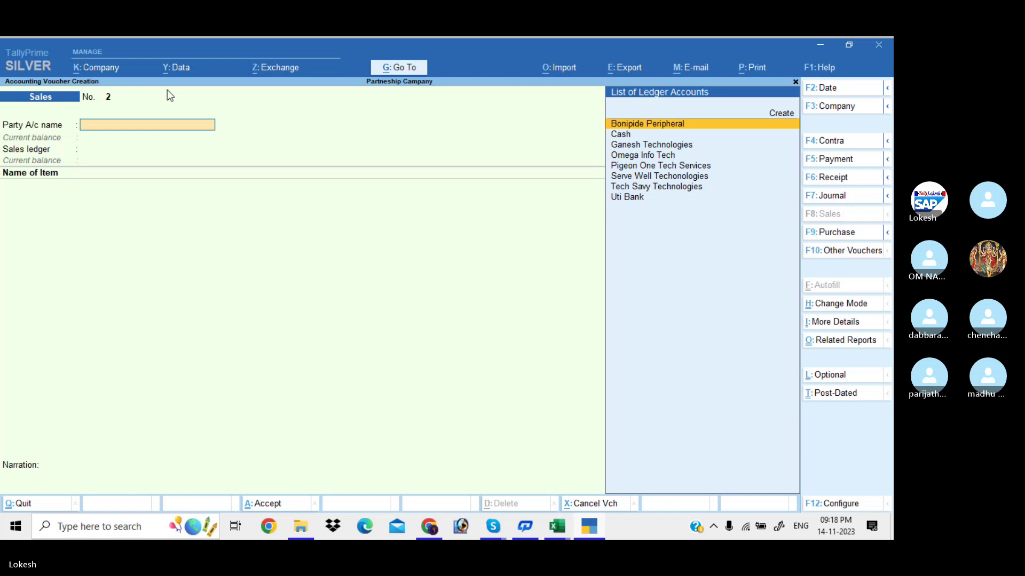
left_click(117, 69)
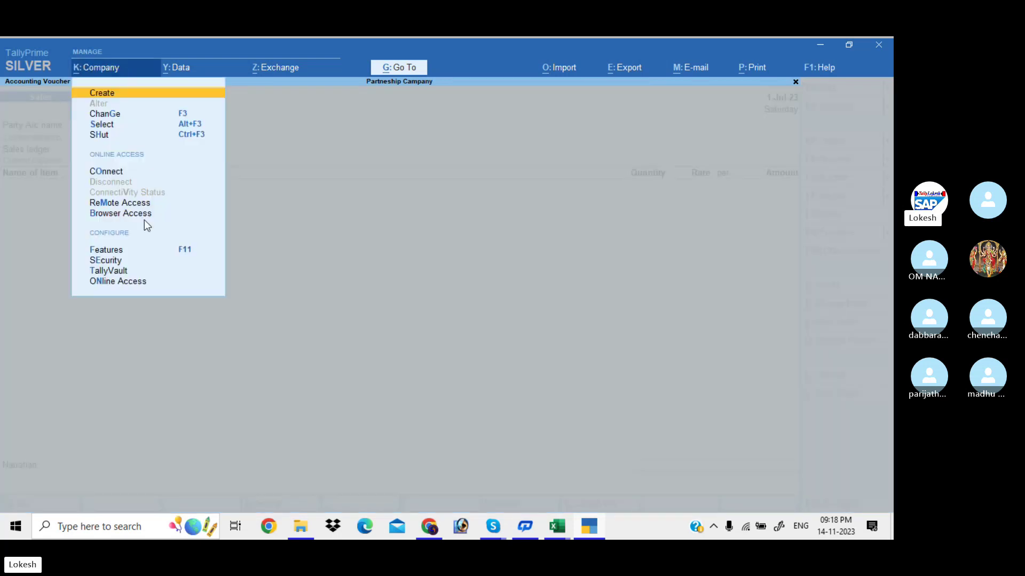
Set 'Use Discount column in invoices' to Yes in company features and accept.
left_click(130, 249)
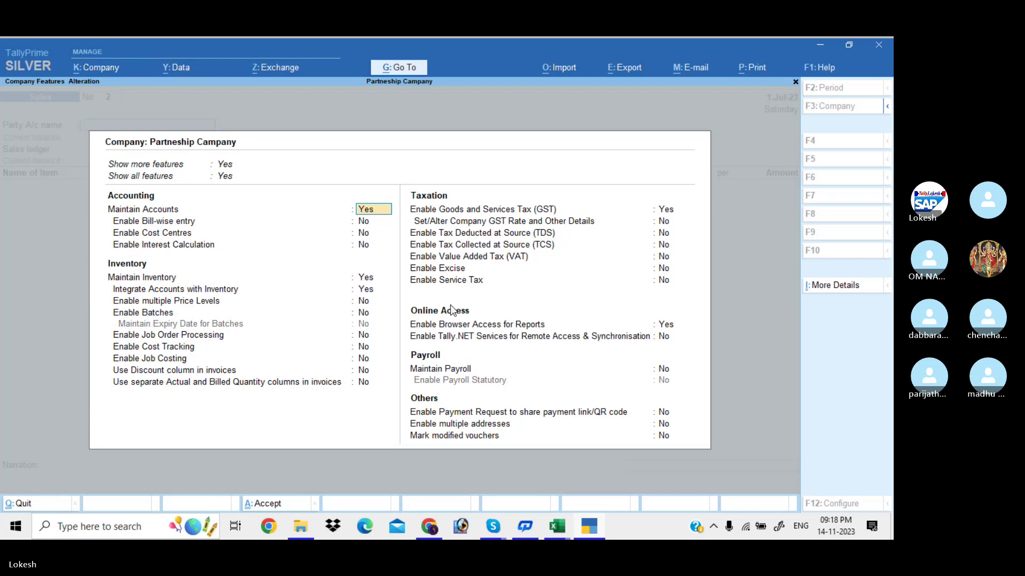
left_click(363, 372)
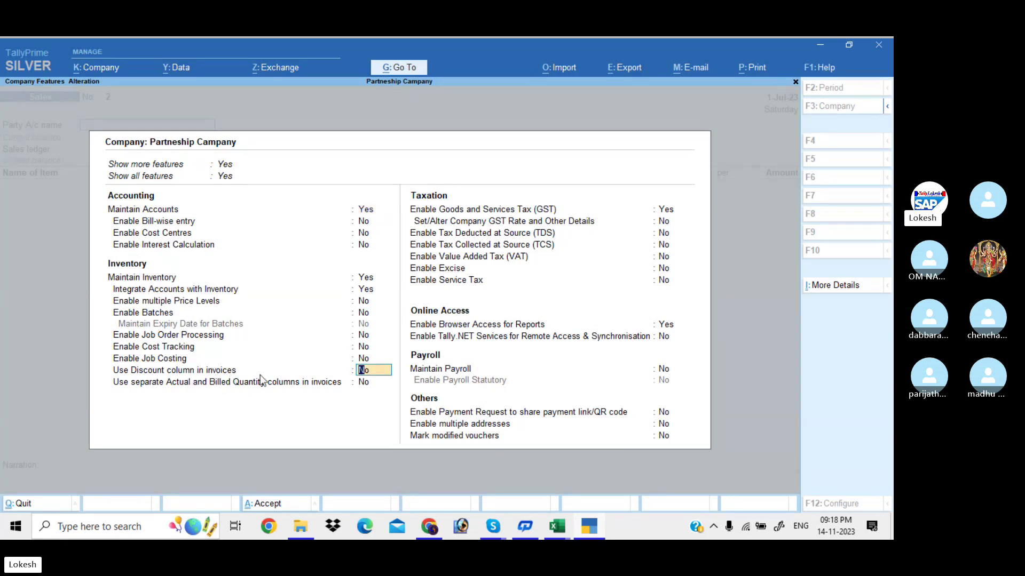
type("y")
key("ctrl+a")
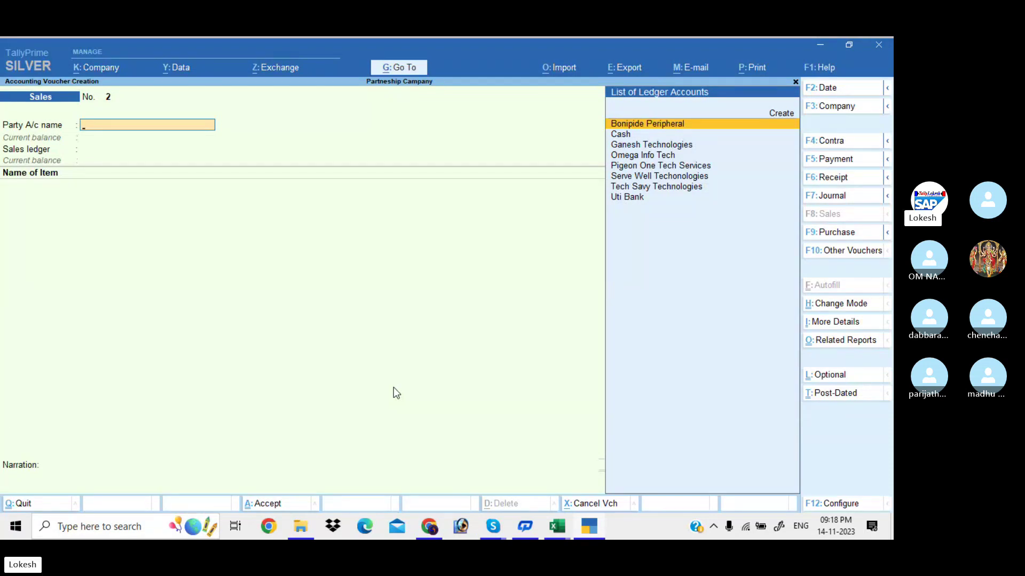
Create the I Tech ledger under Sundry Debtors, keeping its mailing name and no address.
key("alt+c")
type("I Tech")
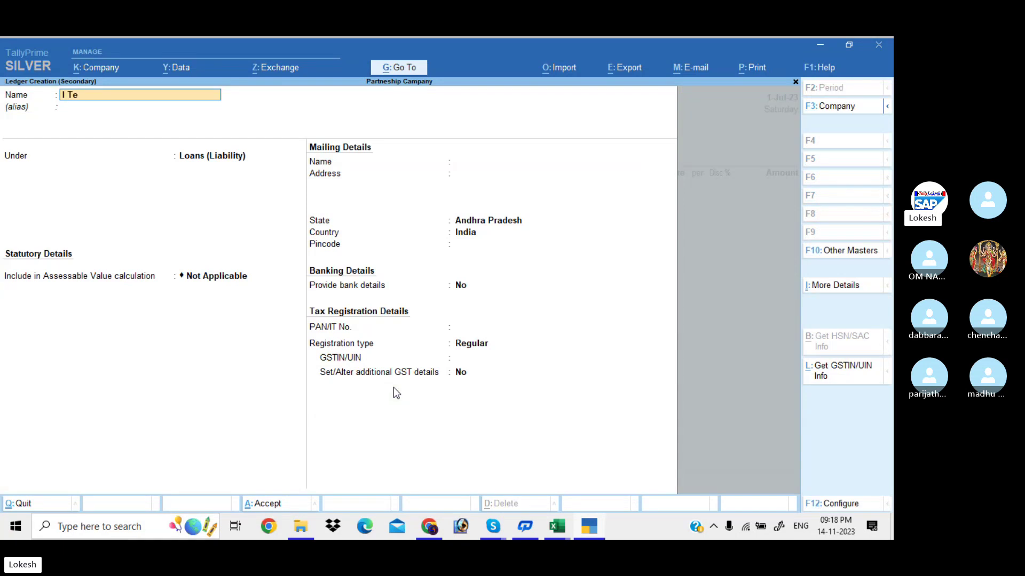
key("Return")
key("Return")
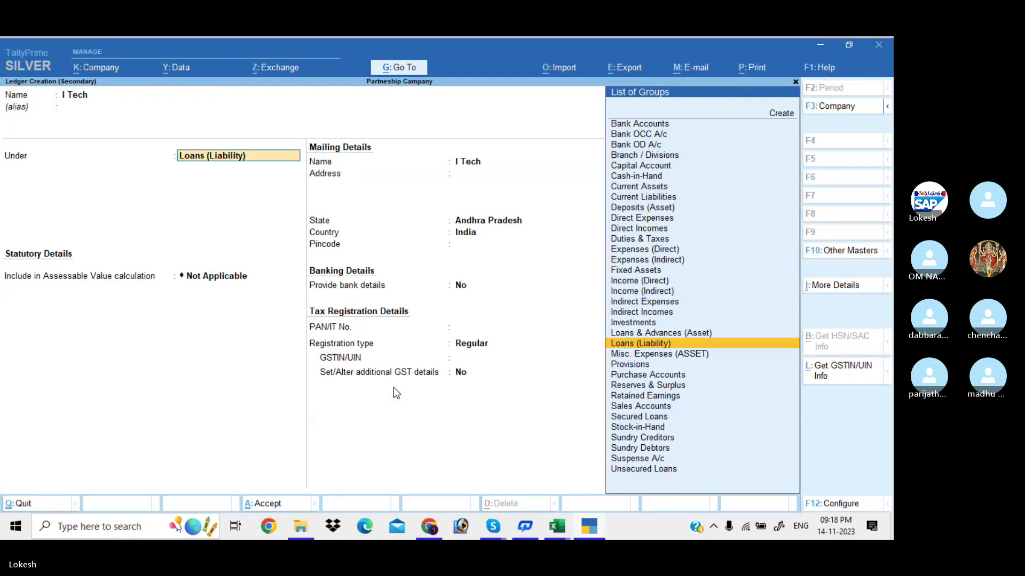
type("Sun")
key("Down")
key("Return")
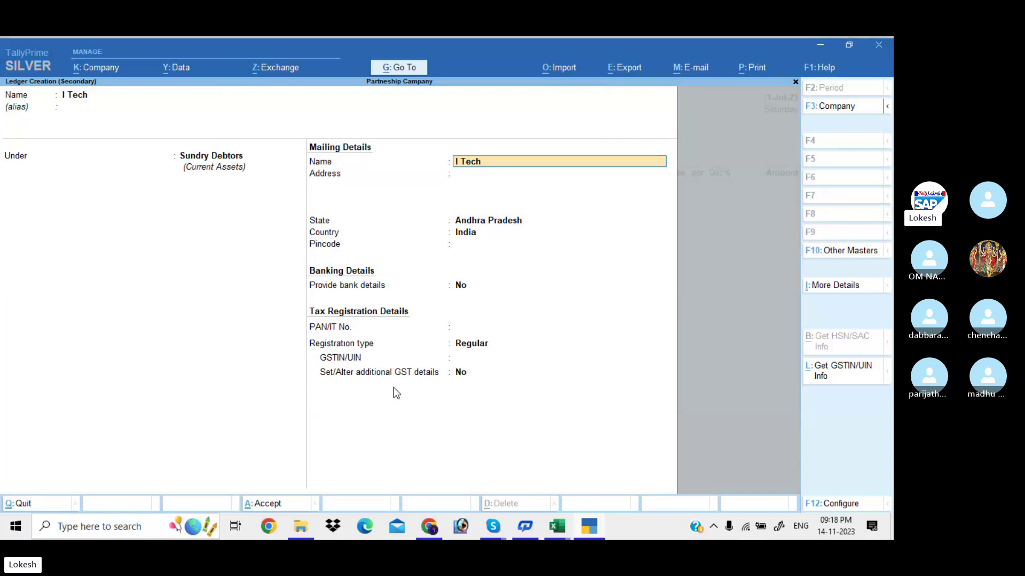
key("Return")
Set state code 37 with Regular GST registration, save I Tech, and accept party details.
key("Return")
key("Return")
key("Return")
key("Return")
key("Return")
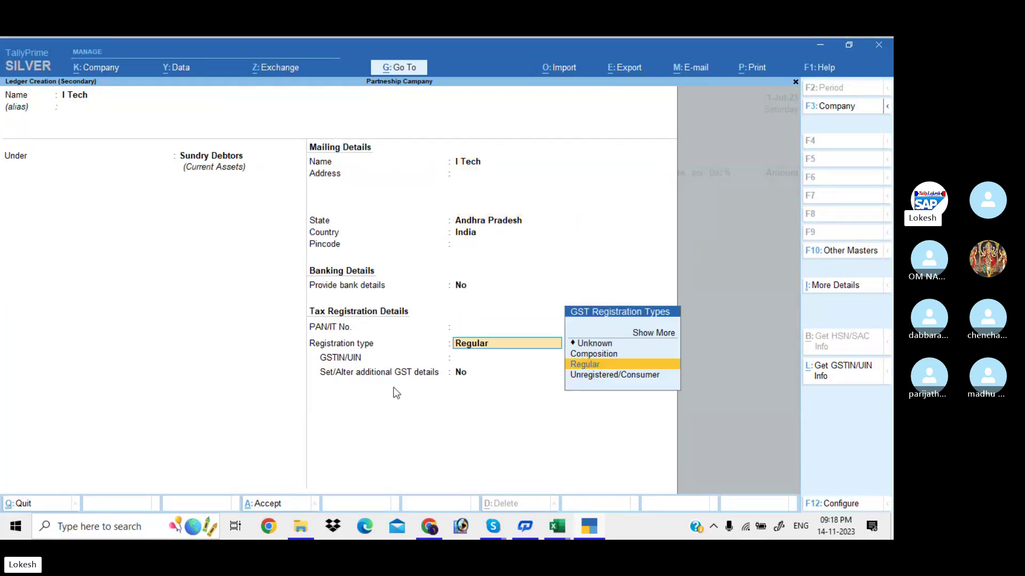
key("Return")
type("37")
key("Return")
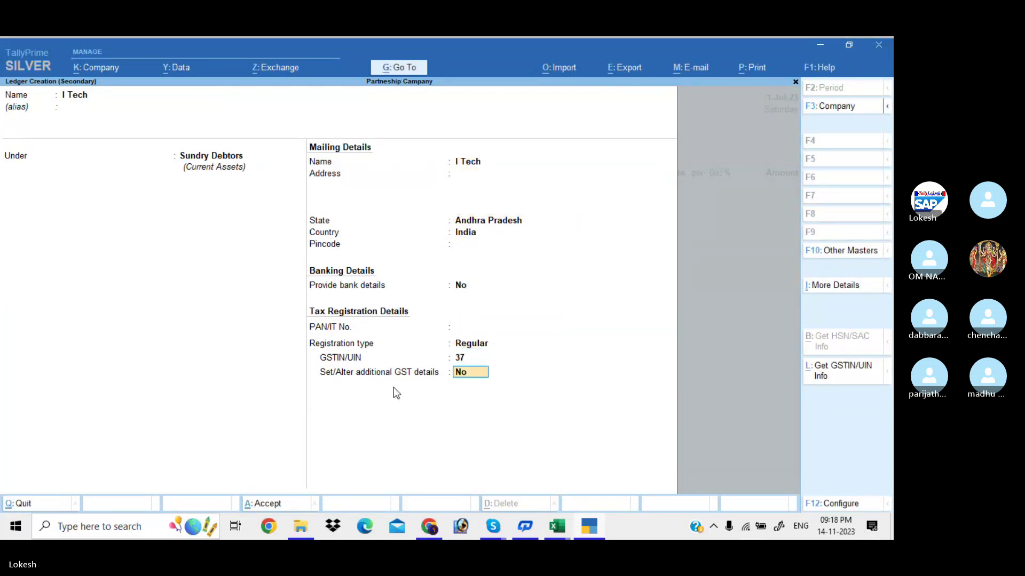
key("Return")
key("Return")
key("ctrl+a")
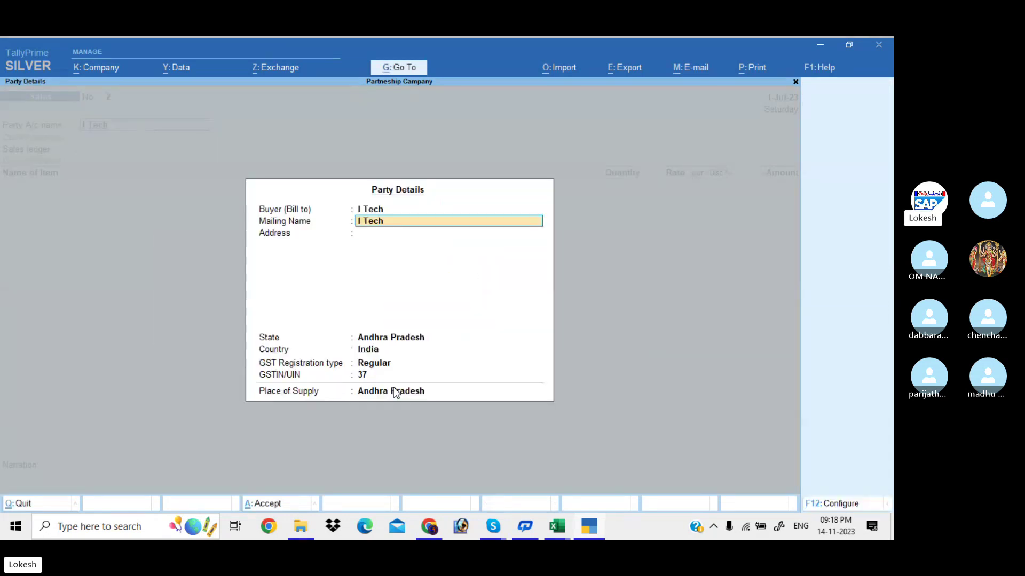
key("Return")
key("Return")
key("Return")
key("Return")
key("Return")
key("Return")
key("Return")
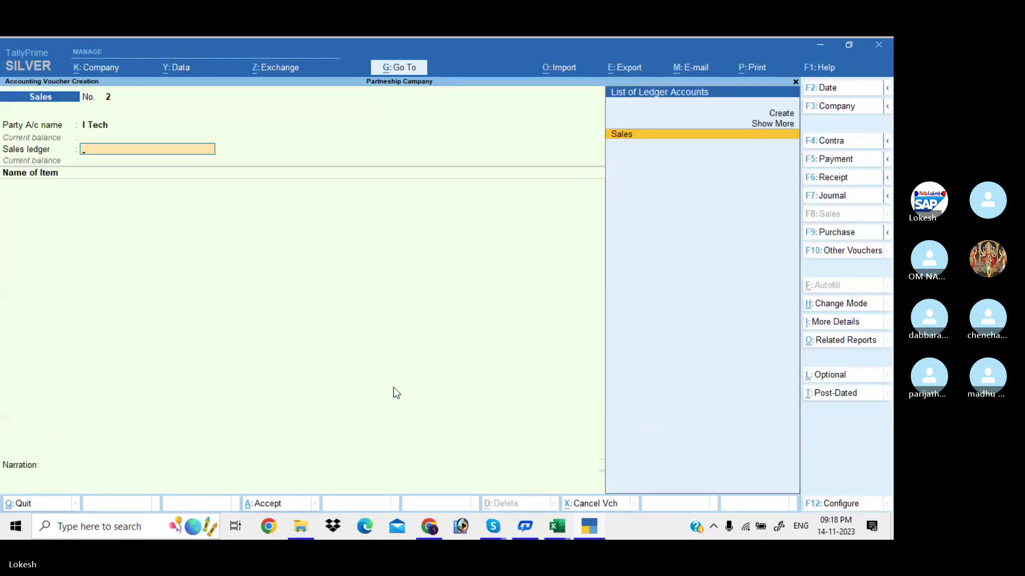
key("Return")
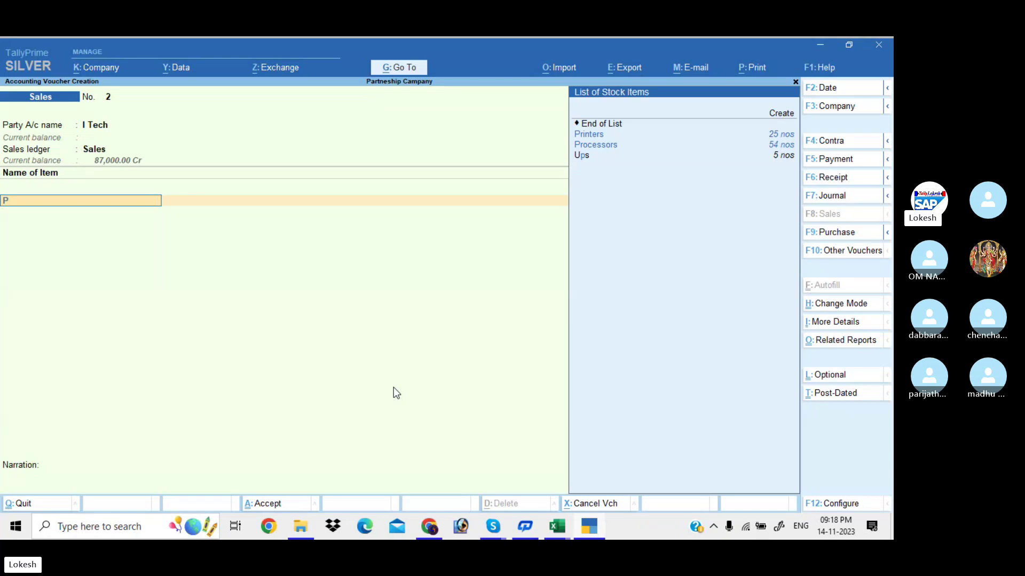
Add Processors, 15 nos at 7,500 with a 5% discount.
type("pro")
key("Return")
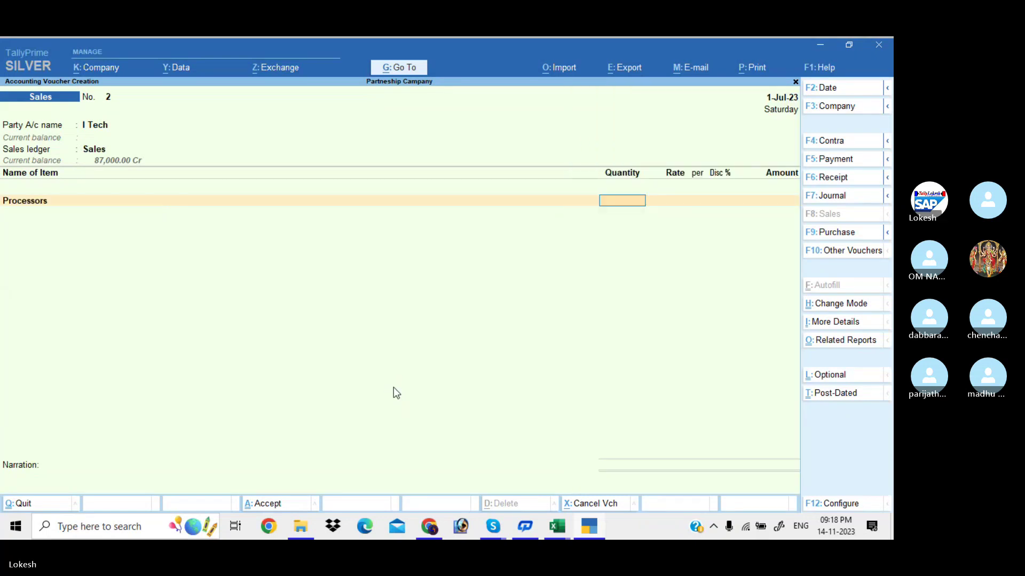
type("15")
key("Return")
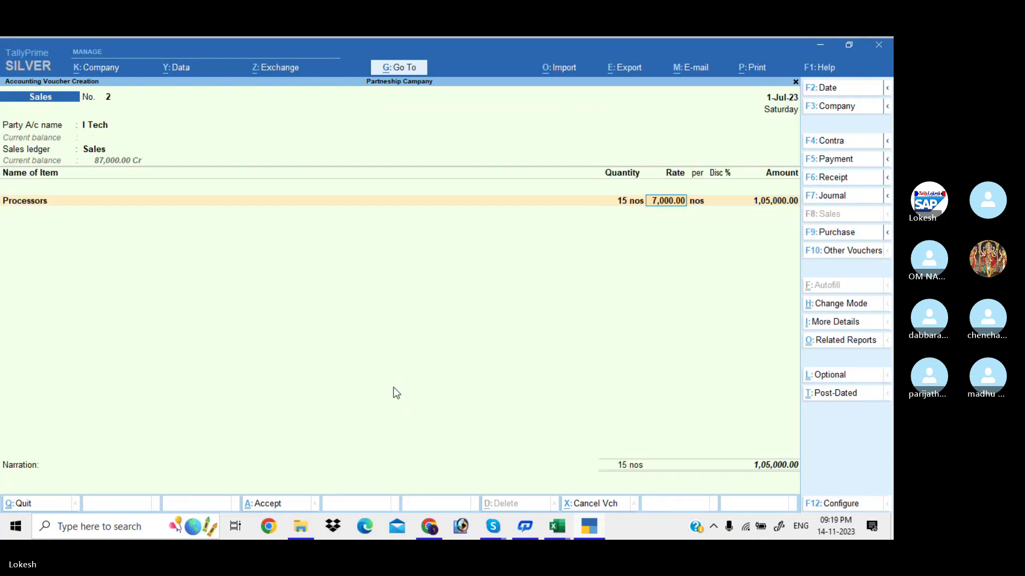
type("7500")
key("Return")
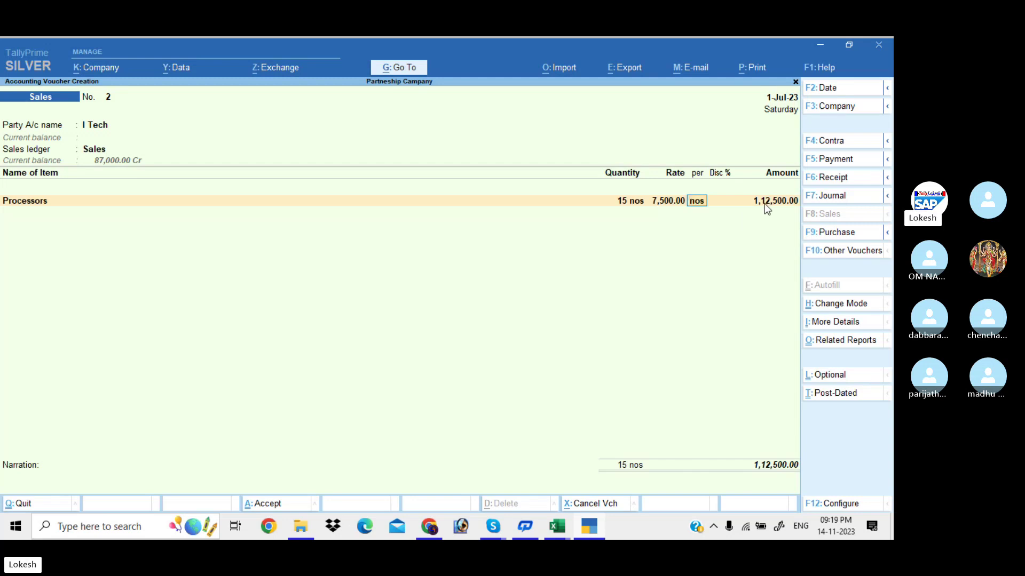
key("Return")
key("Return")
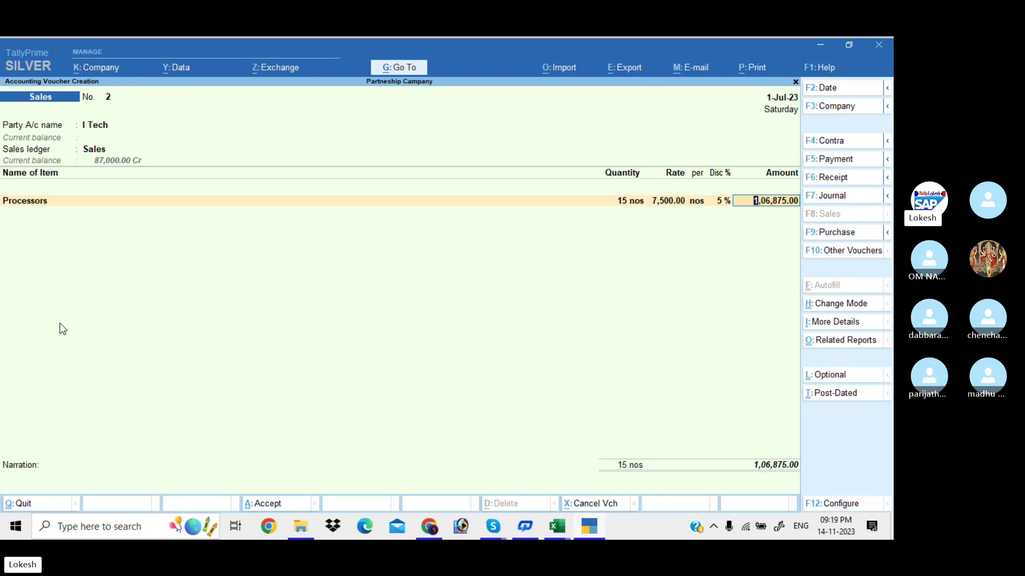
key("Return")
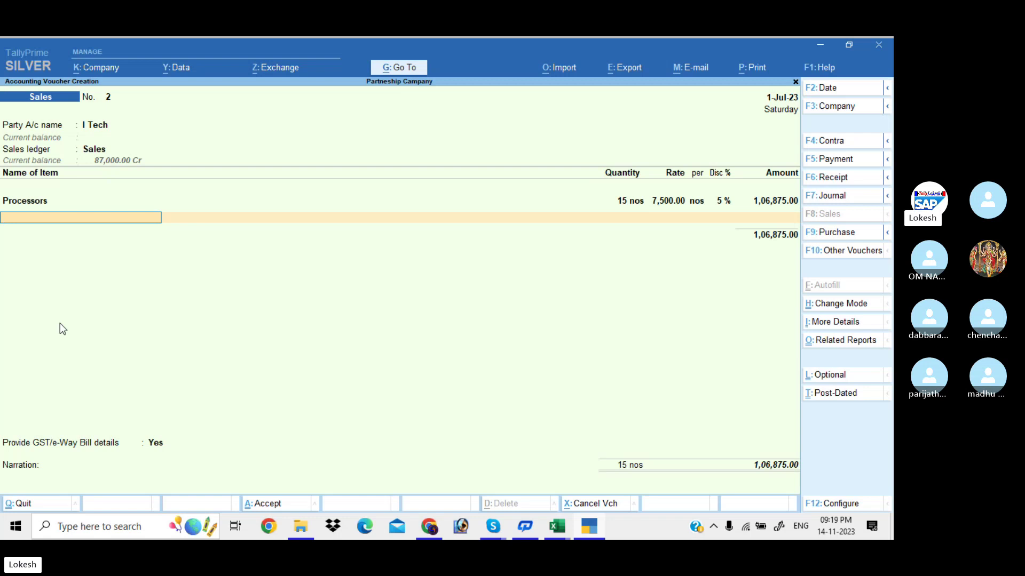
Add Monitors, 10 nos at 12,500 with a 5% discount.
type("Mo")
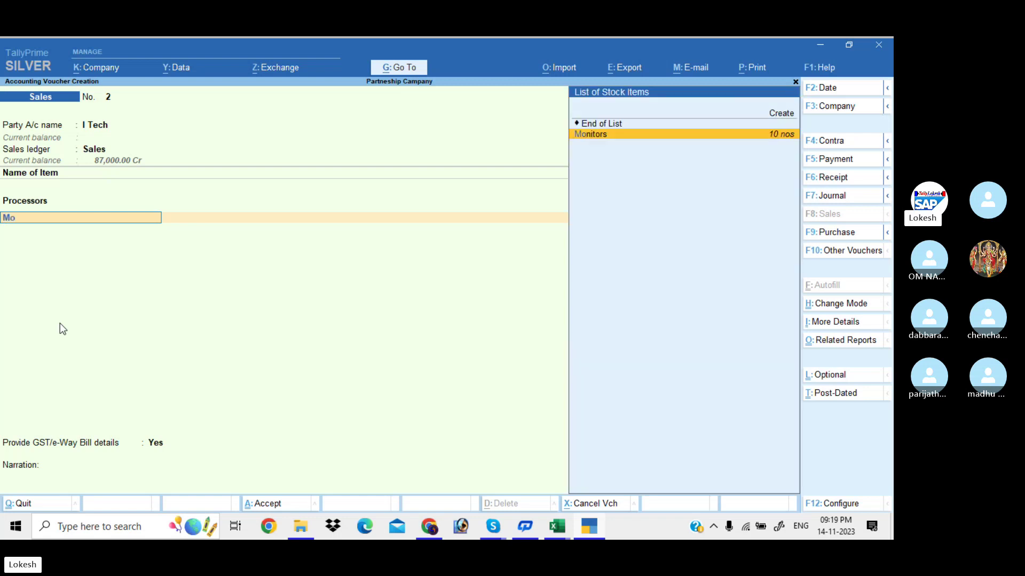
key("Return")
type("10")
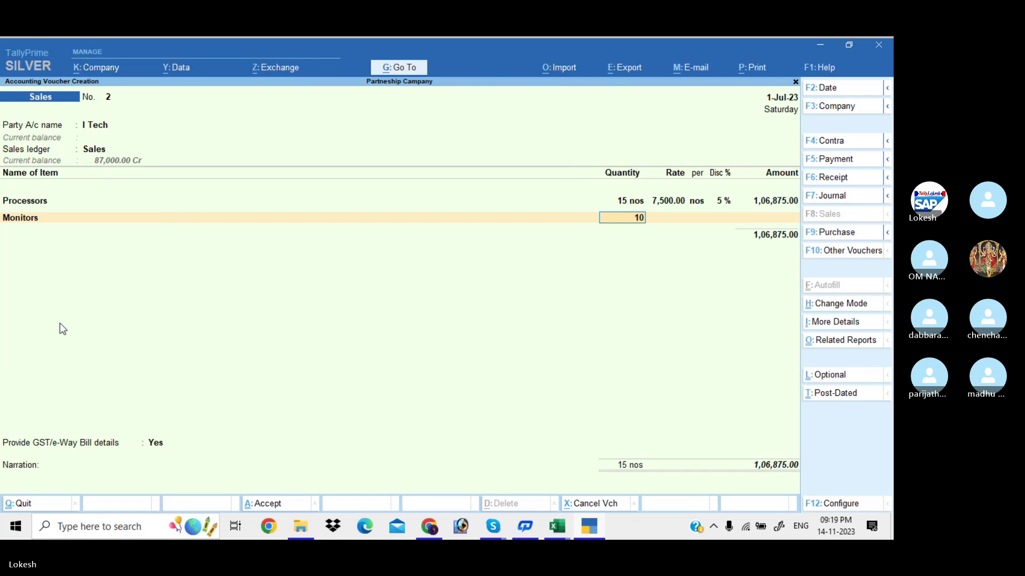
key("Return")
type("12500")
key("Return")
key("Return")
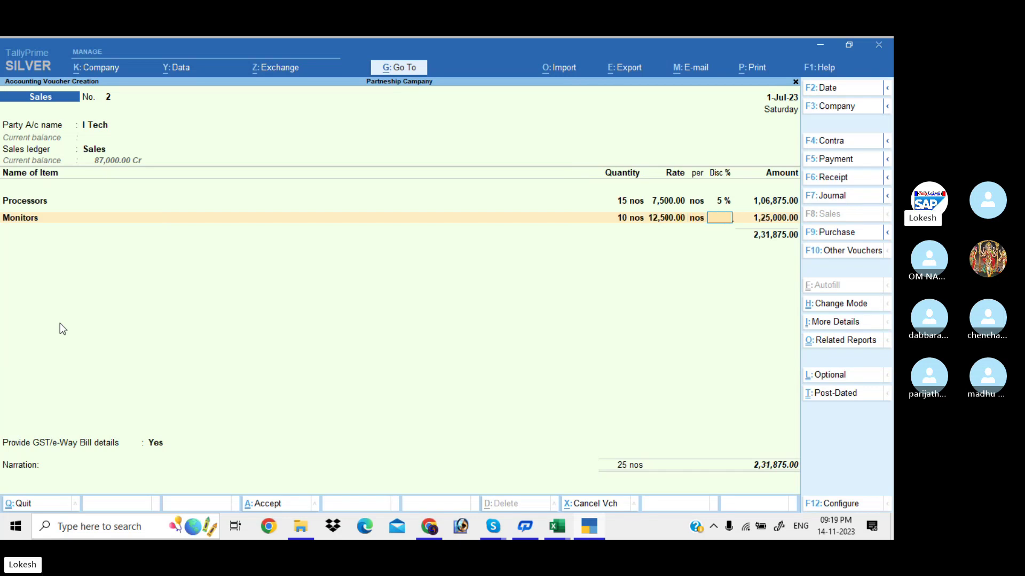
type("5")
key("Return")
key("Return")
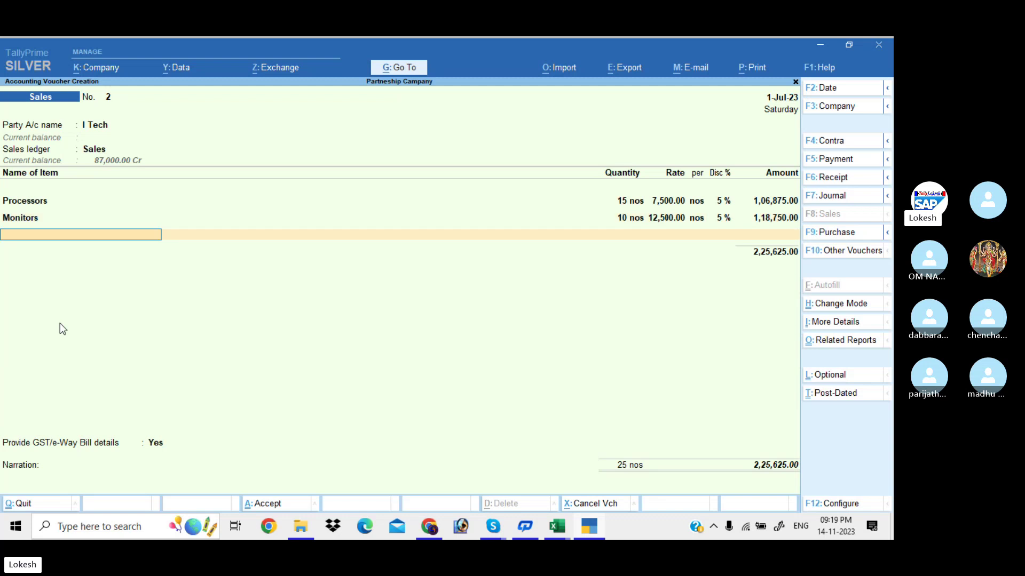
Add Ups, 5 nos at 2,800 with a 5% discount, bringing items to 2,38,925.
type("Up")
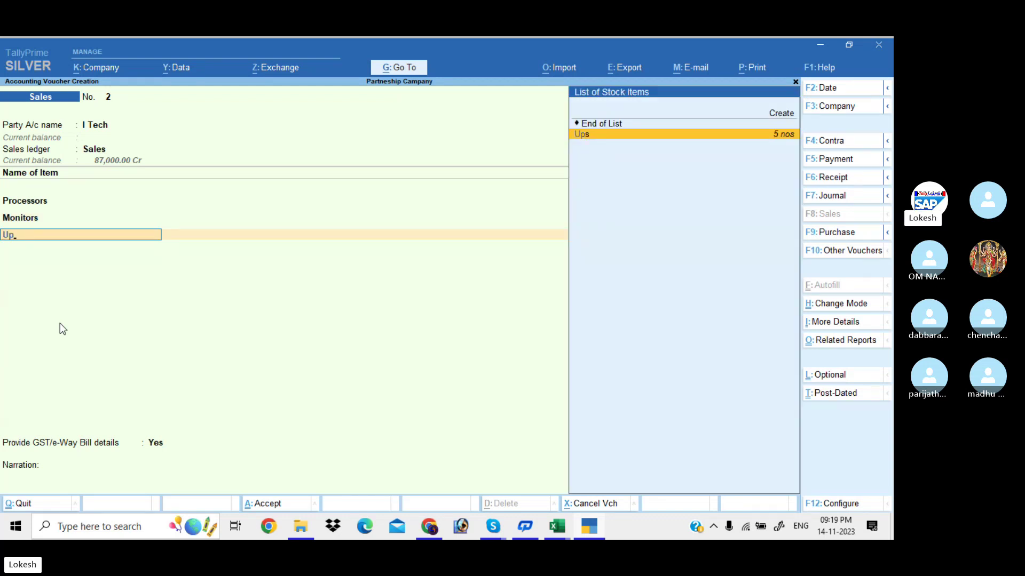
key("Return")
type("5 nos")
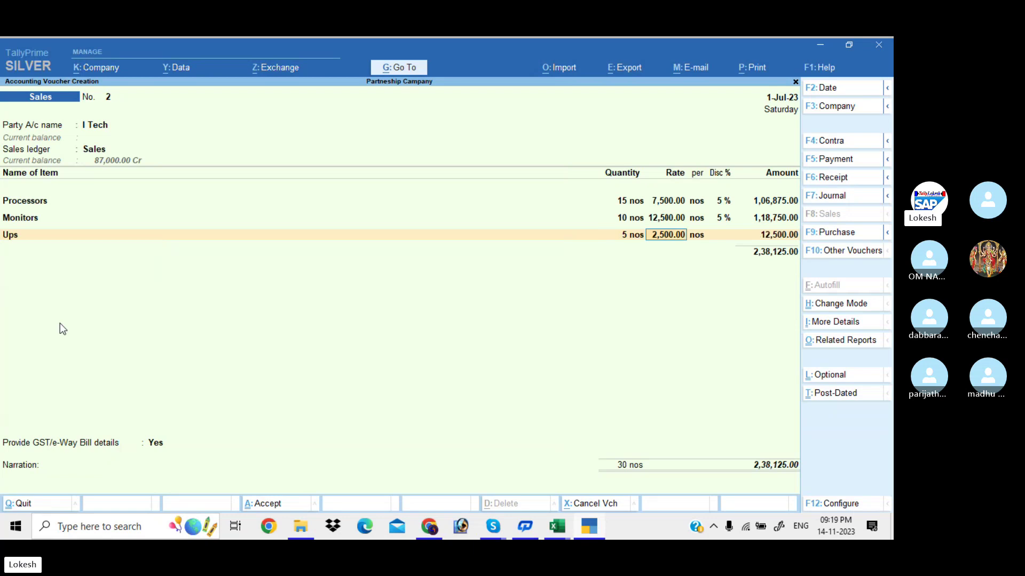
key("Return")
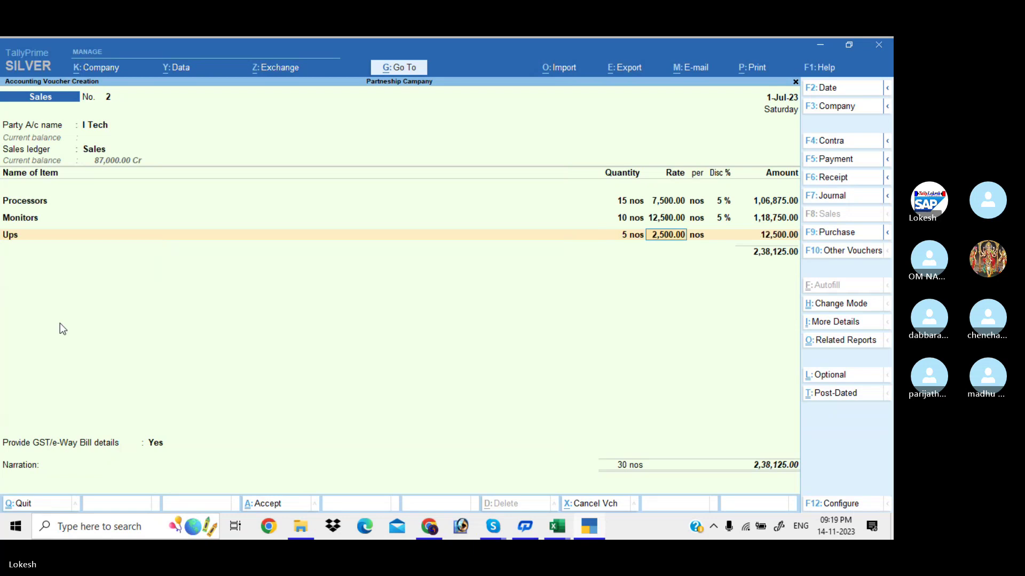
type("2,800")
key("Return")
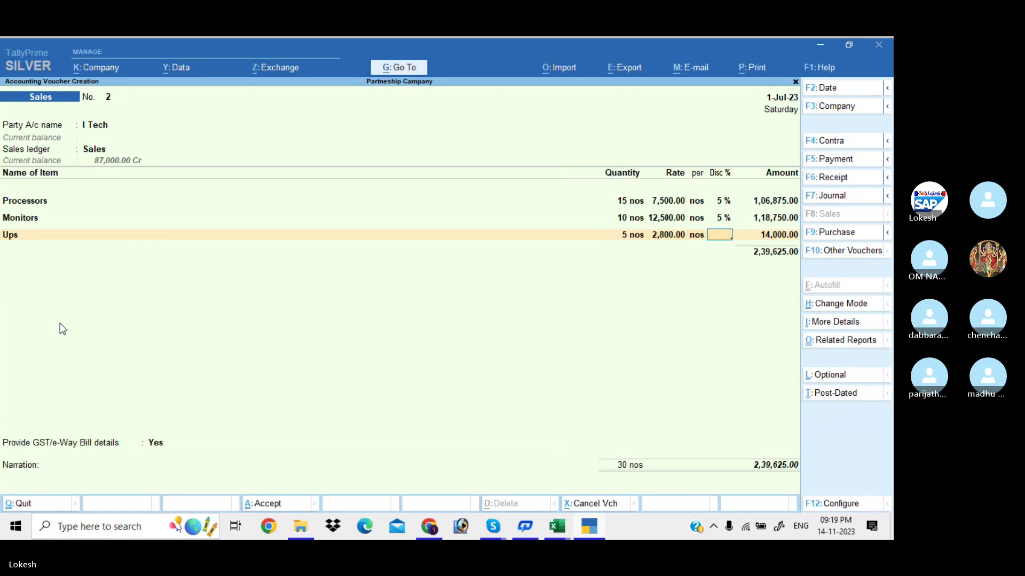
type("5")
key("Return")
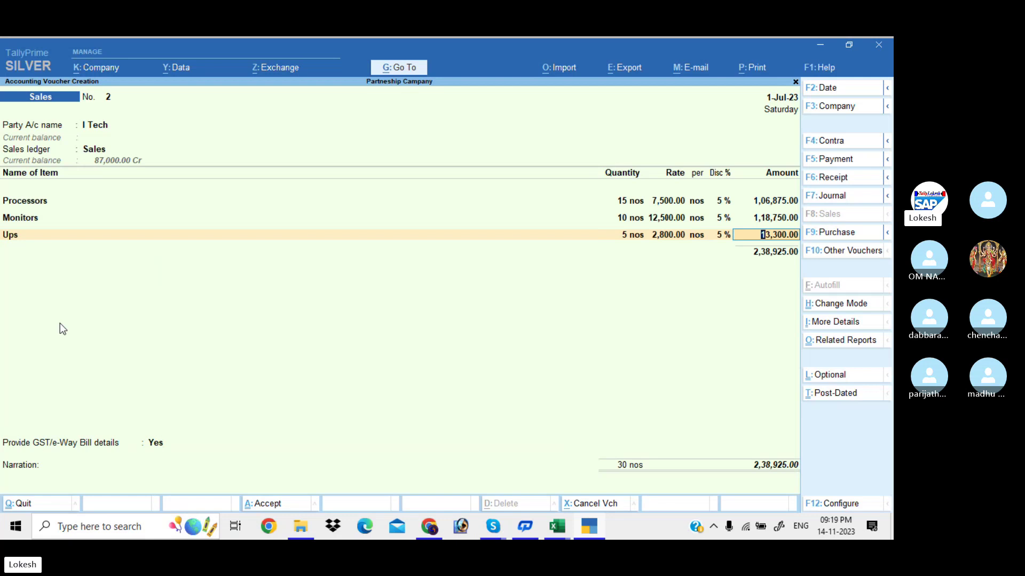
key("Return")
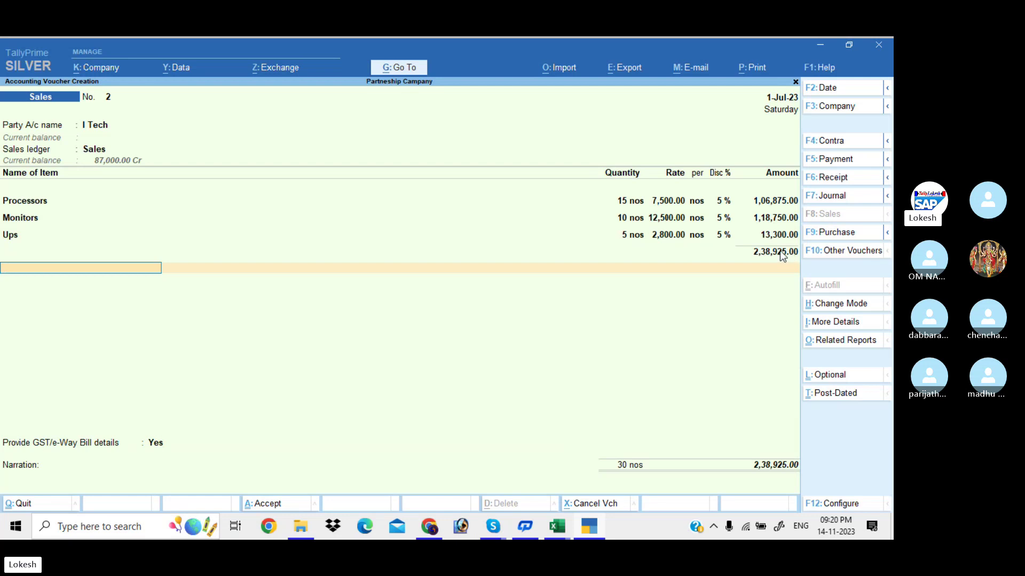
Add CGST and SGST ledger lines of 21,503.25 each, totalling 2,81,931.50.
type("D")
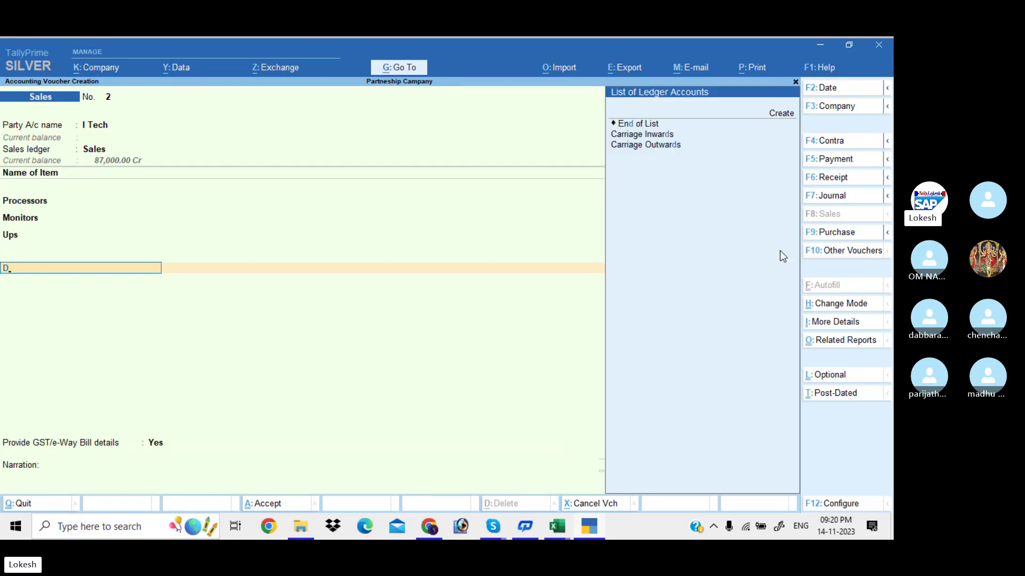
type("cg")
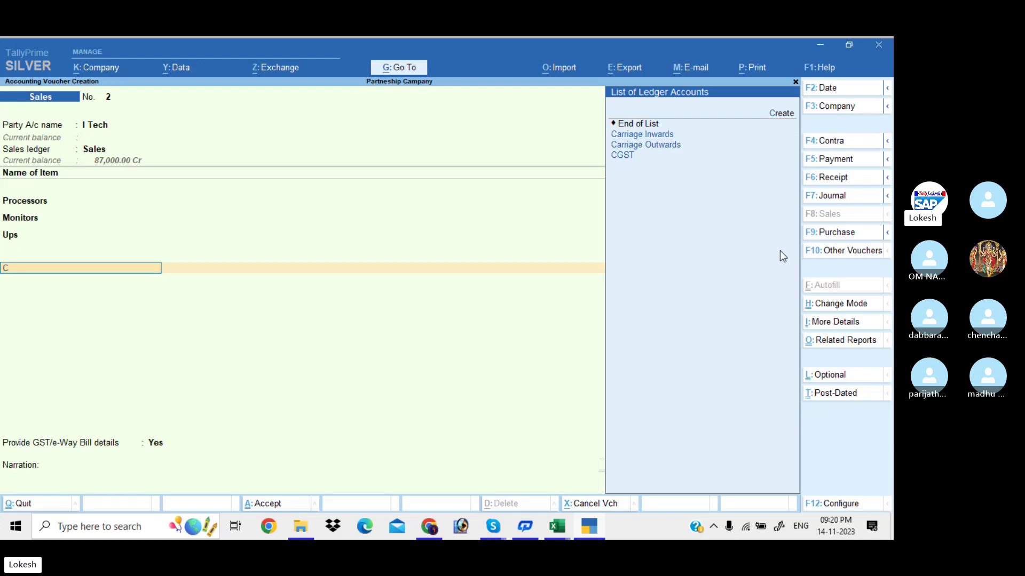
key("Return")
type("sg")
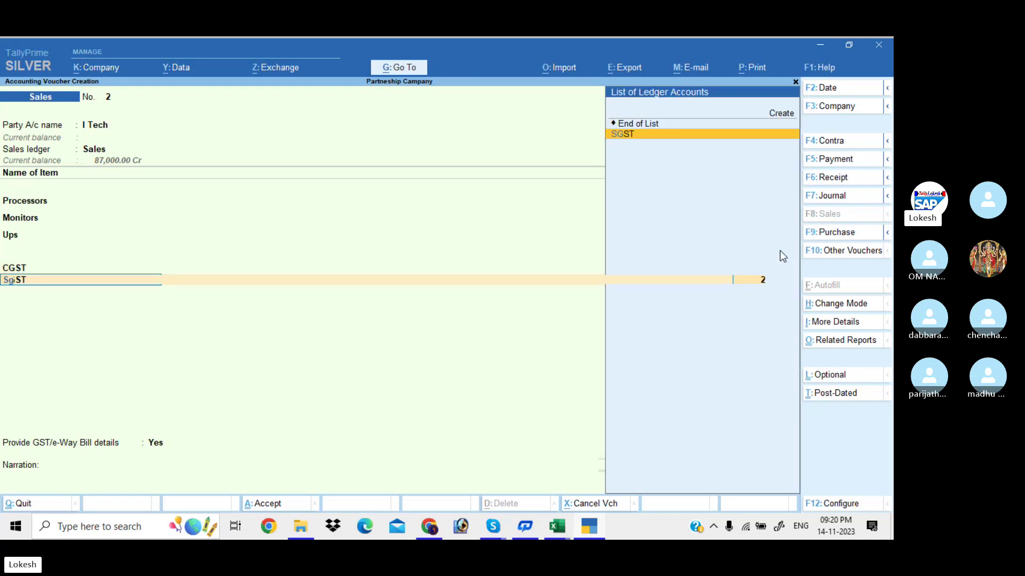
key("Return")
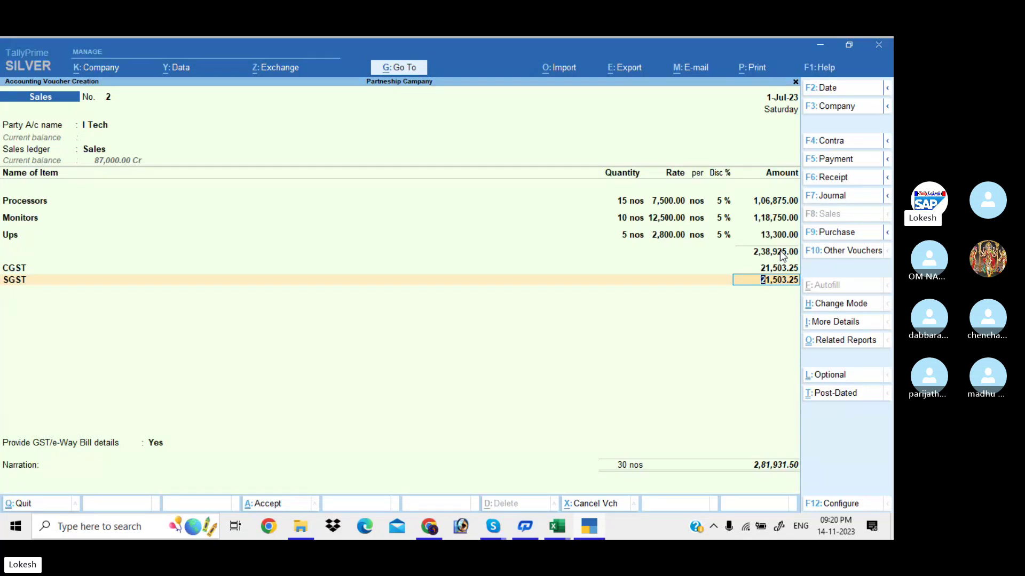
key("Return")
Set Provide GST/e-Way Bill details to No and skip the narration.
key("Return")
key("Up")
key("Return")
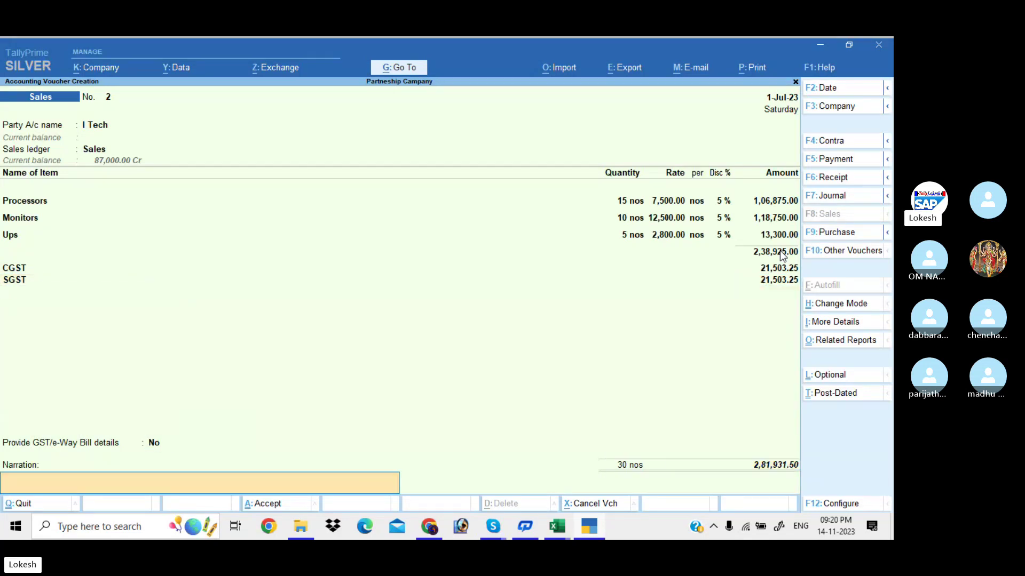
key("Return")
key("Return")
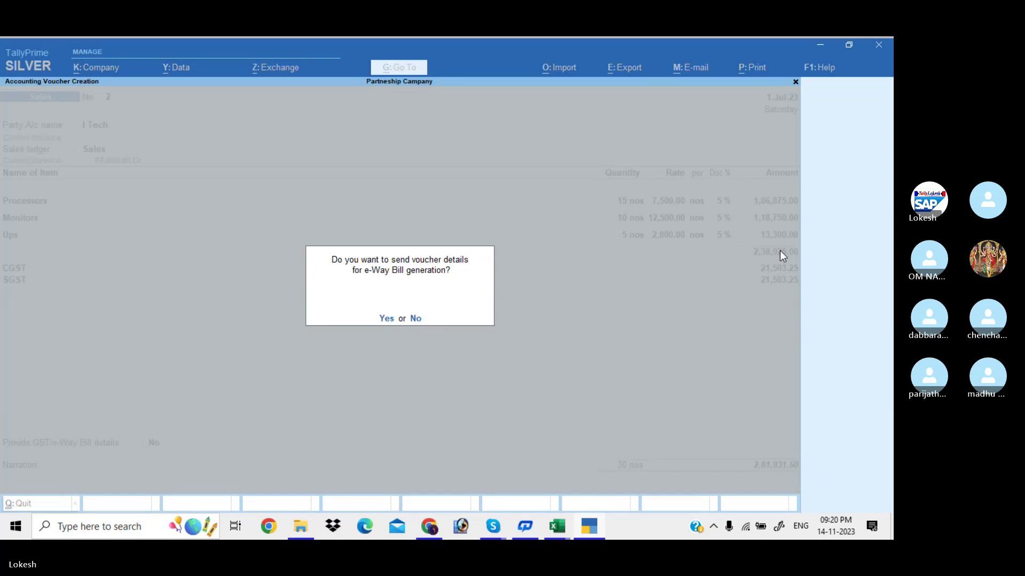
Decline e-Way Bill generation so Sales voucher No. 2 is saved.
key("n")
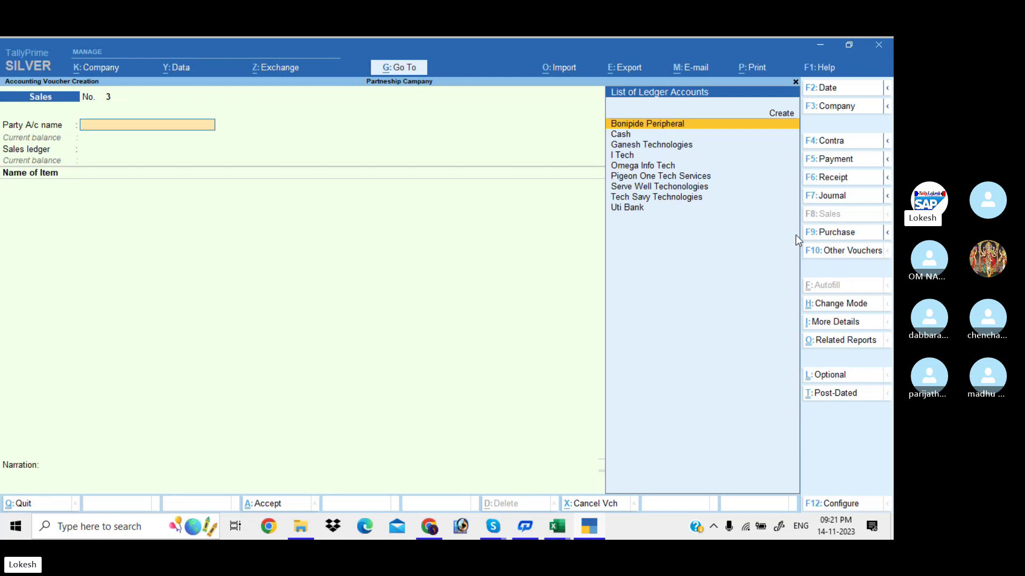
Start a Payment voucher debiting Bonipide Peripheral 1,98,000.
left_click(845, 160)
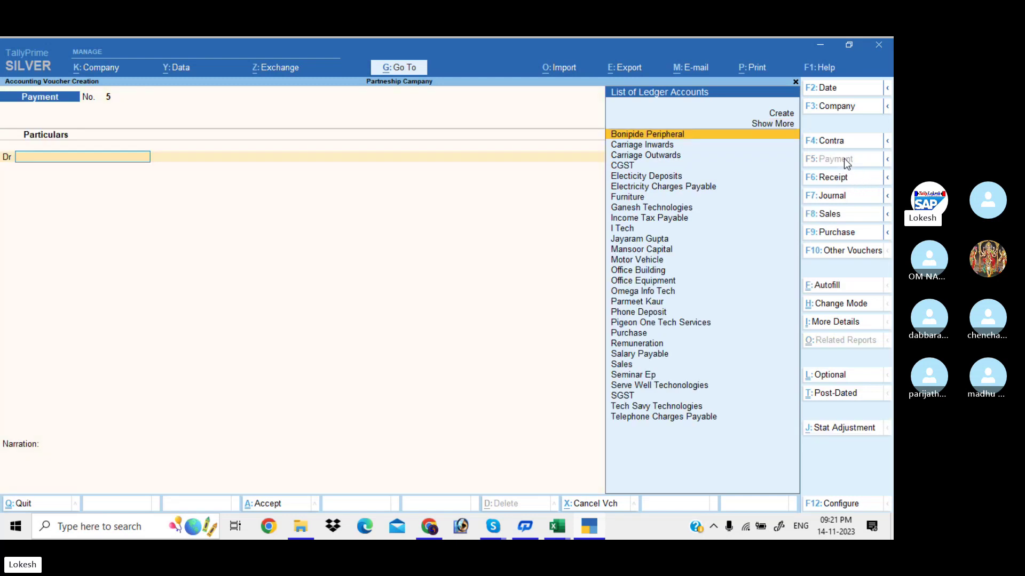
key("Return")
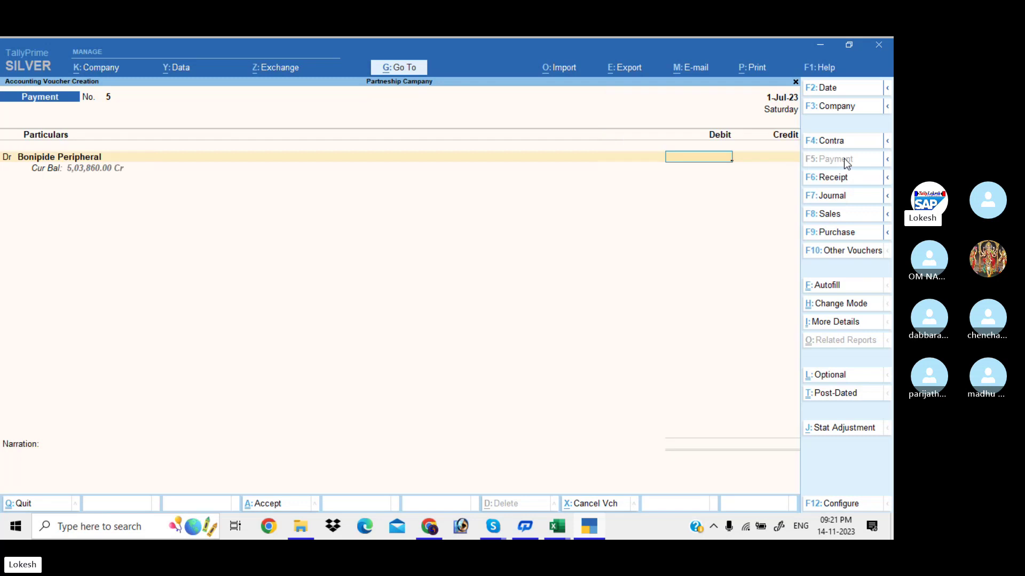
type("1,98,00")
type("000")
key("Return")
key("Return")
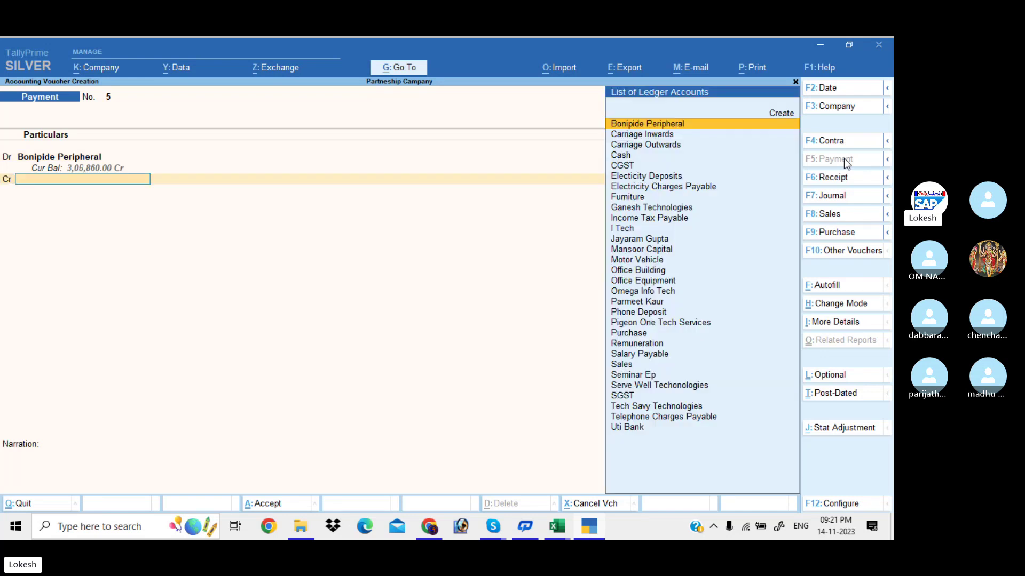
Create a Discount Received ledger under Indirect Incomes for the credit side.
type("Di")
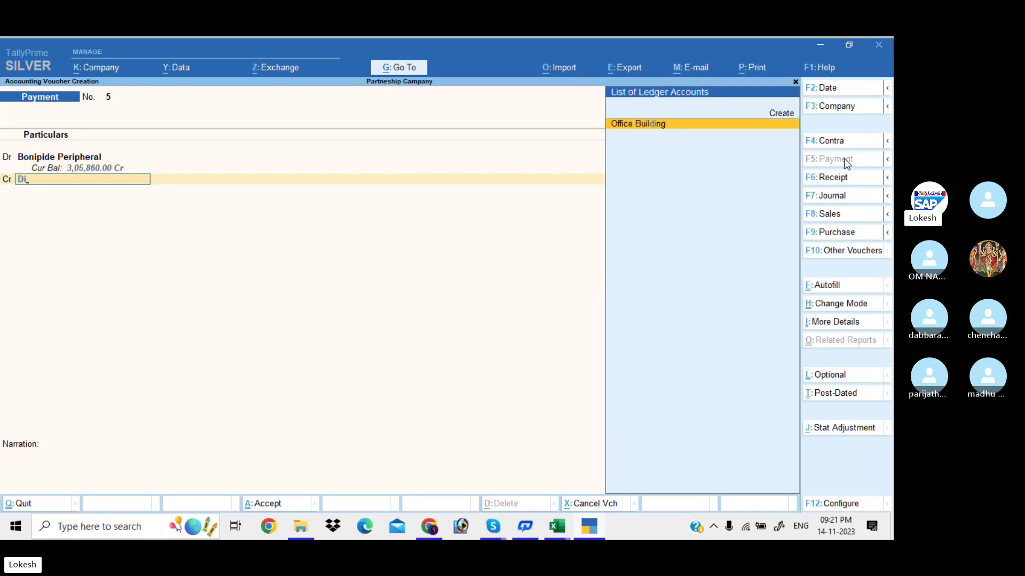
key("alt+c")
type("Dis")
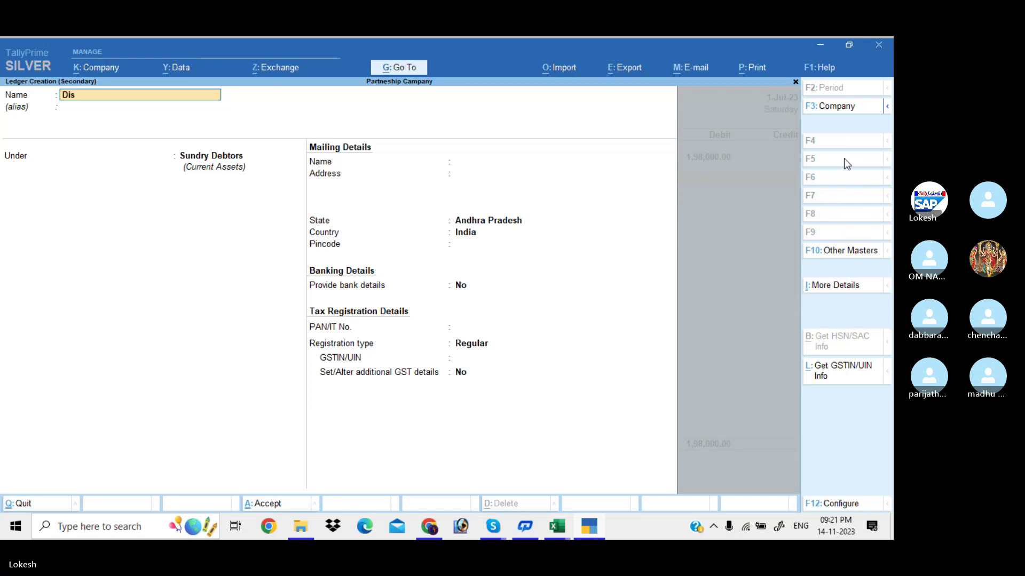
type("count R")
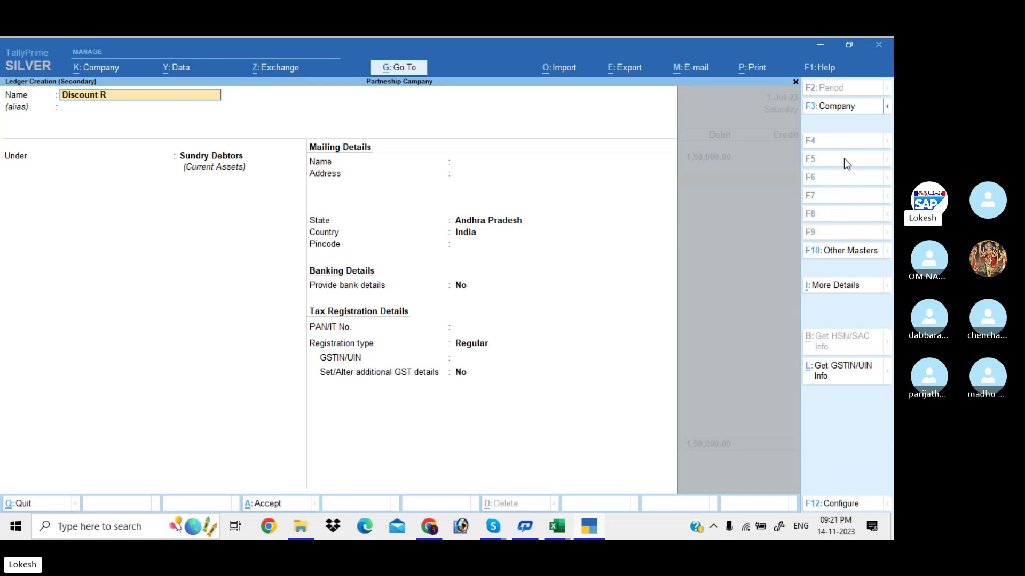
type("eceived")
key("Return")
key("Return")
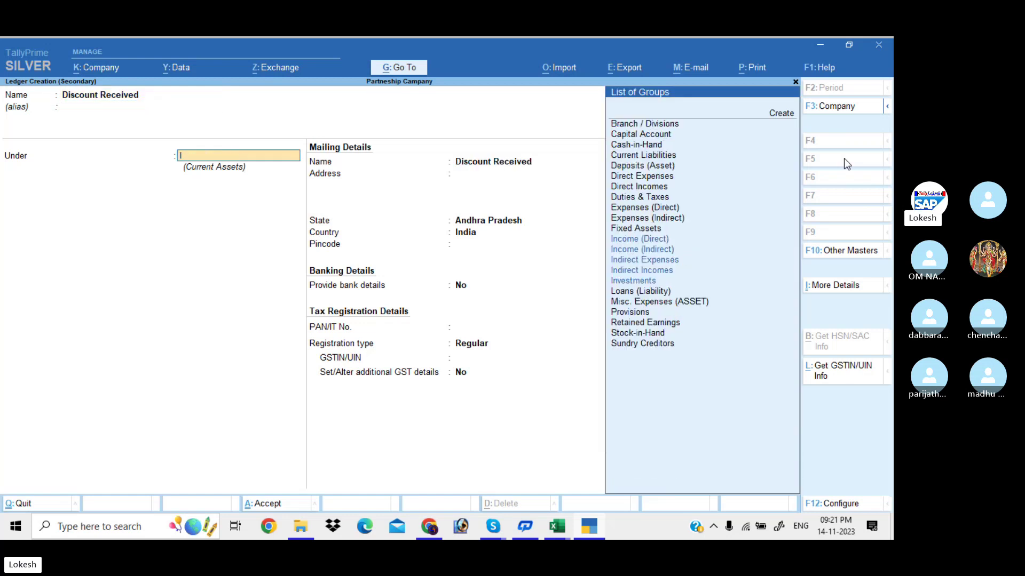
type("Ind")
key("Down")
key("Return")
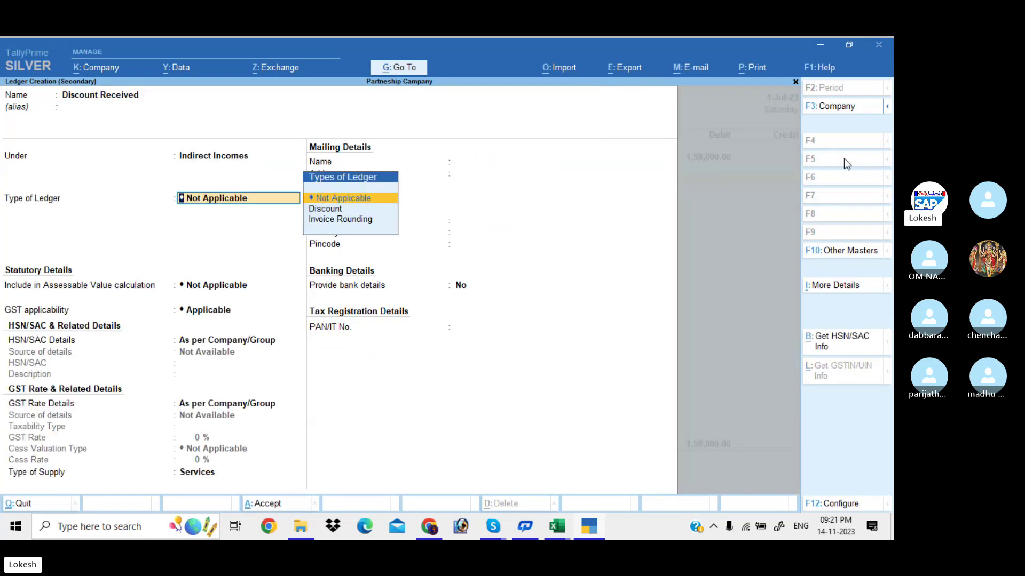
key("ctrl+a")
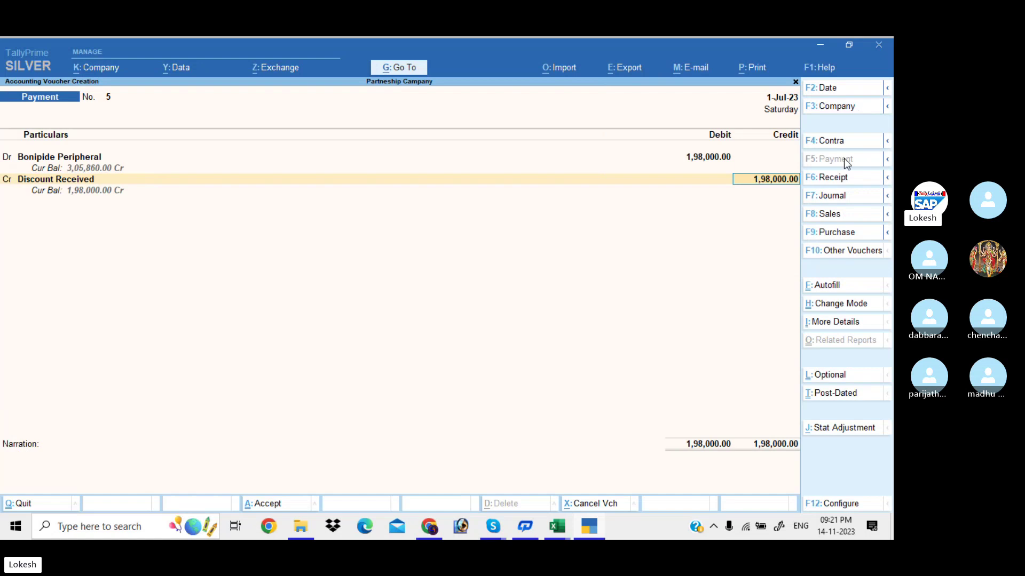
Credit Discount Received 2,200 and Uti Bank 1,95,800, then save Payment No. 5.
type("2200")
key("Return")
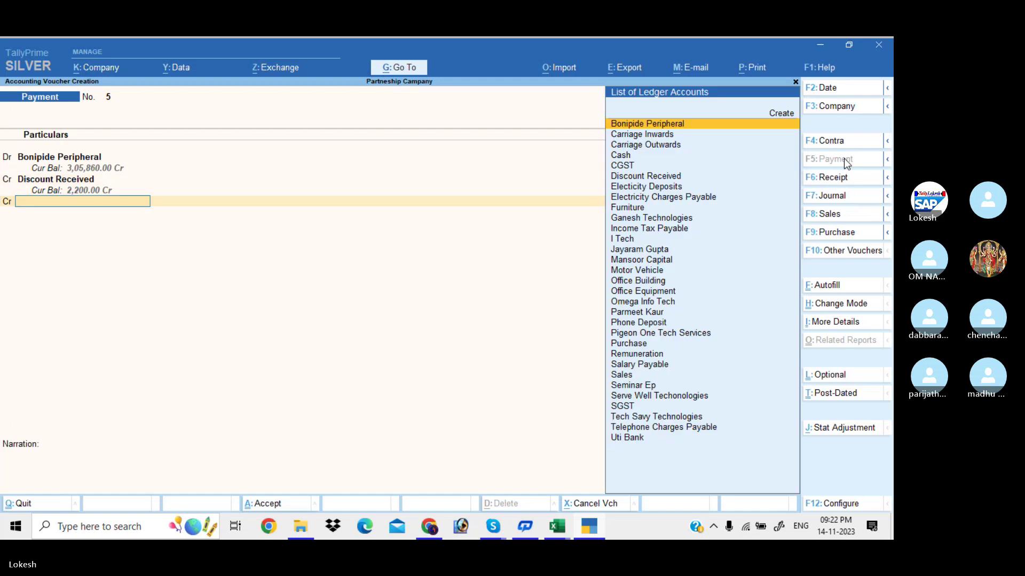
type("U")
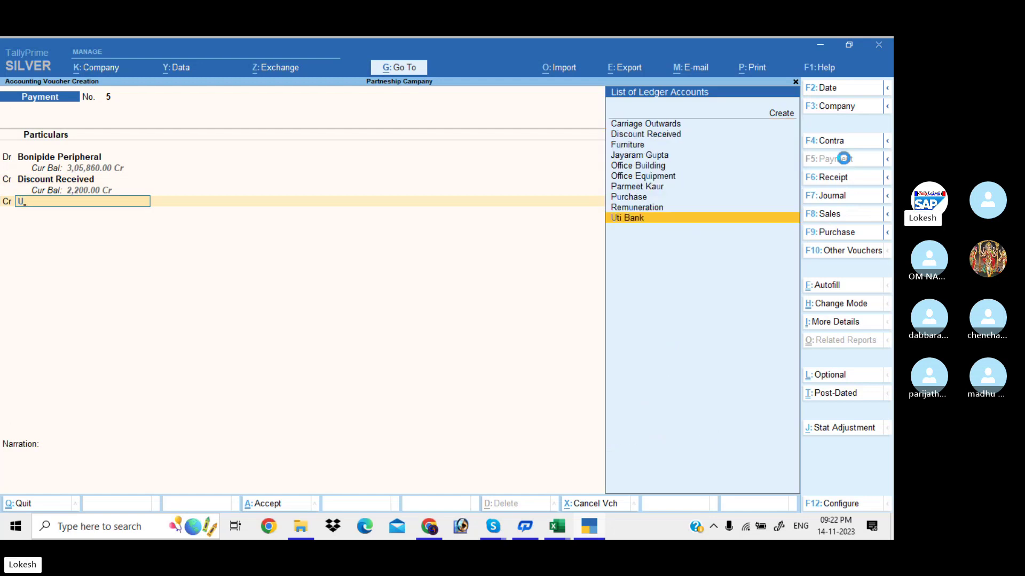
key("Return")
key("Return")
key("Return")
key("Return")
key("Return")
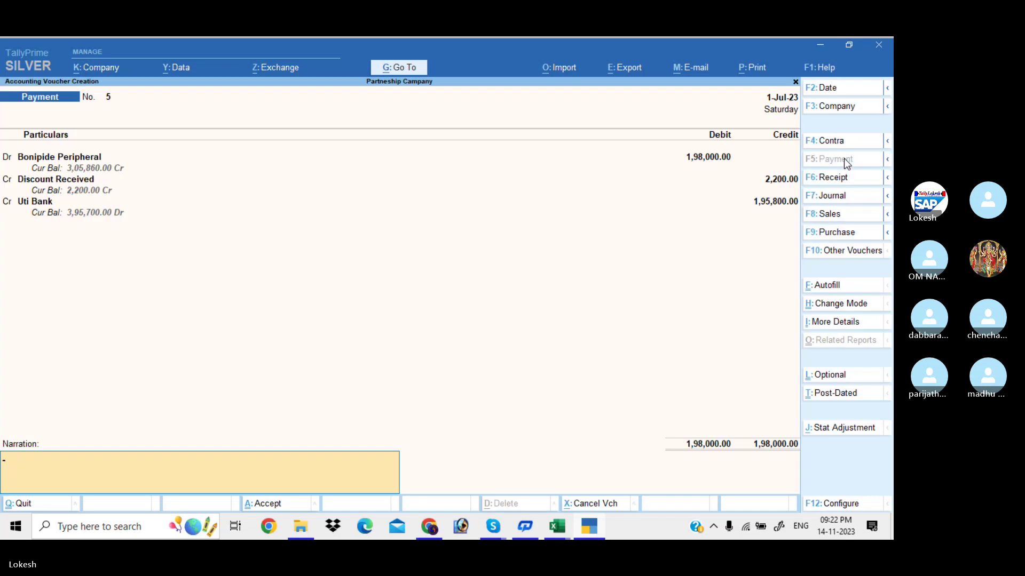
key("Return")
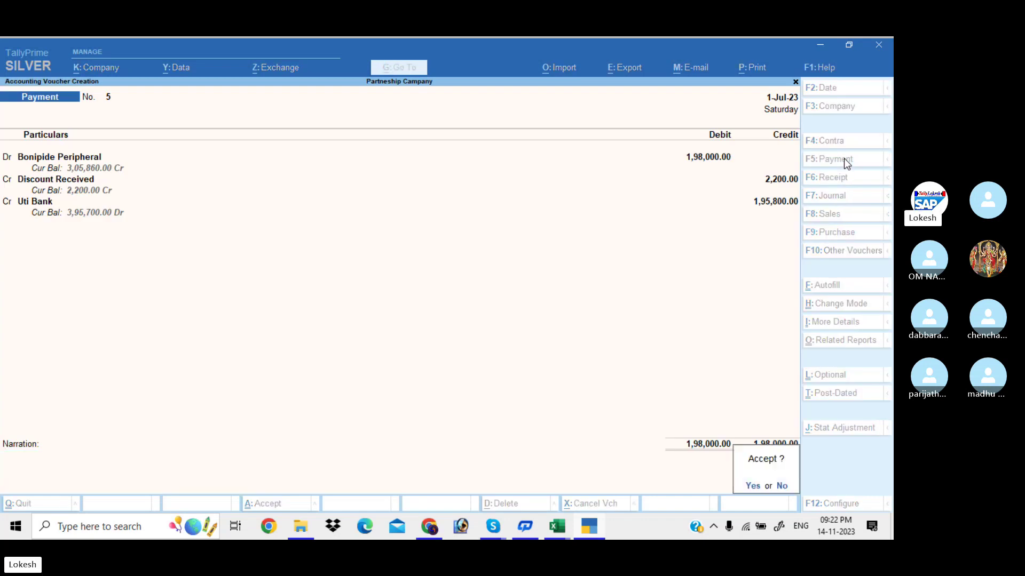
key("Return")
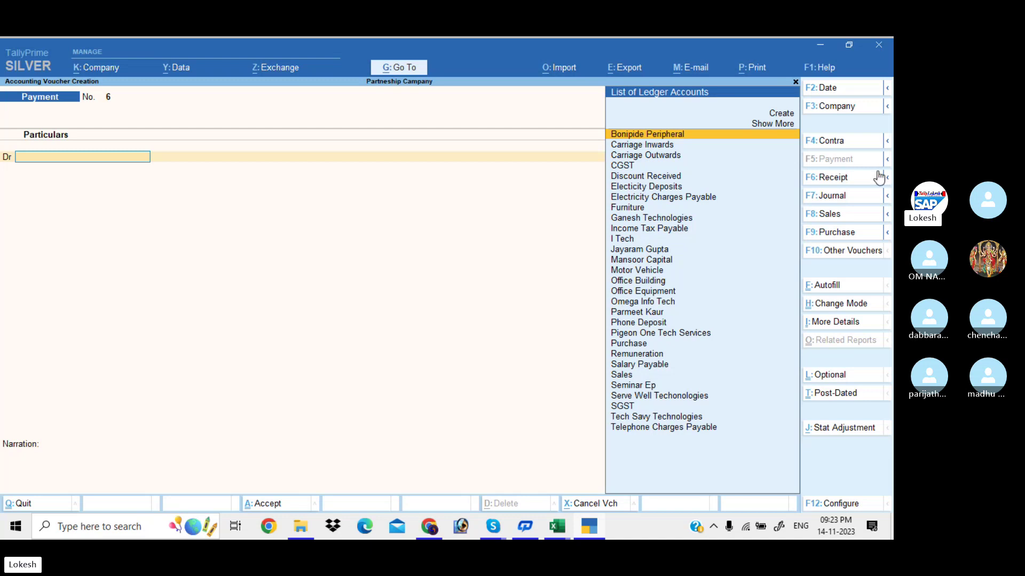
Start a Purchase voucher and enable separate Actual and Billed Quantity columns in company features.
left_click(851, 240)
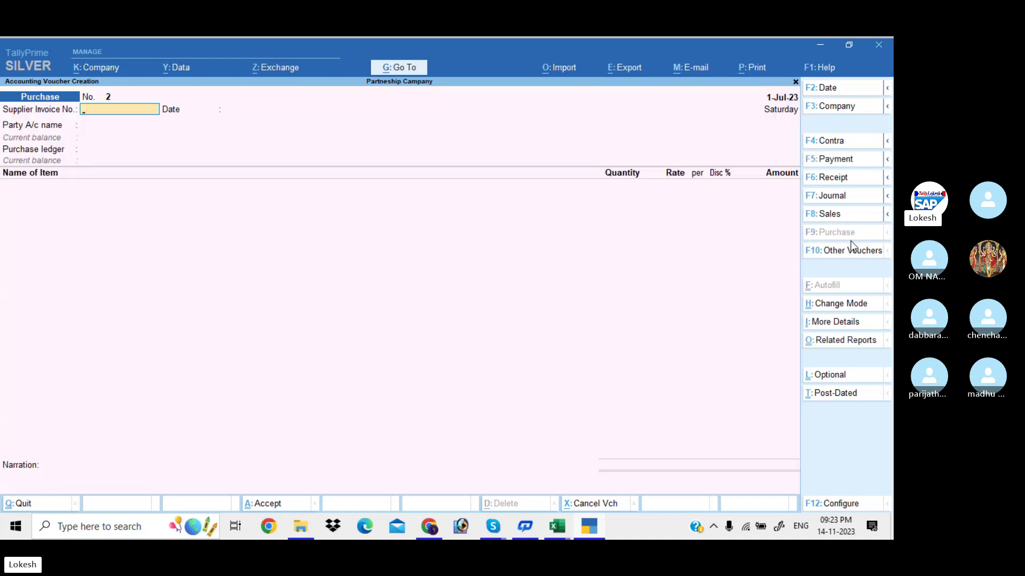
left_click(117, 67)
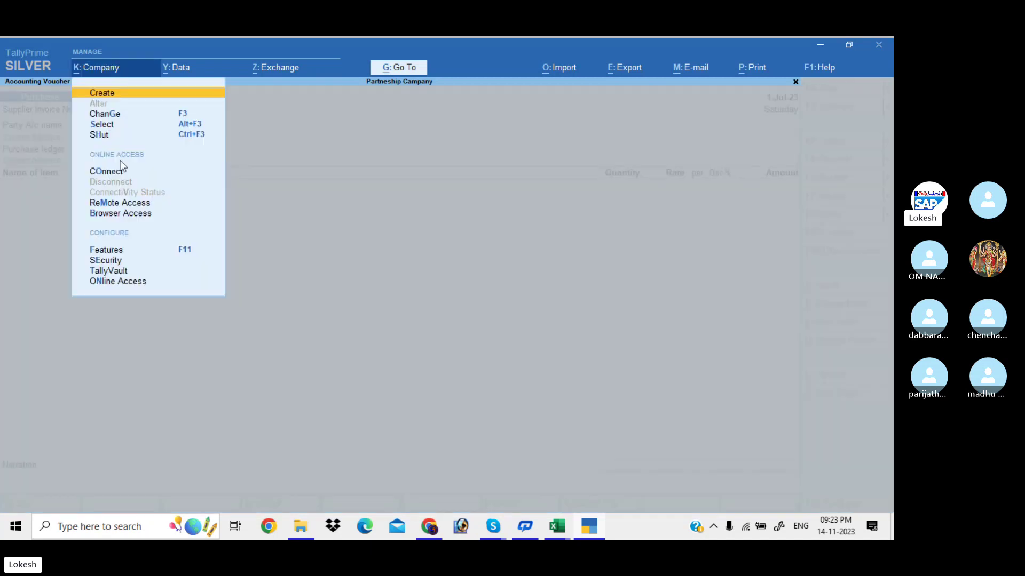
left_click(118, 249)
left_click(360, 385)
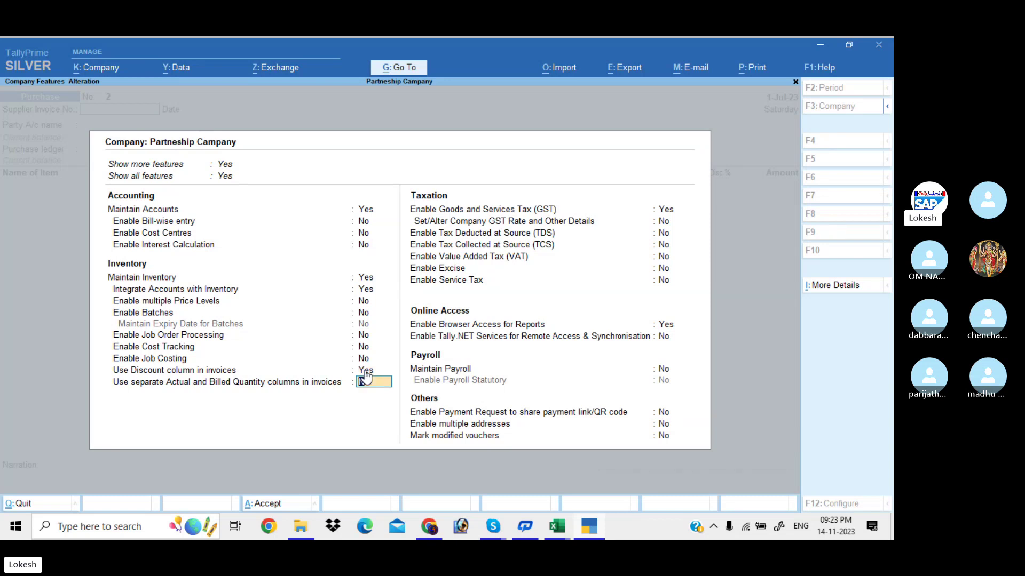
key("y")
key("ctrl")
key("ctrl+a")
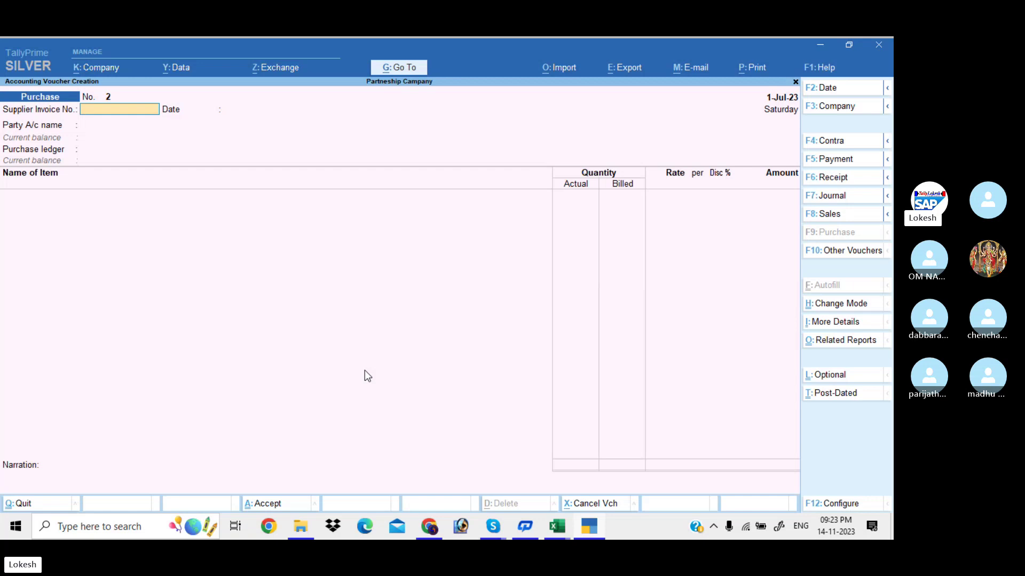
Choose Omega Info Tech as the supplier and skip the party details.
key("Return")
key("Return")
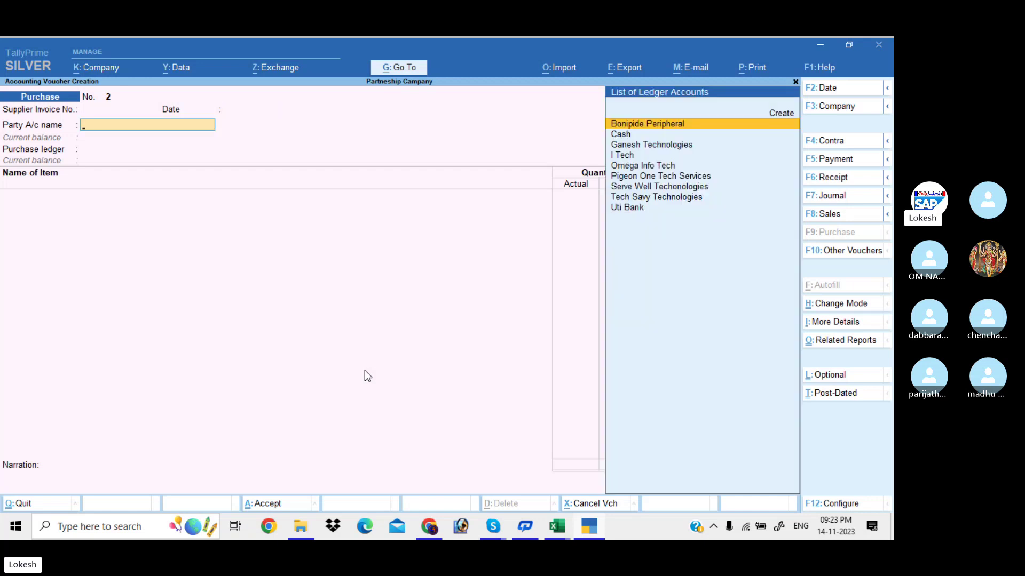
type("o")
key("Return")
key("Return")
key("Return")
key("ctrl+a")
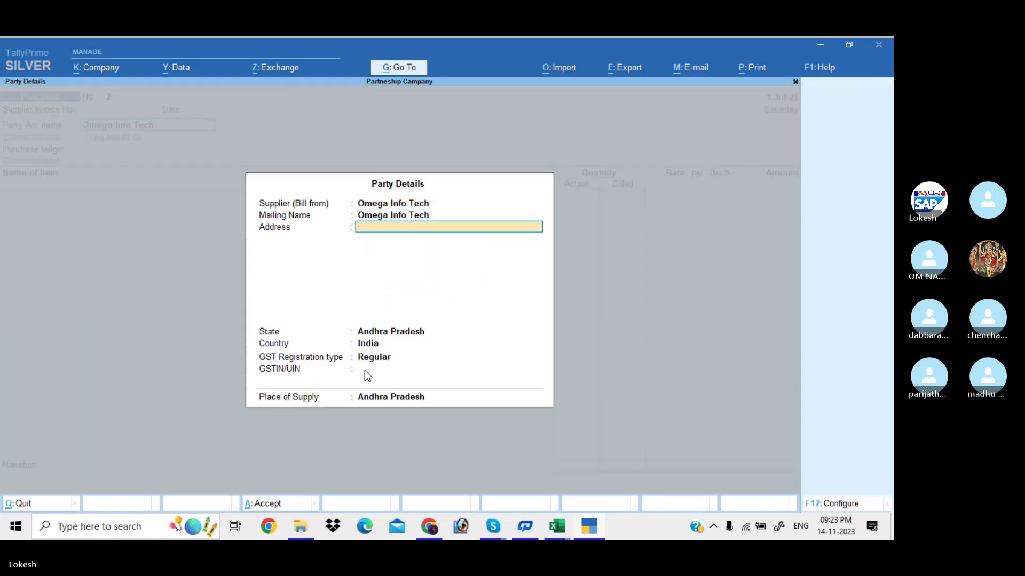
key("Return")
key("Return")
key("Return")
key("Return")
key("Return")
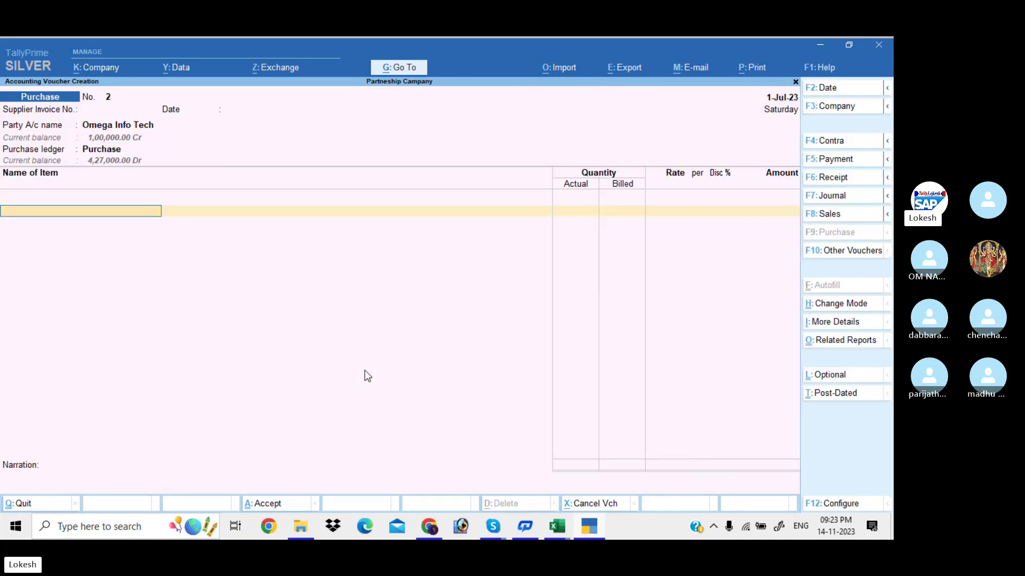
Add Processors with actual quantity 30, billed quantity 25 at 5,200.
type("Pr")
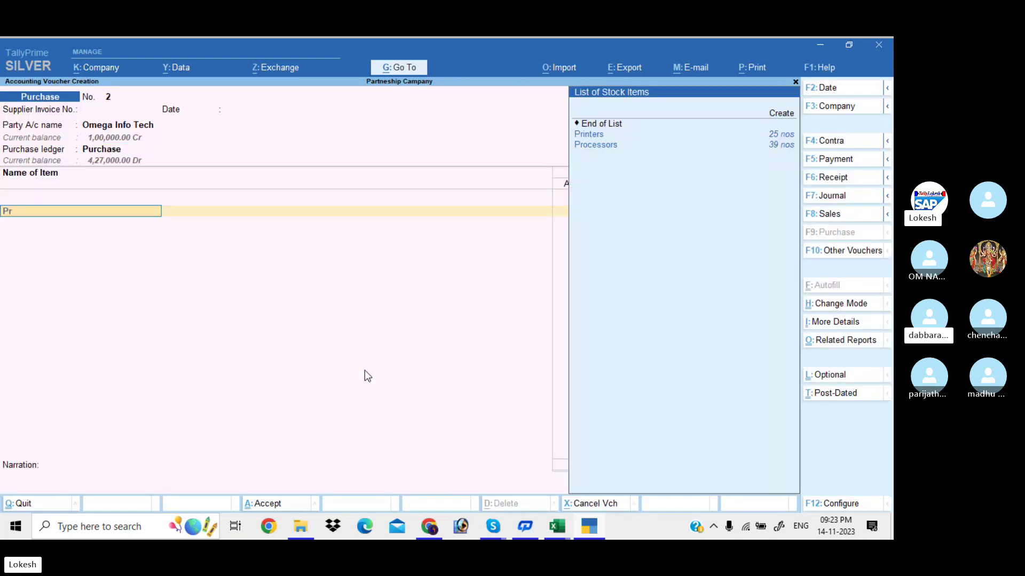
key("Down")
key("Down")
key("Return")
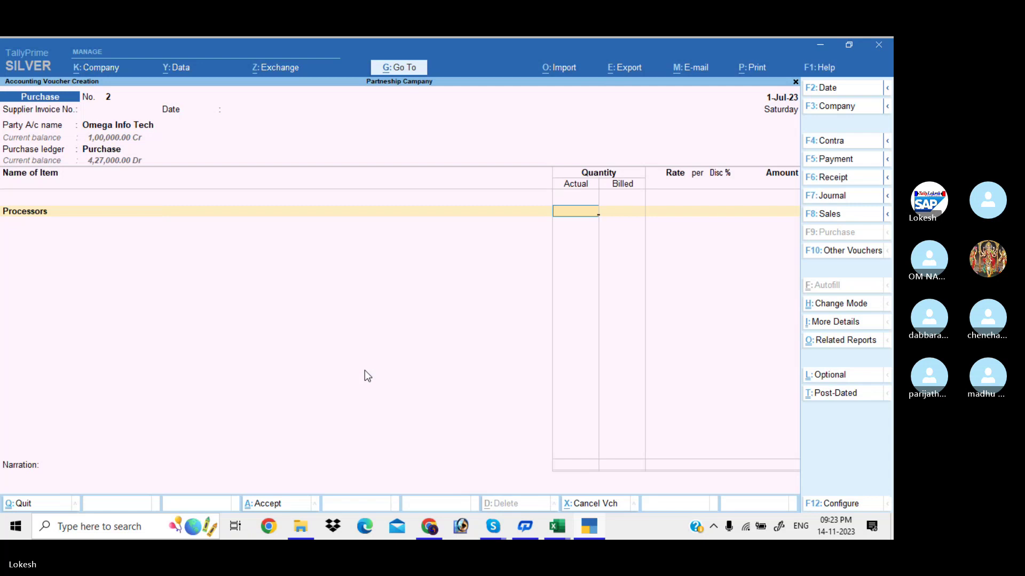
type("30")
key("Return")
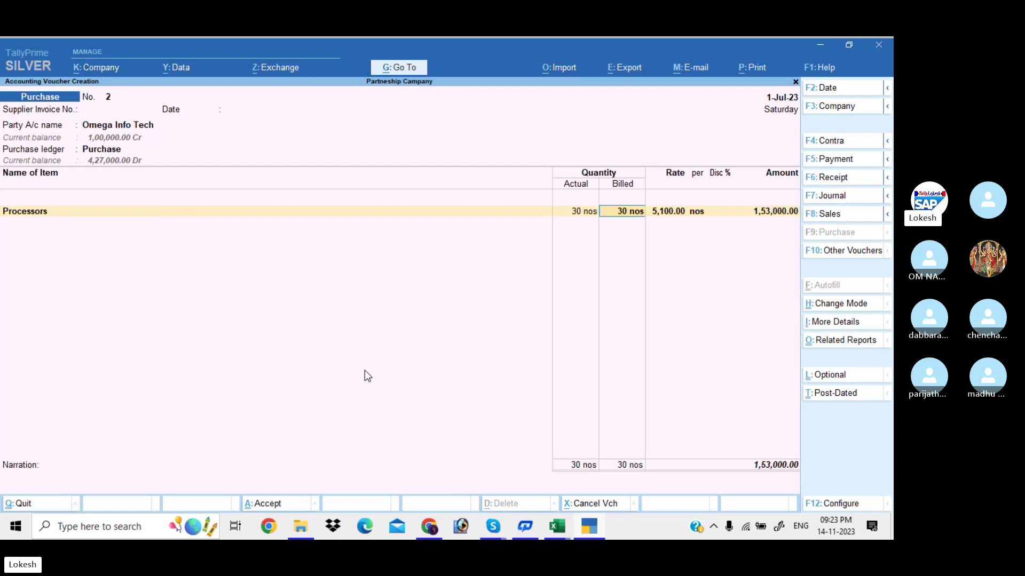
type("25")
key("Return")
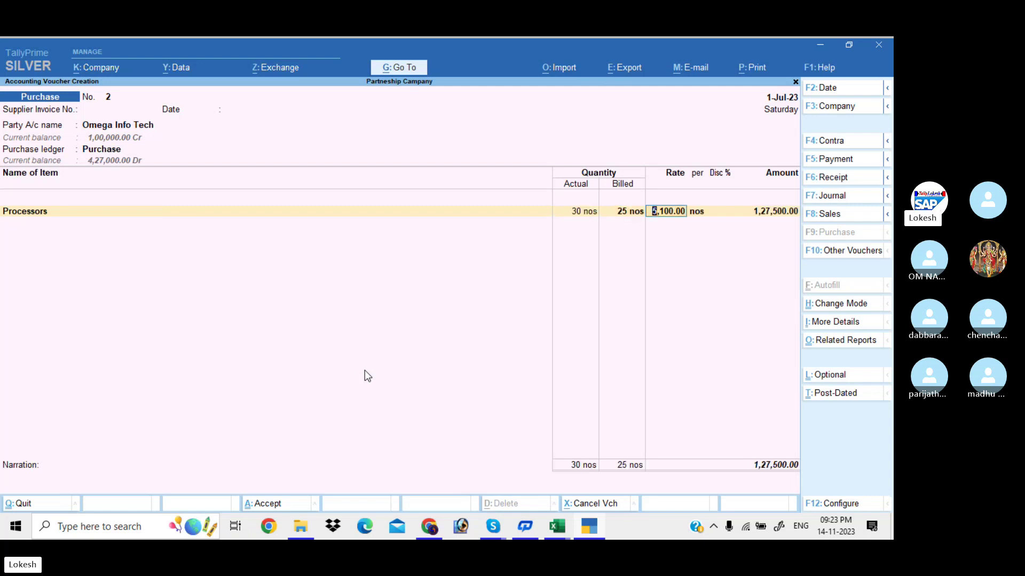
type("5200")
key("Return")
key("Return")
key("Return")
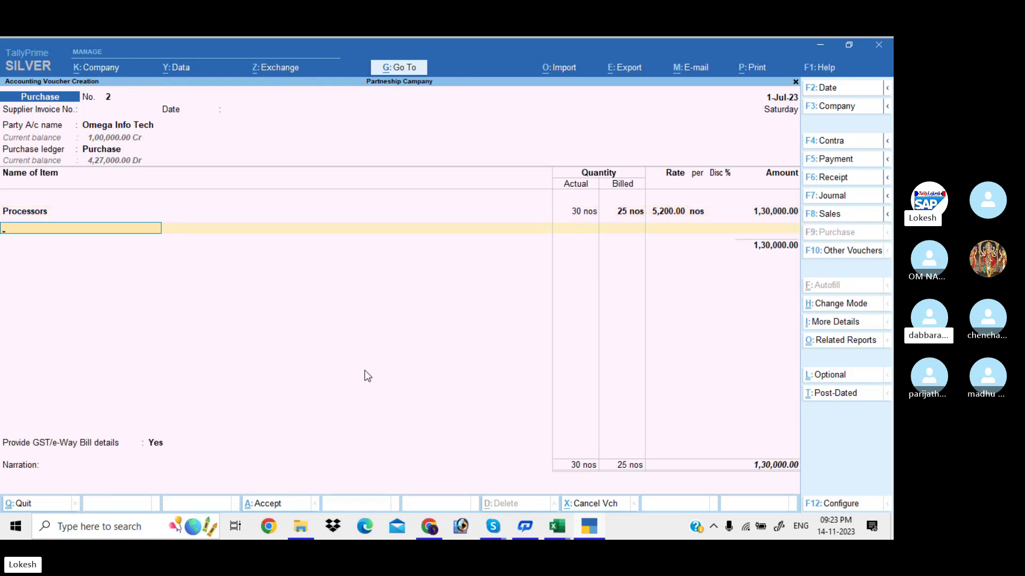
Add Hard Disk with actual quantity 24, billed quantity 20 at 3,000.
type("h")
key("Return")
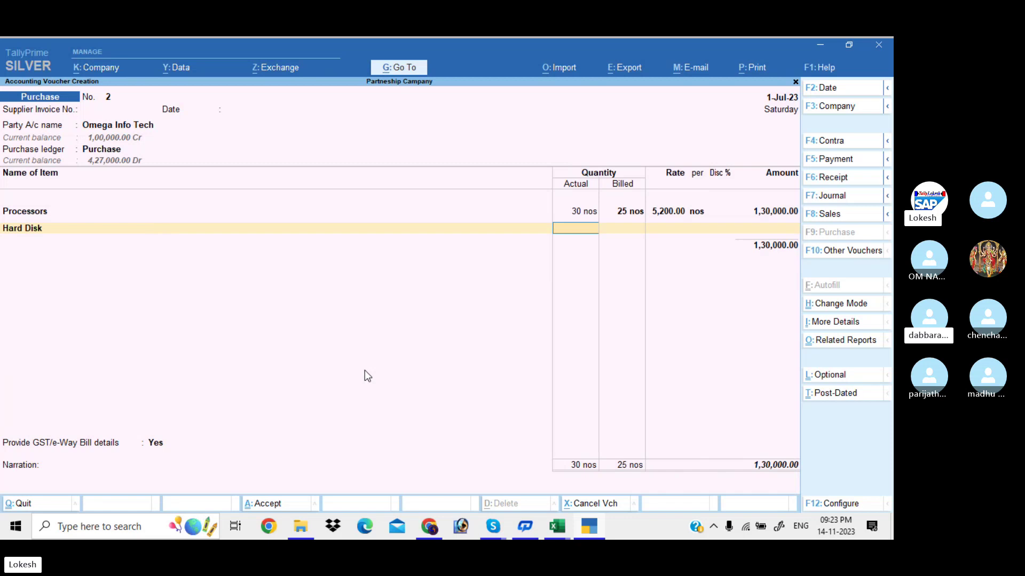
type("24")
key("Return")
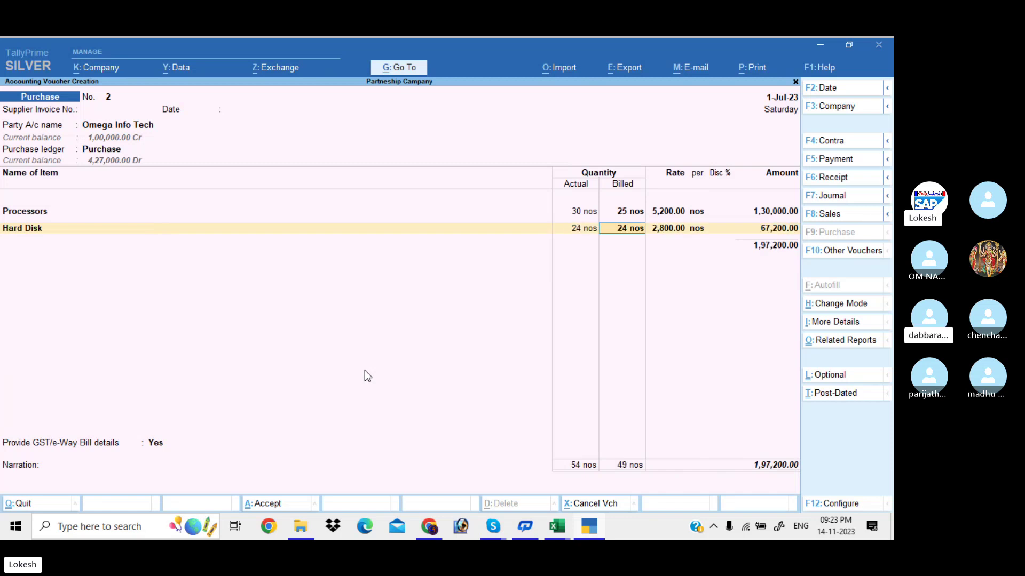
type("20")
key("Return")
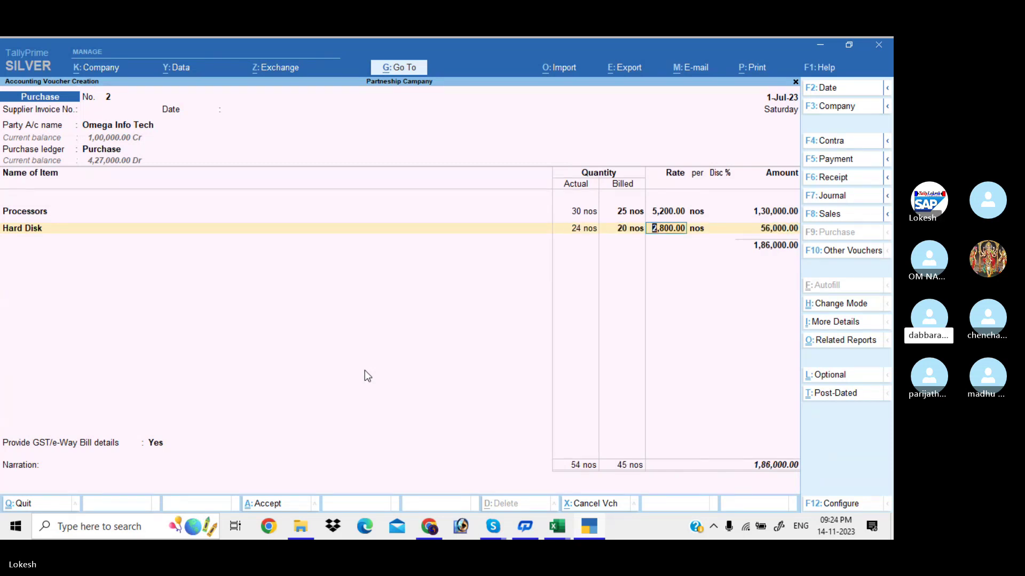
type("3,000")
key("Return")
key("Return")
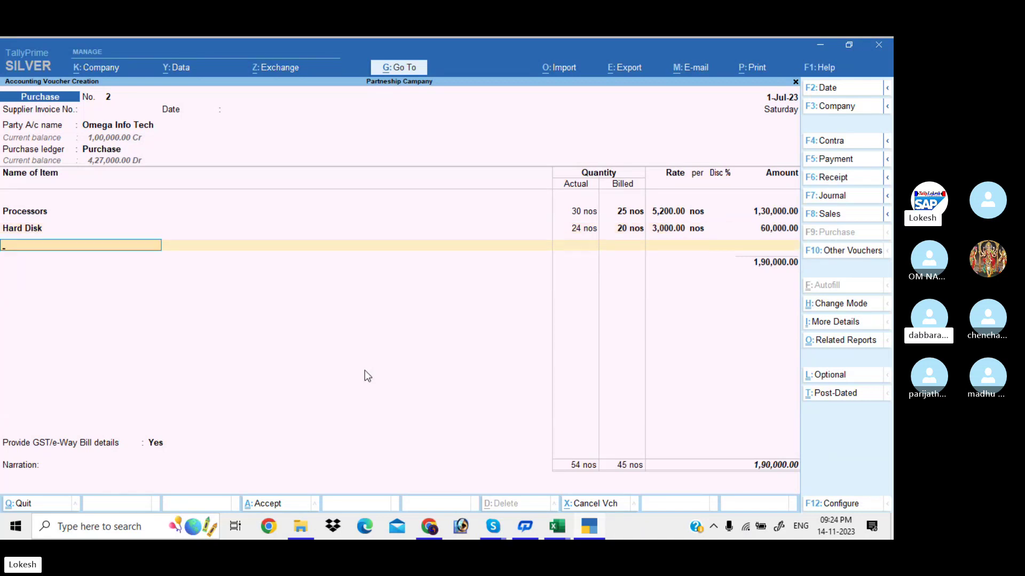
Add CGST and SGST of 17,100 each, set GST details to No, and save.
key("Return")
type("Cg")
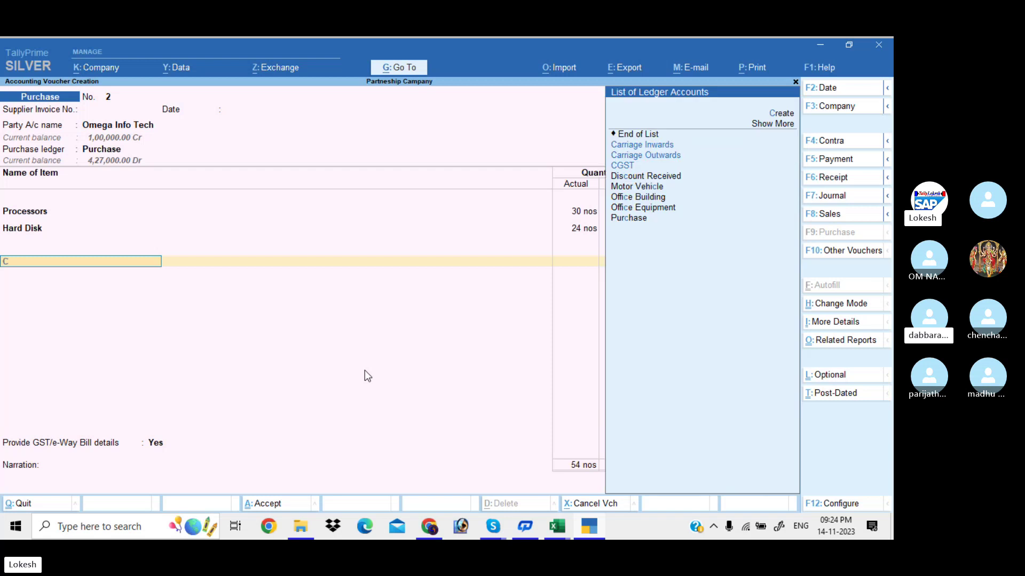
key("Return")
key("Return")
type("Sg")
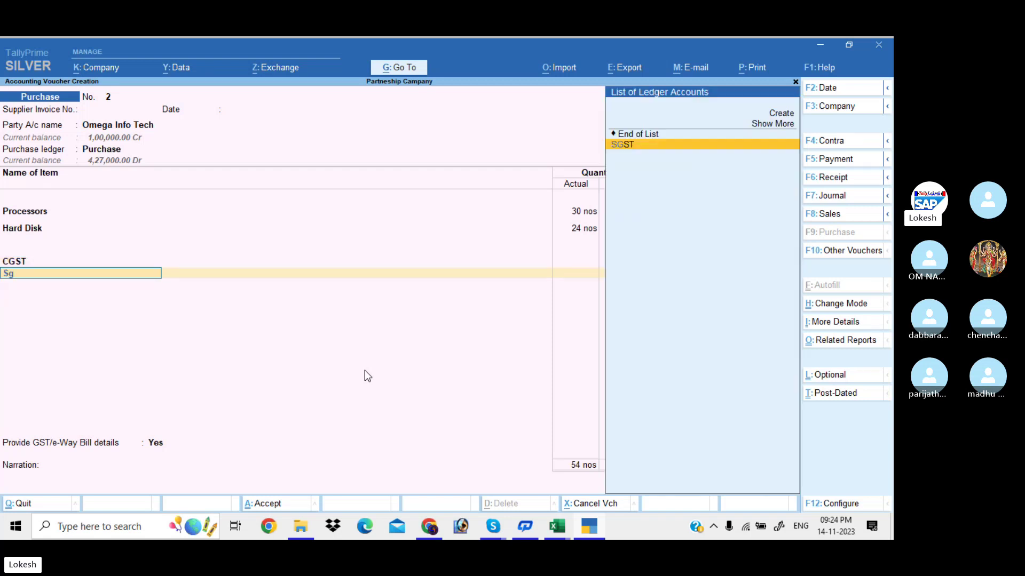
key("Return")
key("Return")
key("Return")
key("n")
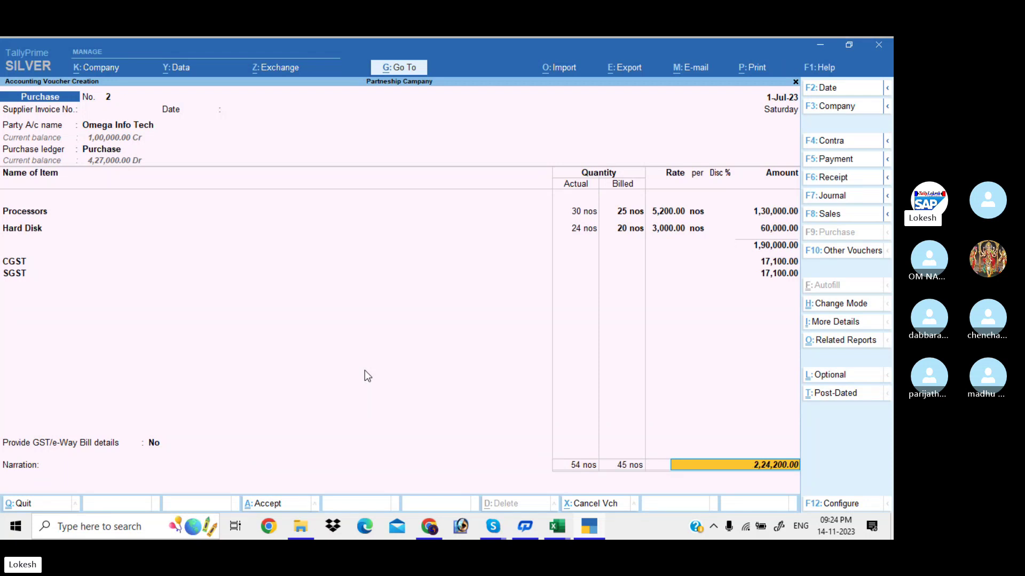
key("Return")
key("Return")
key("Return")
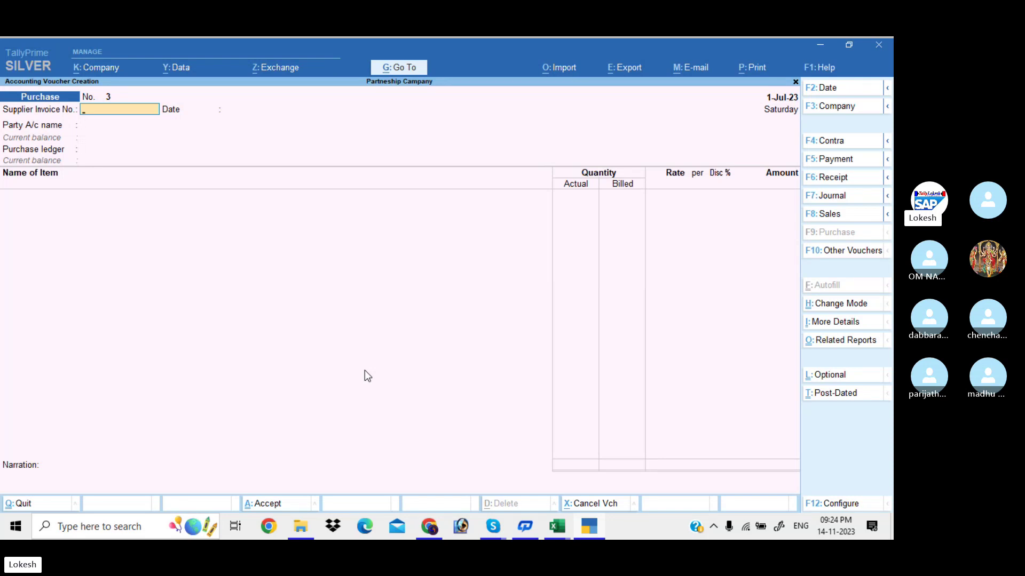
Start a Journal voucher and create an Interest Paid ledger under Indirect Expenses.
left_click(827, 199)
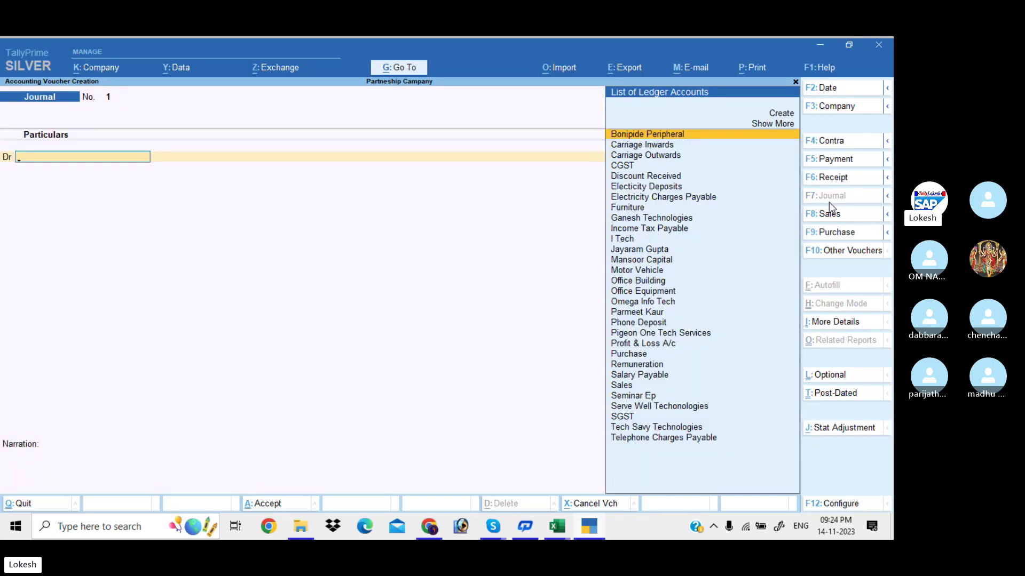
type("In")
key("alt+c")
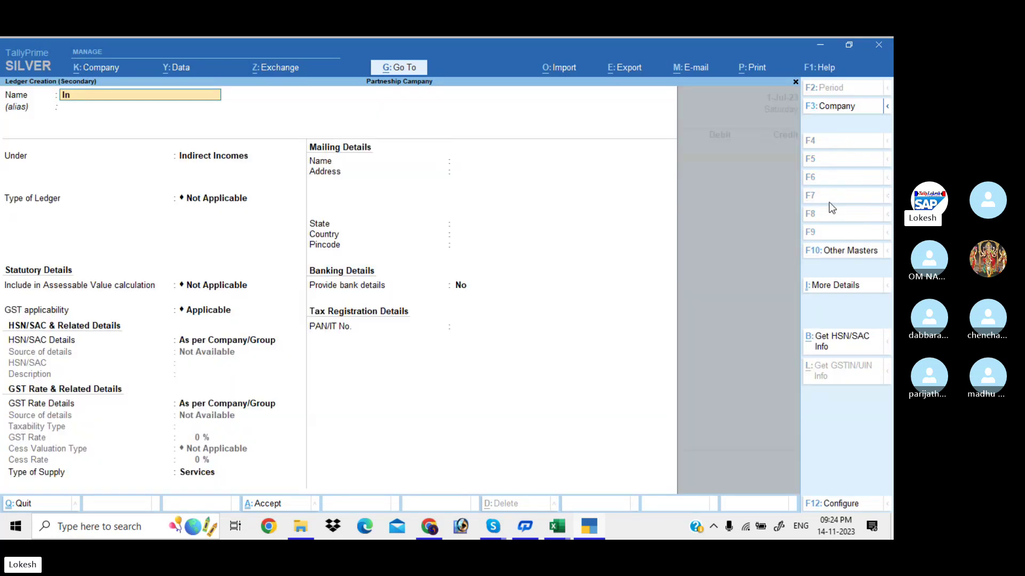
type("terest Pad")
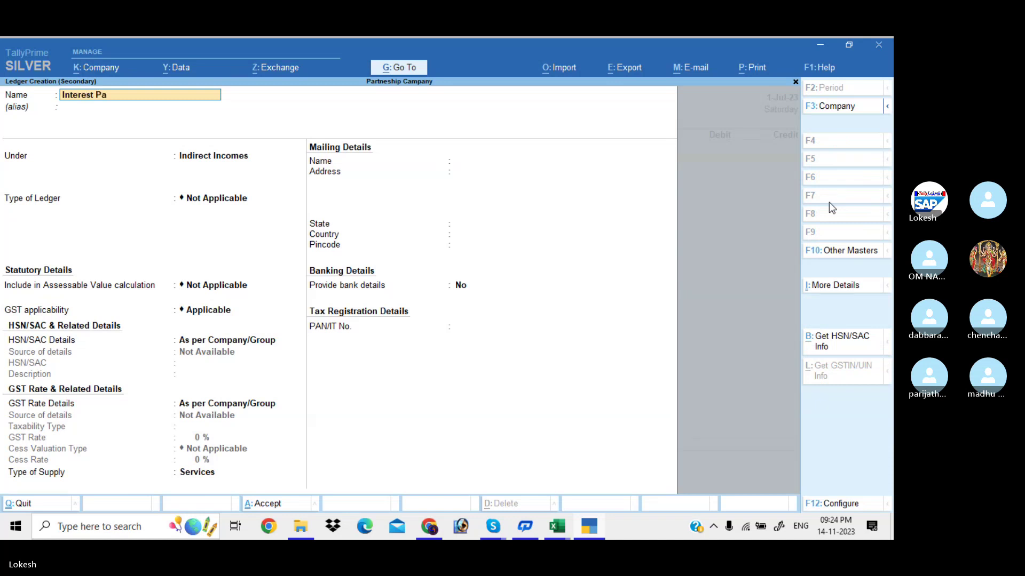
key("BackSpace")
type("id")
key("Return")
key("Return")
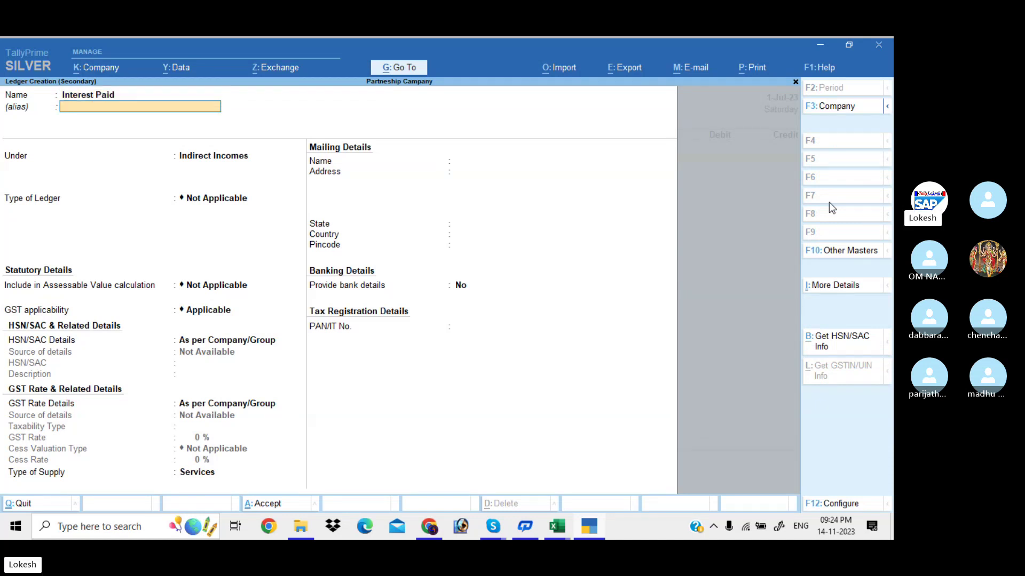
type("ind")
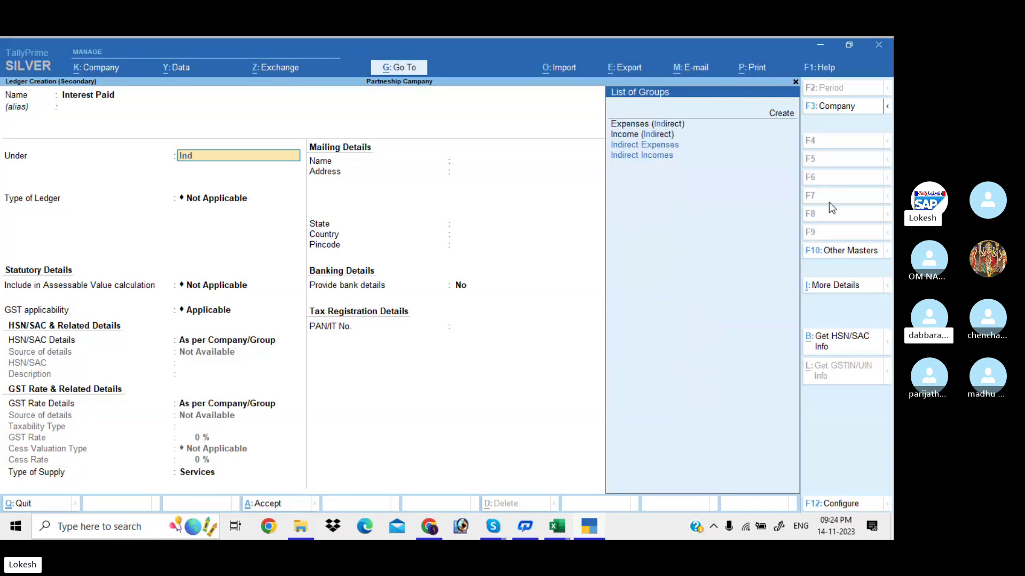
key("Up")
key("Return")
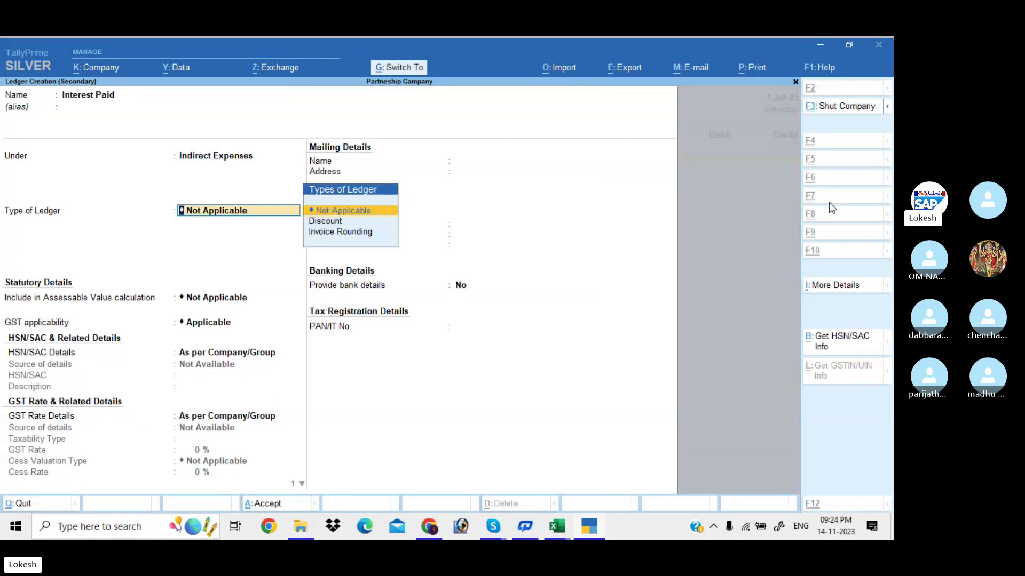
key("ctrl+a")
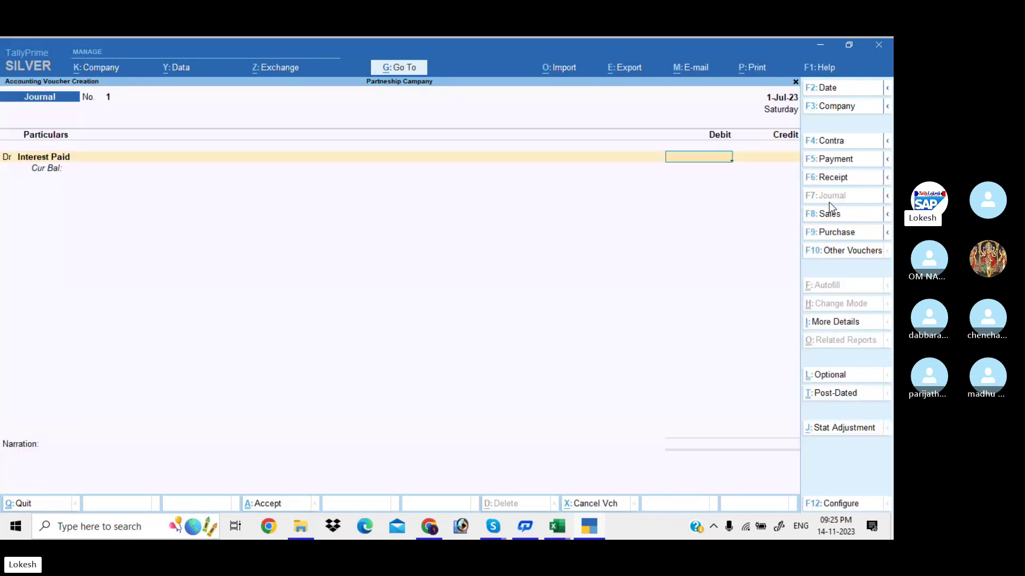
Debit Interest Paid 3,632, credit Bonipide Peripheral 3,632, and save journal 1.
type("3632")
key("Return")
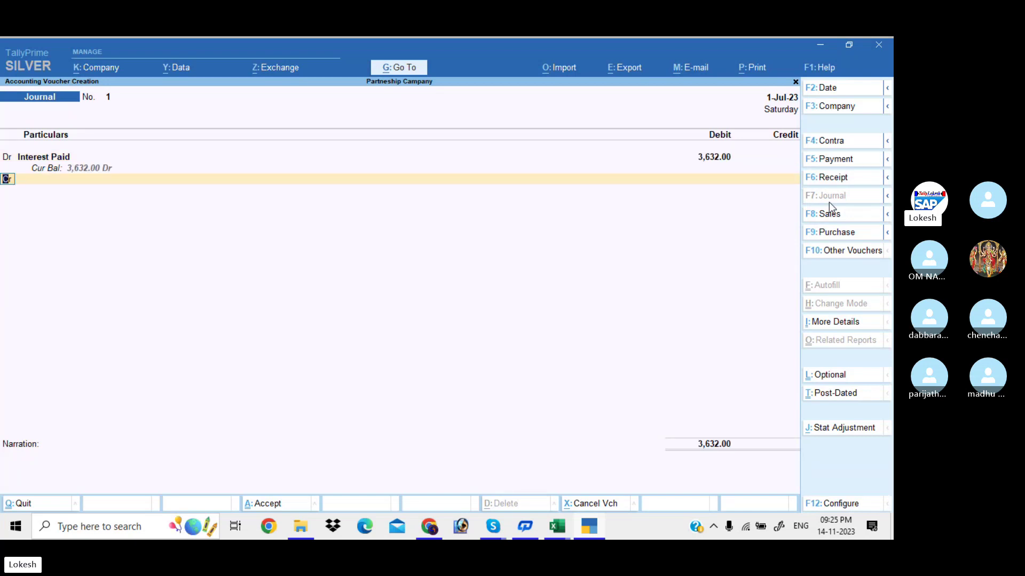
key("Return")
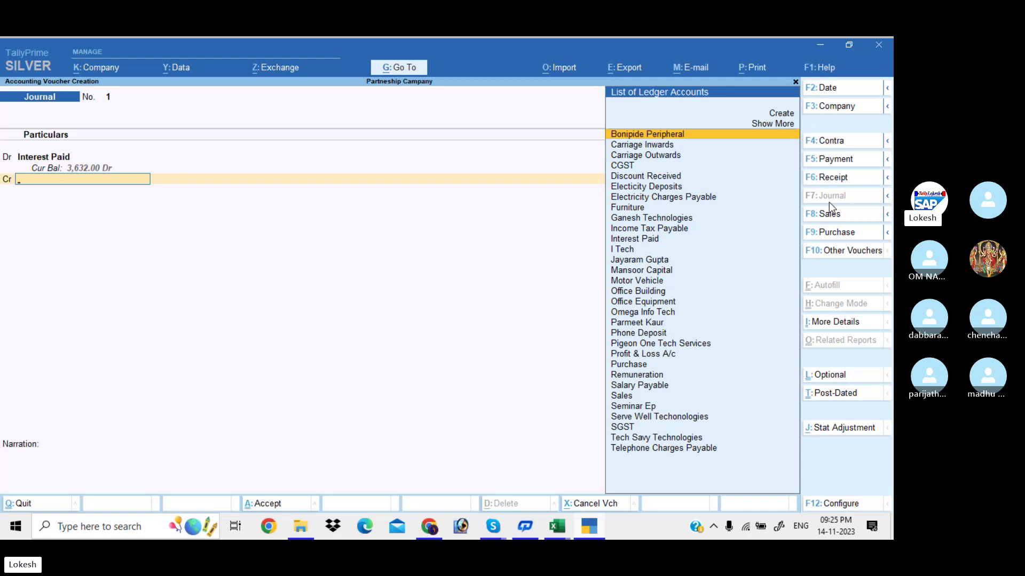
key("Return")
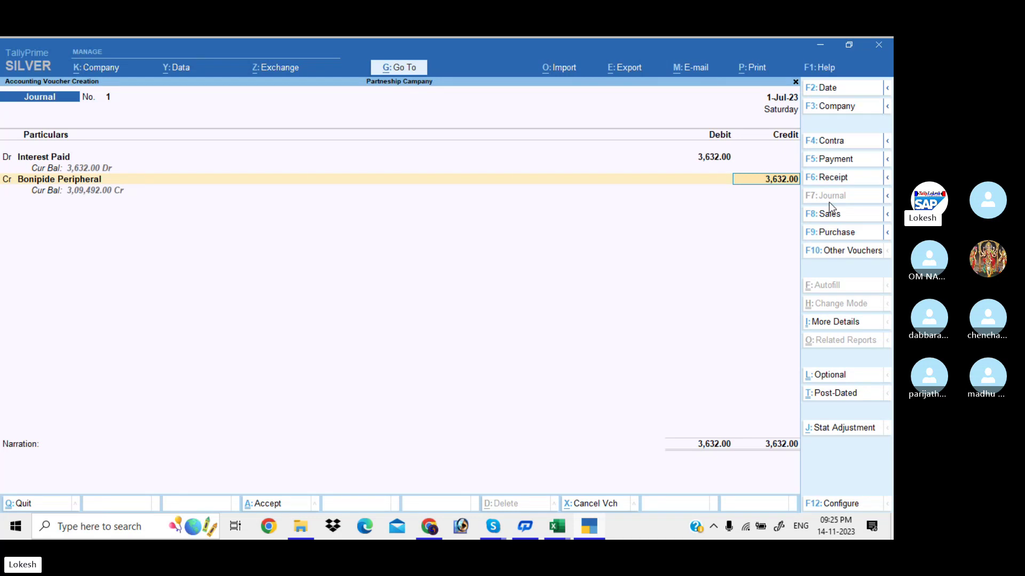
key("Return")
key("Return")
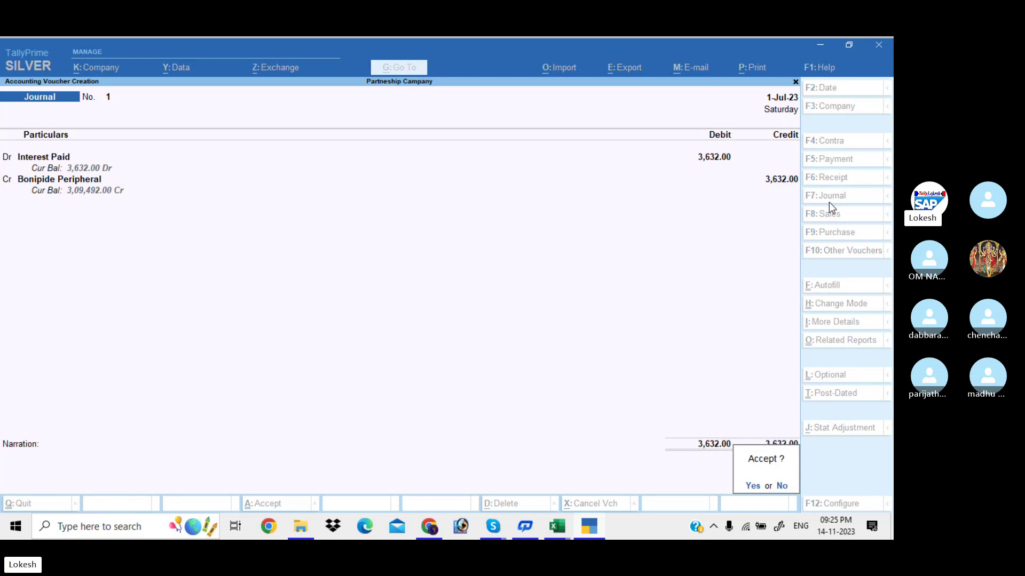
key("Return")
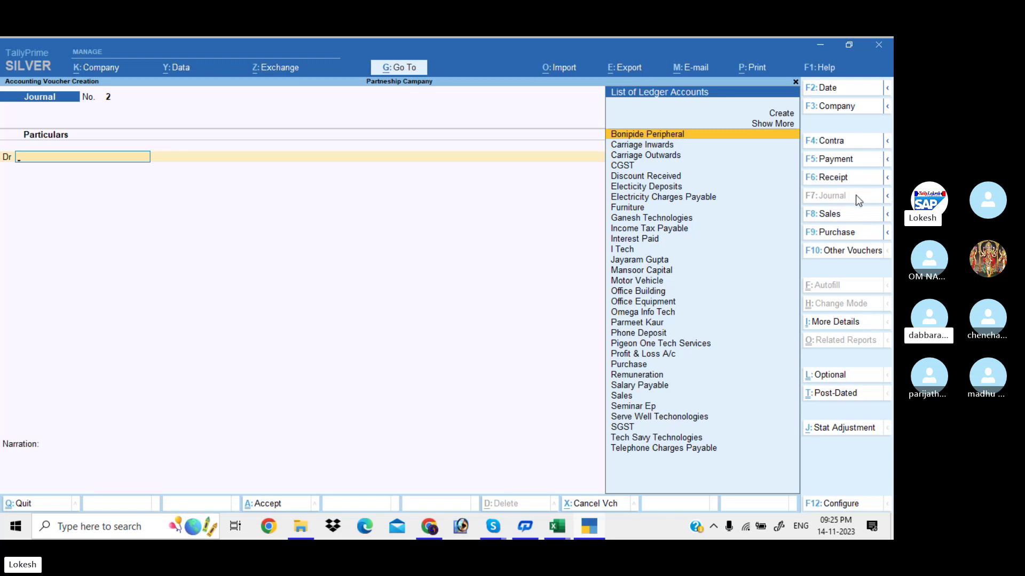
Create an Interest on Capital ledger under Indirect Expenses.
key("alt+c")
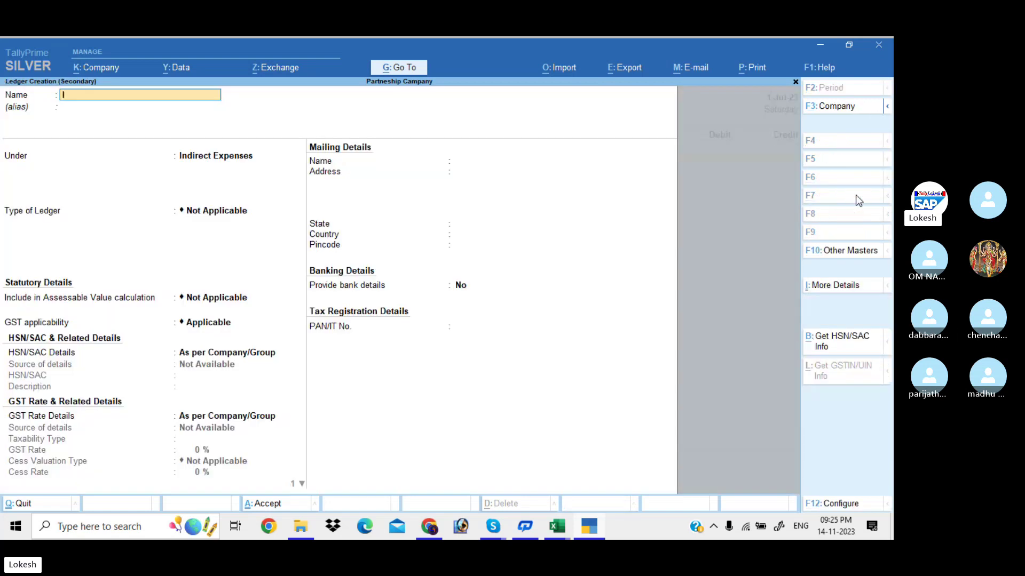
type("Interest on Capital")
key("Return")
key("Return")
type("Ca")
key("BackSpace")
key("BackSpace")
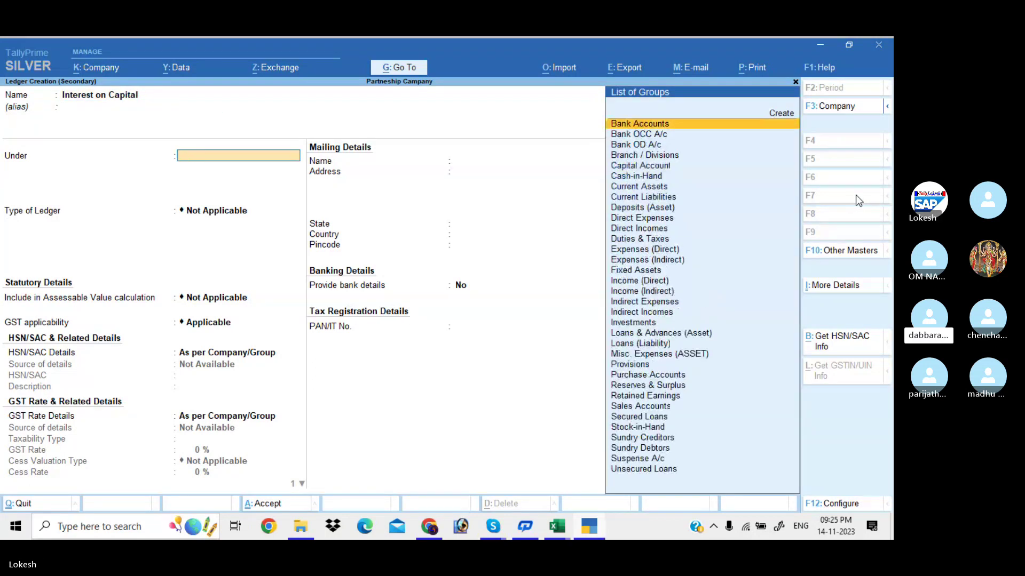
type("Ind")
key("Down")
key("Down")
key("Return")
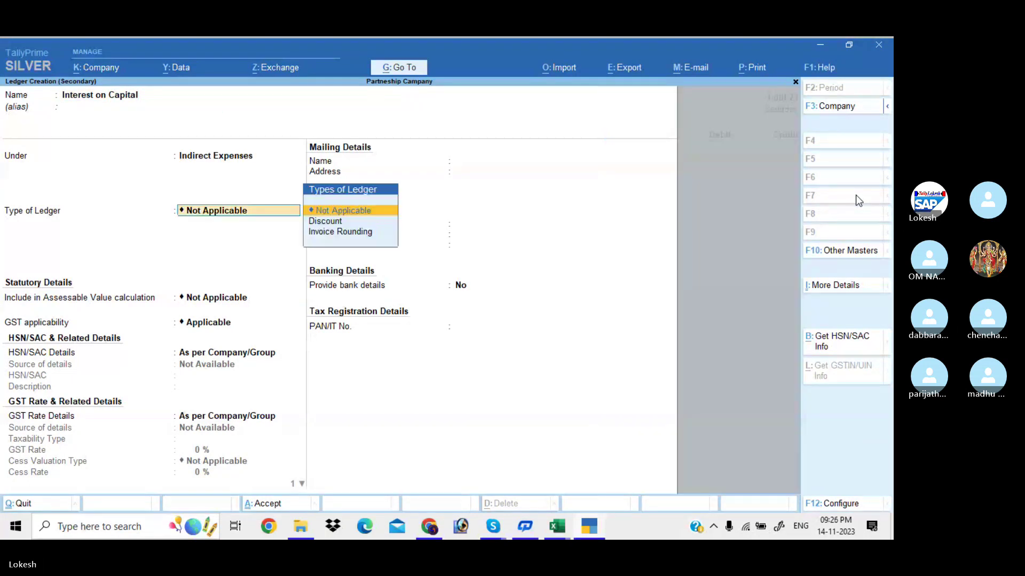
key("ctrl+a")
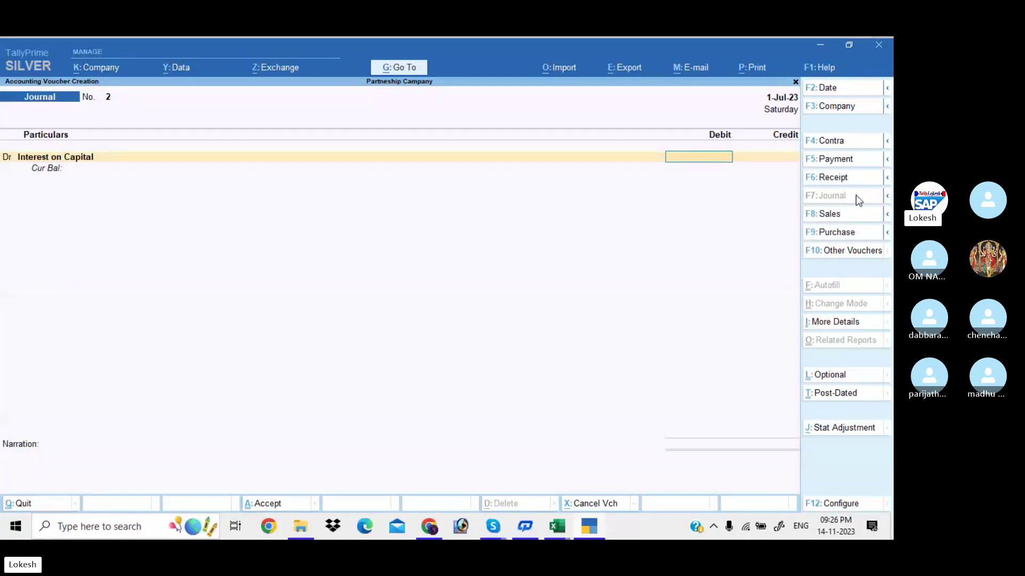
Debit Interest on Capital 36,000 and credit each partner's capital account 18,000.
type("36000")
key("Return")
key("Return")
type("M")
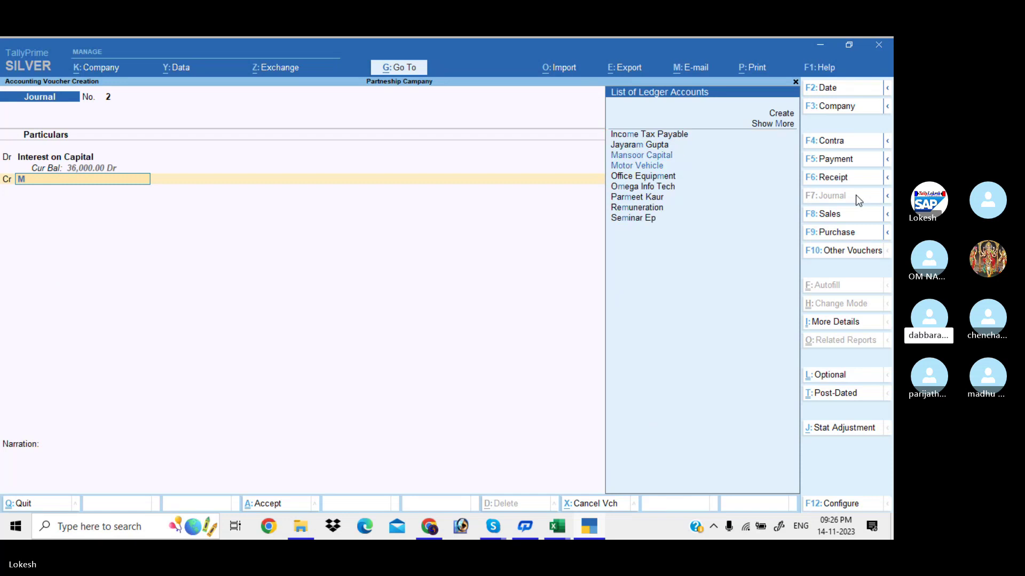
type("a")
key("Return")
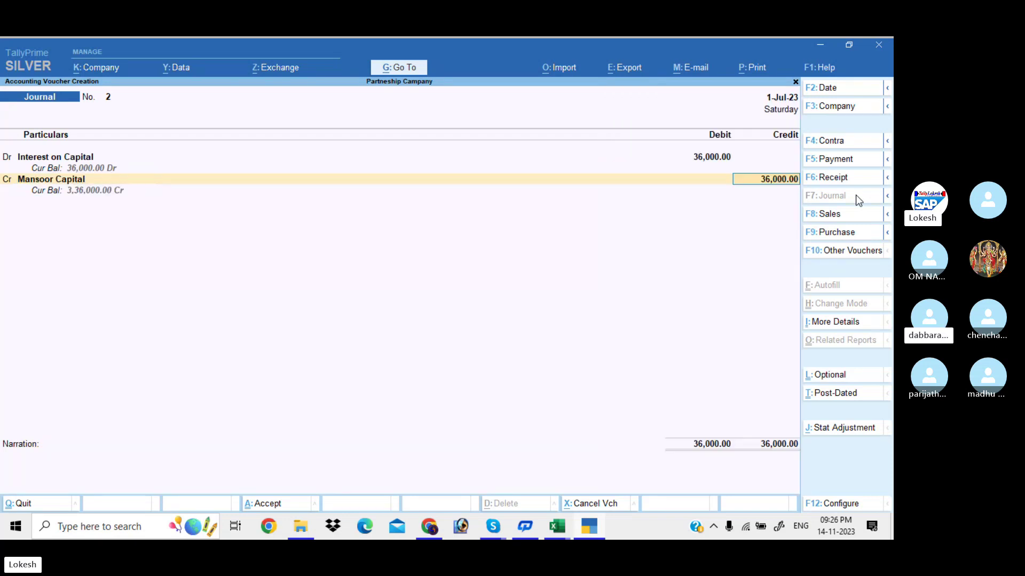
type("18000")
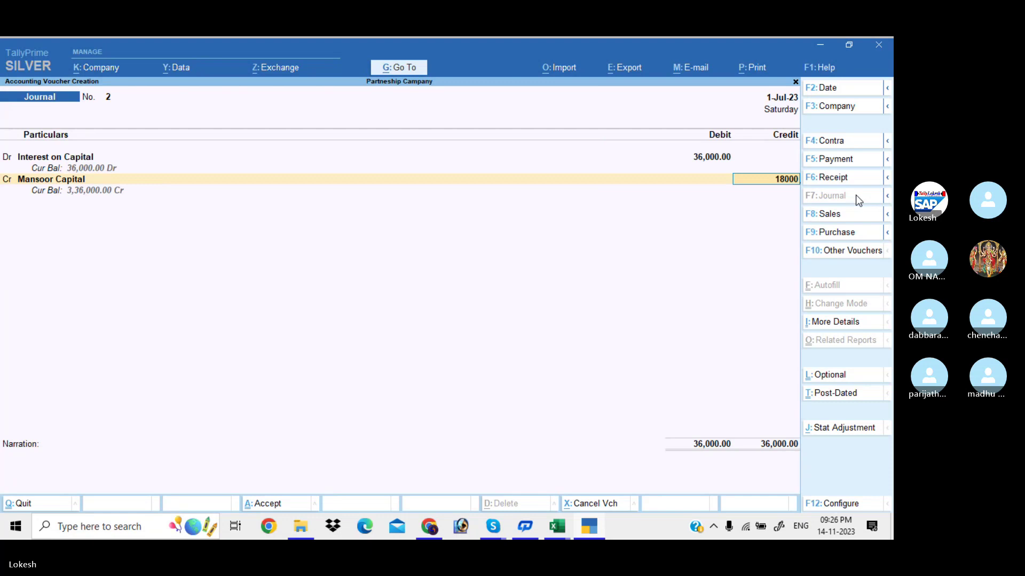
key("Return")
key("Return")
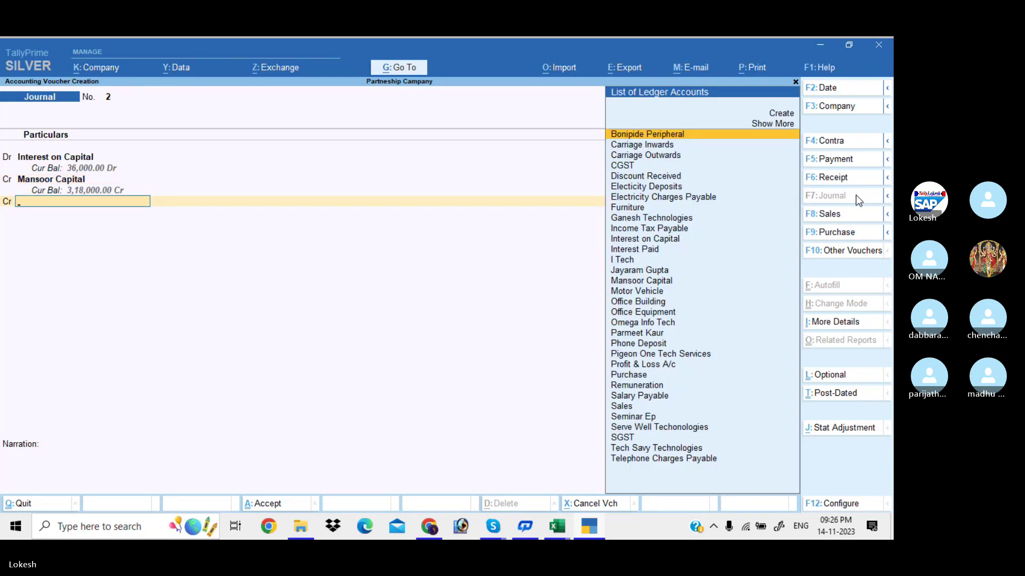
type("J")
key("Return")
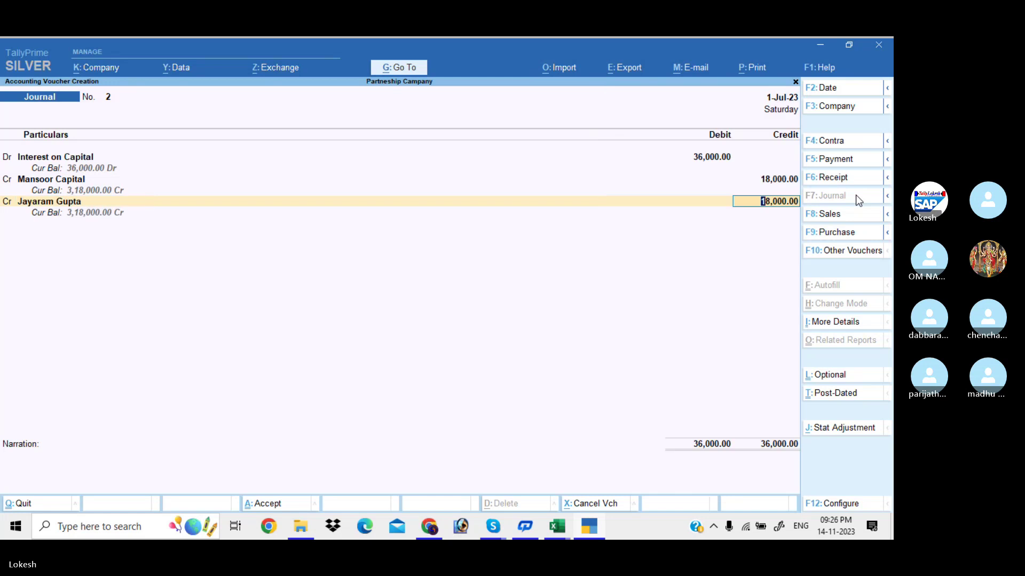
key("Return")
key("Return")
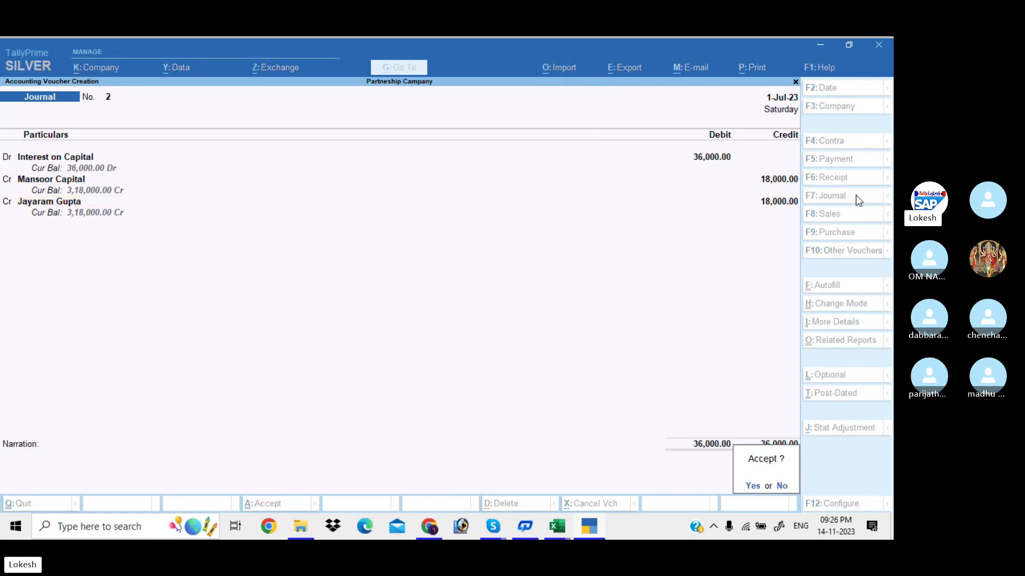
key("Return")
Create a Depreciation ledger and debit it 48,250 in journal voucher 3.
type("De")
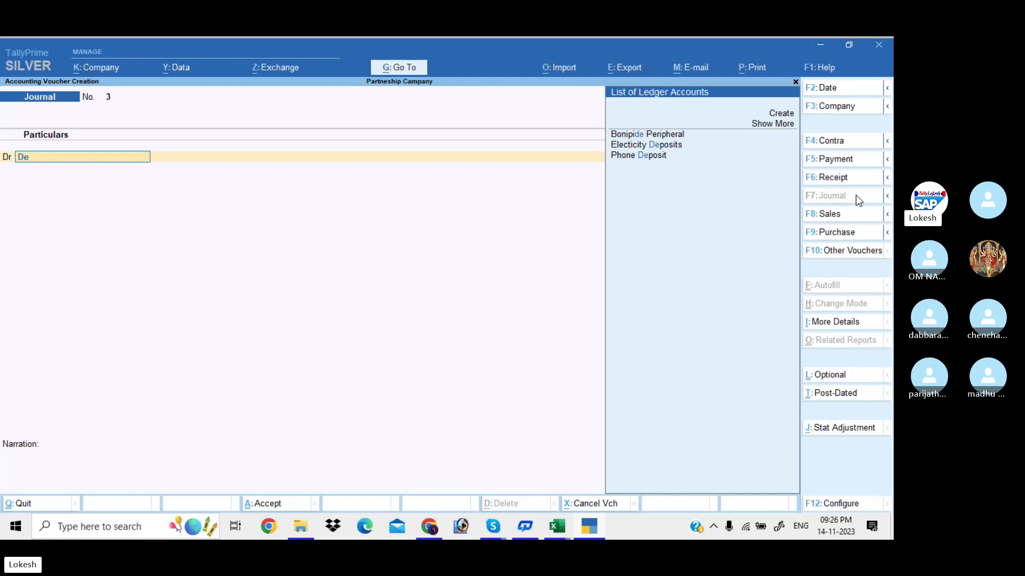
key("alt+c")
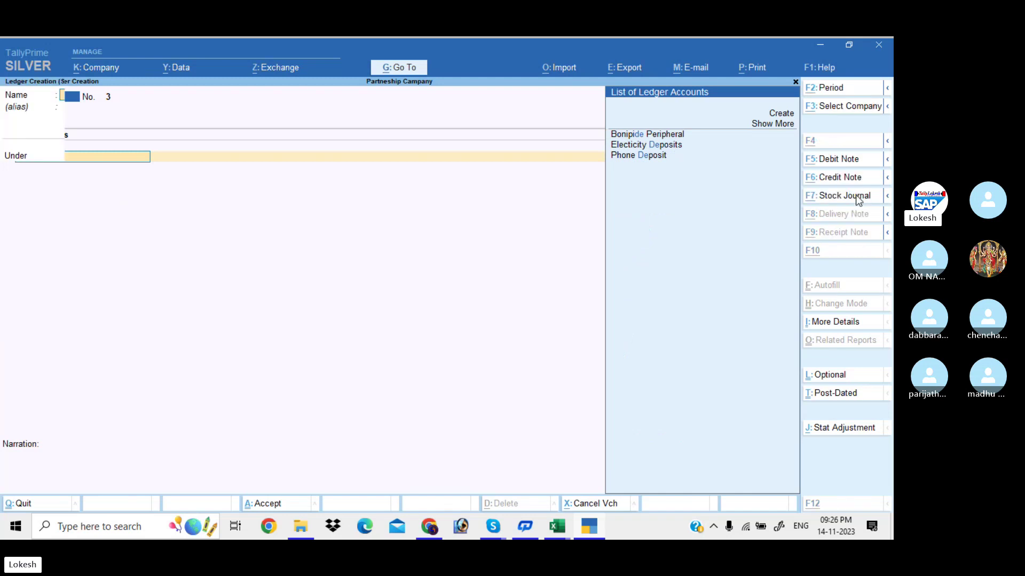
type("preciation")
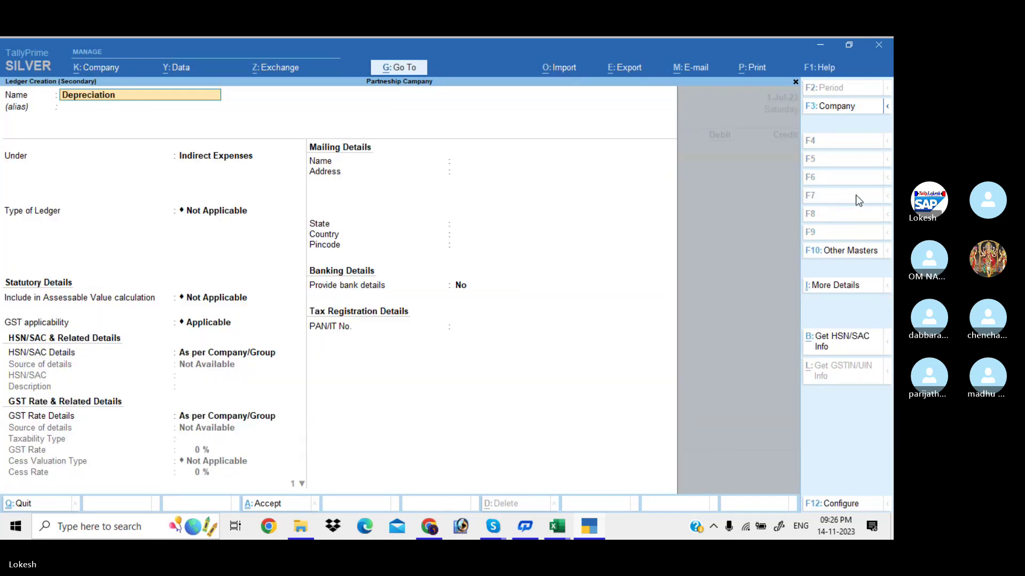
key("Return")
key("Return")
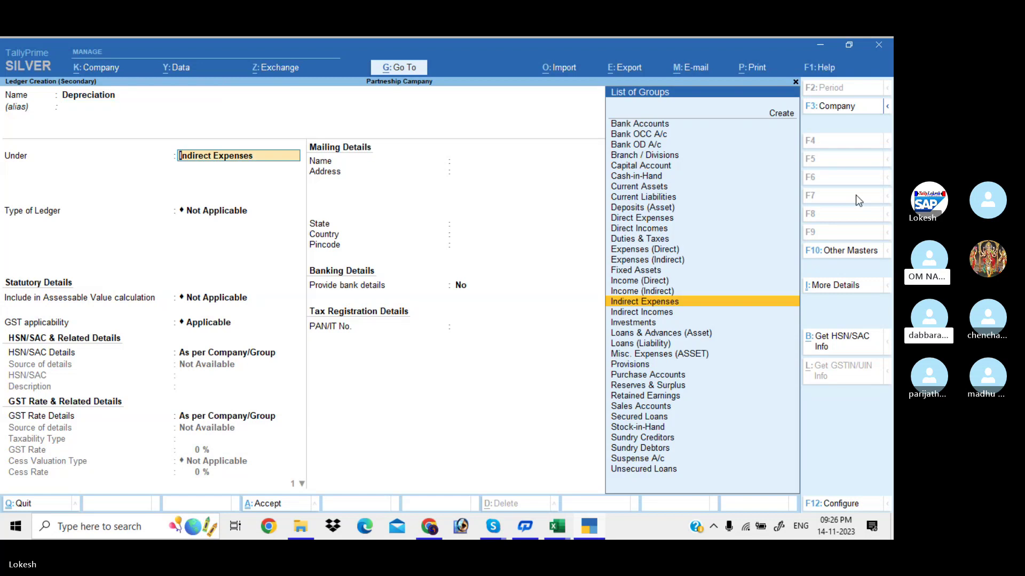
key("ctrl+a")
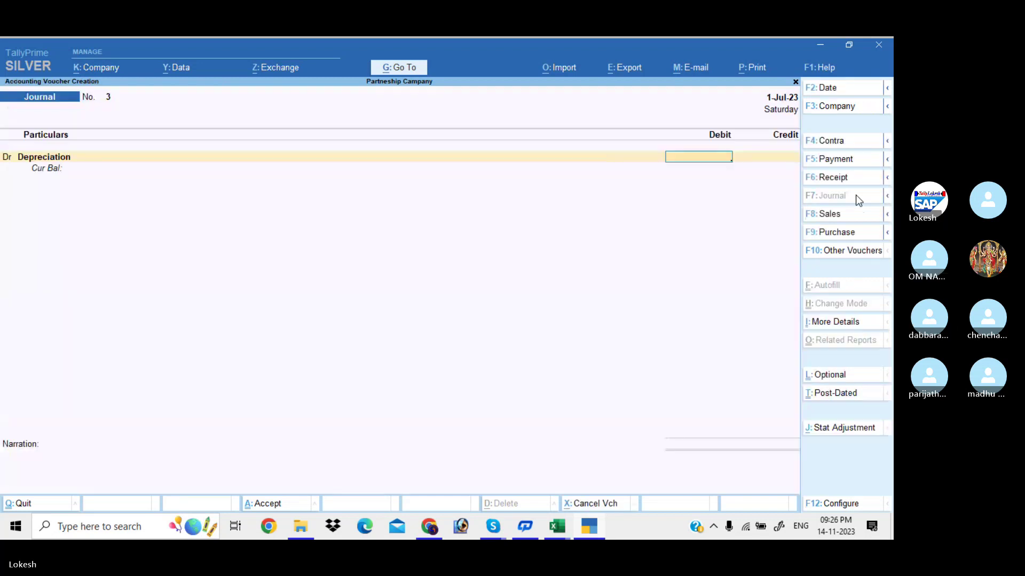
type("2500")
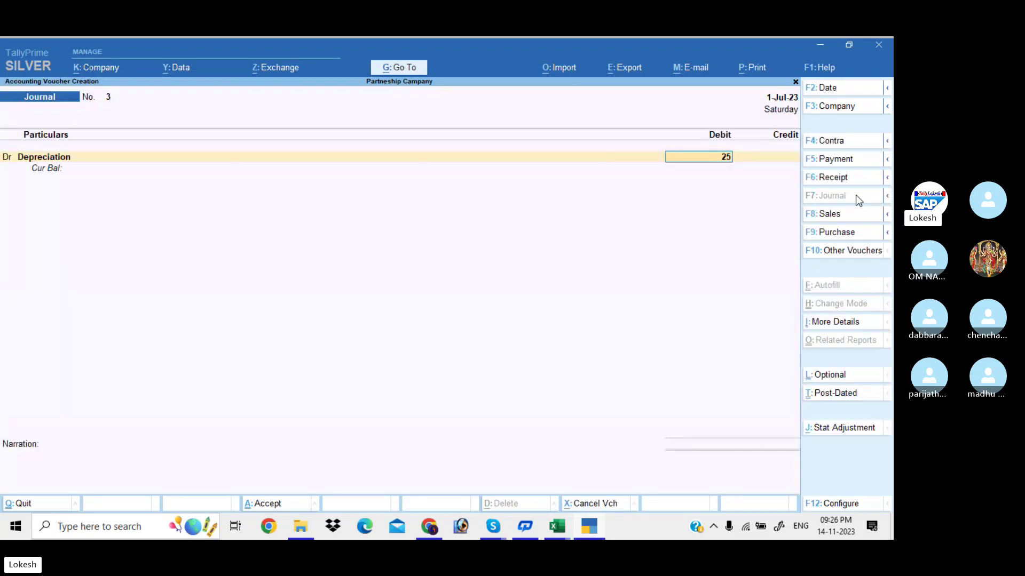
key("BackSpace")
key("BackSpace")
key("BackSpace")
key("BackSpace")
type("48")
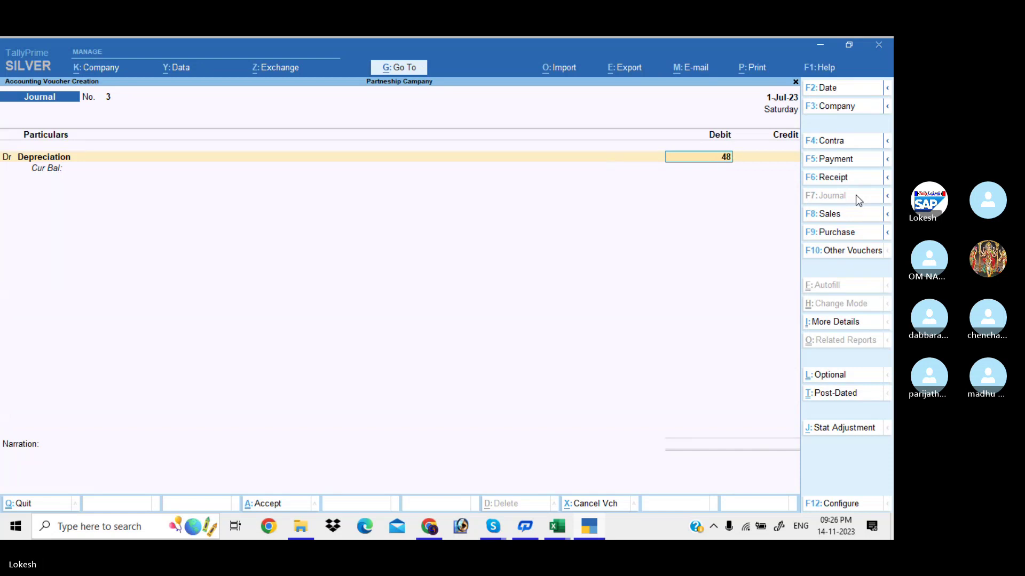
type("250")
key("Return")
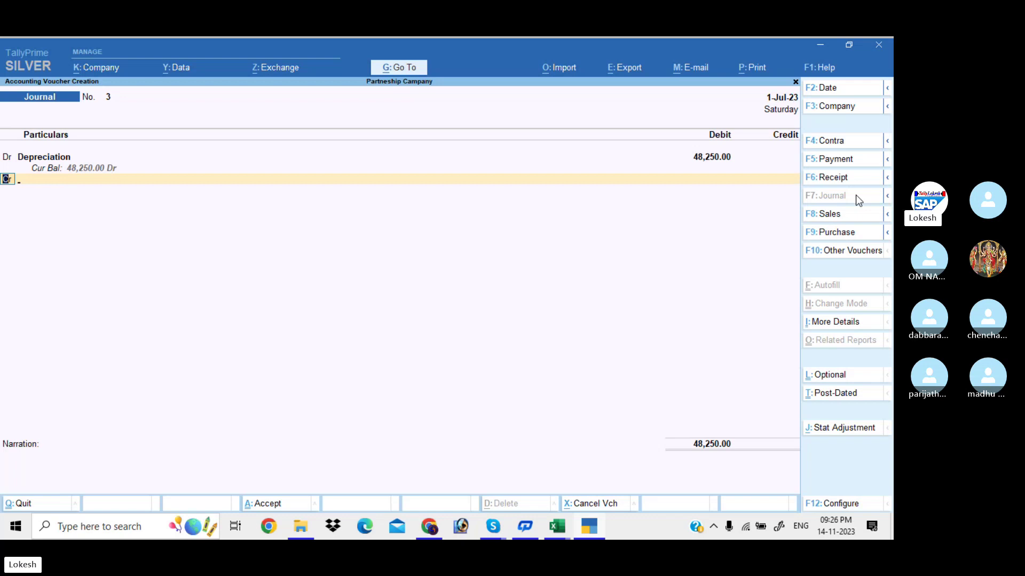
Credit Furniture 2,500 and Motor Vehicle 15,000.
key("Return")
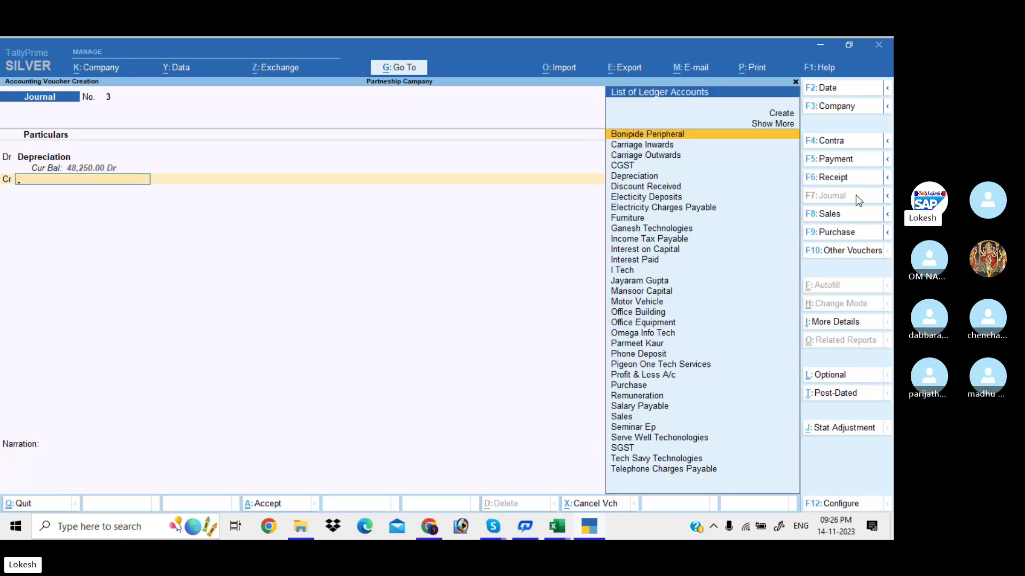
type("f")
key("Return")
type("2500")
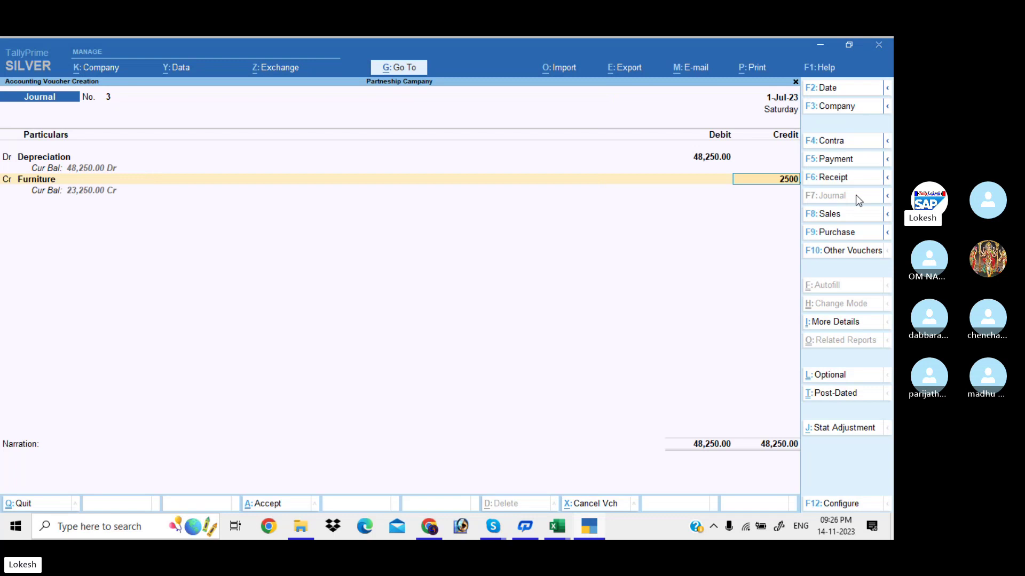
key("Return")
key("Return")
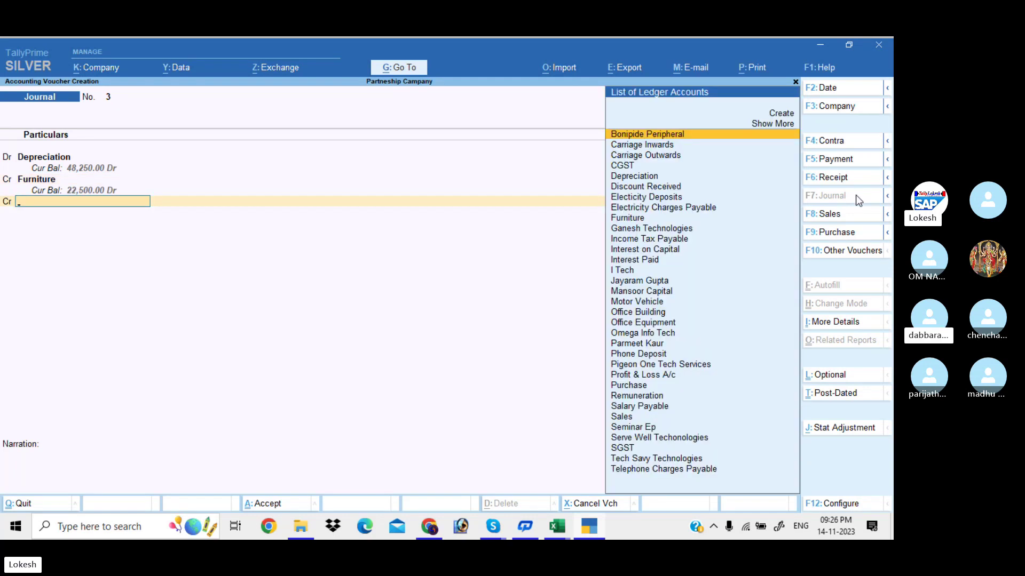
type("m")
key("Return")
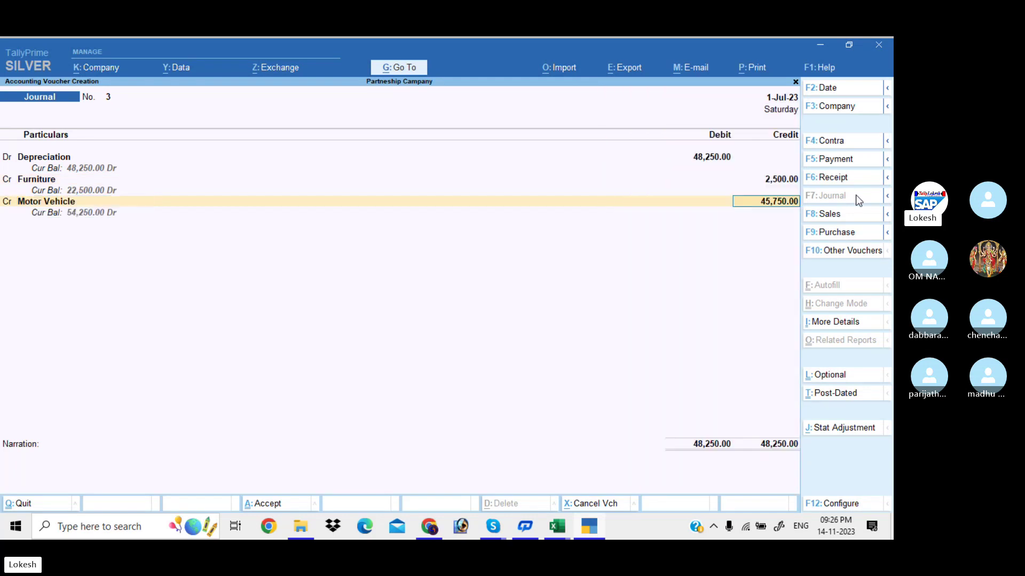
type("15000")
key("Return")
key("Return")
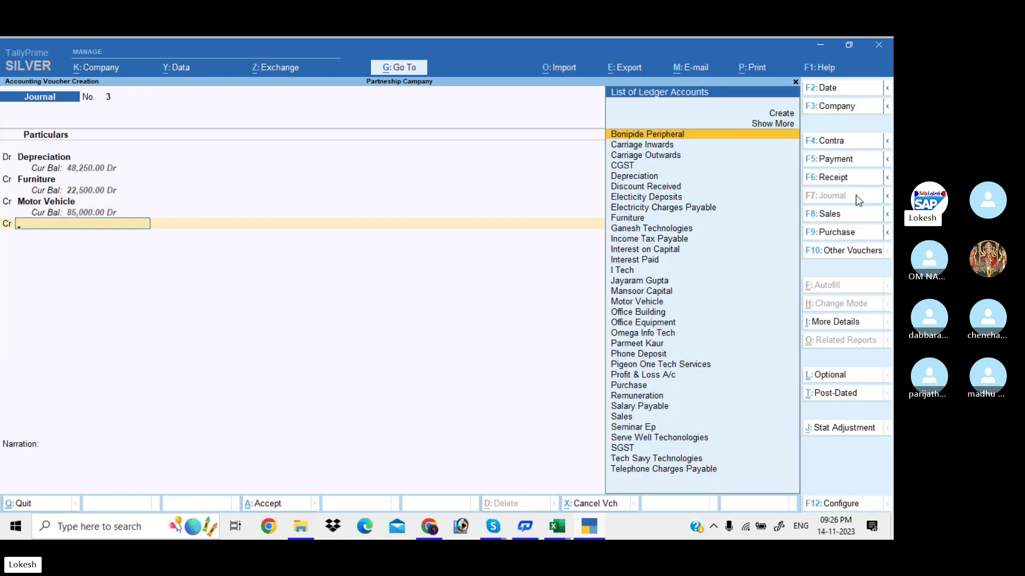
Credit Office Equipment 5,750 and Office Building 25,000, then save the voucher.
type("Of")
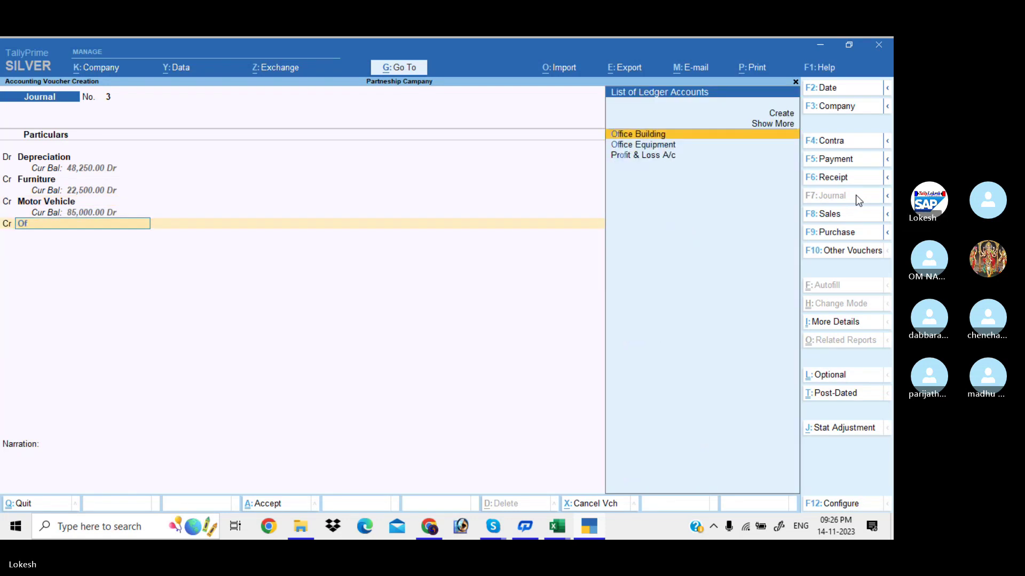
key("Down")
key("Return")
type("5750")
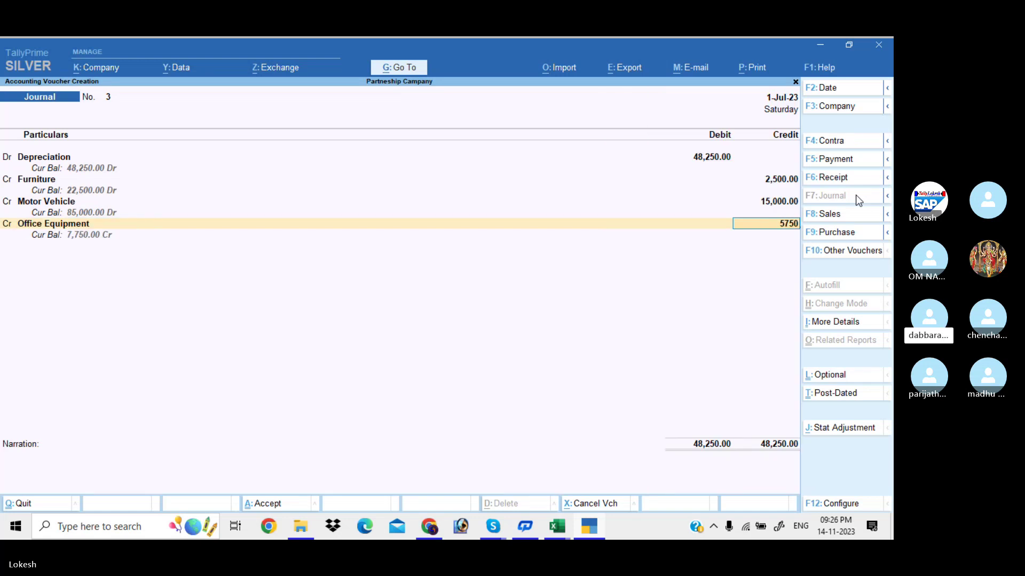
key("Return")
key("Return")
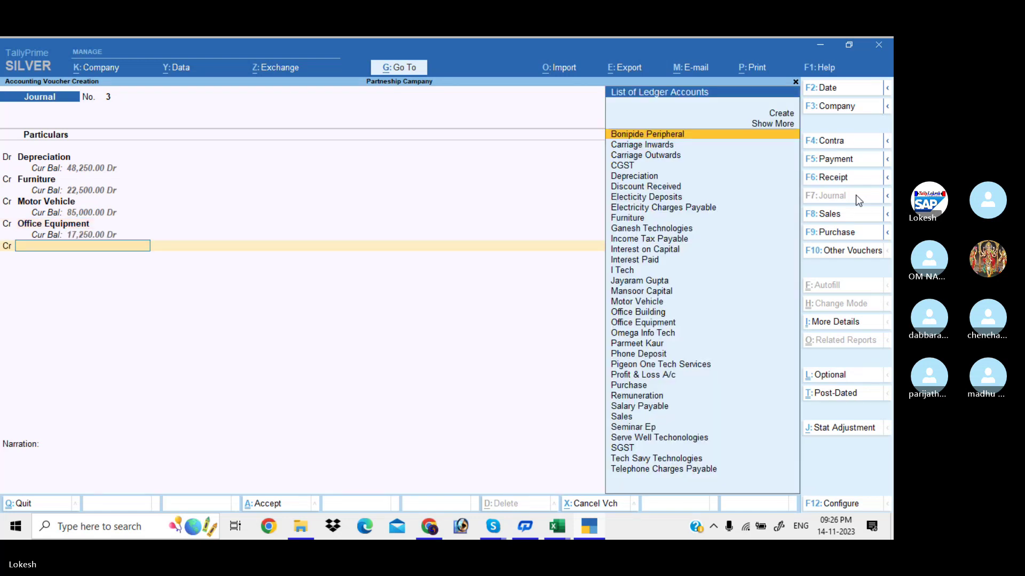
type("Of")
key("Return")
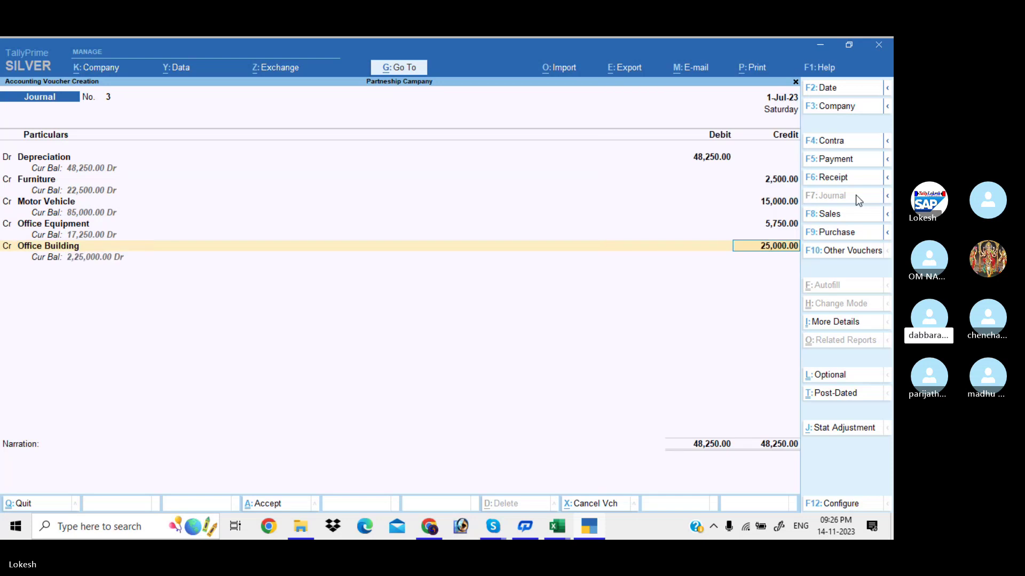
key("Return")
key("Return")
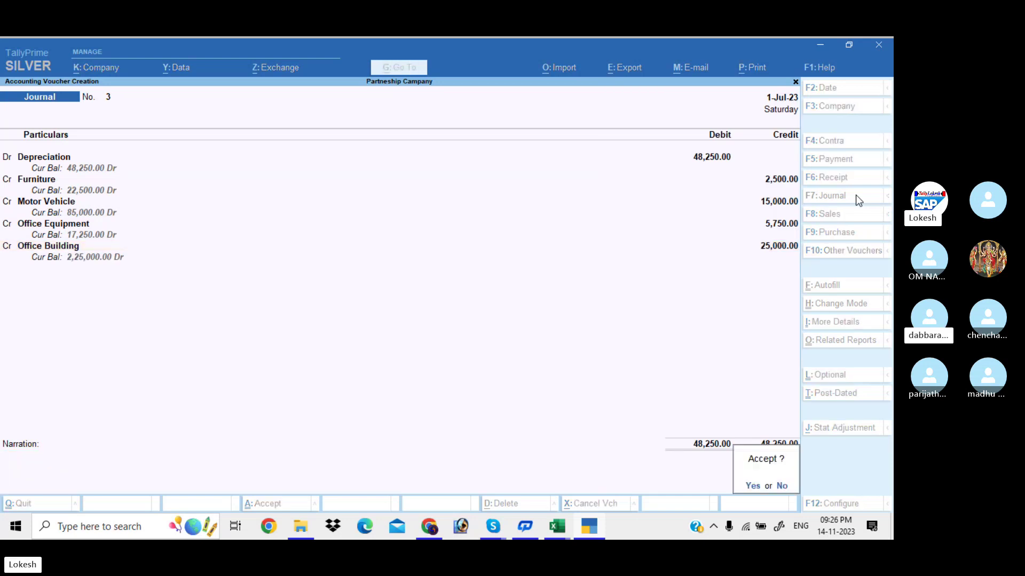
key("Return")
Calculate 14290.33/2 on the calculator and debit Profit & Loss A/c 14,290.33.
type("Pr")
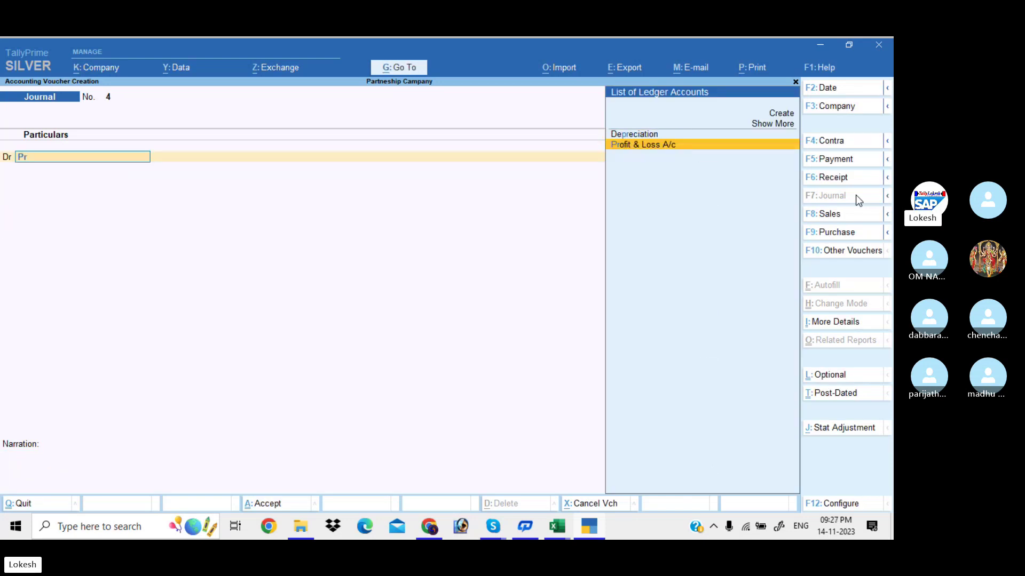
key("Return")
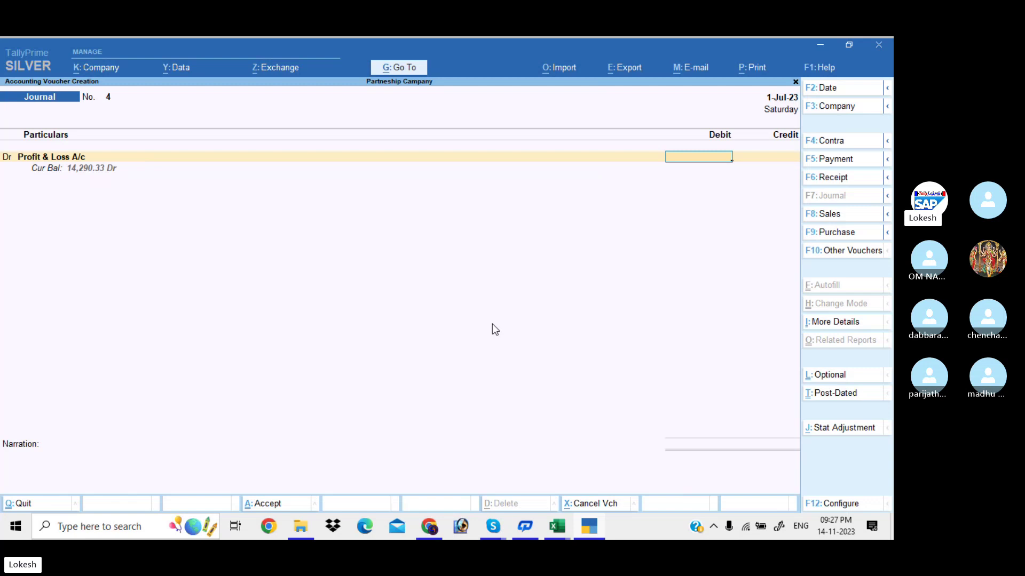
key("ctrl+n")
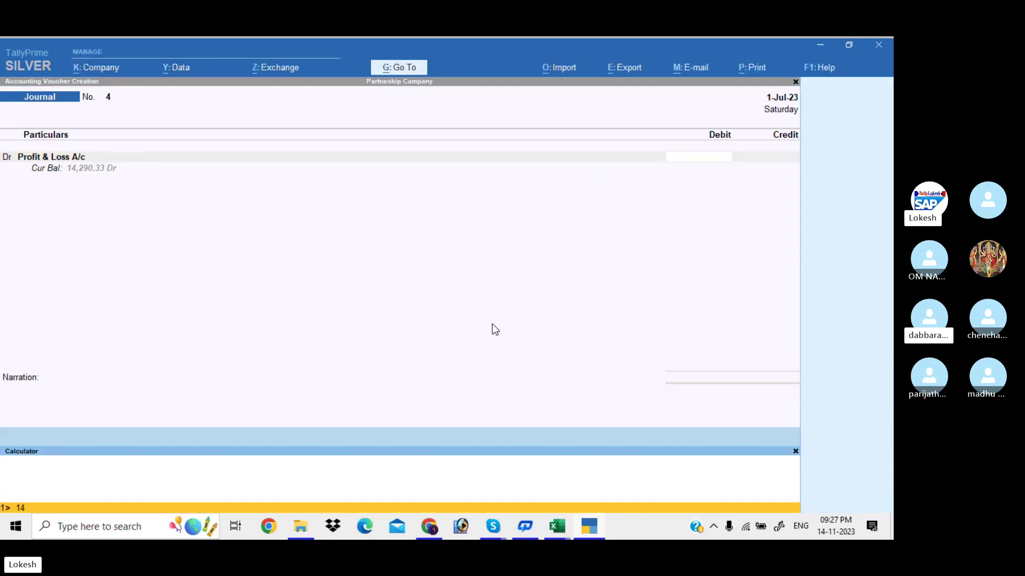
type("14290")
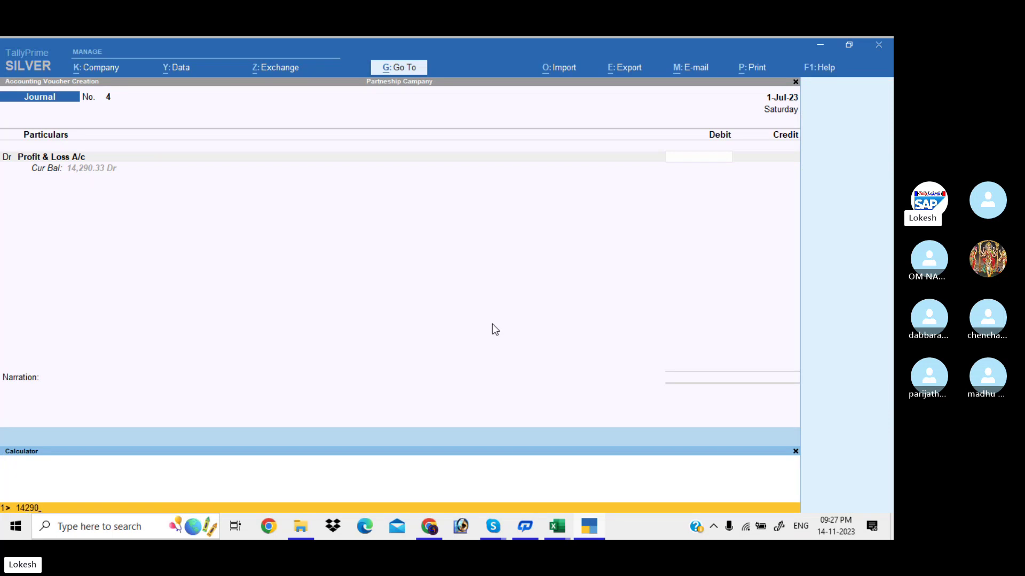
type(".33/2")
key("Return")
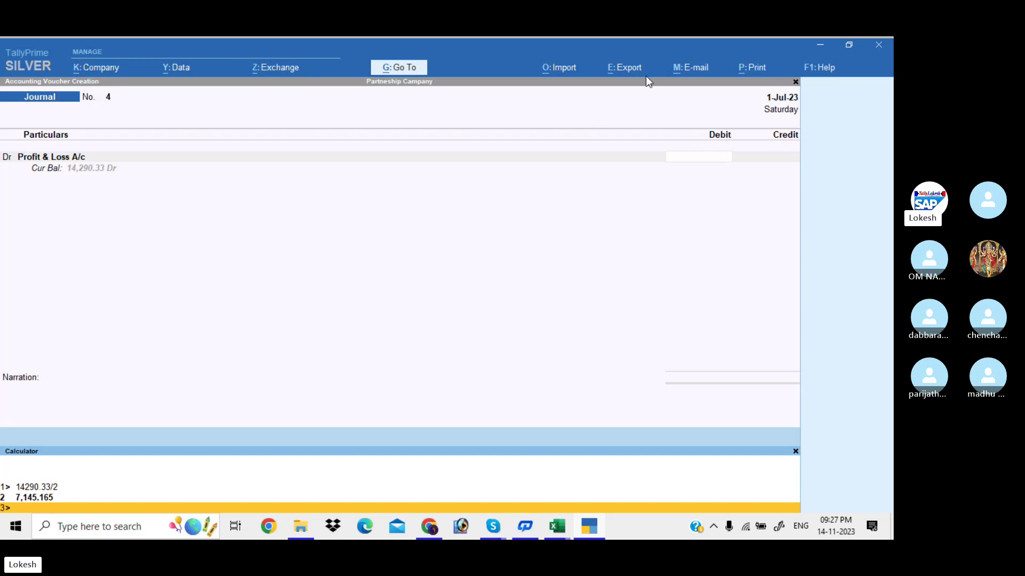
left_click(710, 160)
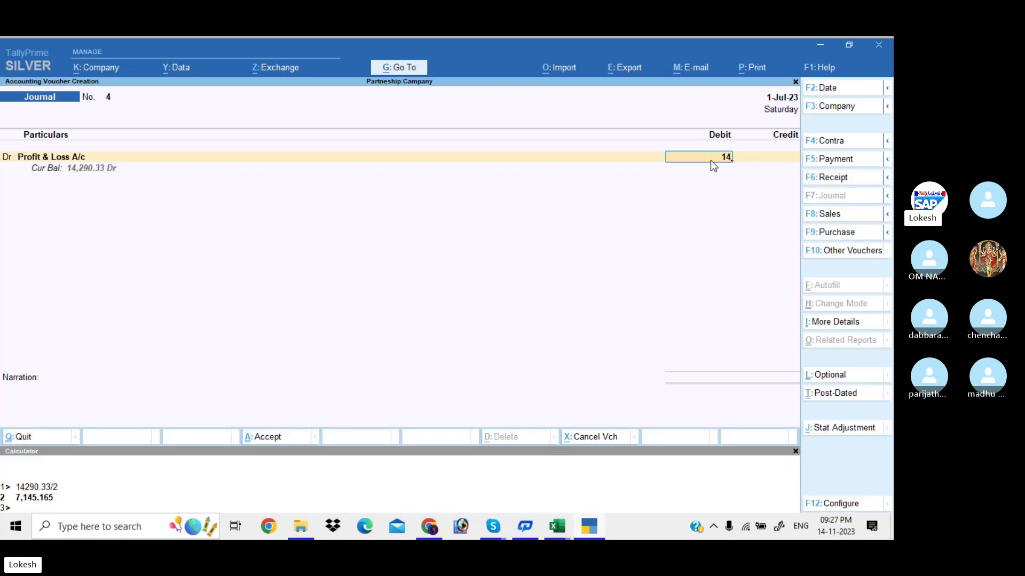
type("14290.33")
key("Return")
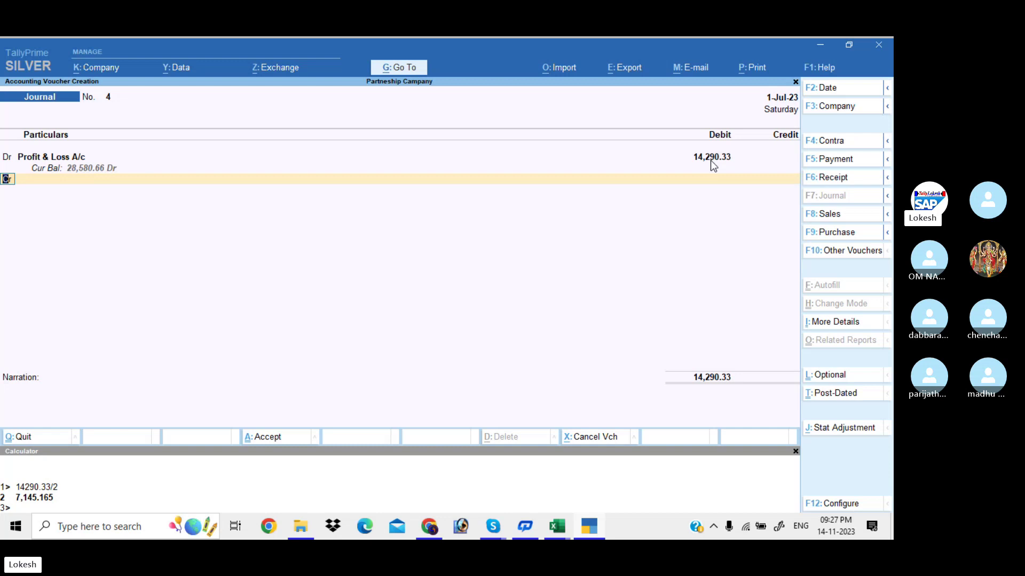
Credit the two partners' ledgers 7,145.17 and 7,145.16 and finish the voucher.
key("Return")
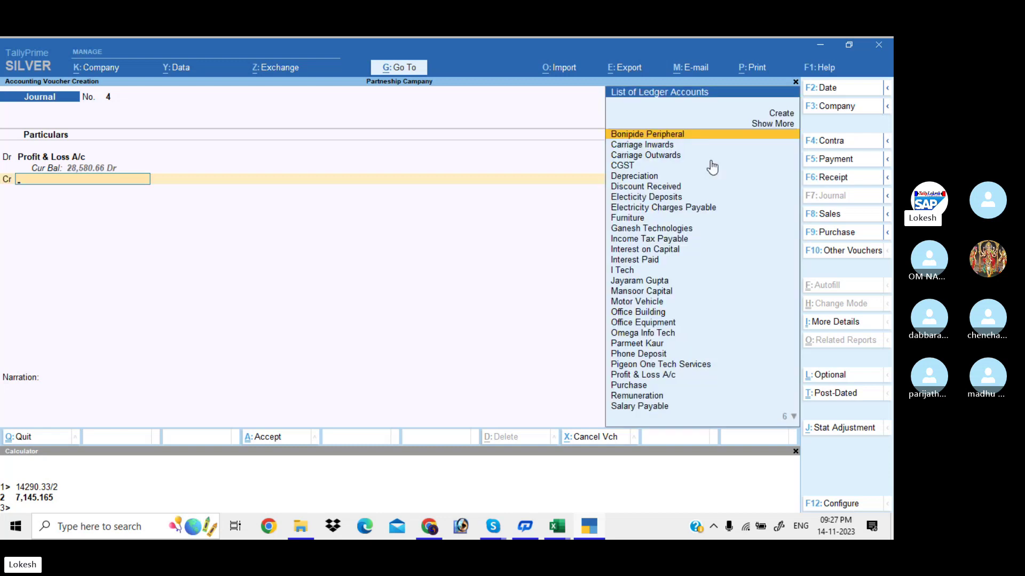
type("m")
left_click(709, 160)
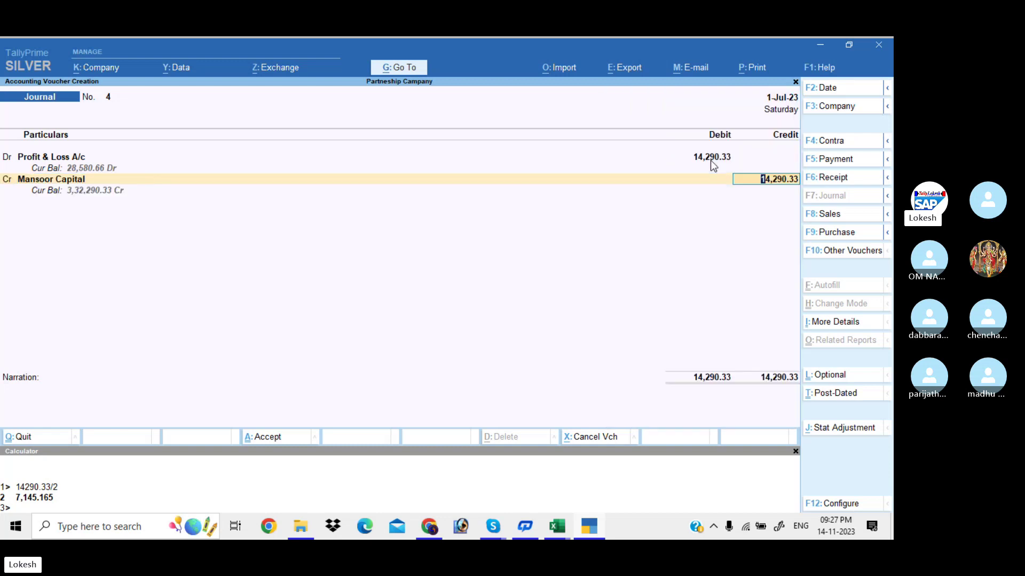
type("17")
key("BackSpace")
key("BackSpace")
type("7145.165")
key("Return")
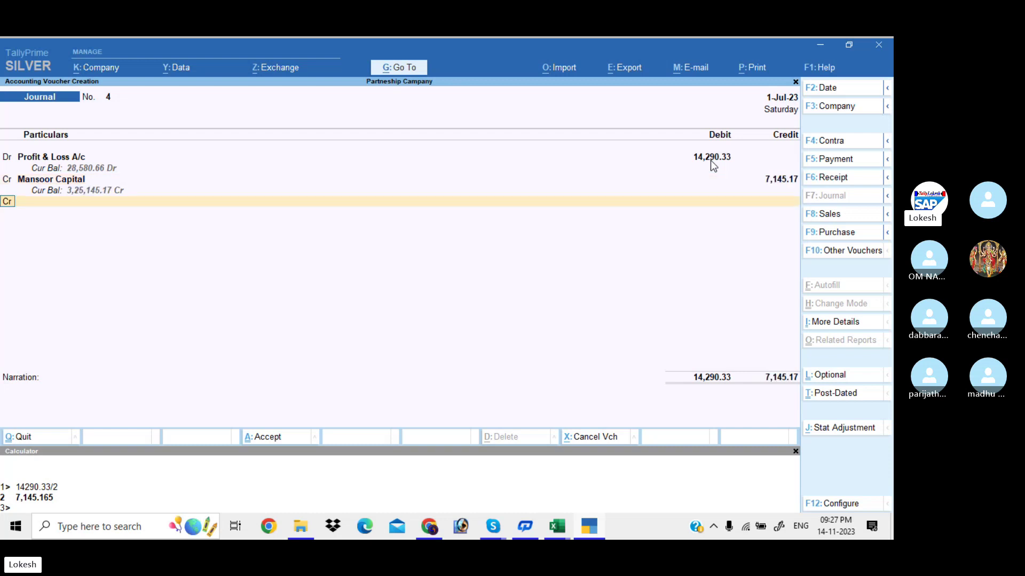
key("Return")
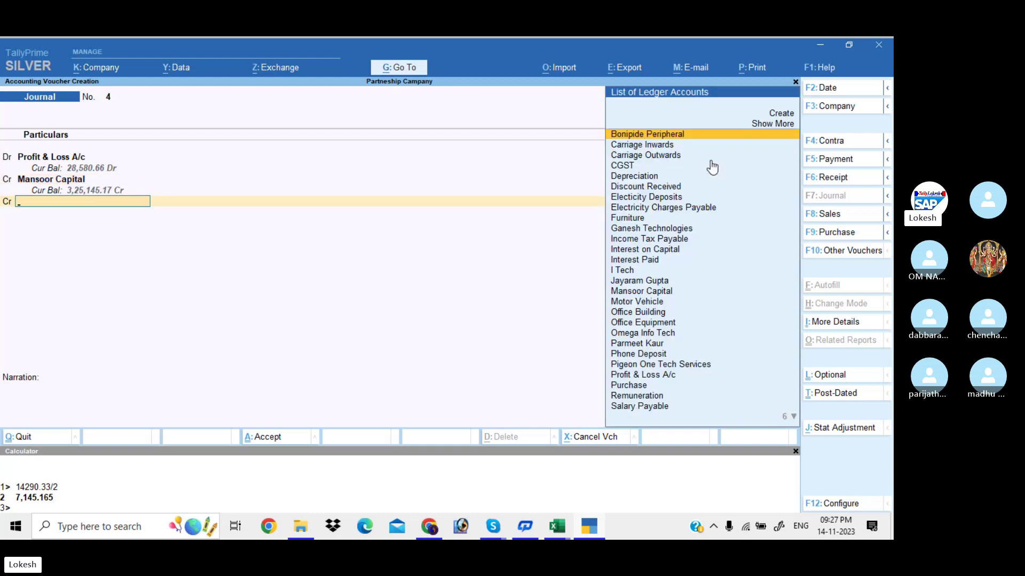
type("ja")
key("Return")
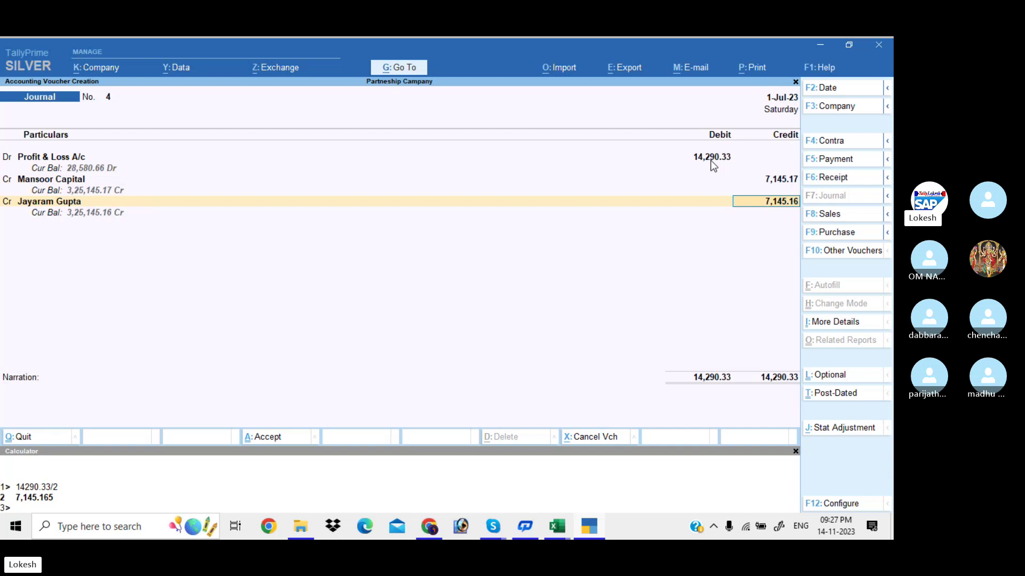
key("Return")
key("Return")
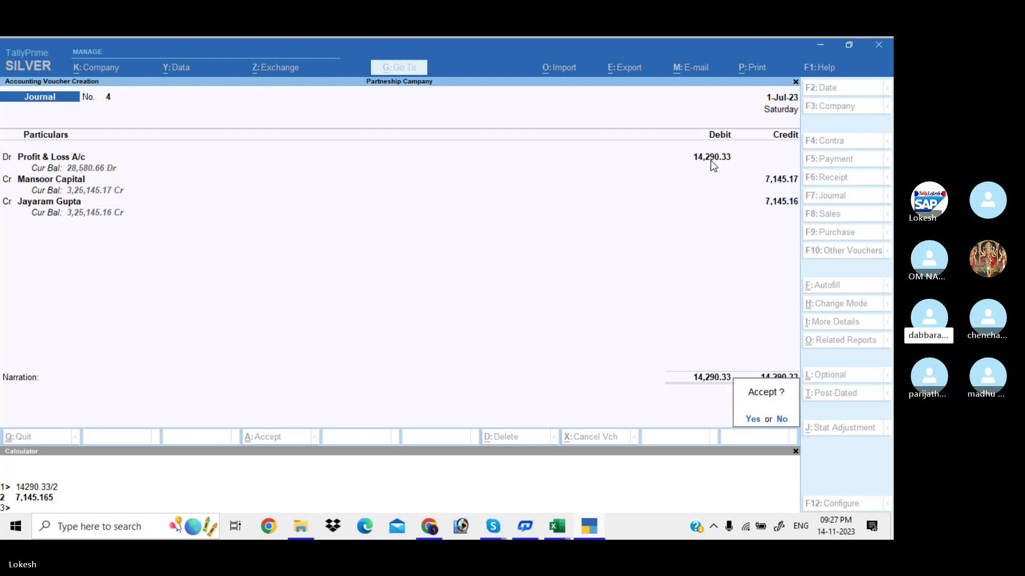
key("Return")
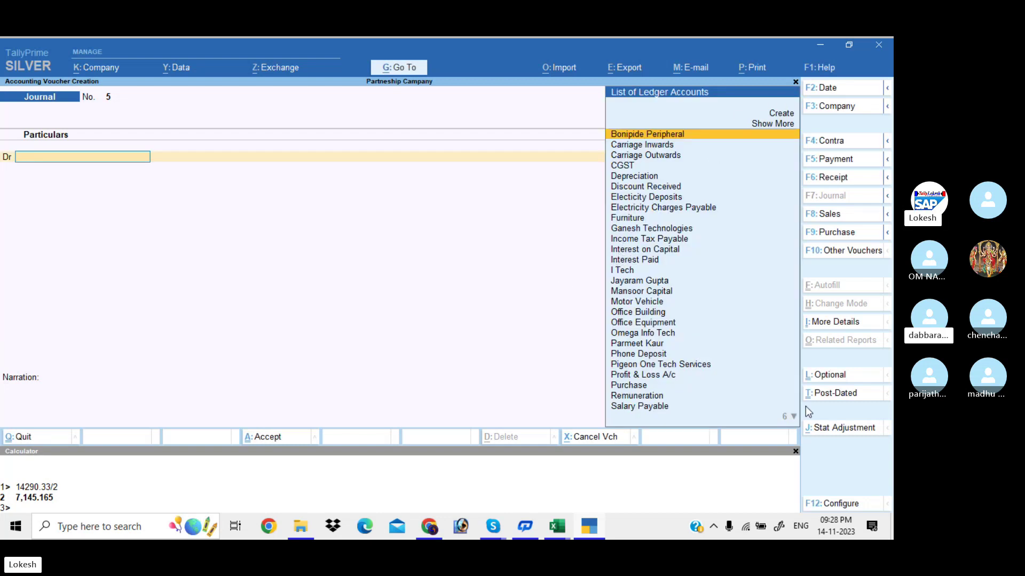
Close the calculator, exit voucher entry to Gateway of Tally, and bring the Skype call forward.
left_click(795, 452)
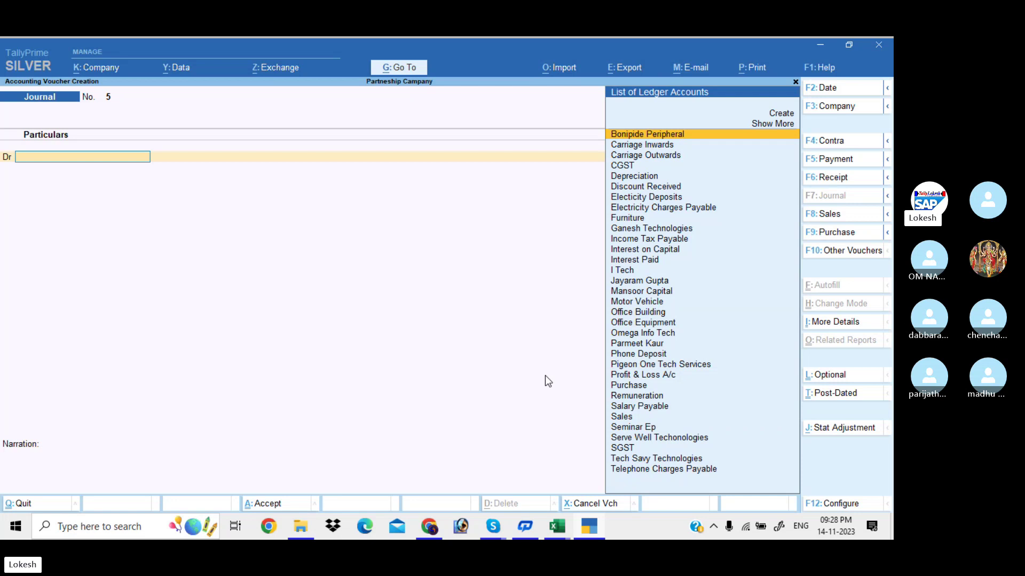
key("Escape")
key("Return")
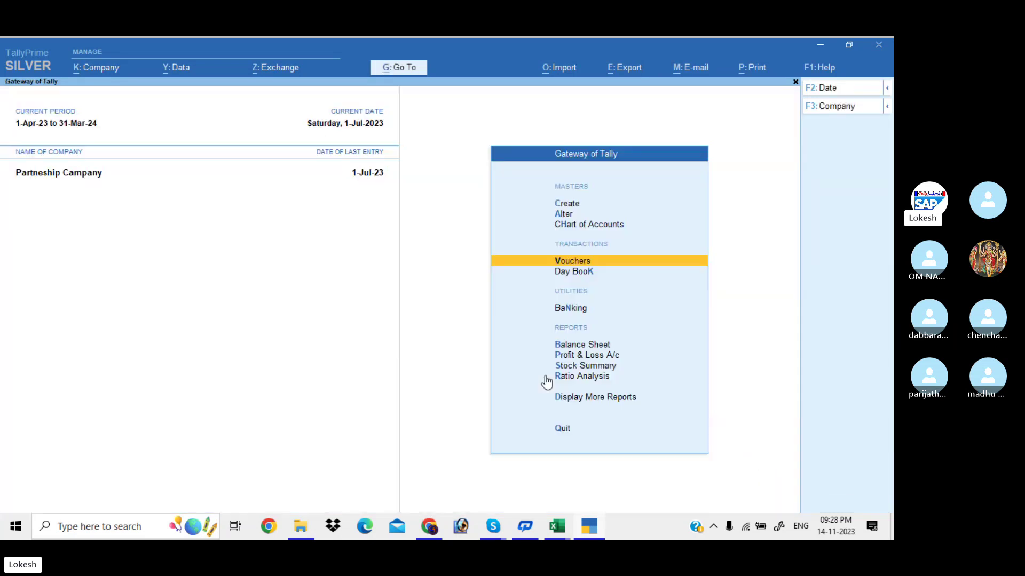
key("Escape")
key("Escape")
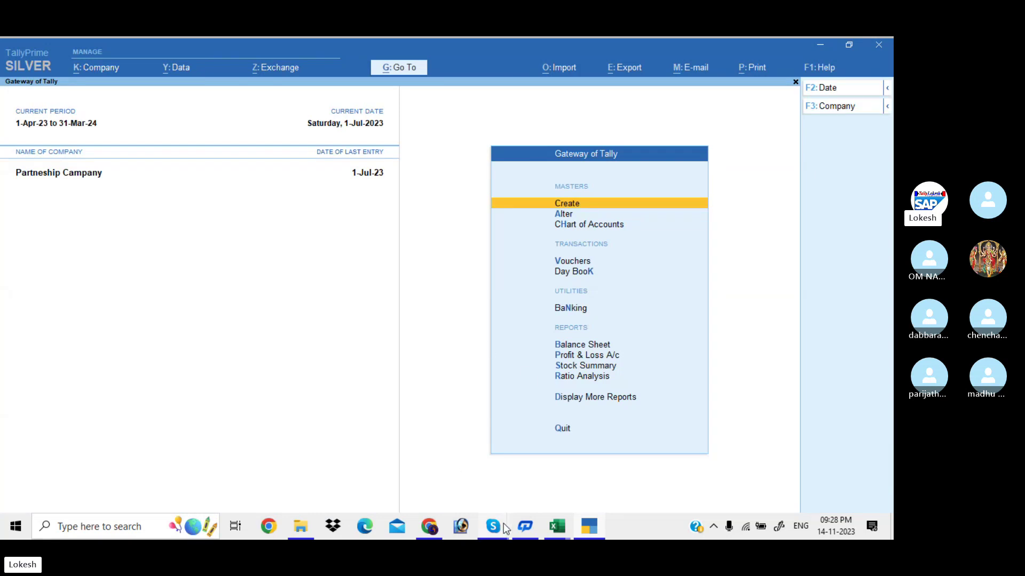
mouse_move(496, 524)
left_click(482, 481)
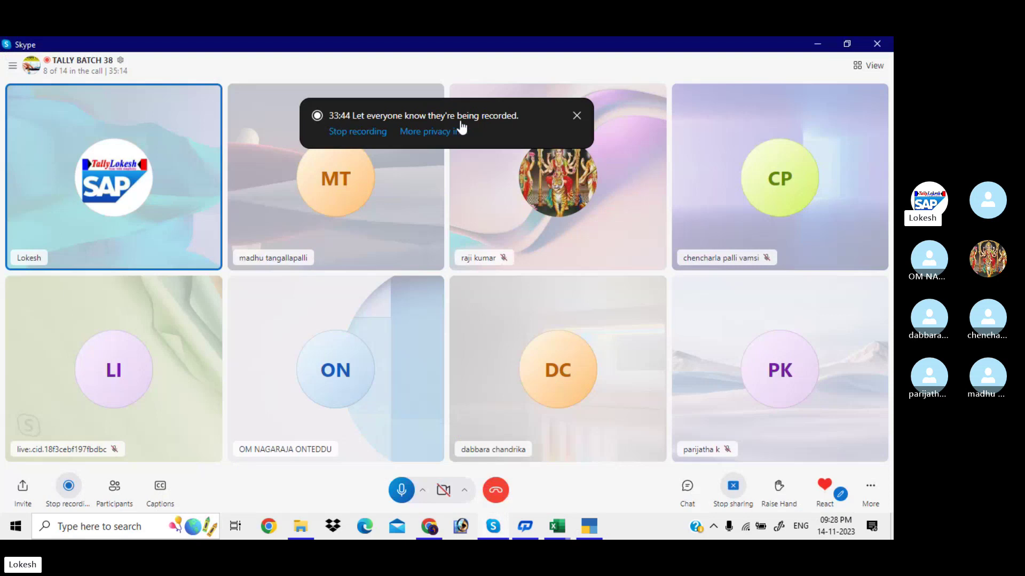